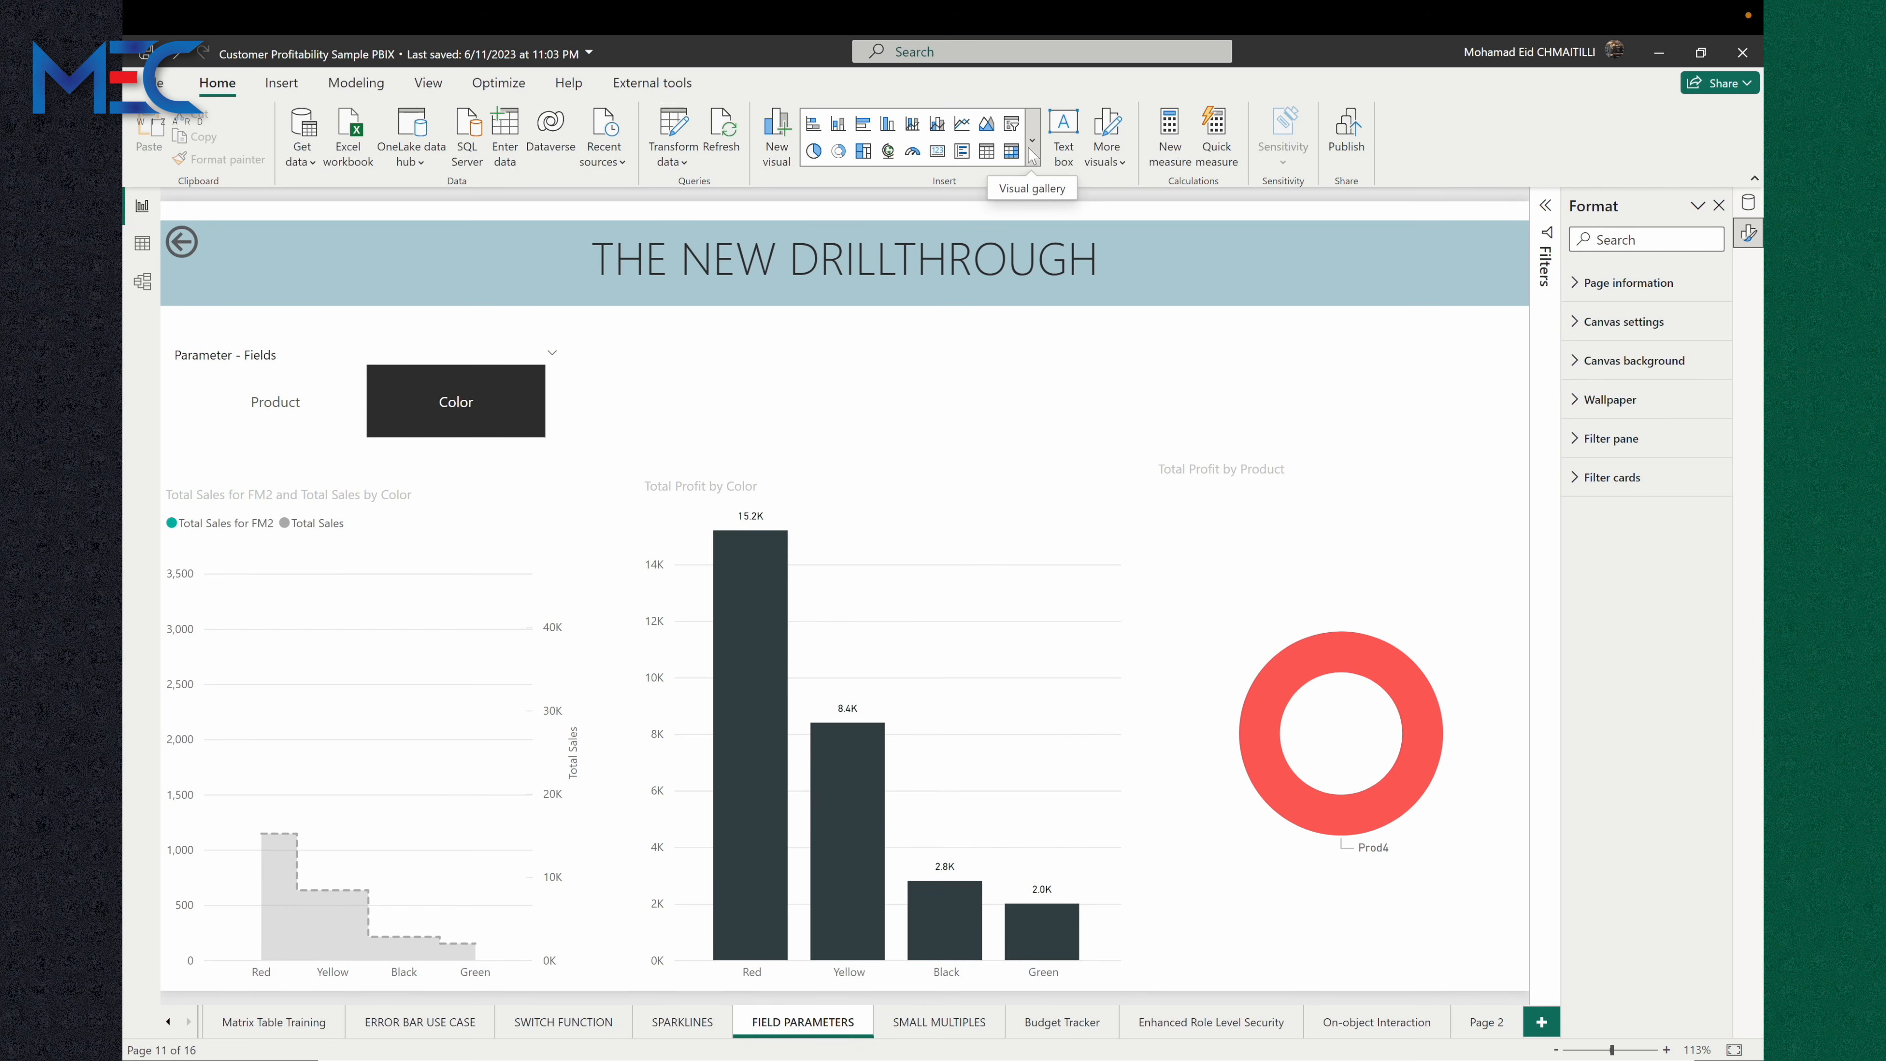
# Check in the global preview features options that the New card visual feature is enabled, and confirm the options.
pyautogui.click(162, 83)
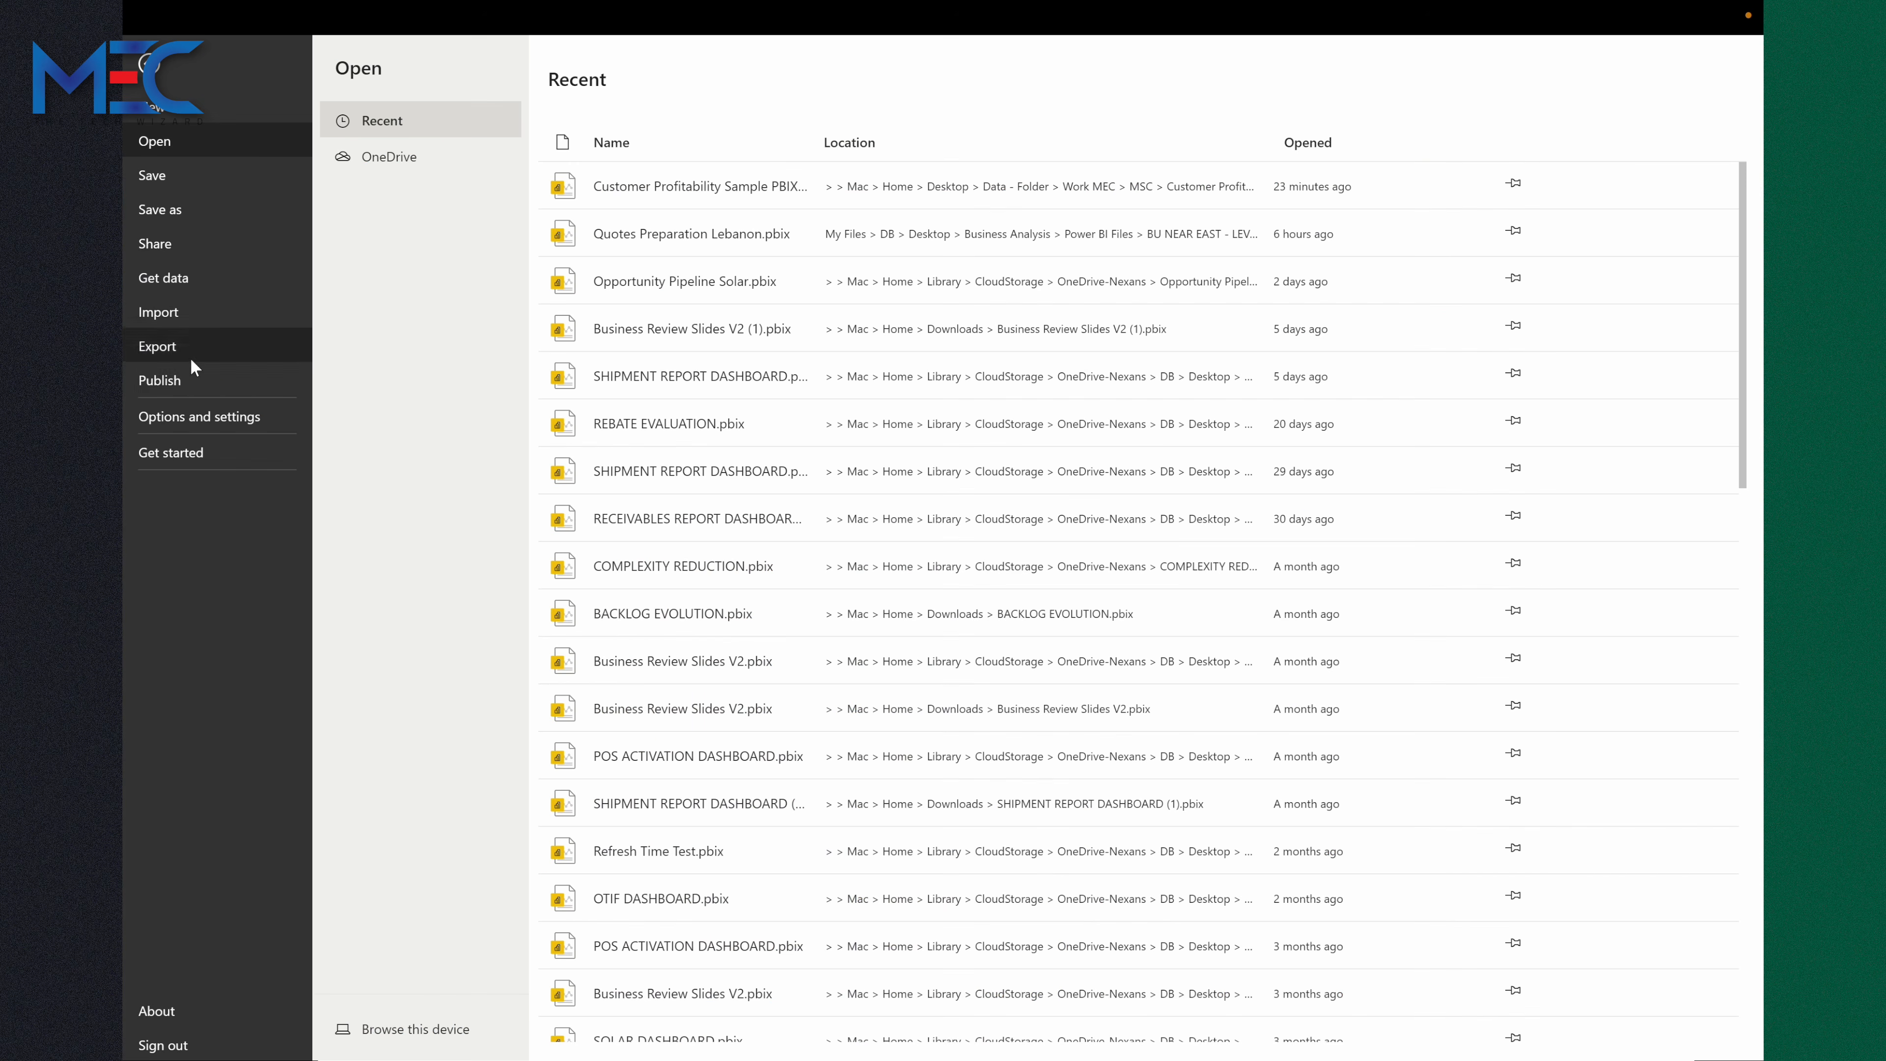
pyautogui.click(192, 414)
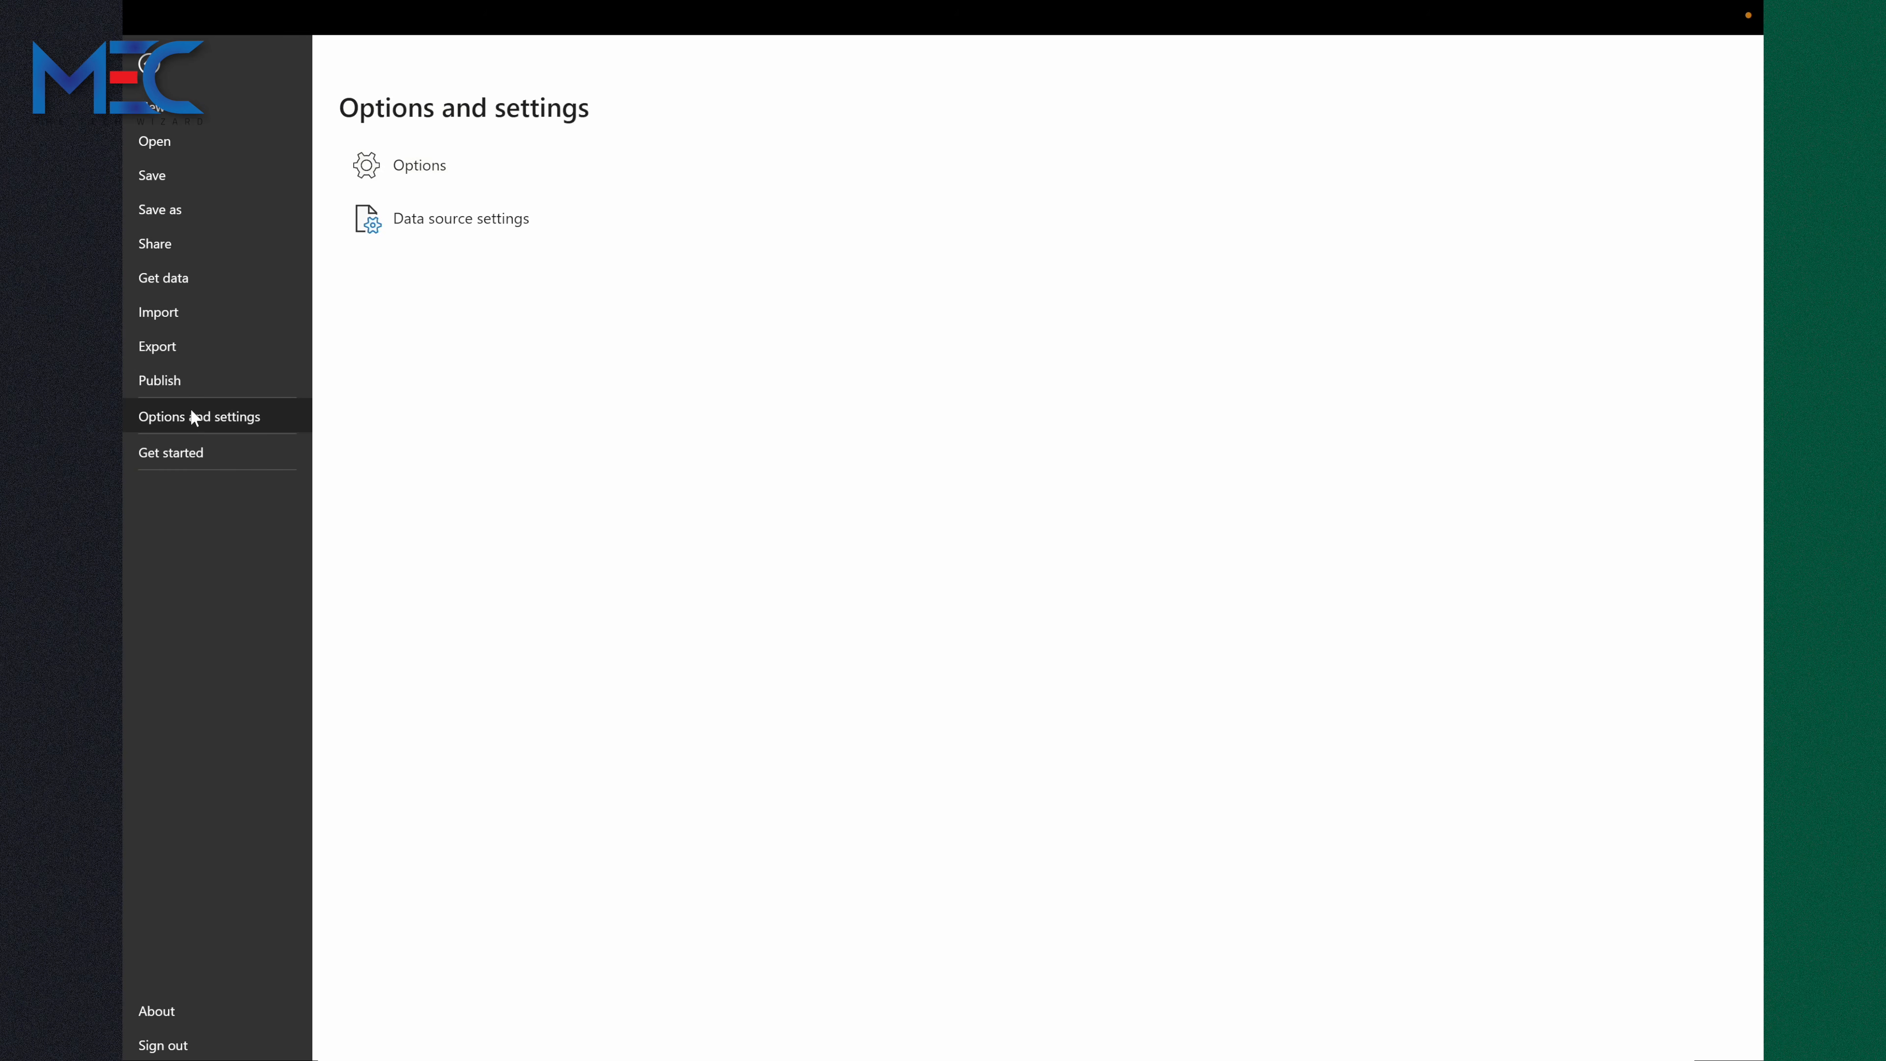
pyautogui.click(384, 163)
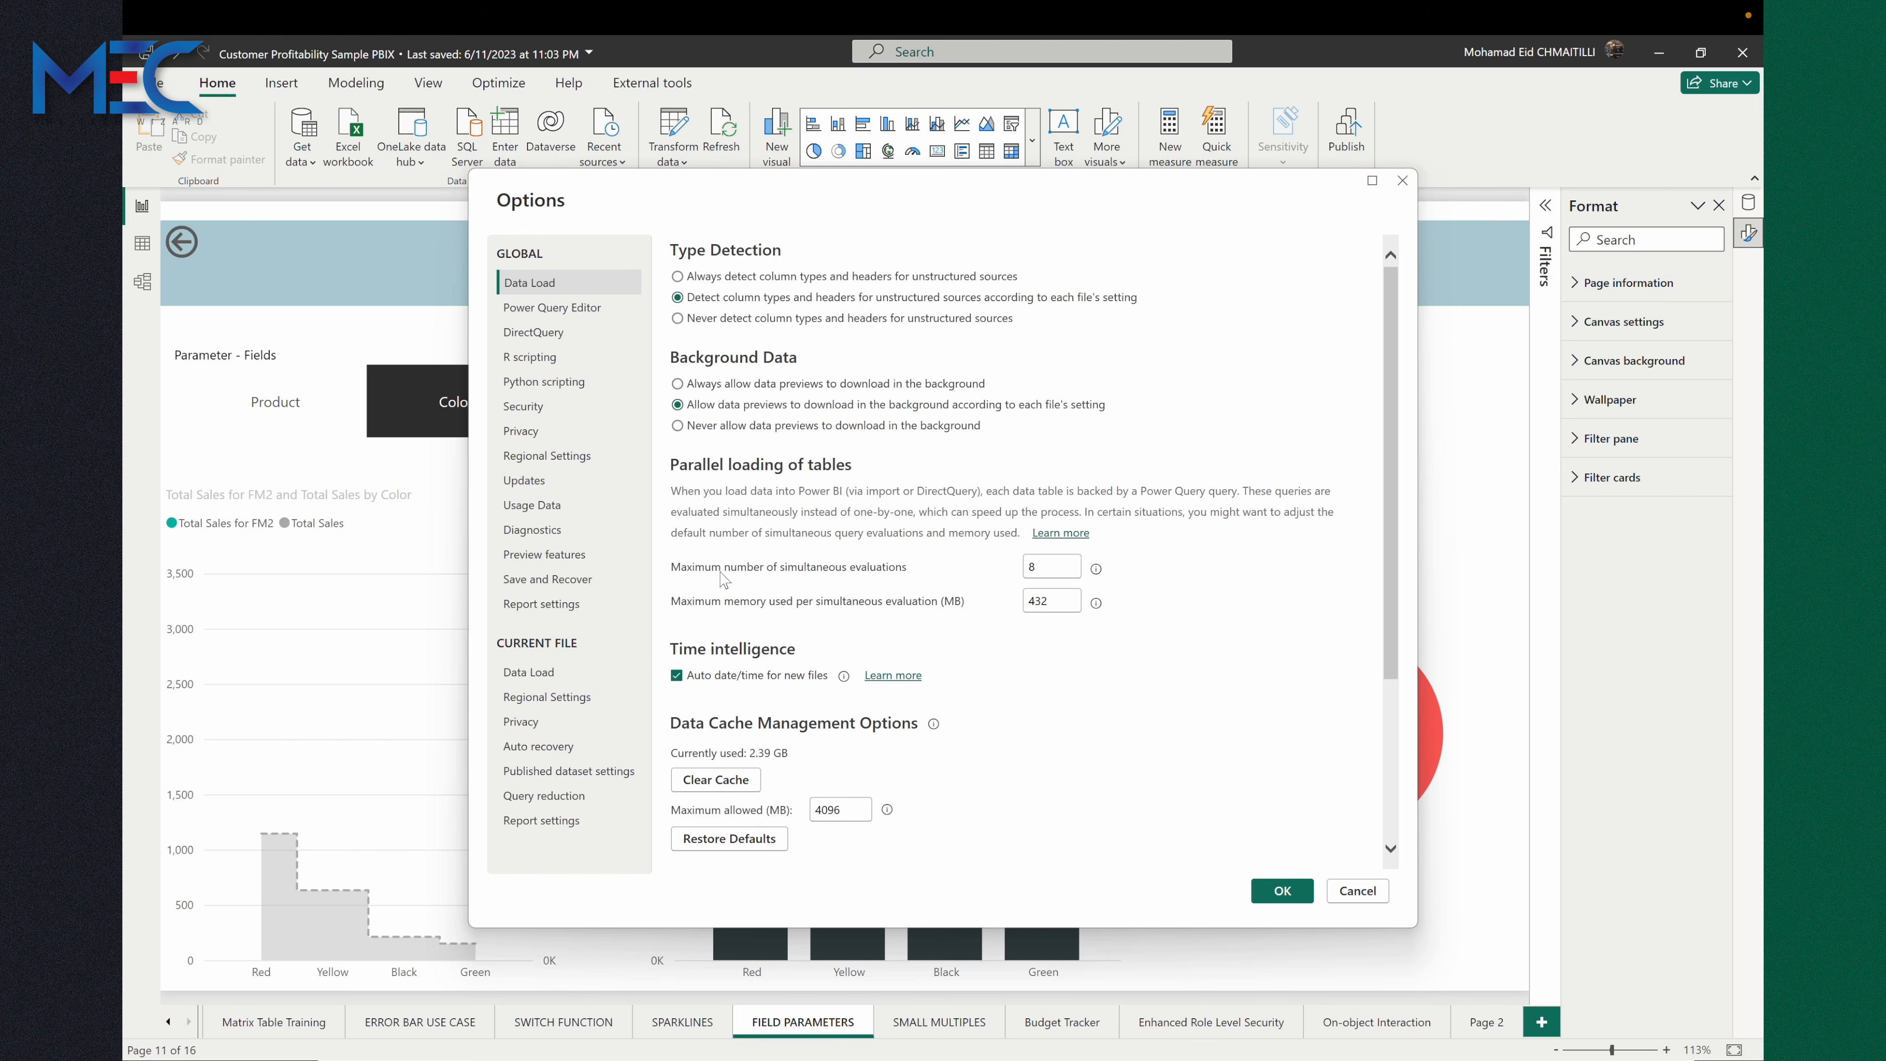
pyautogui.click(573, 554)
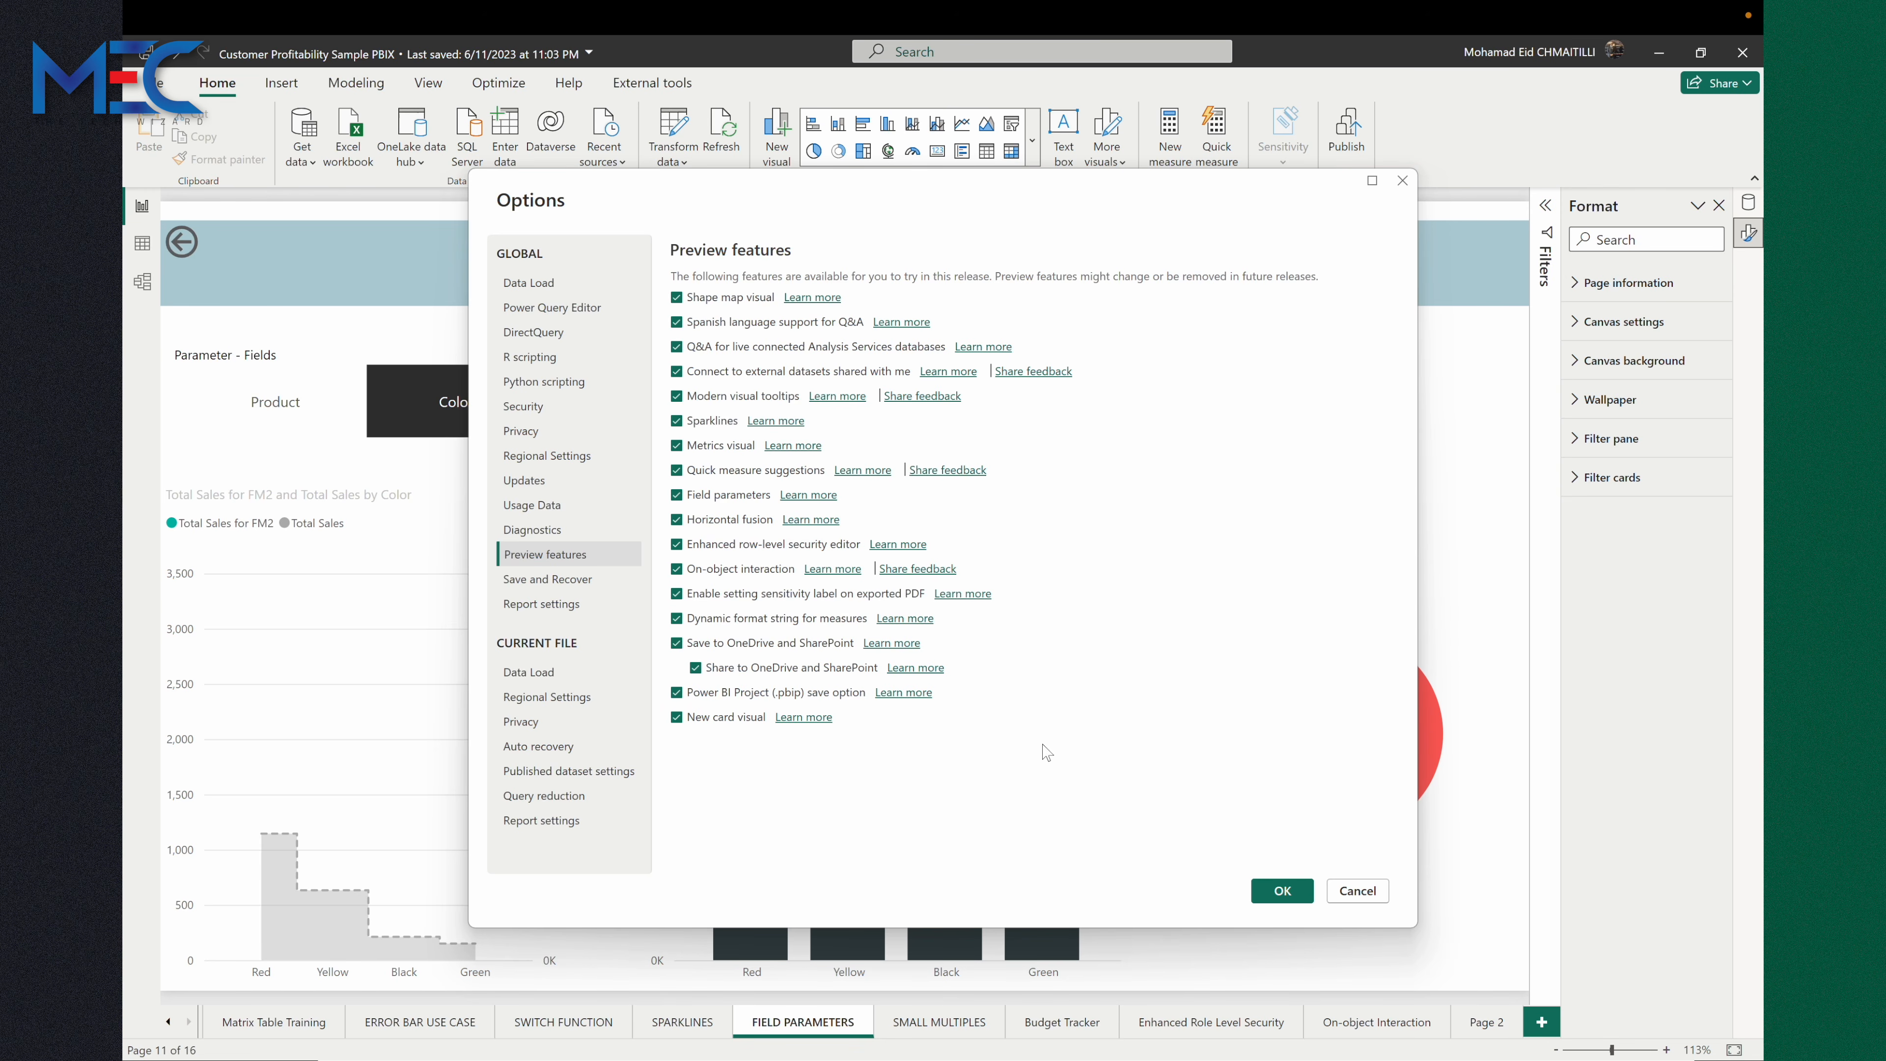
pyautogui.click(1290, 888)
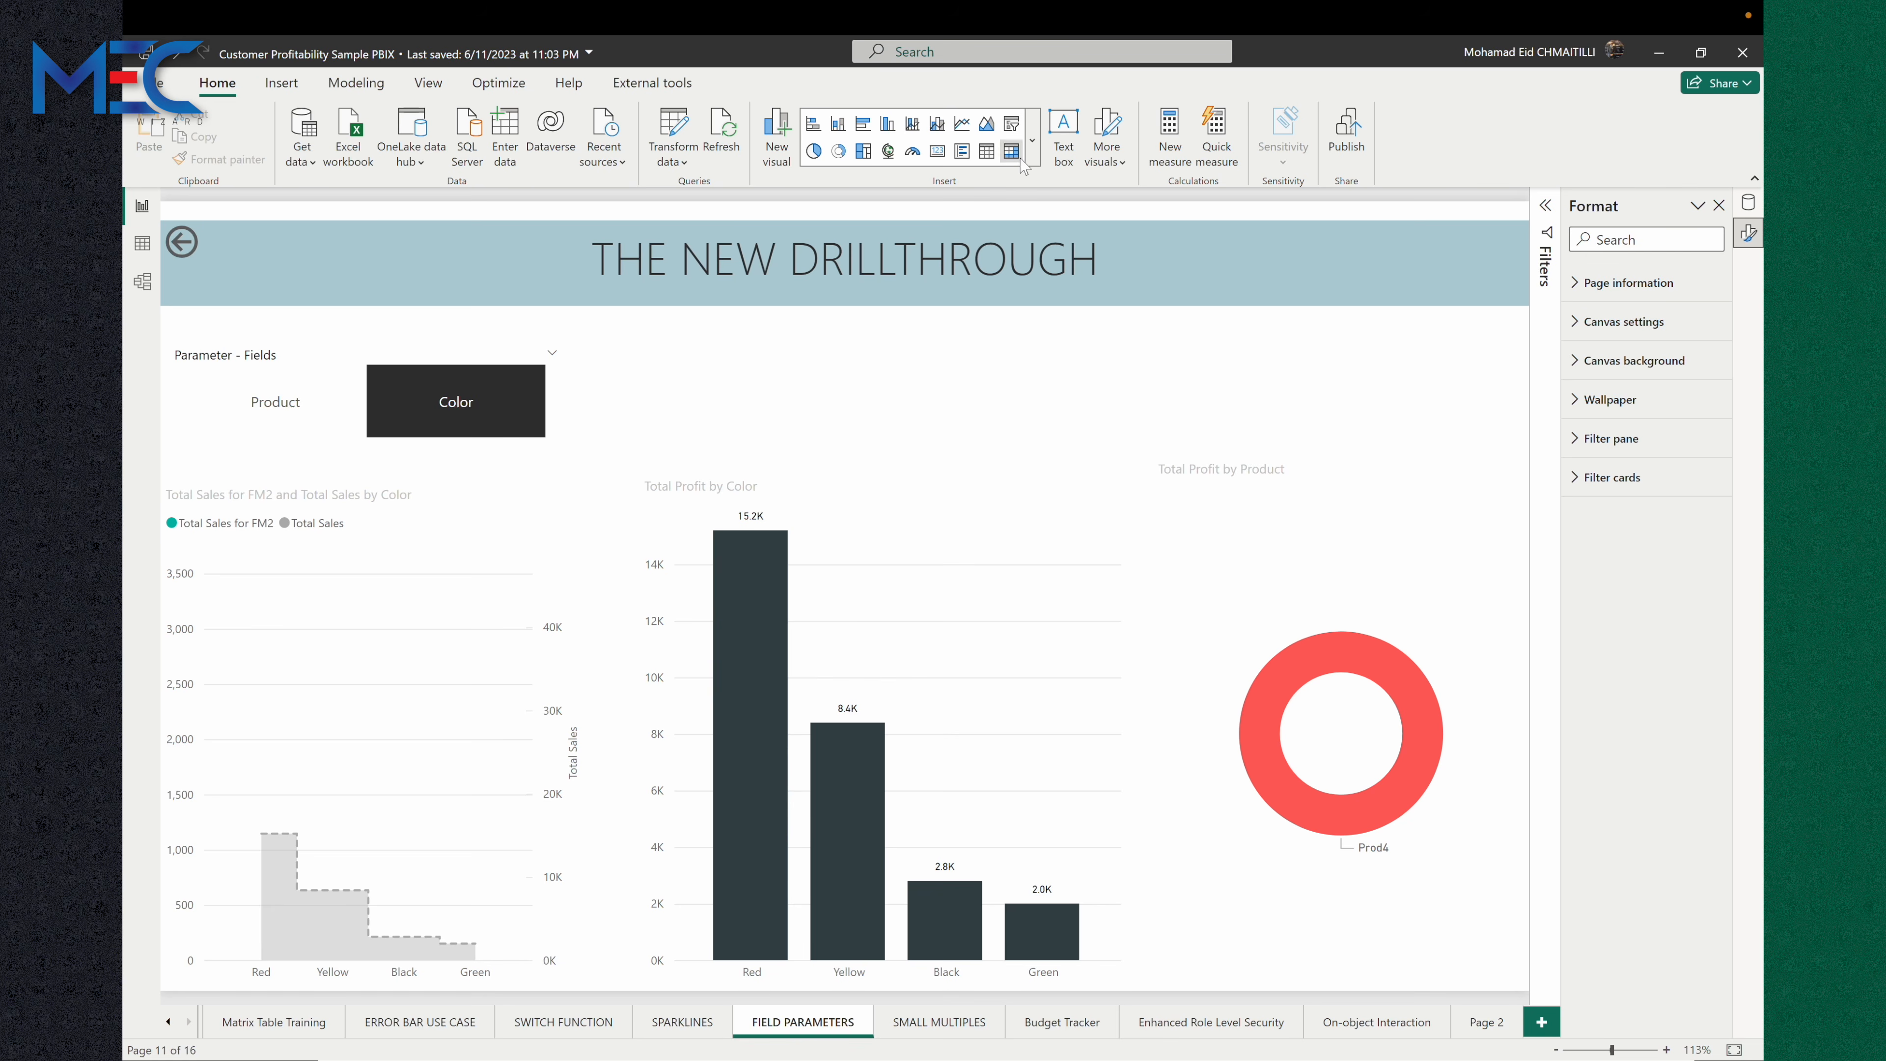
# Insert a Card (new) visual on the FIELD PARAMETERS page.
pyautogui.click(1039, 156)
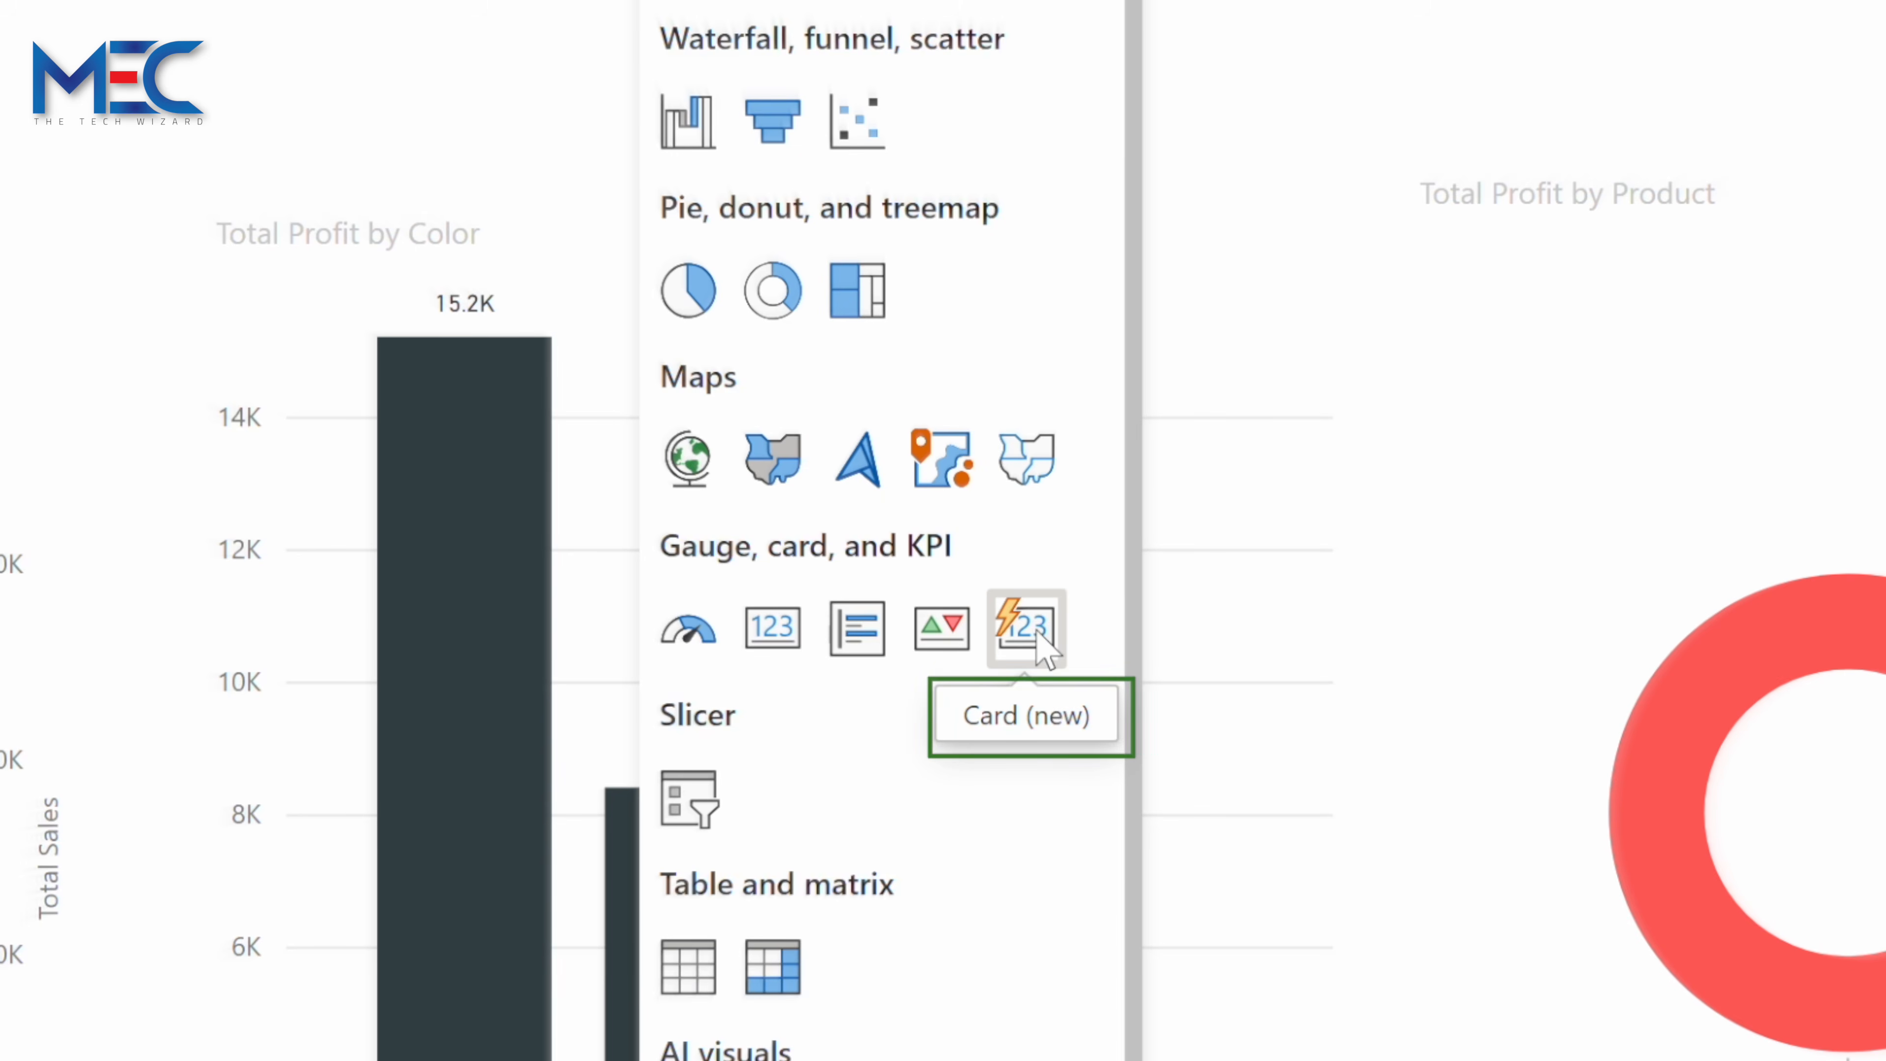
pyautogui.click(1043, 635)
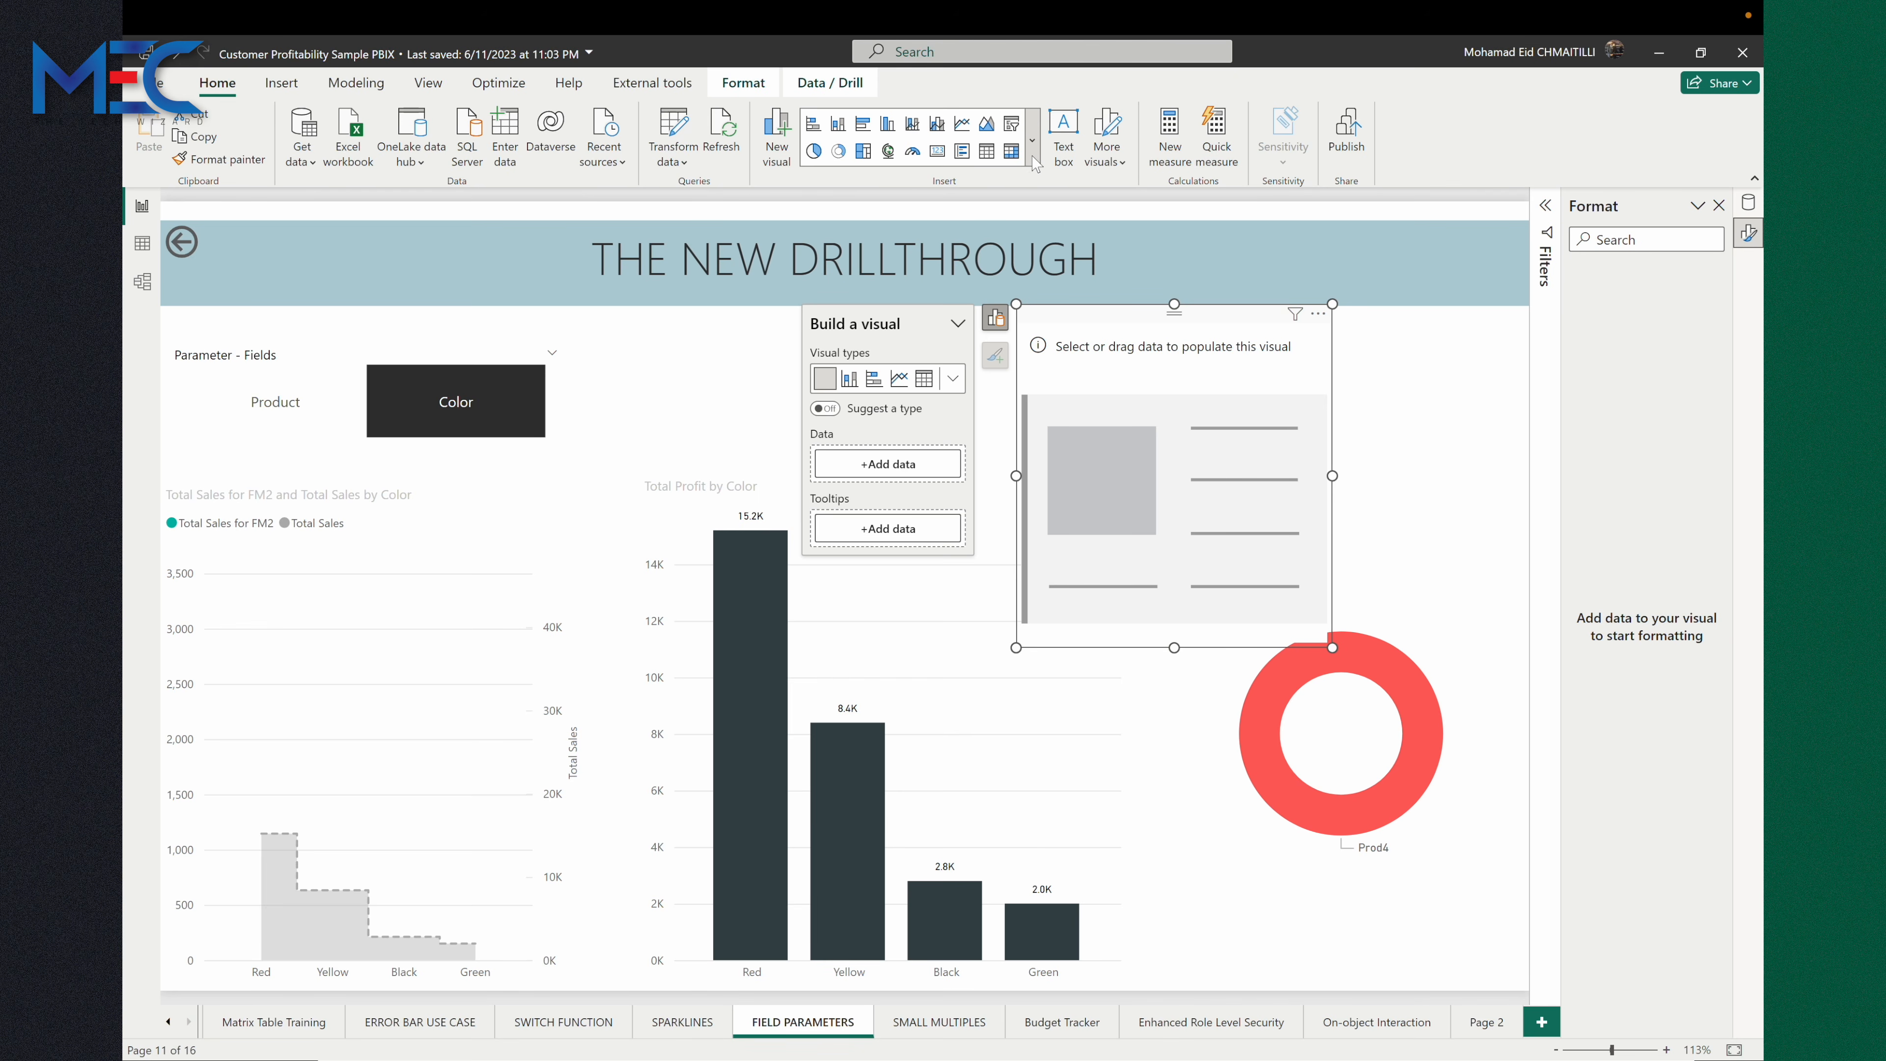
pyautogui.click(1033, 142)
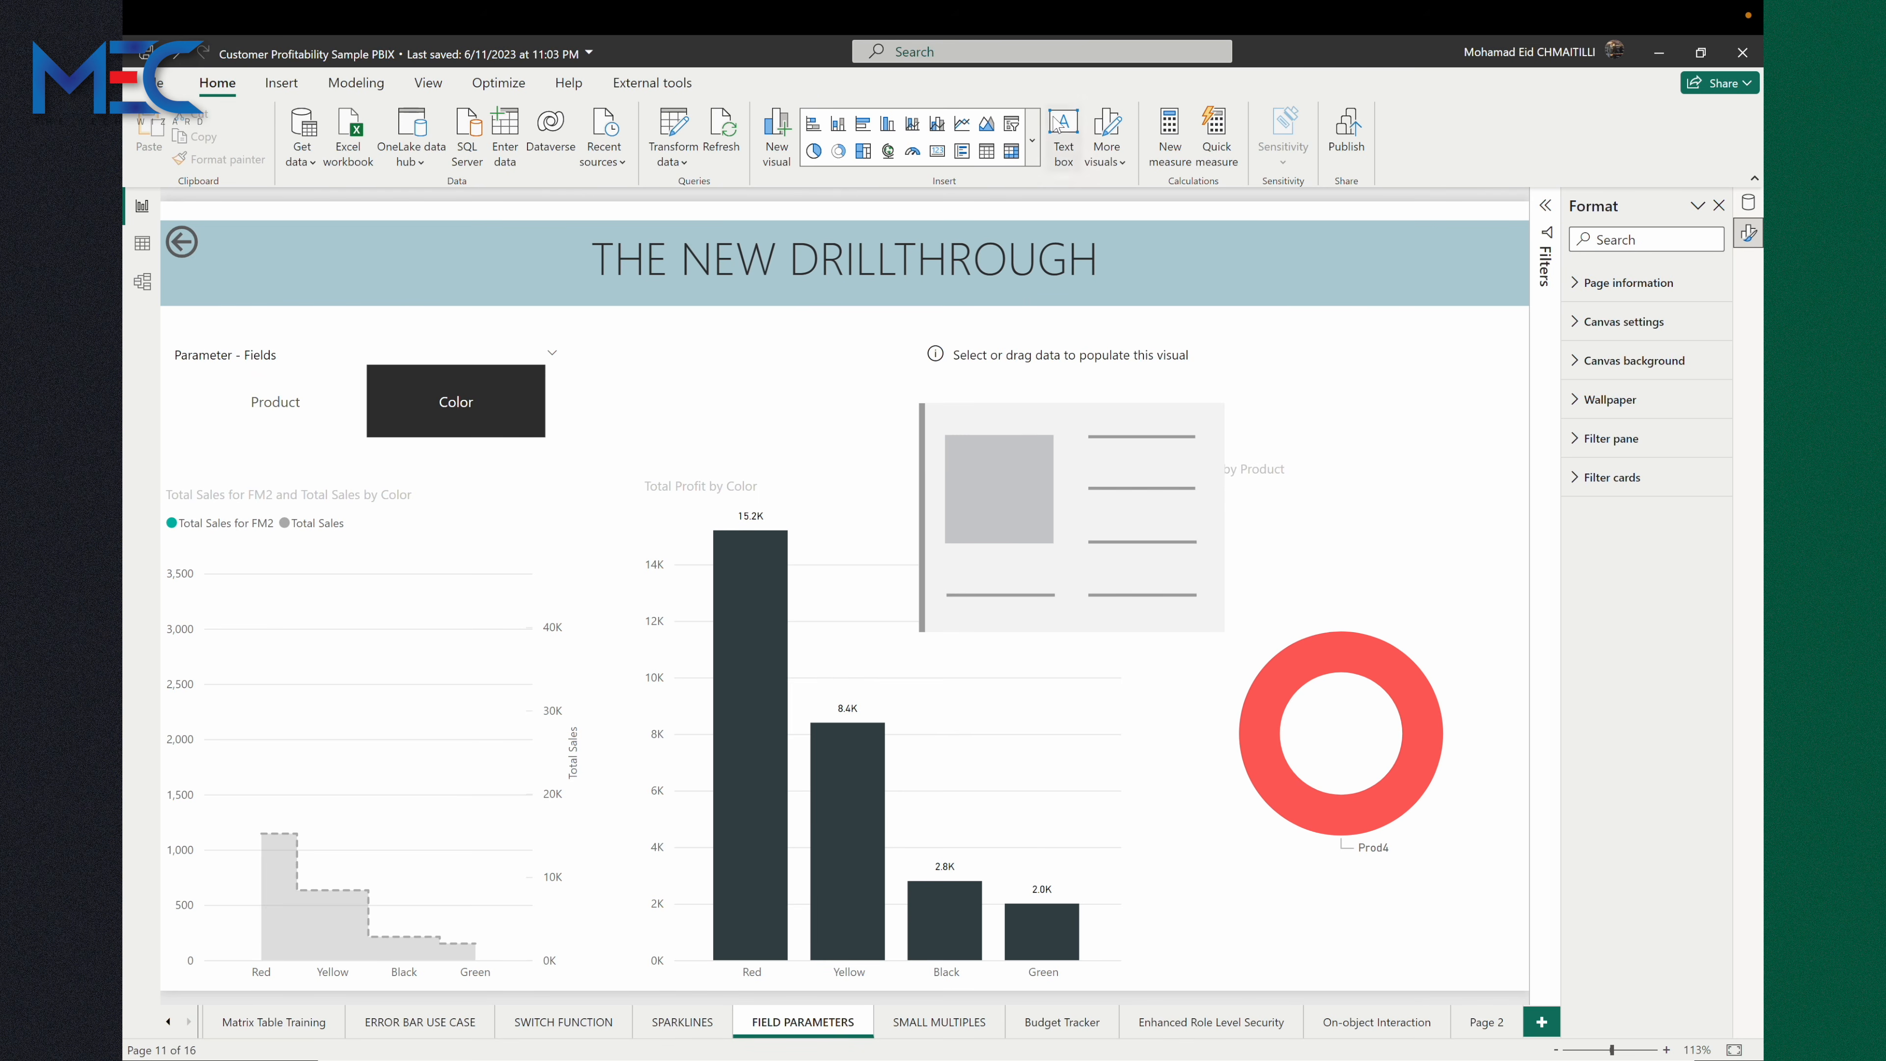
# Insert a classic Card visual and move it to the left of the new card for comparison.
pyautogui.click(1032, 134)
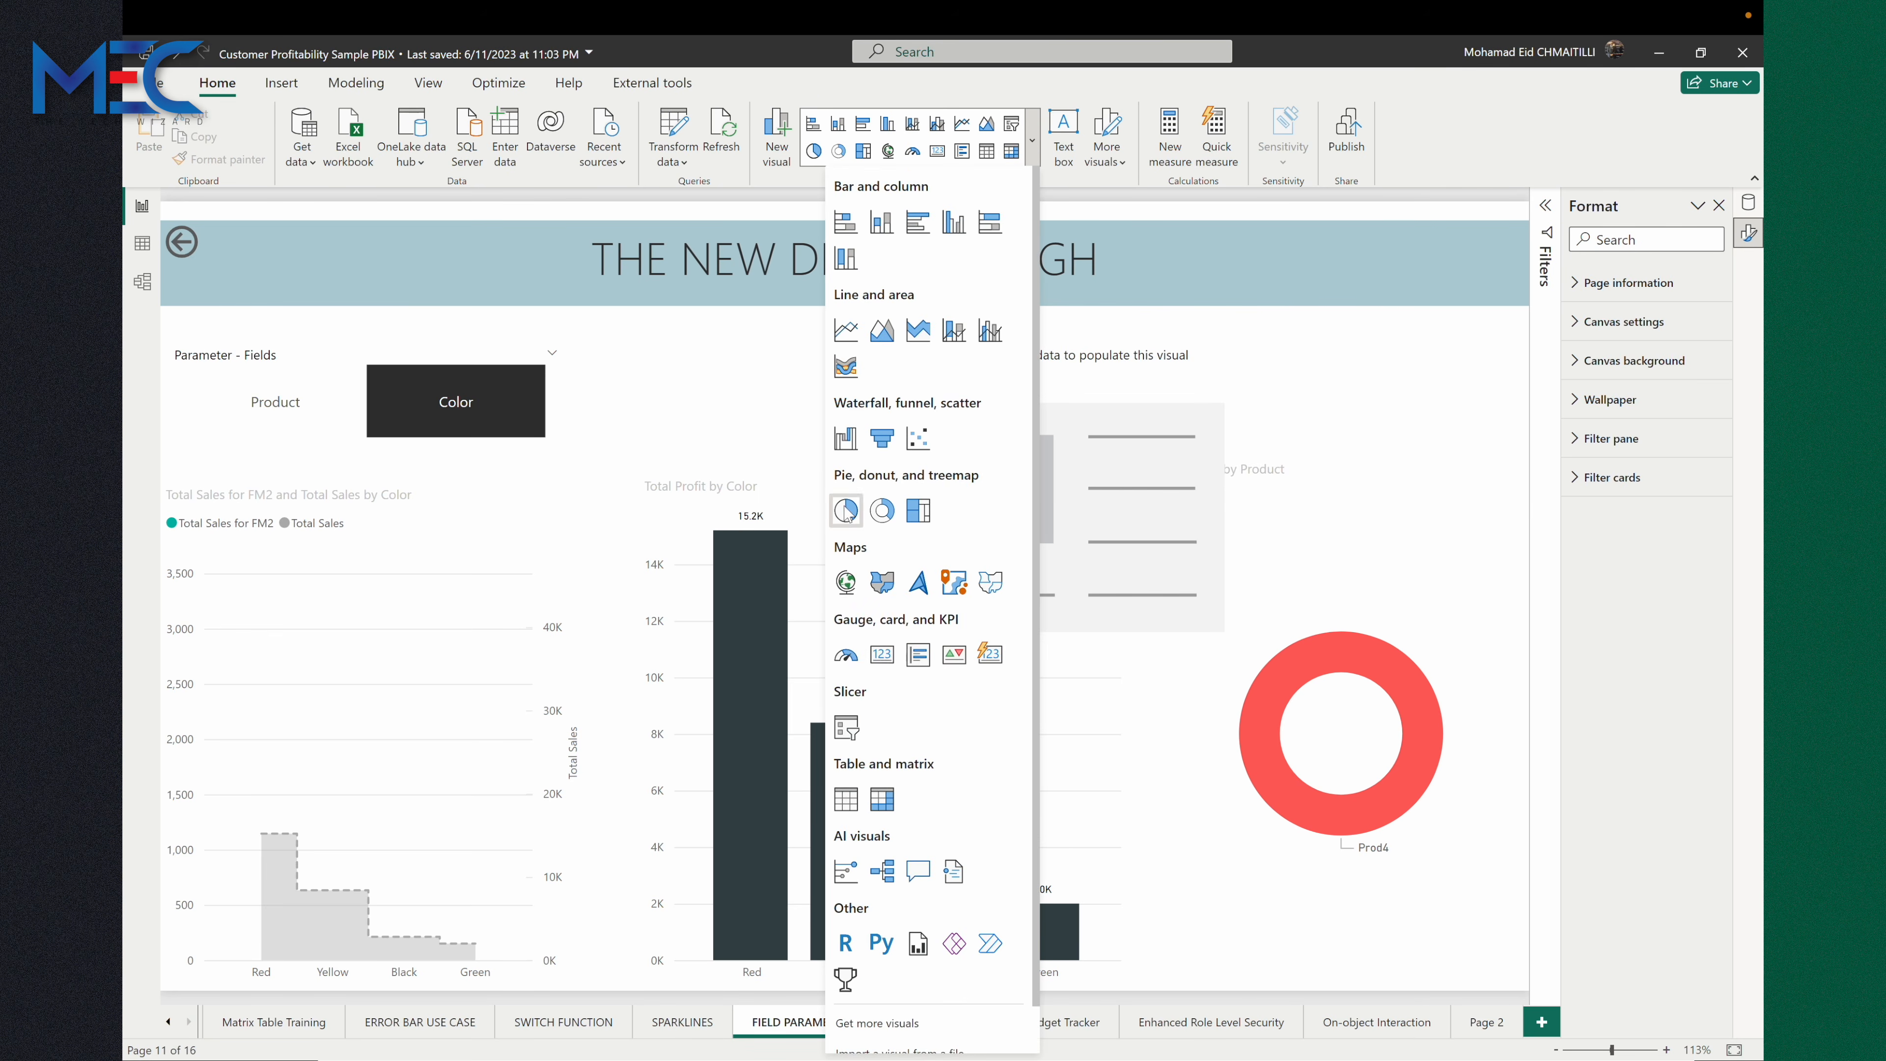
pyautogui.click(882, 652)
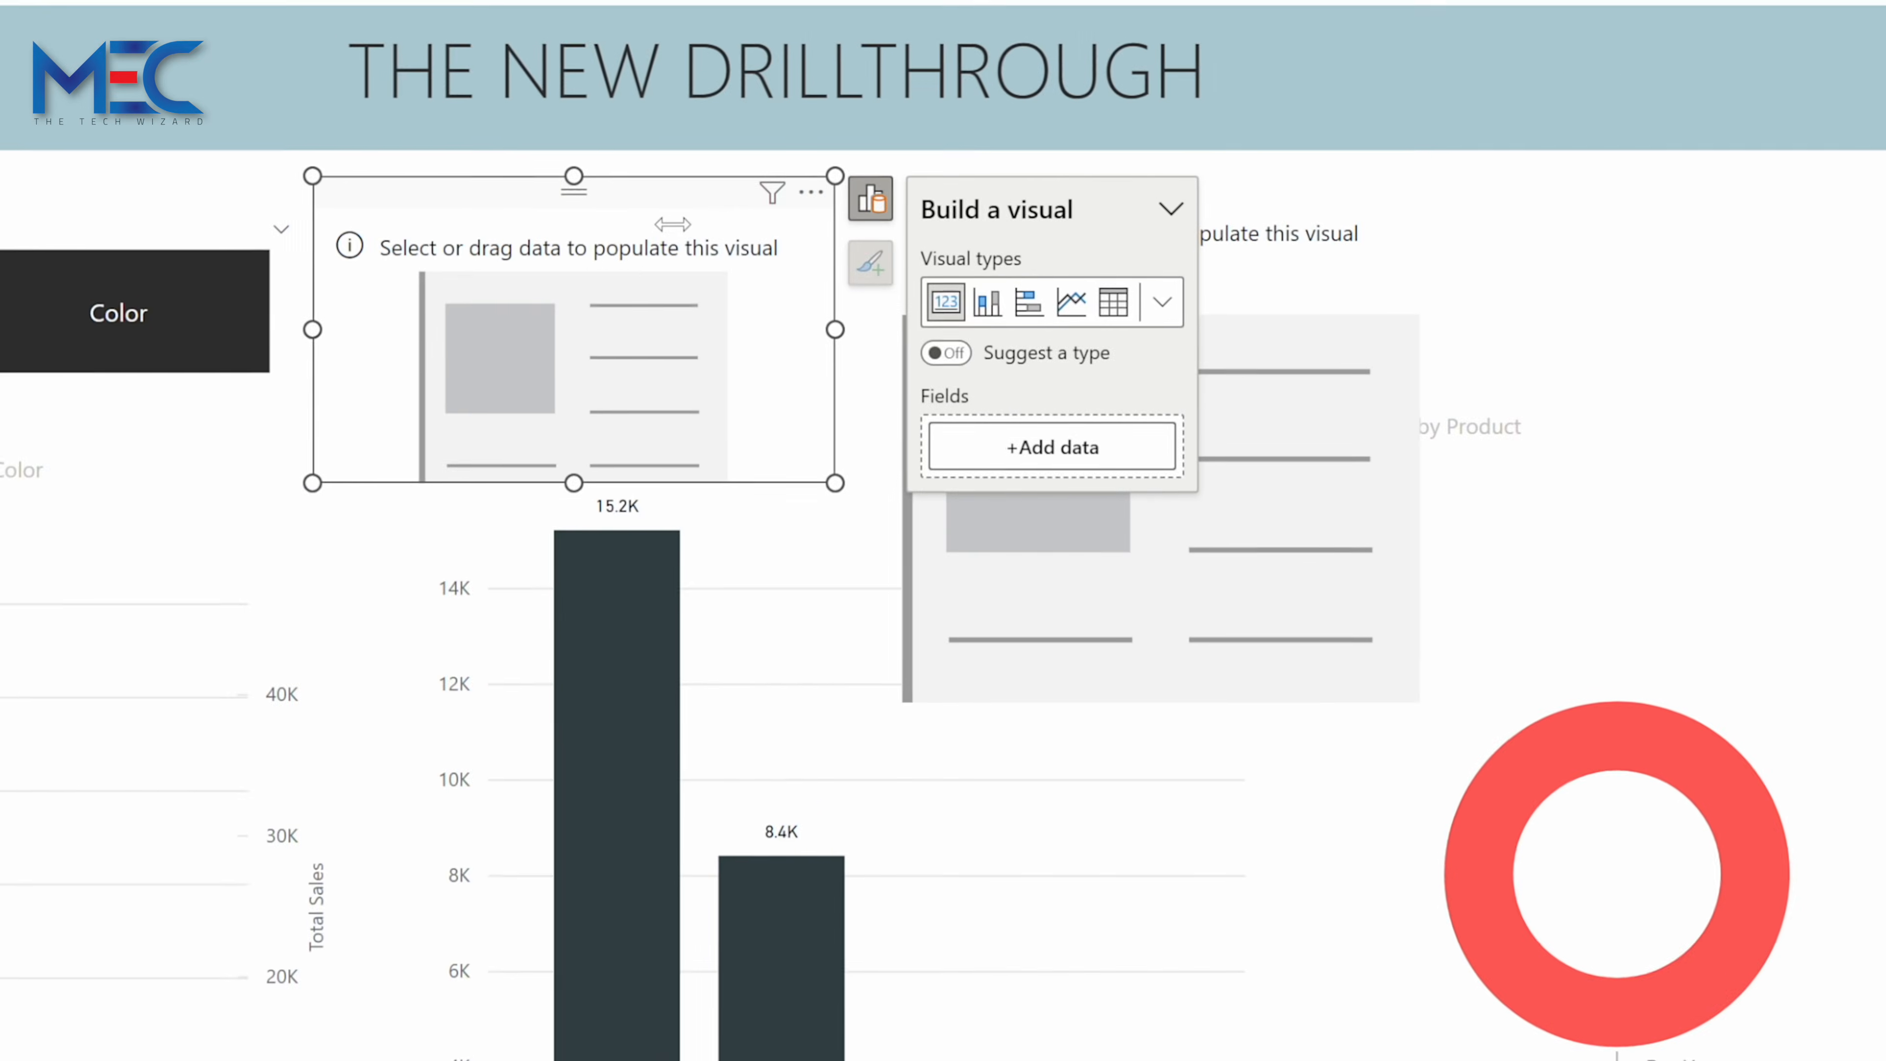
pyautogui.moveTo(666, 202); pyautogui.dragTo(520, 232)
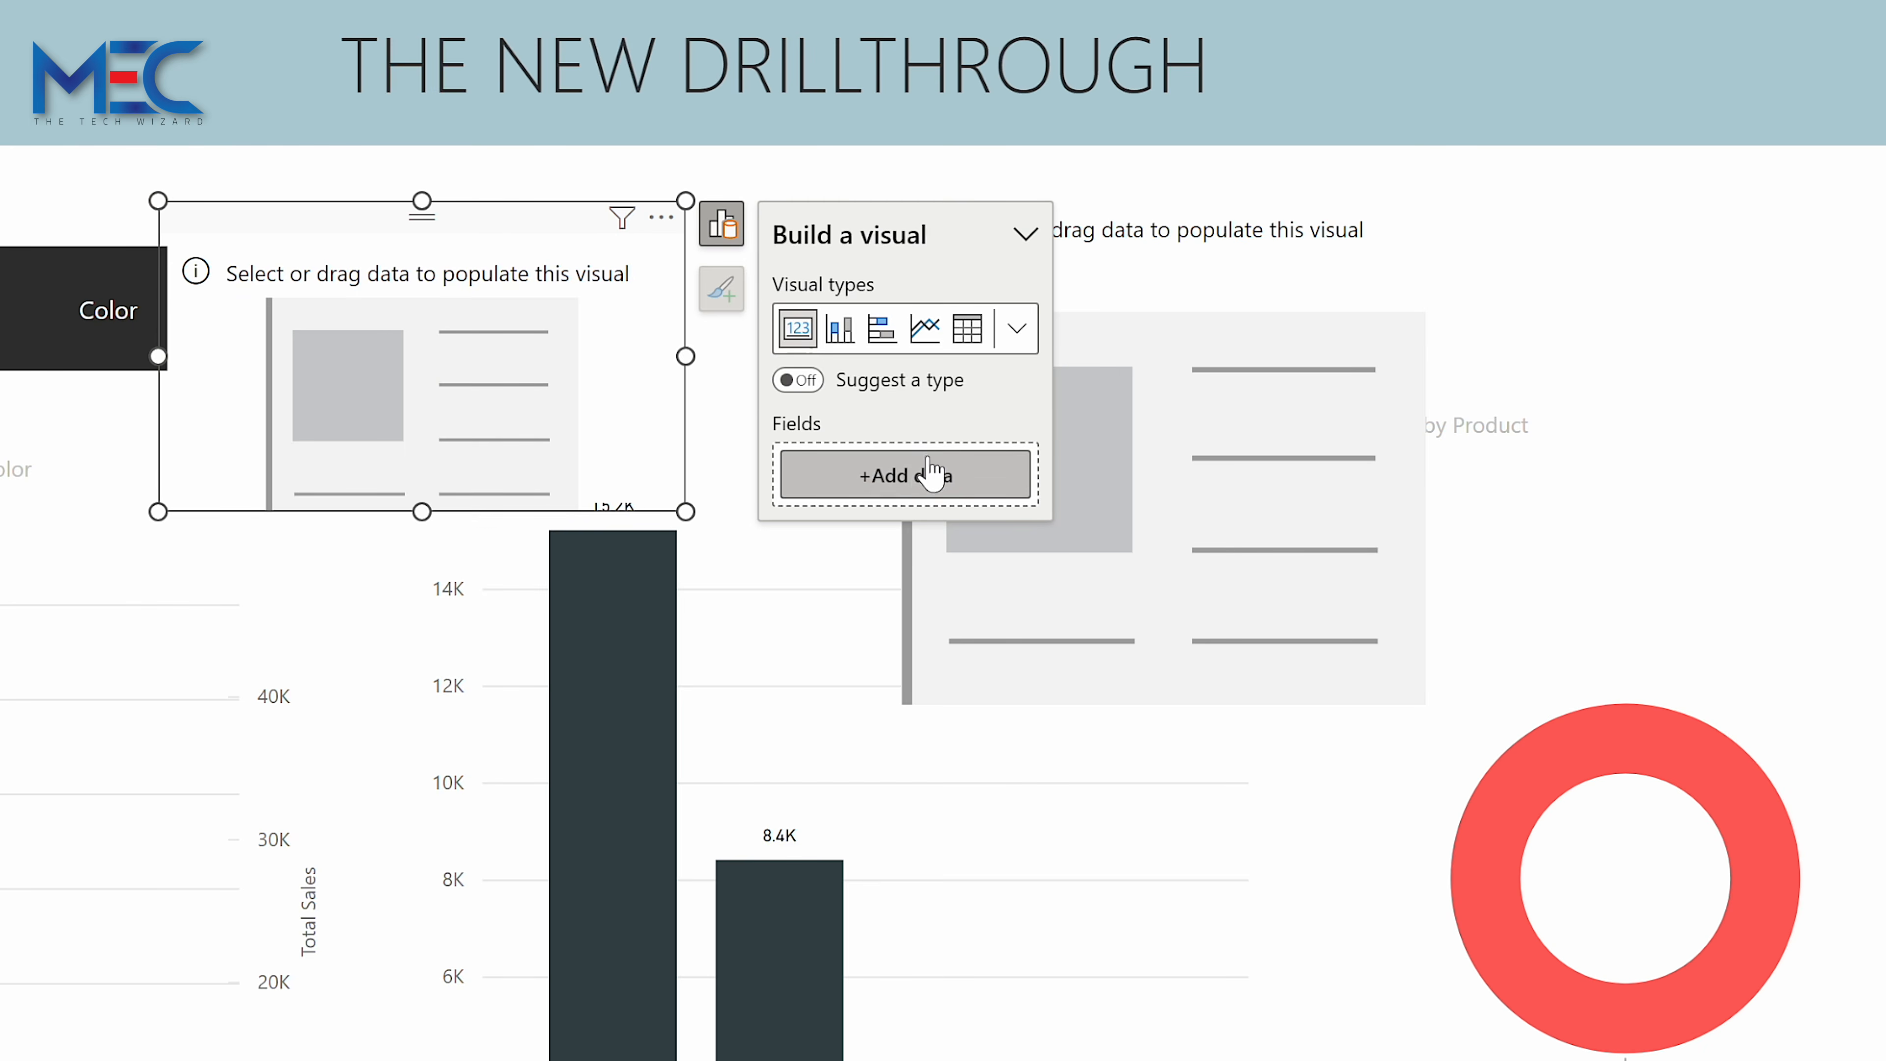
# Examine the new card's data and tooltip wells, and move the classic card over the Parameter - Fields slicer.
pyautogui.click(1262, 346)
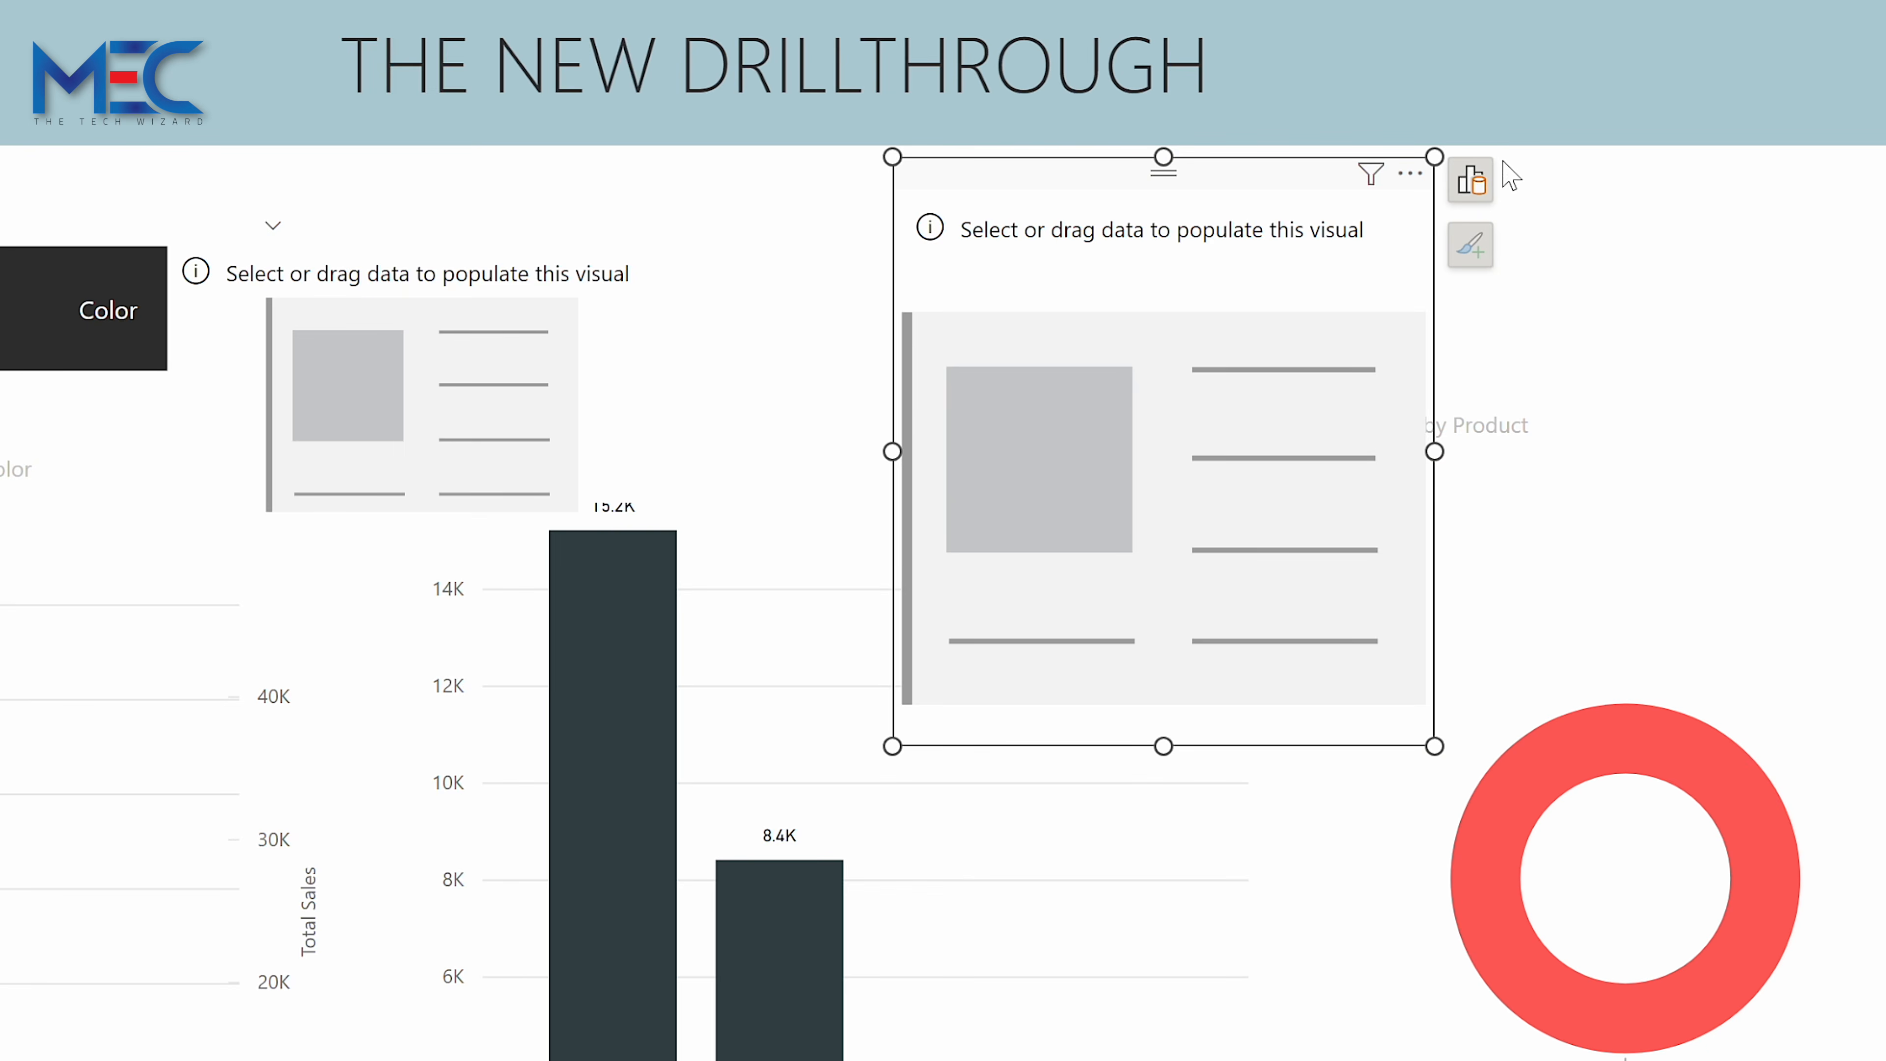
pyautogui.click(1470, 179)
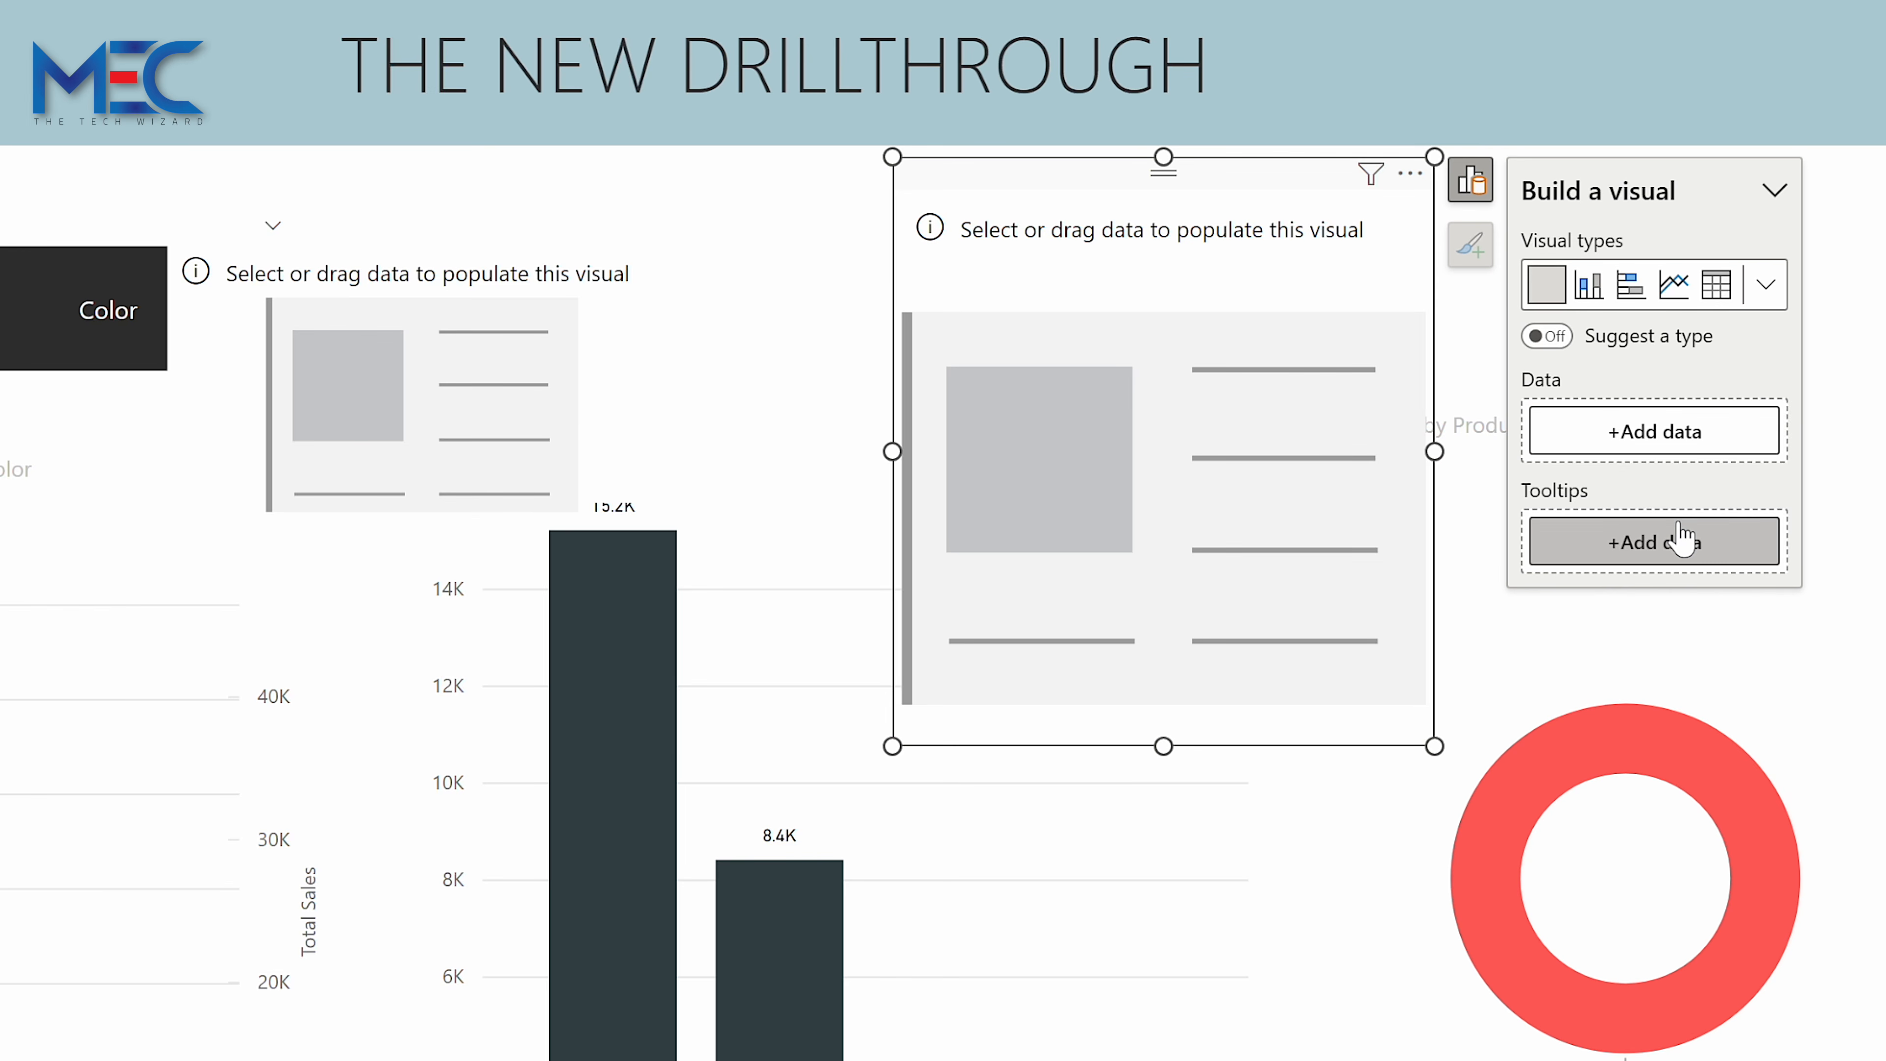
pyautogui.click(453, 338)
pyautogui.moveTo(407, 218); pyautogui.dragTo(0, 204)
pyautogui.click(338, 243)
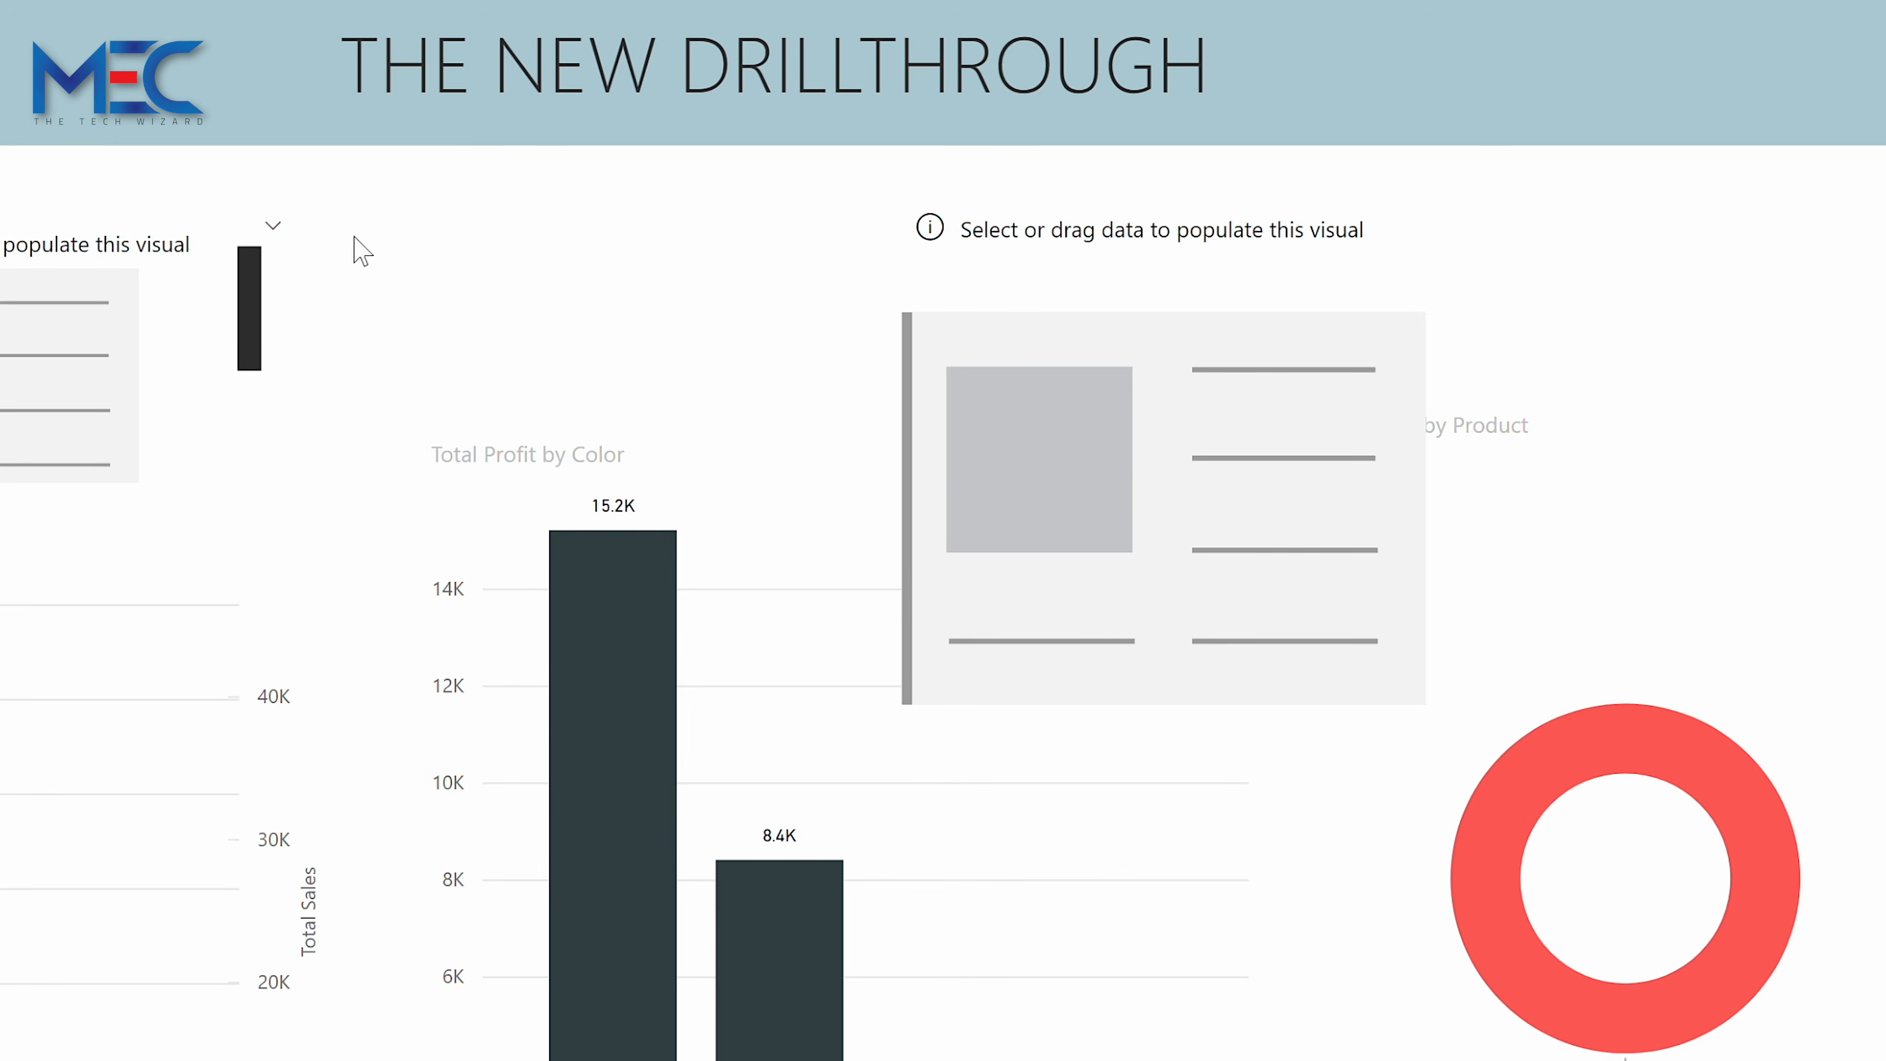
# Insert a Multi-row card and narrow it to fit between the classic card and the new card.
pyautogui.click(1034, 134)
pyautogui.click(918, 661)
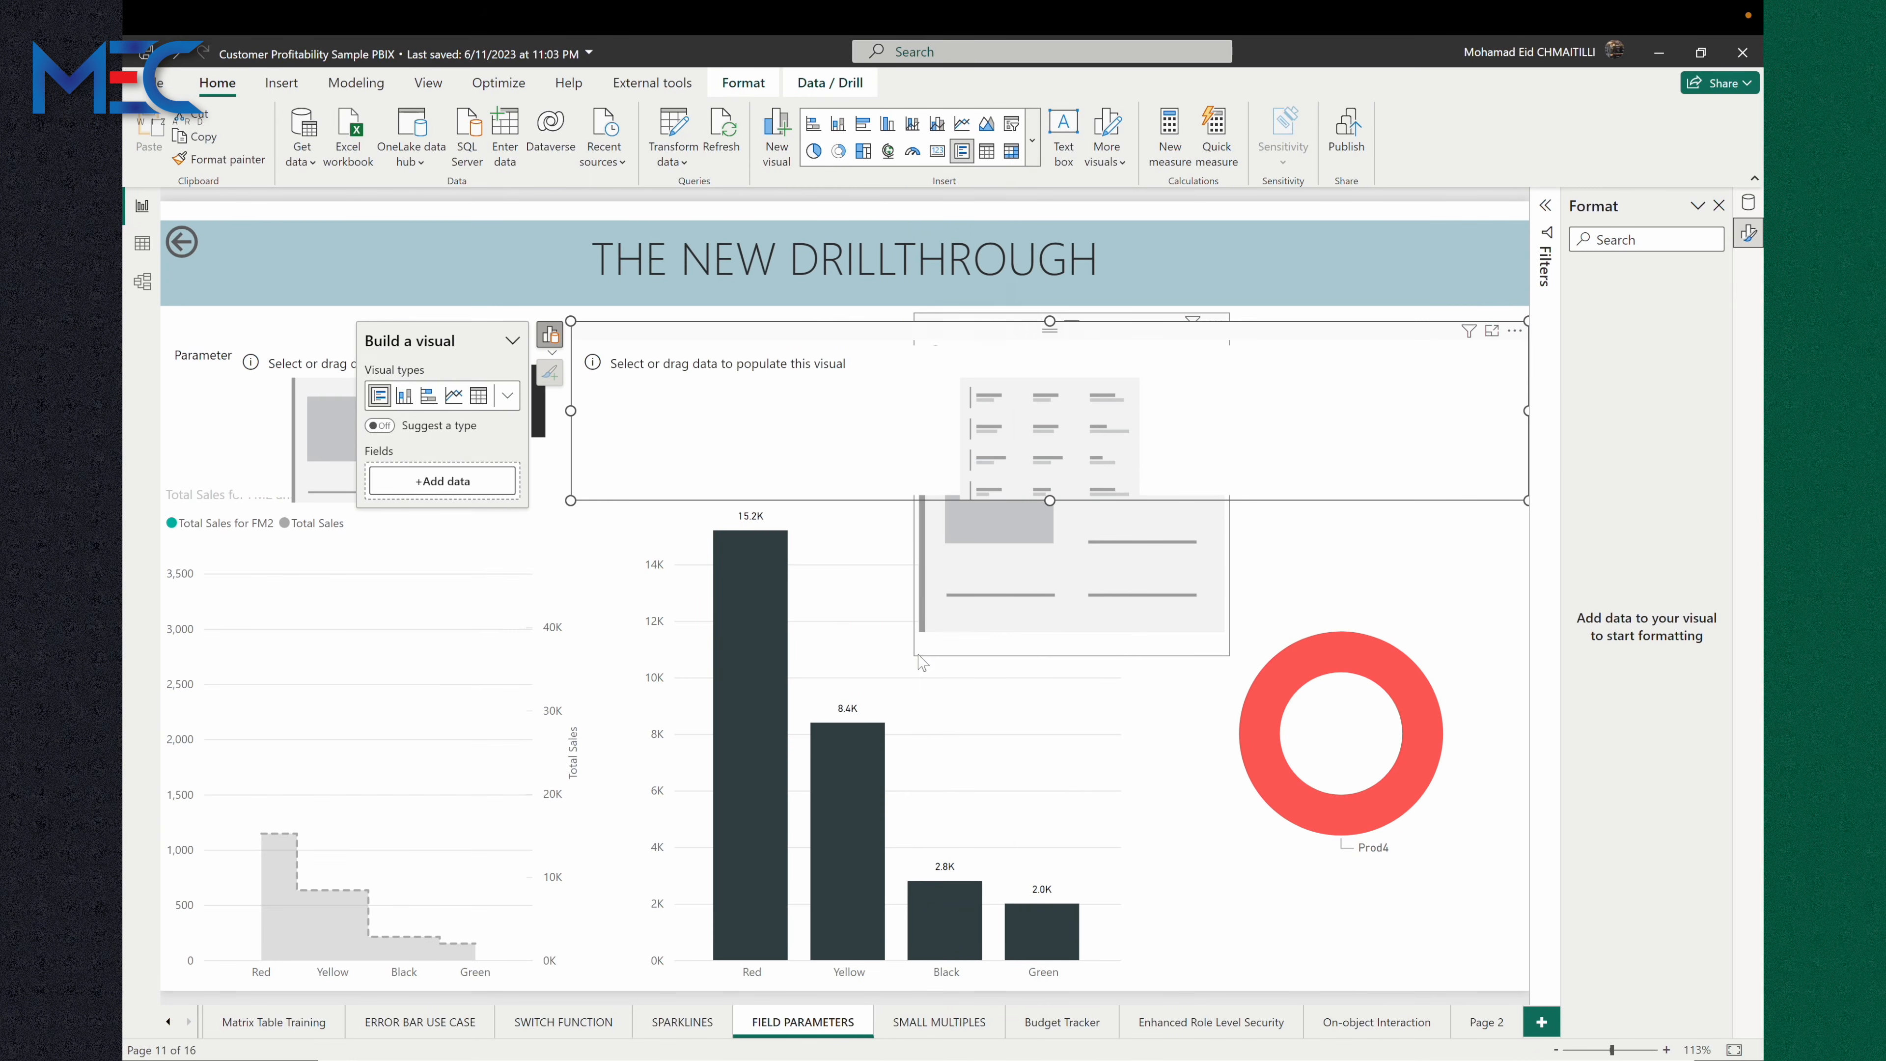
pyautogui.moveTo(1523, 410); pyautogui.dragTo(831, 413)
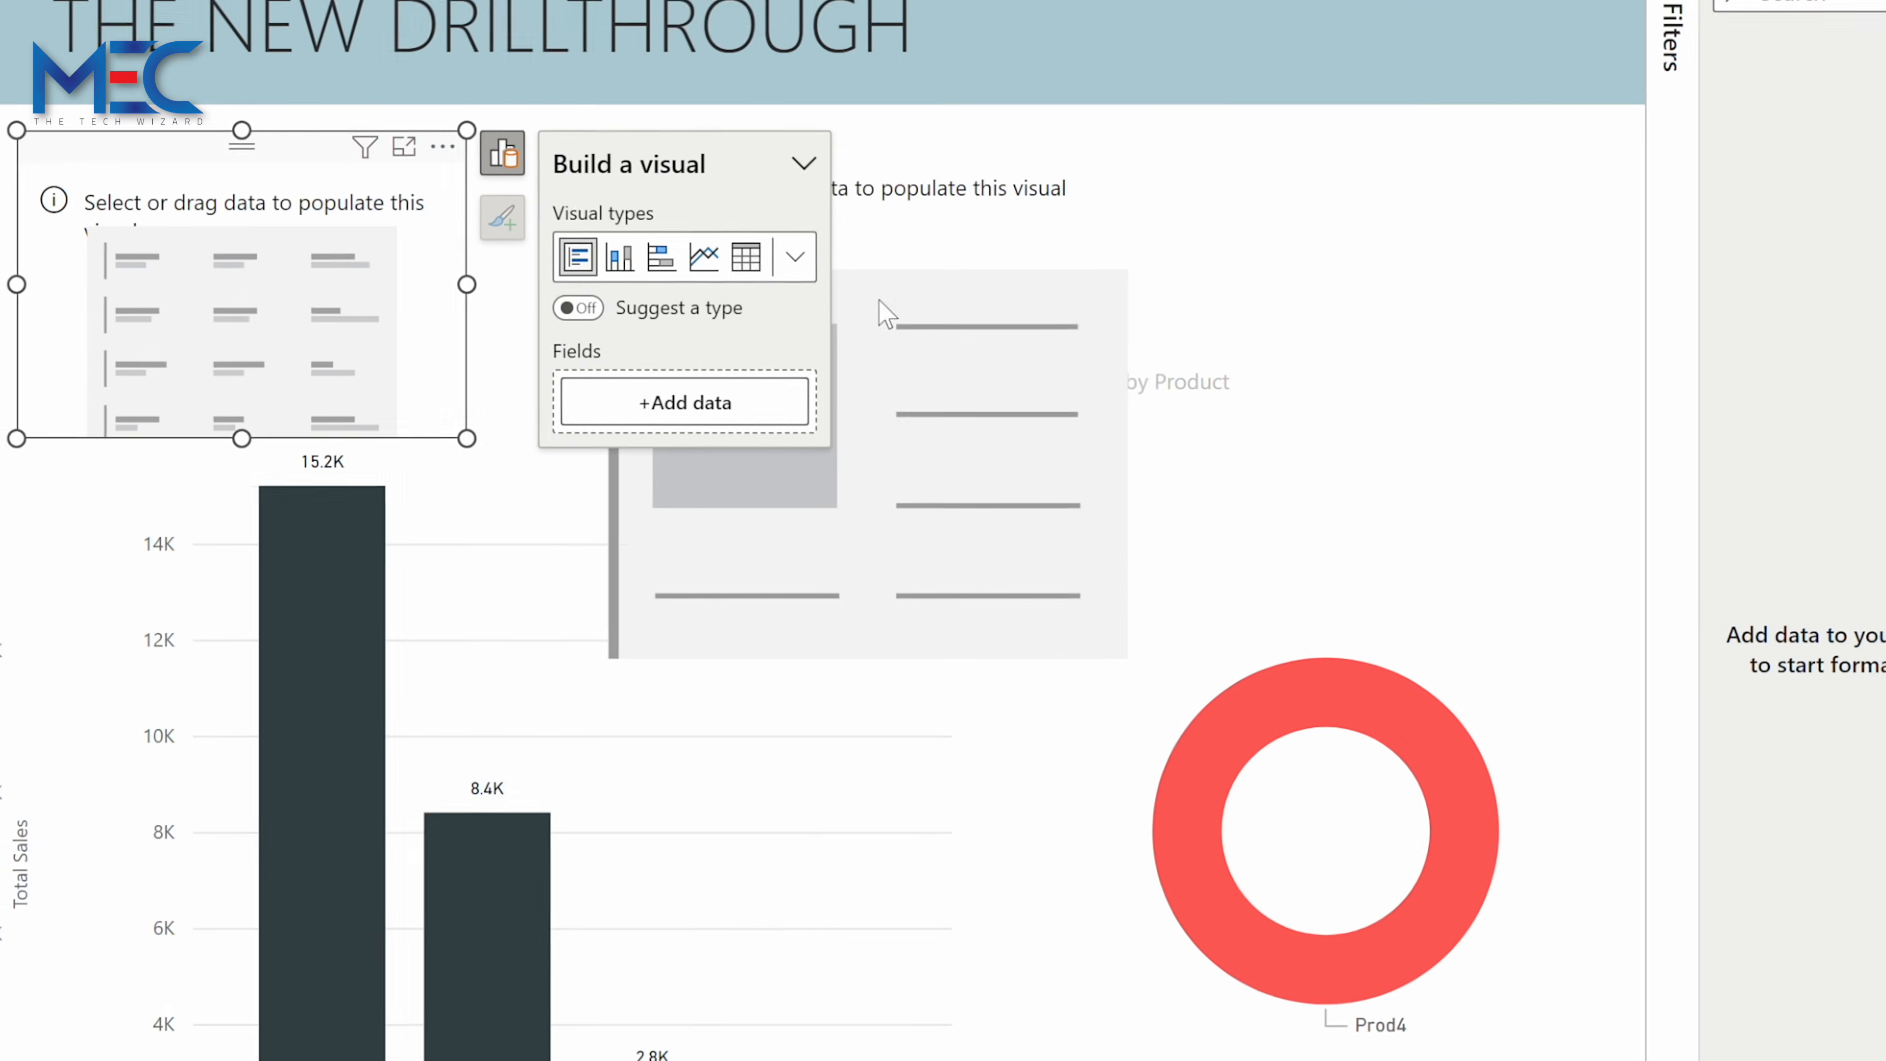
# Add the Qty field from the Sample Data table to the new card visual's data.
pyautogui.click(1091, 355)
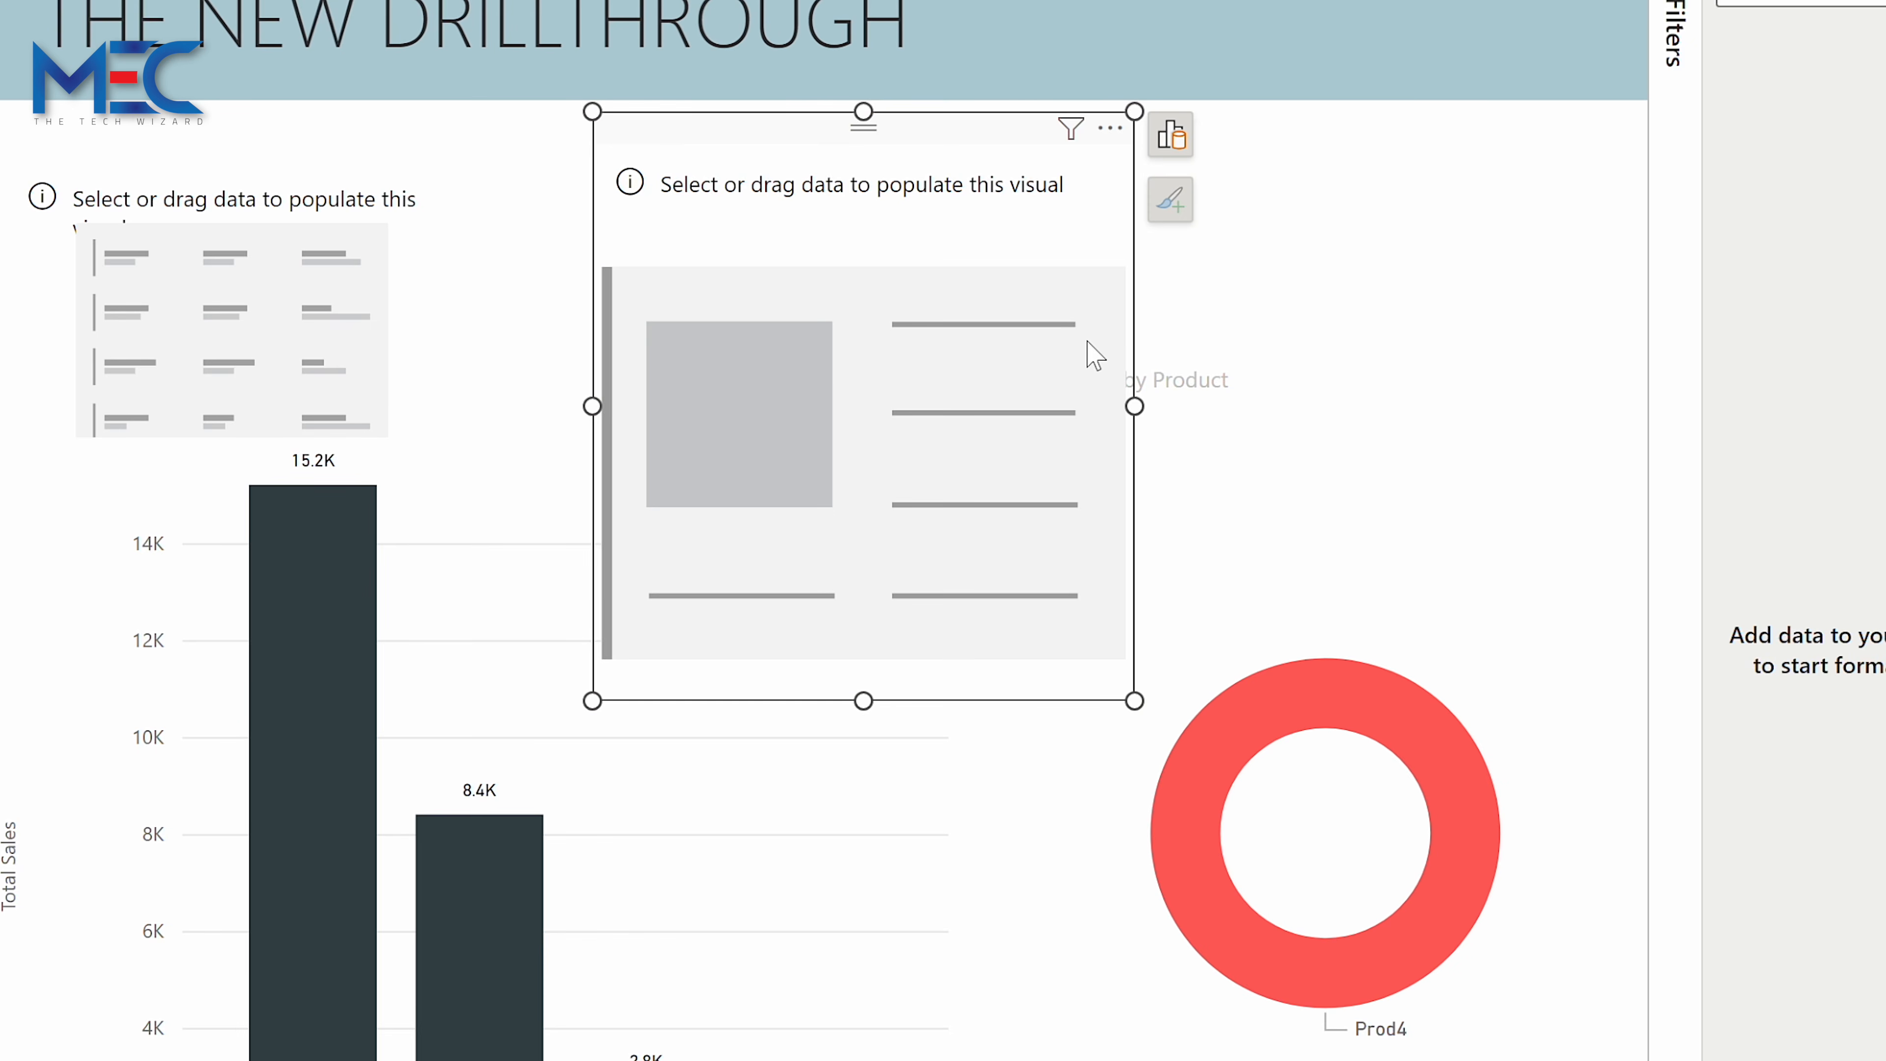
pyautogui.click(1172, 138)
pyautogui.click(1370, 388)
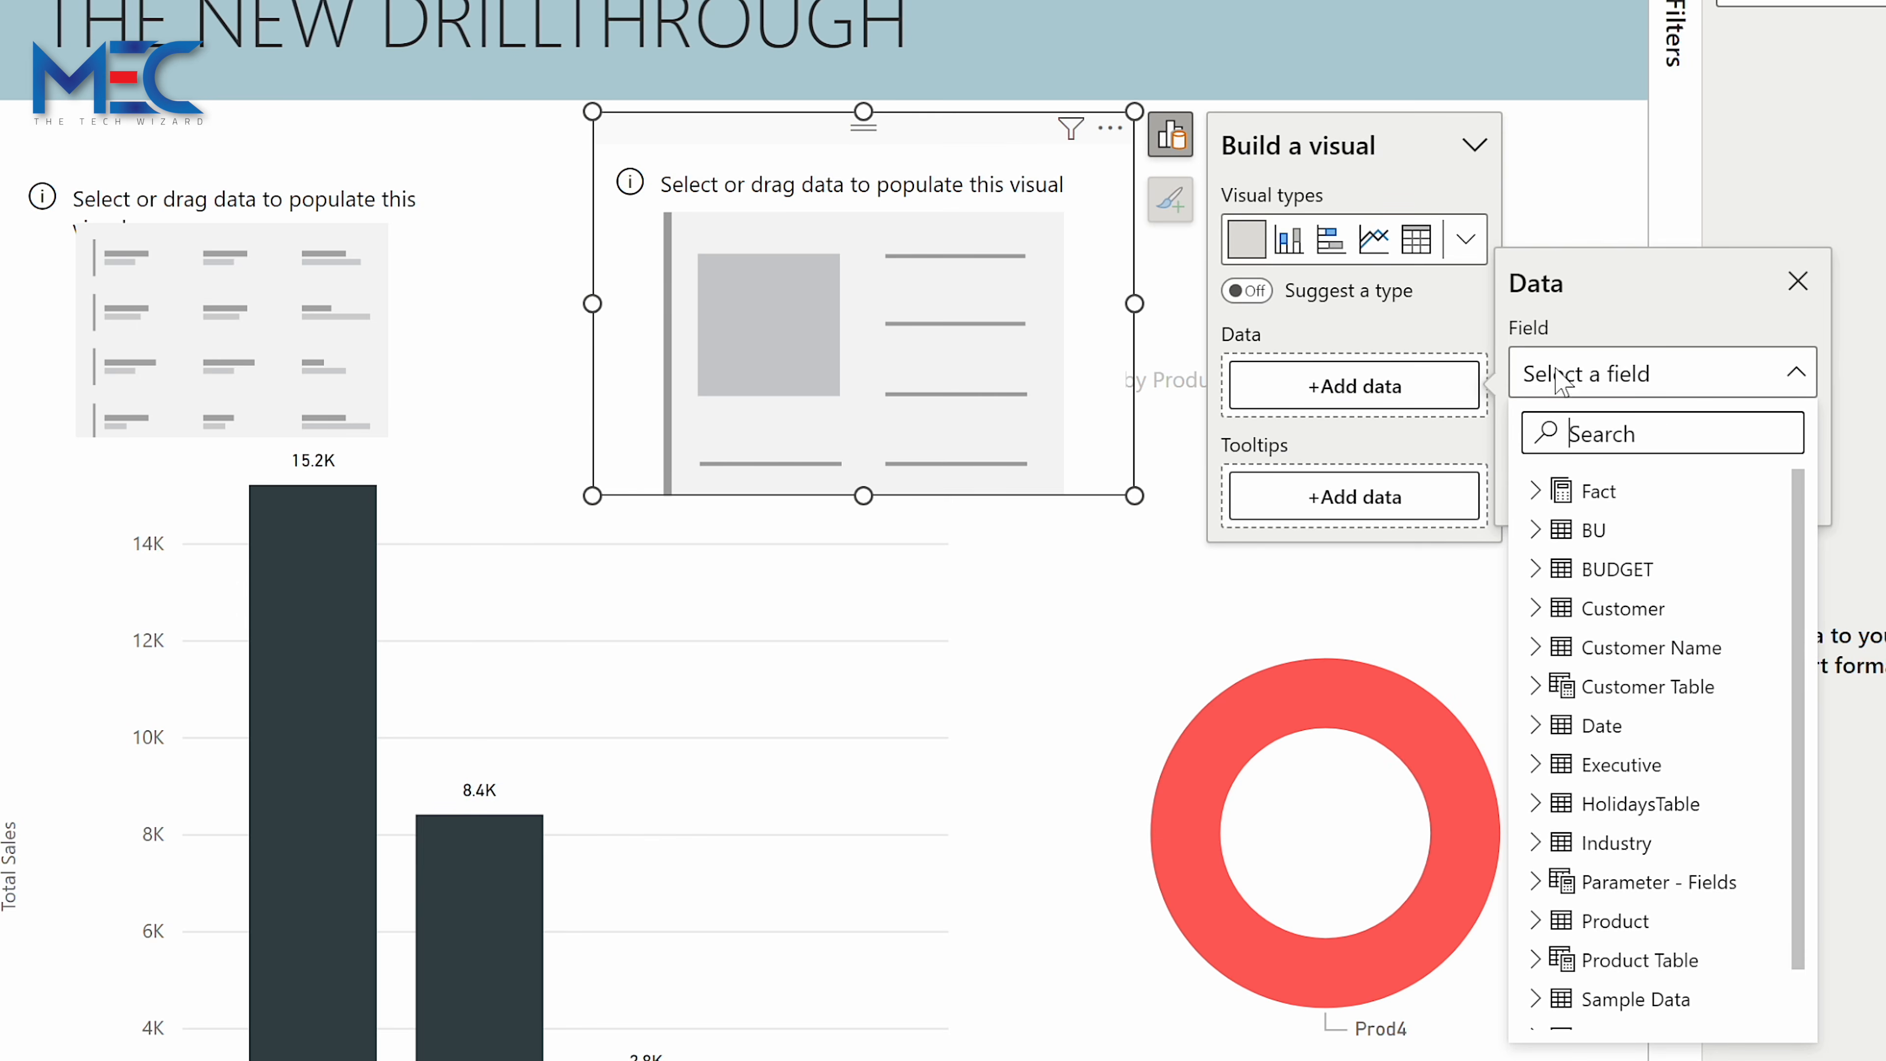
pyautogui.write('qty')
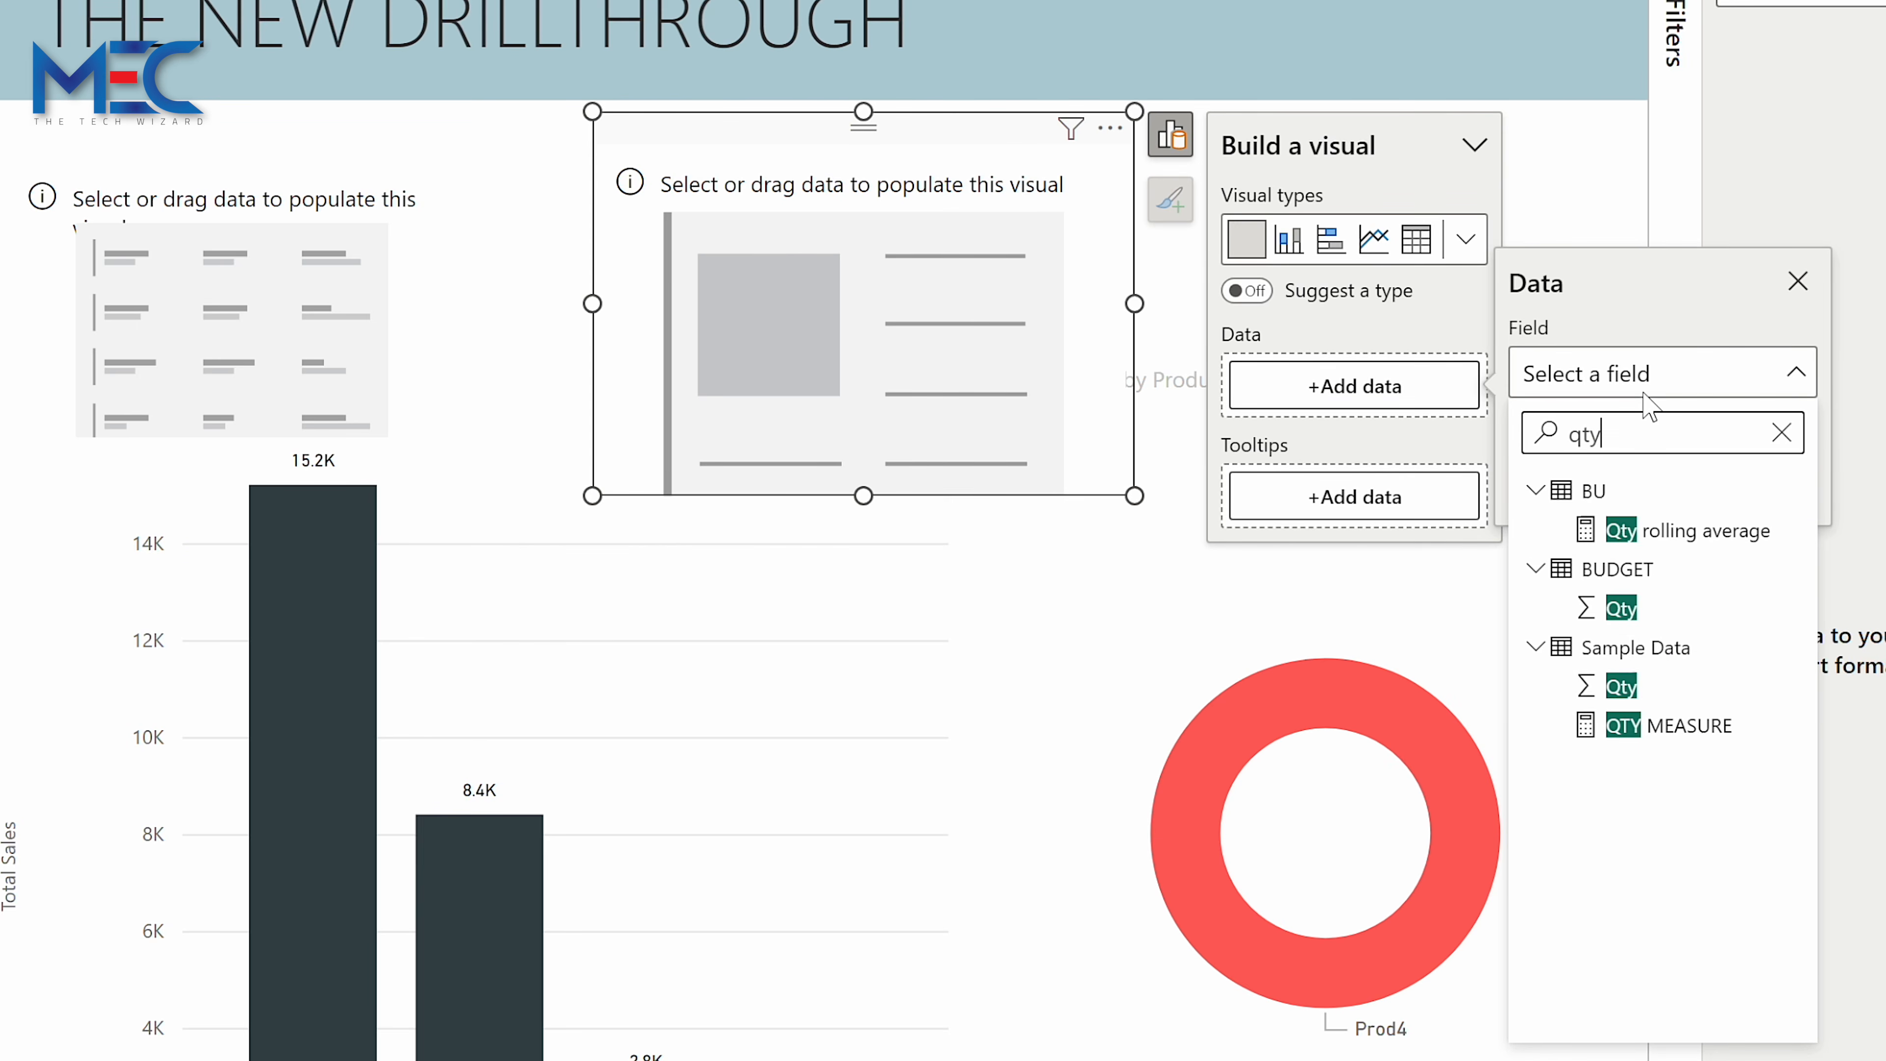
pyautogui.click(1619, 687)
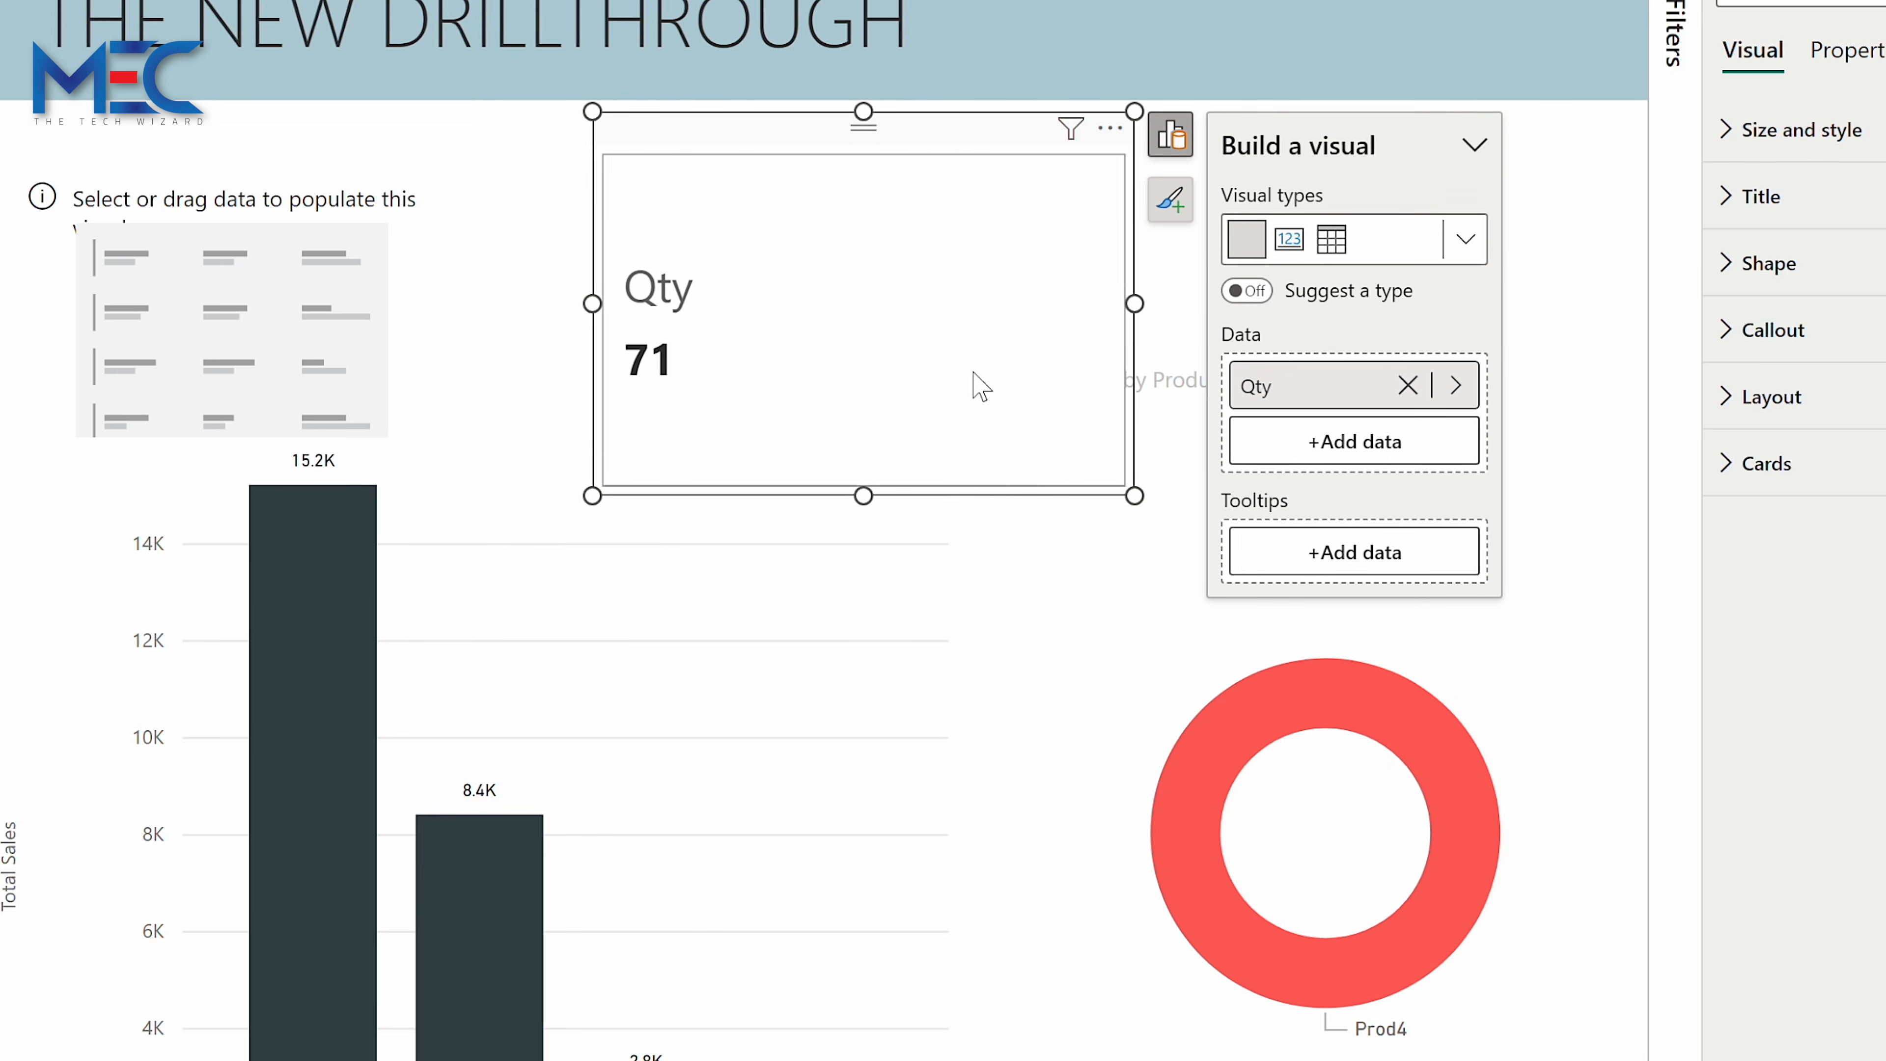
pyautogui.moveTo(711, 136)
pyautogui.mouseDown()
pyautogui.moveTo(691, 115)
pyautogui.moveTo(702, 138)
pyautogui.mouseUp()
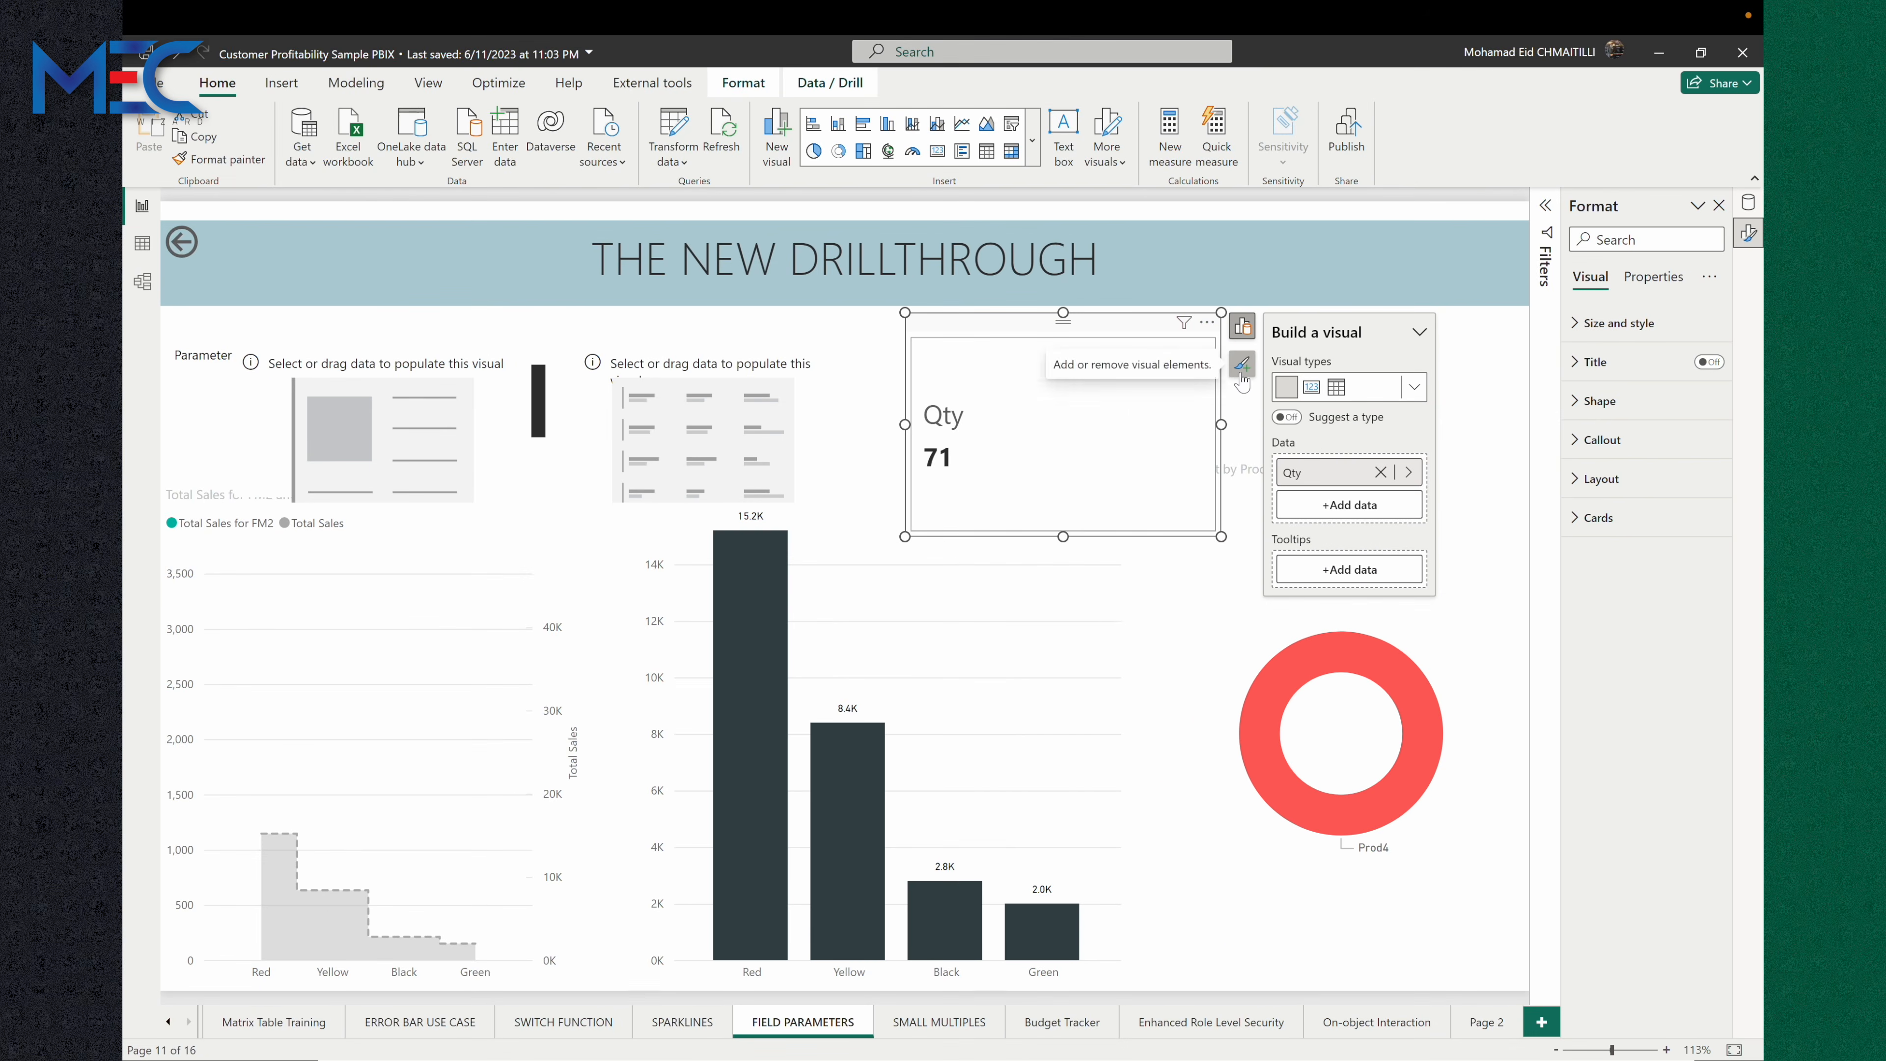
# Turn on the new card's background in its size and style settings and colour it with the teal theme colour.
pyautogui.click(1241, 364)
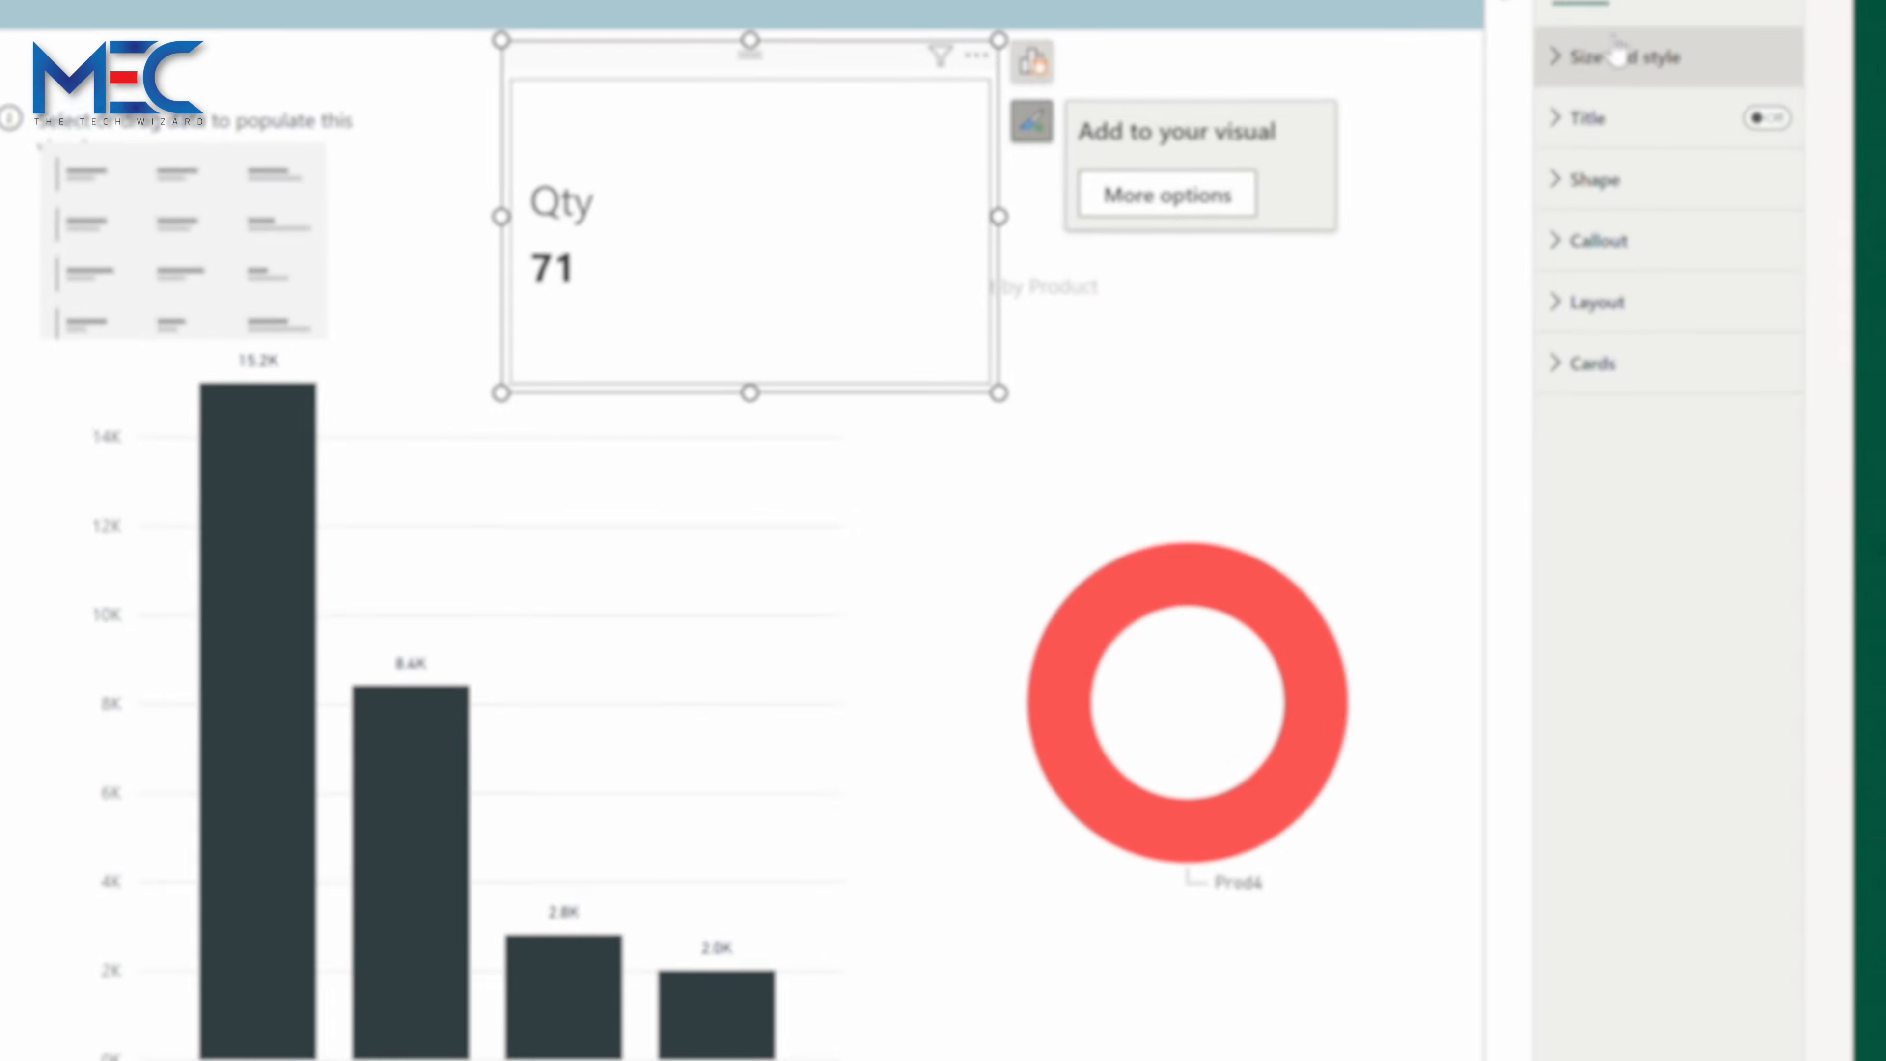
pyautogui.click(1563, 4)
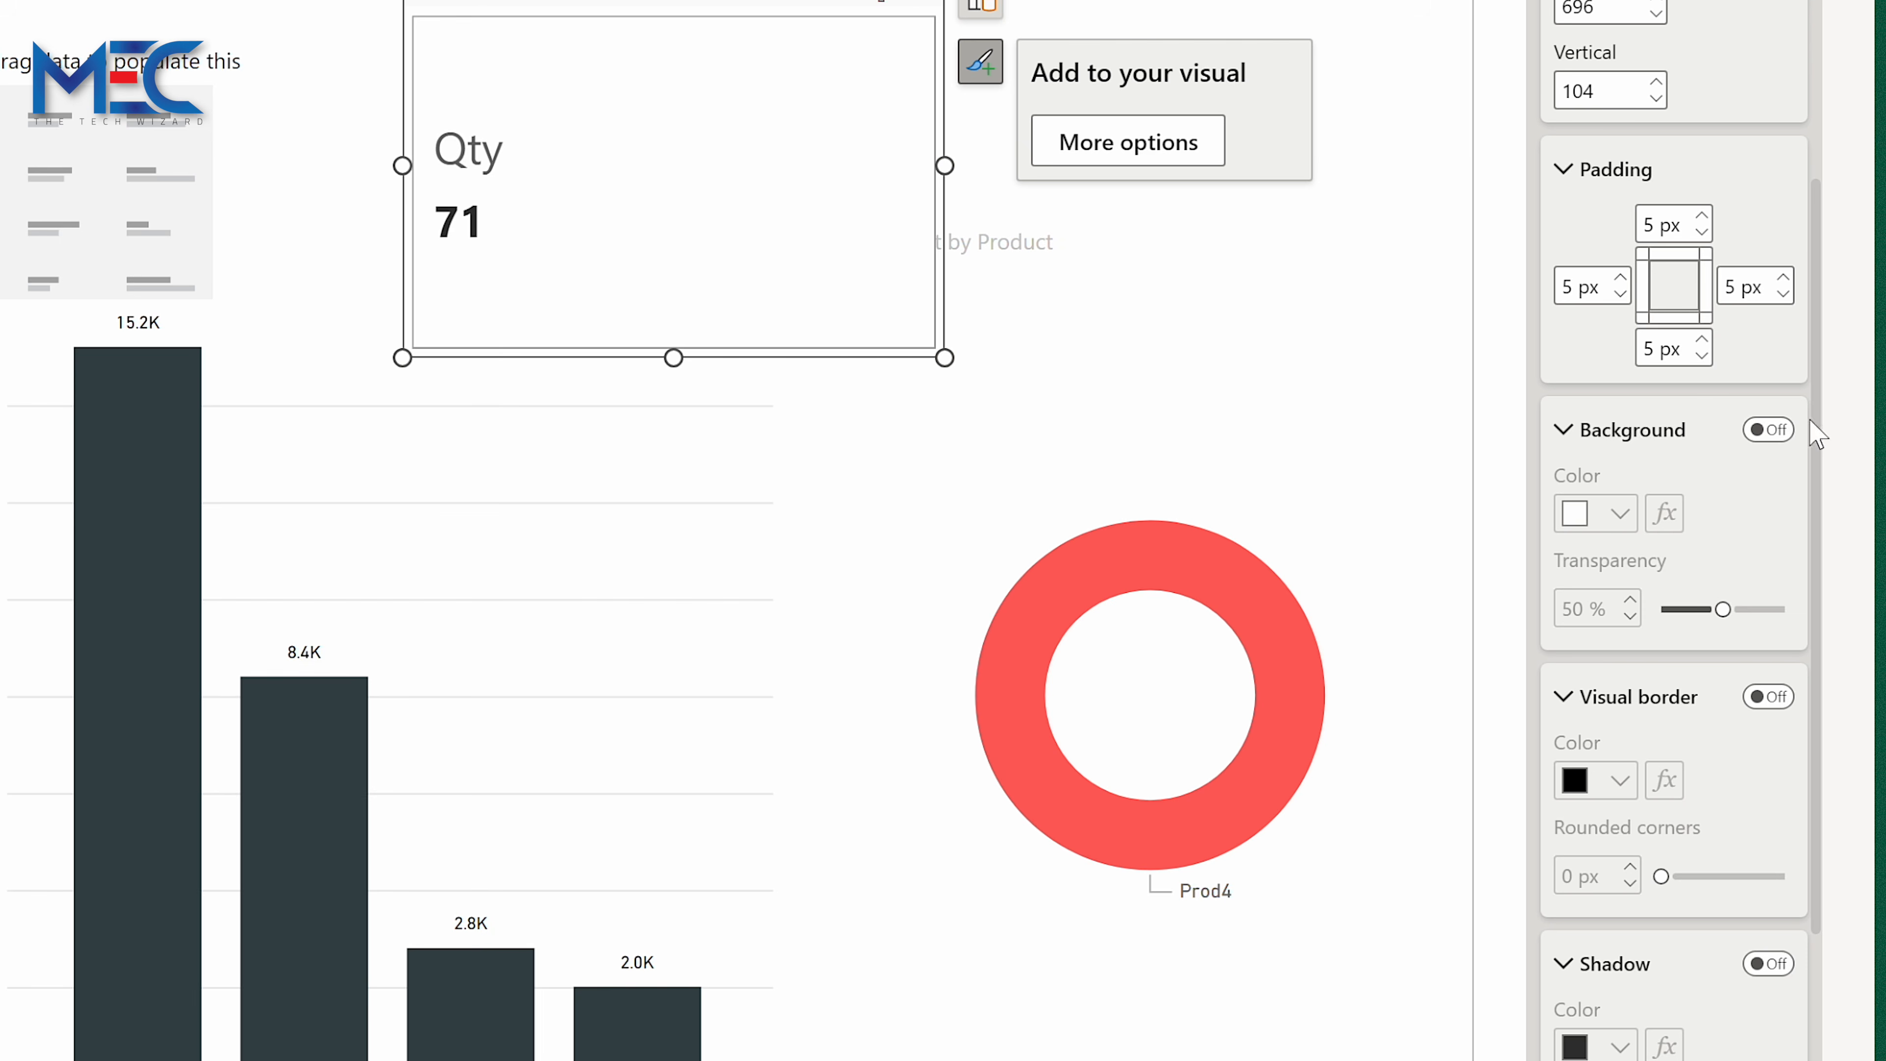
pyautogui.click(1768, 429)
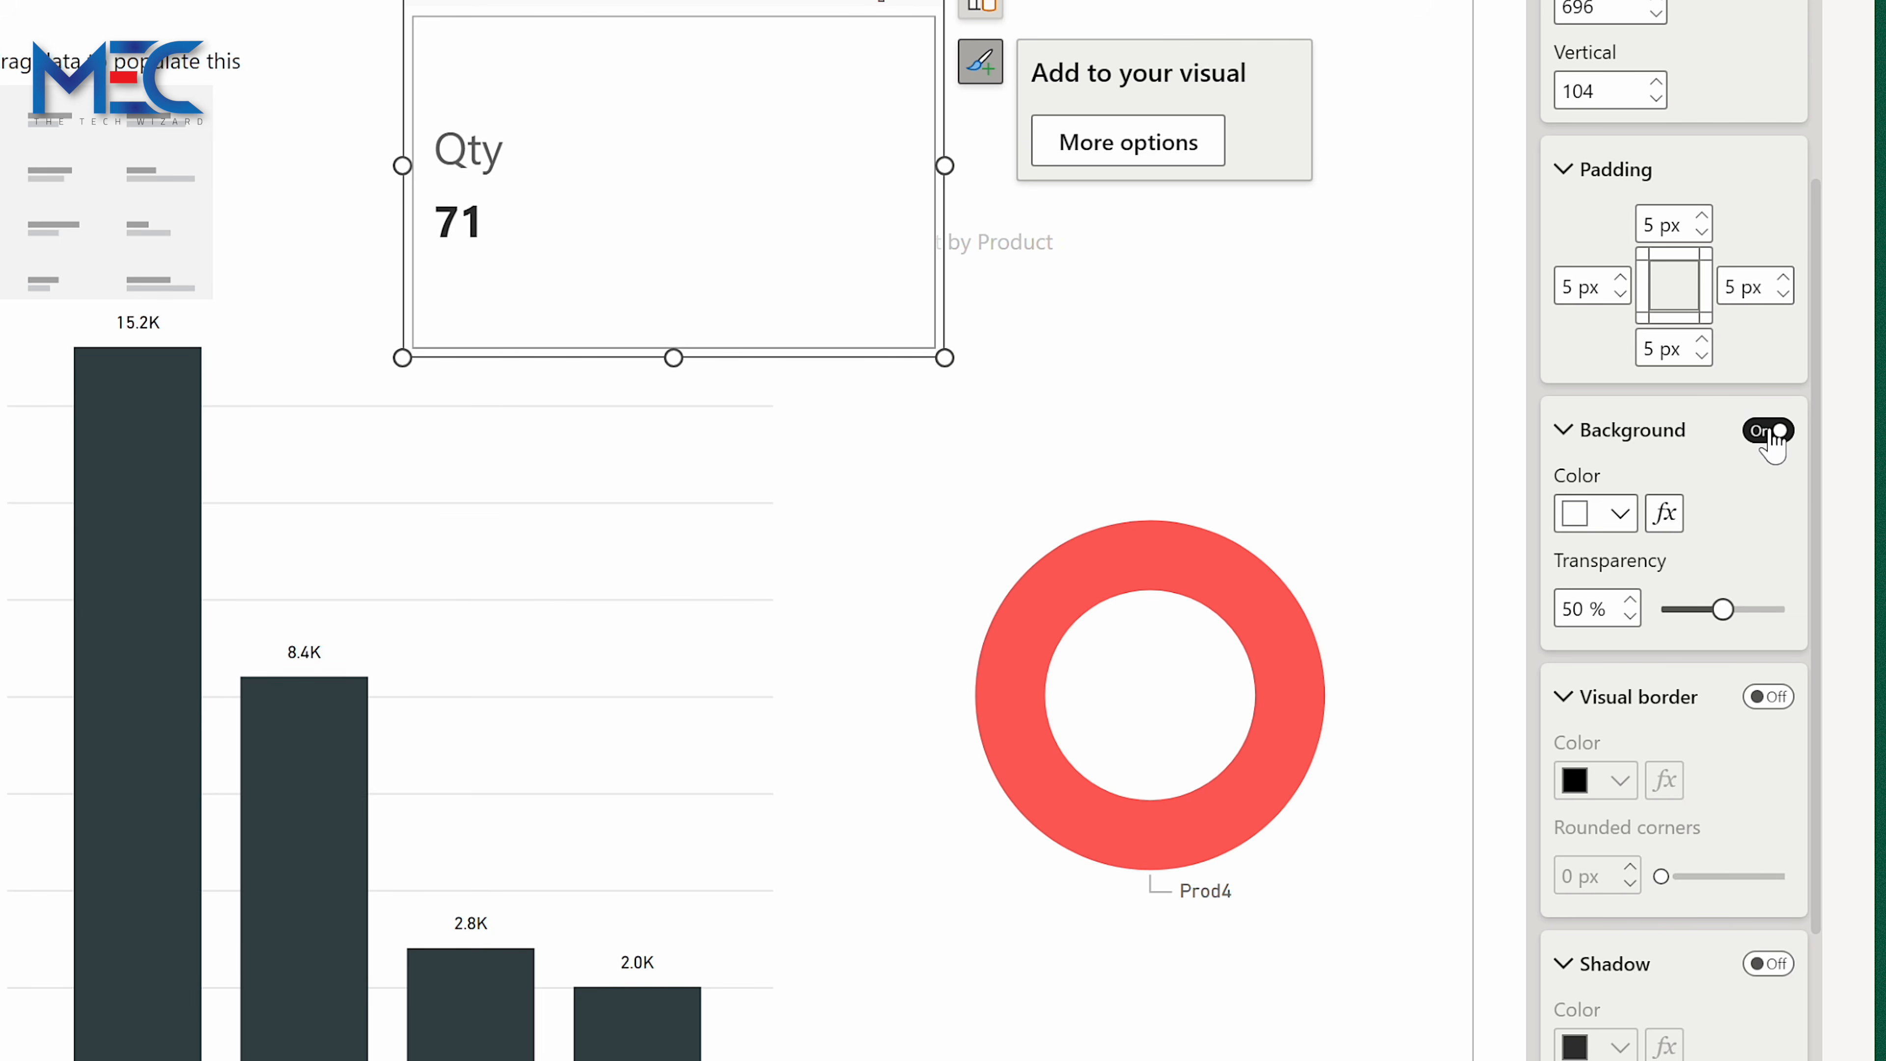
pyautogui.click(1579, 516)
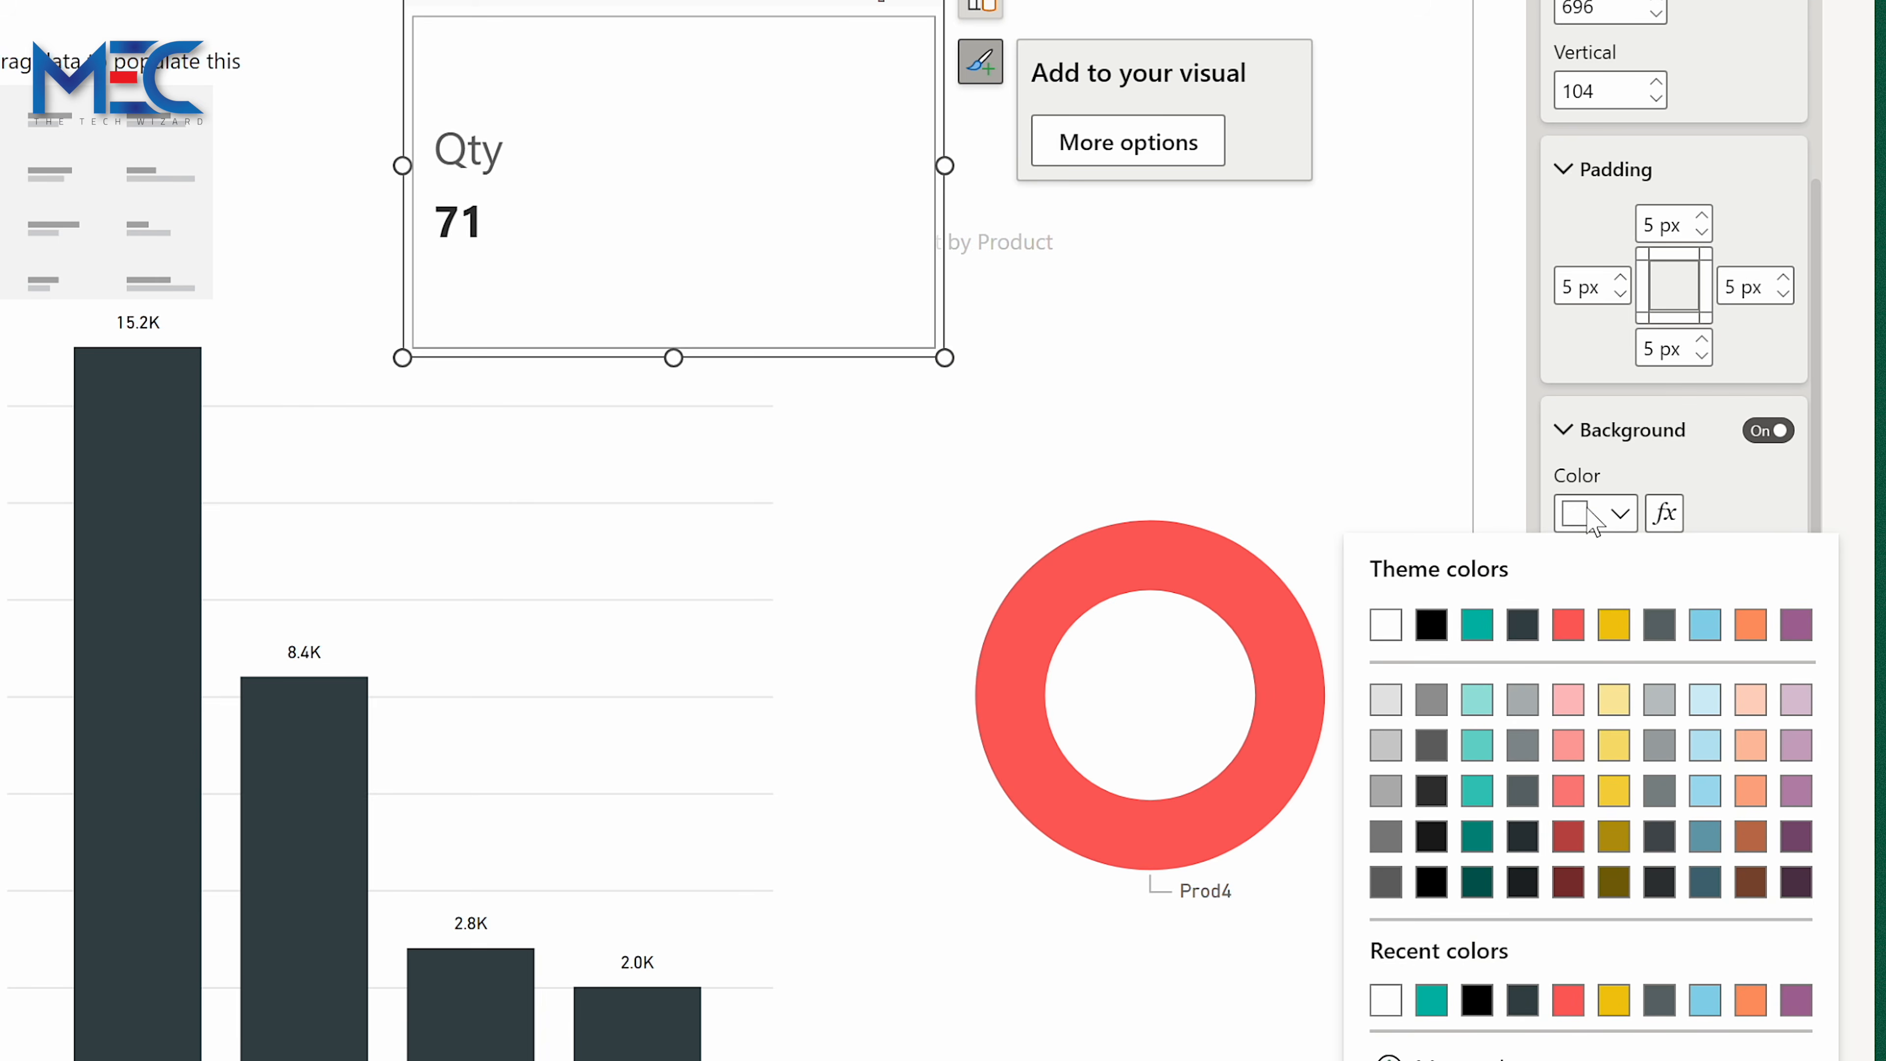
pyautogui.click(1476, 626)
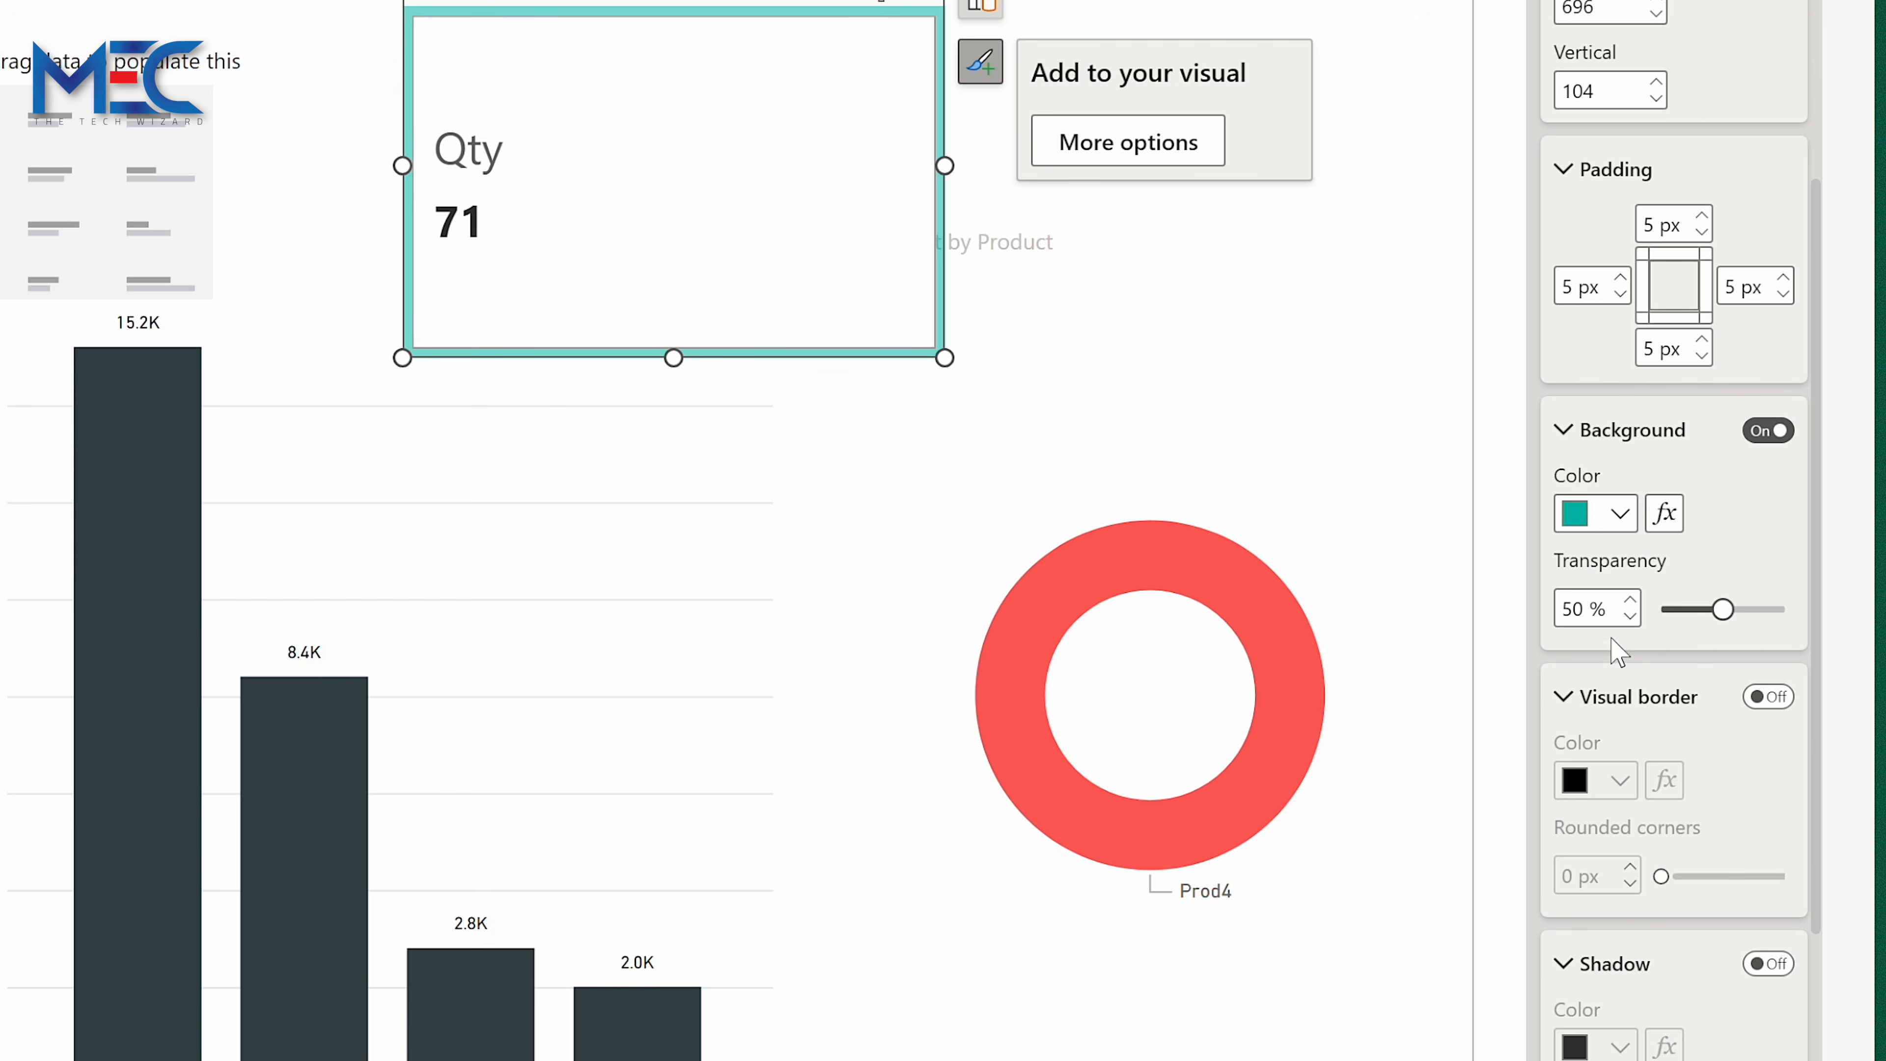
# Turn on the new card's visual border and shadow.
pyautogui.scroll(-1, 1619, 668)
pyautogui.scroll(-2, 1619, 676)
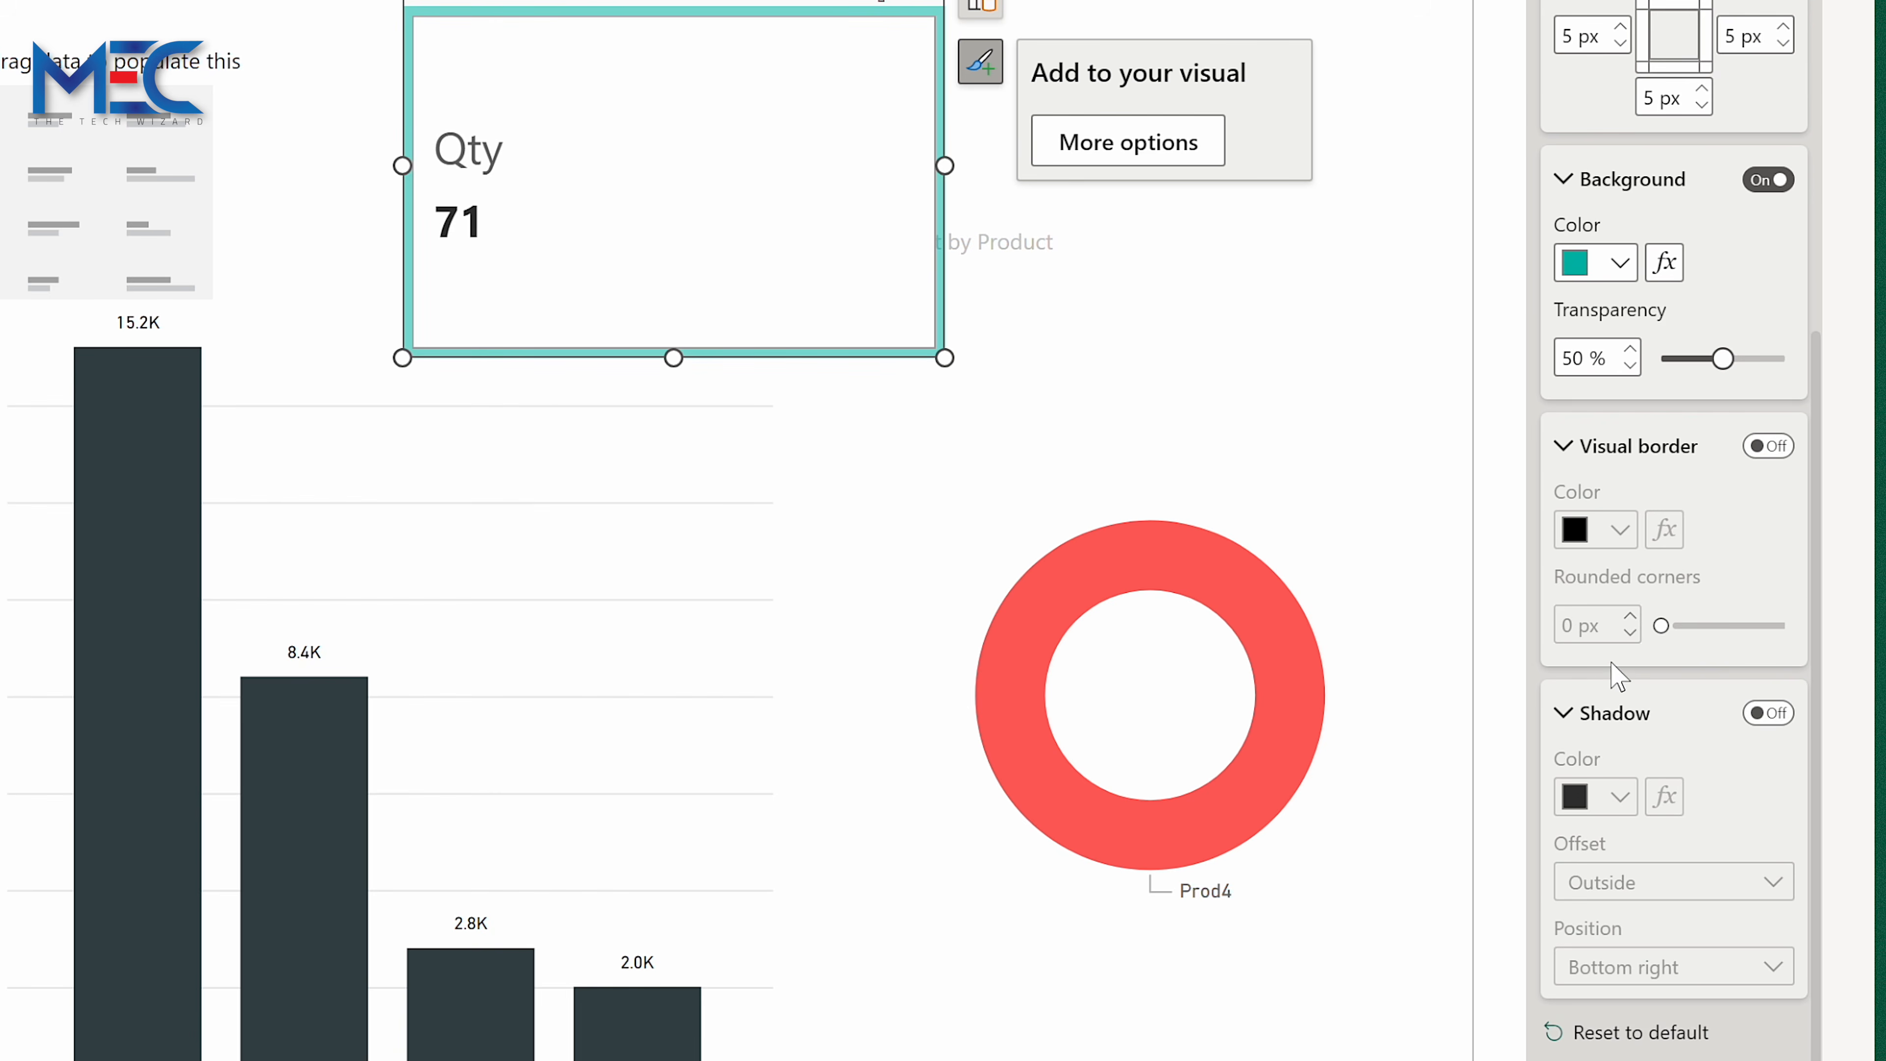
pyautogui.click(1768, 447)
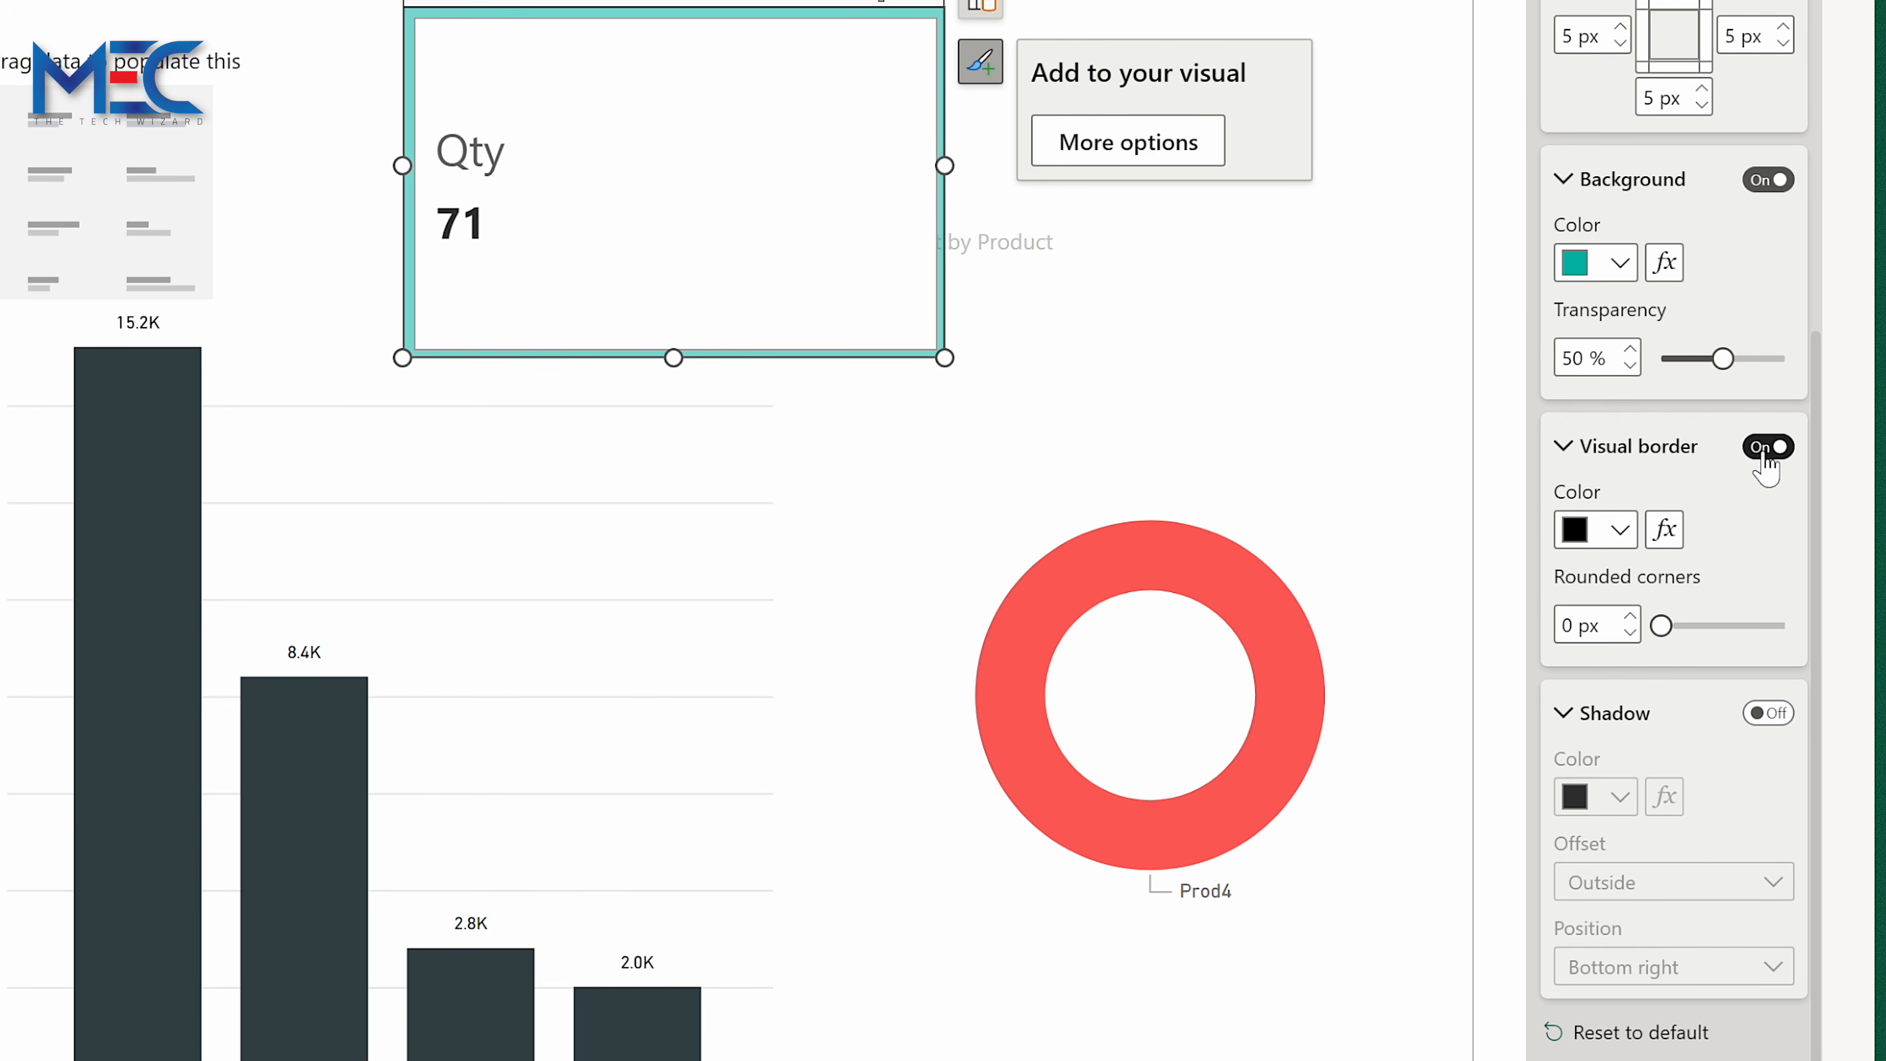
pyautogui.scroll(-2, 1765, 466)
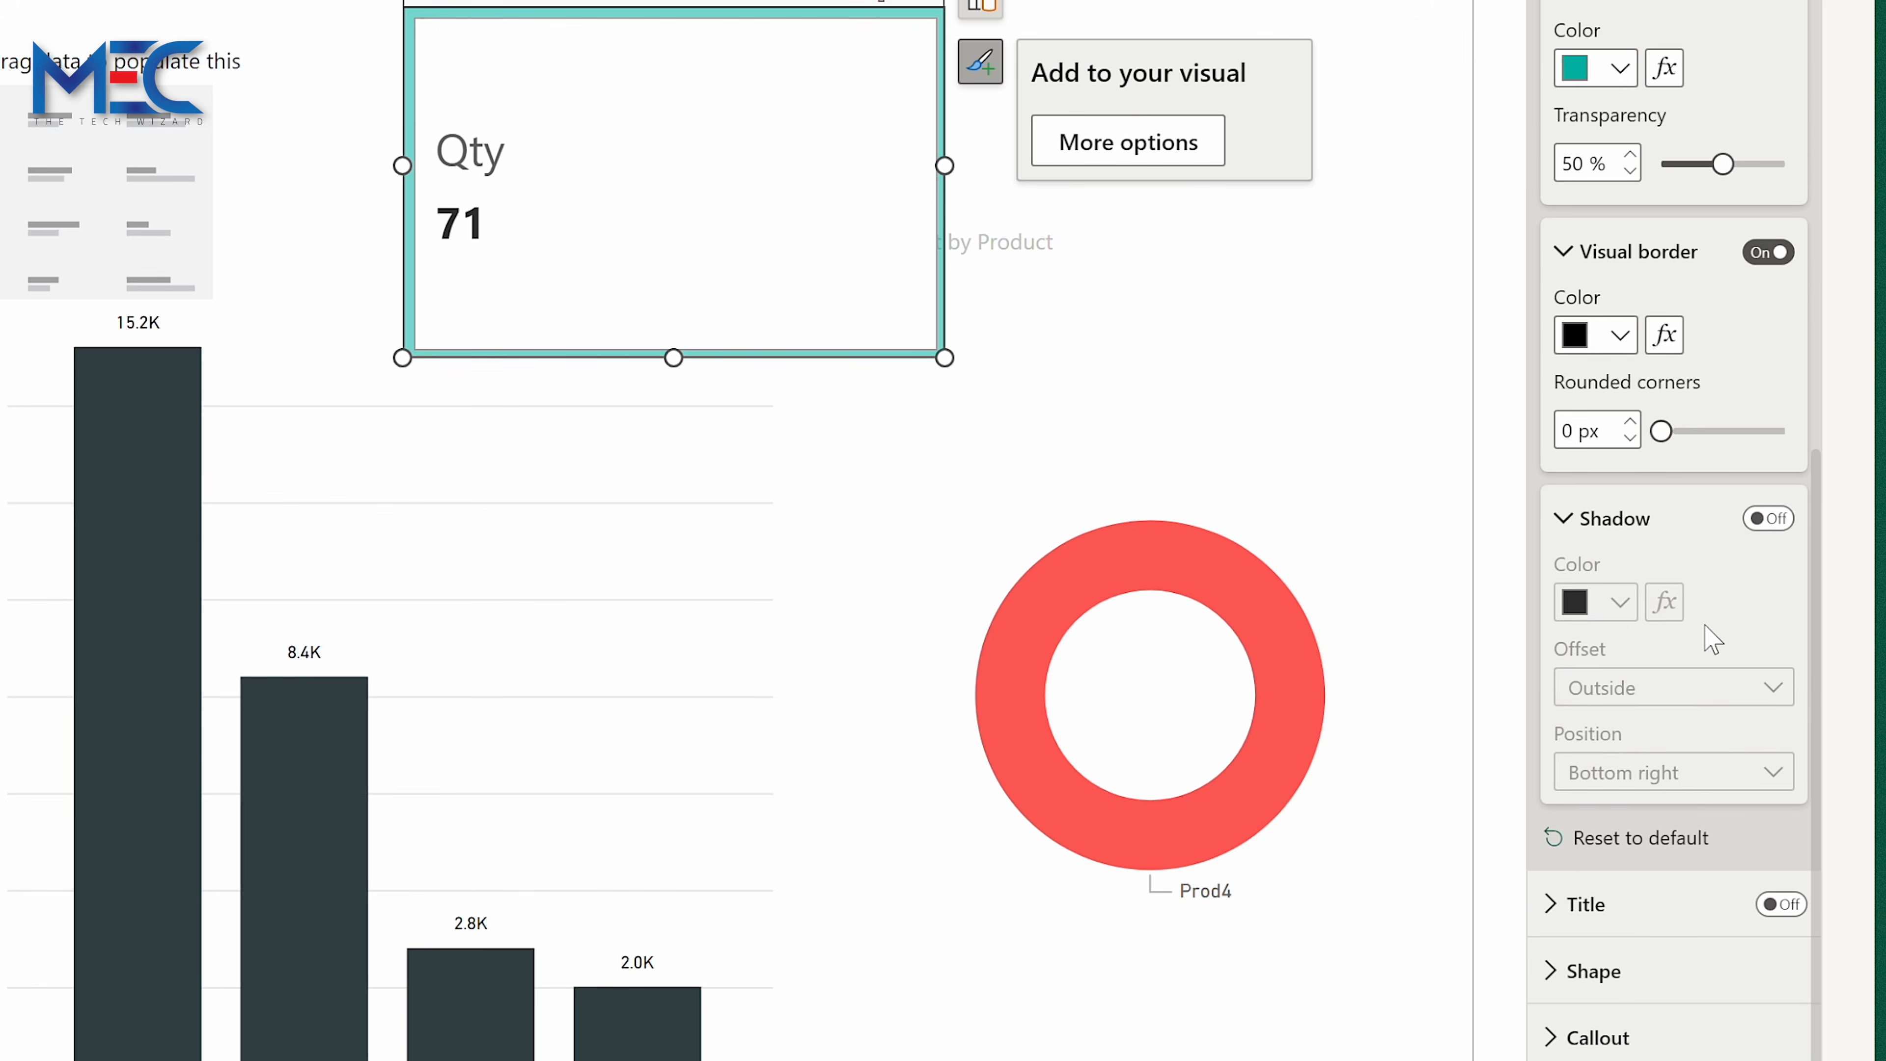
pyautogui.click(1770, 520)
# Turn off the new card's shadow, visual border and background.
pyautogui.click(1771, 521)
pyautogui.click(1768, 252)
pyautogui.click(1769, 0)
pyautogui.scroll(3, 1710, 54)
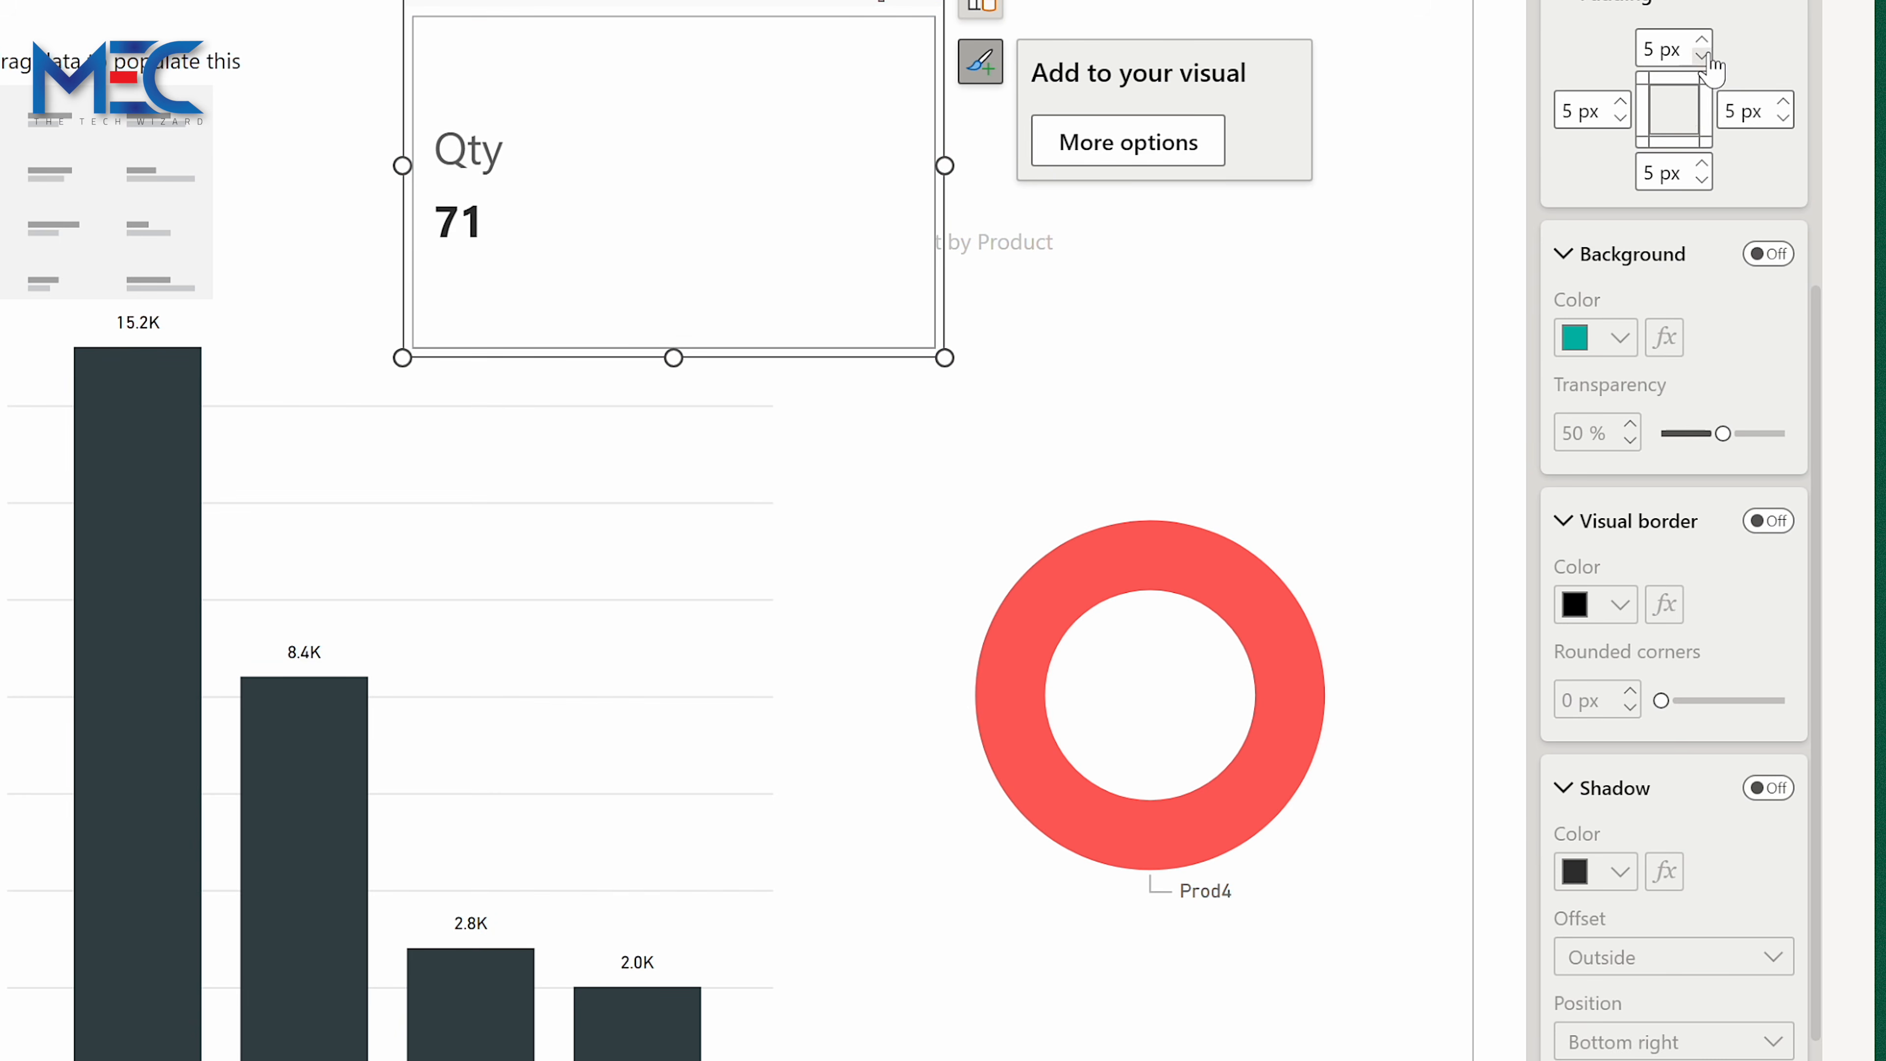
# Change the new card's shape to Rounded Rectangle and set its rounded corners to 12%.
pyautogui.scroll(-3, 1647, 282)
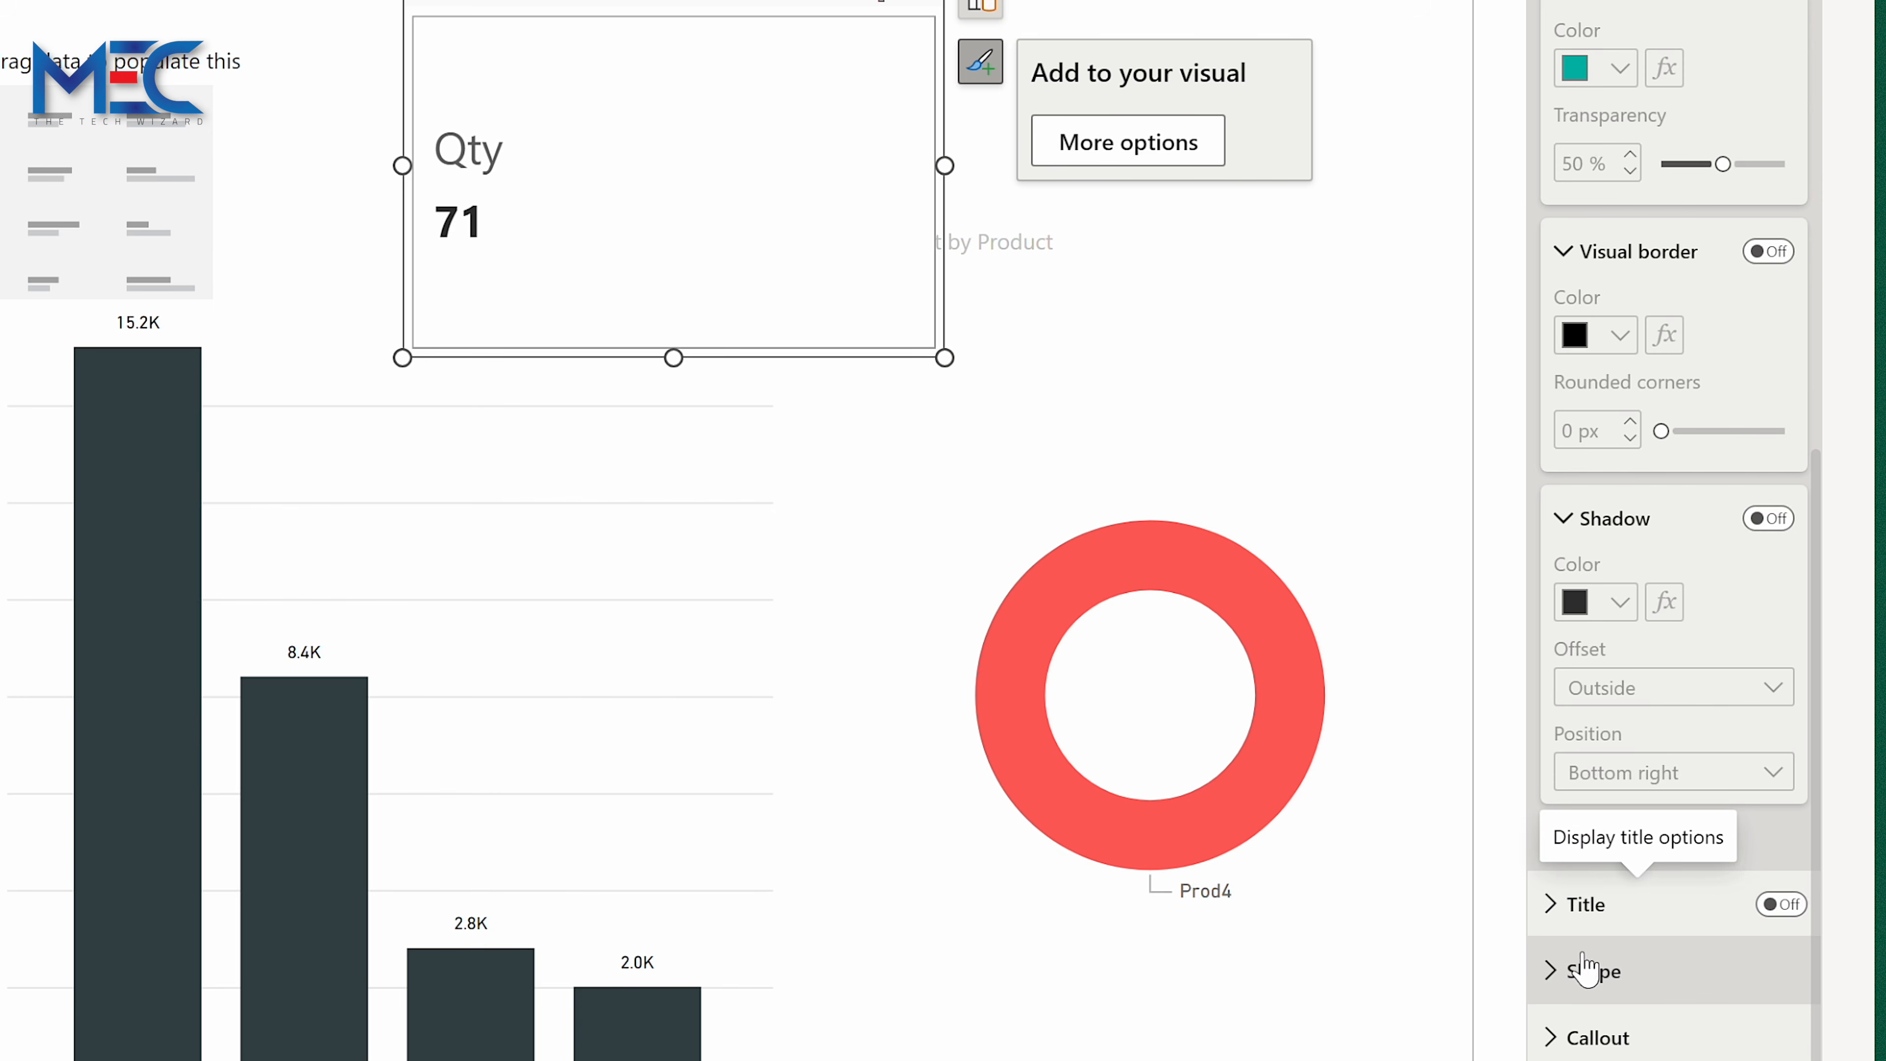
pyautogui.click(1589, 974)
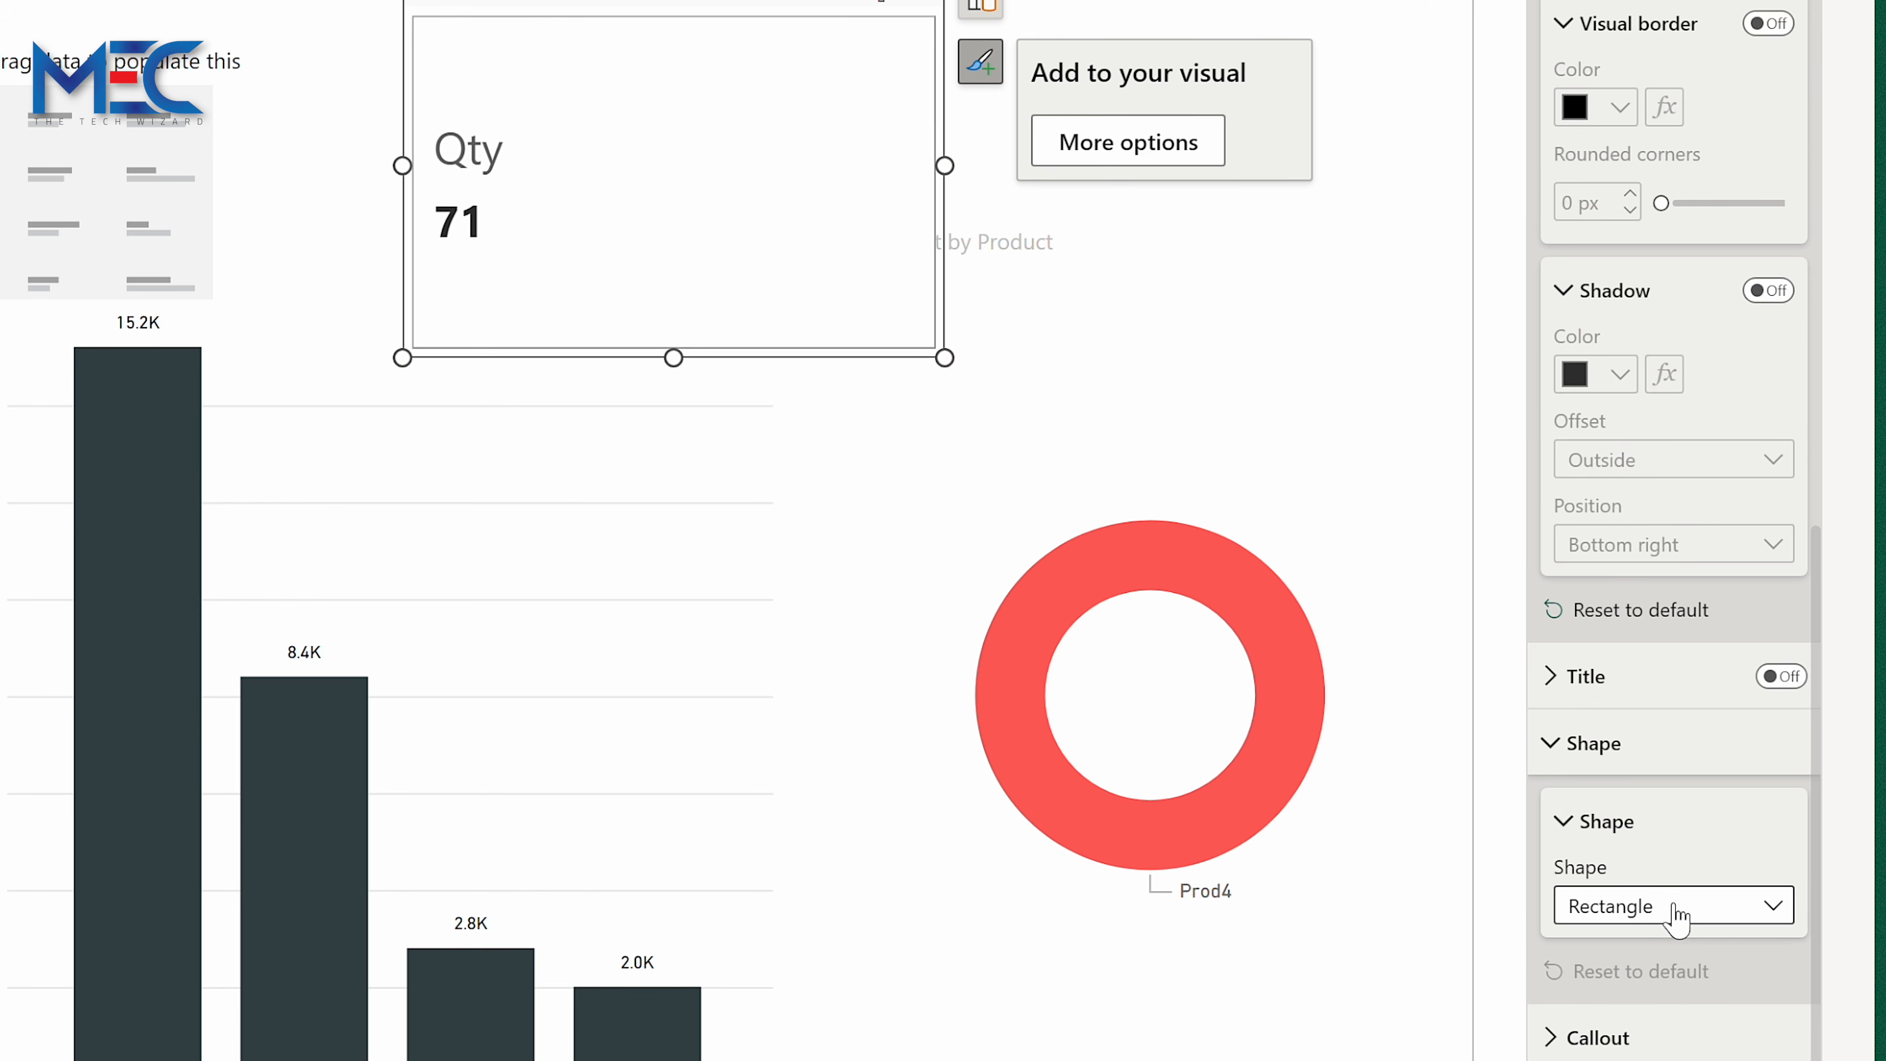
pyautogui.click(1677, 912)
pyautogui.click(1653, 979)
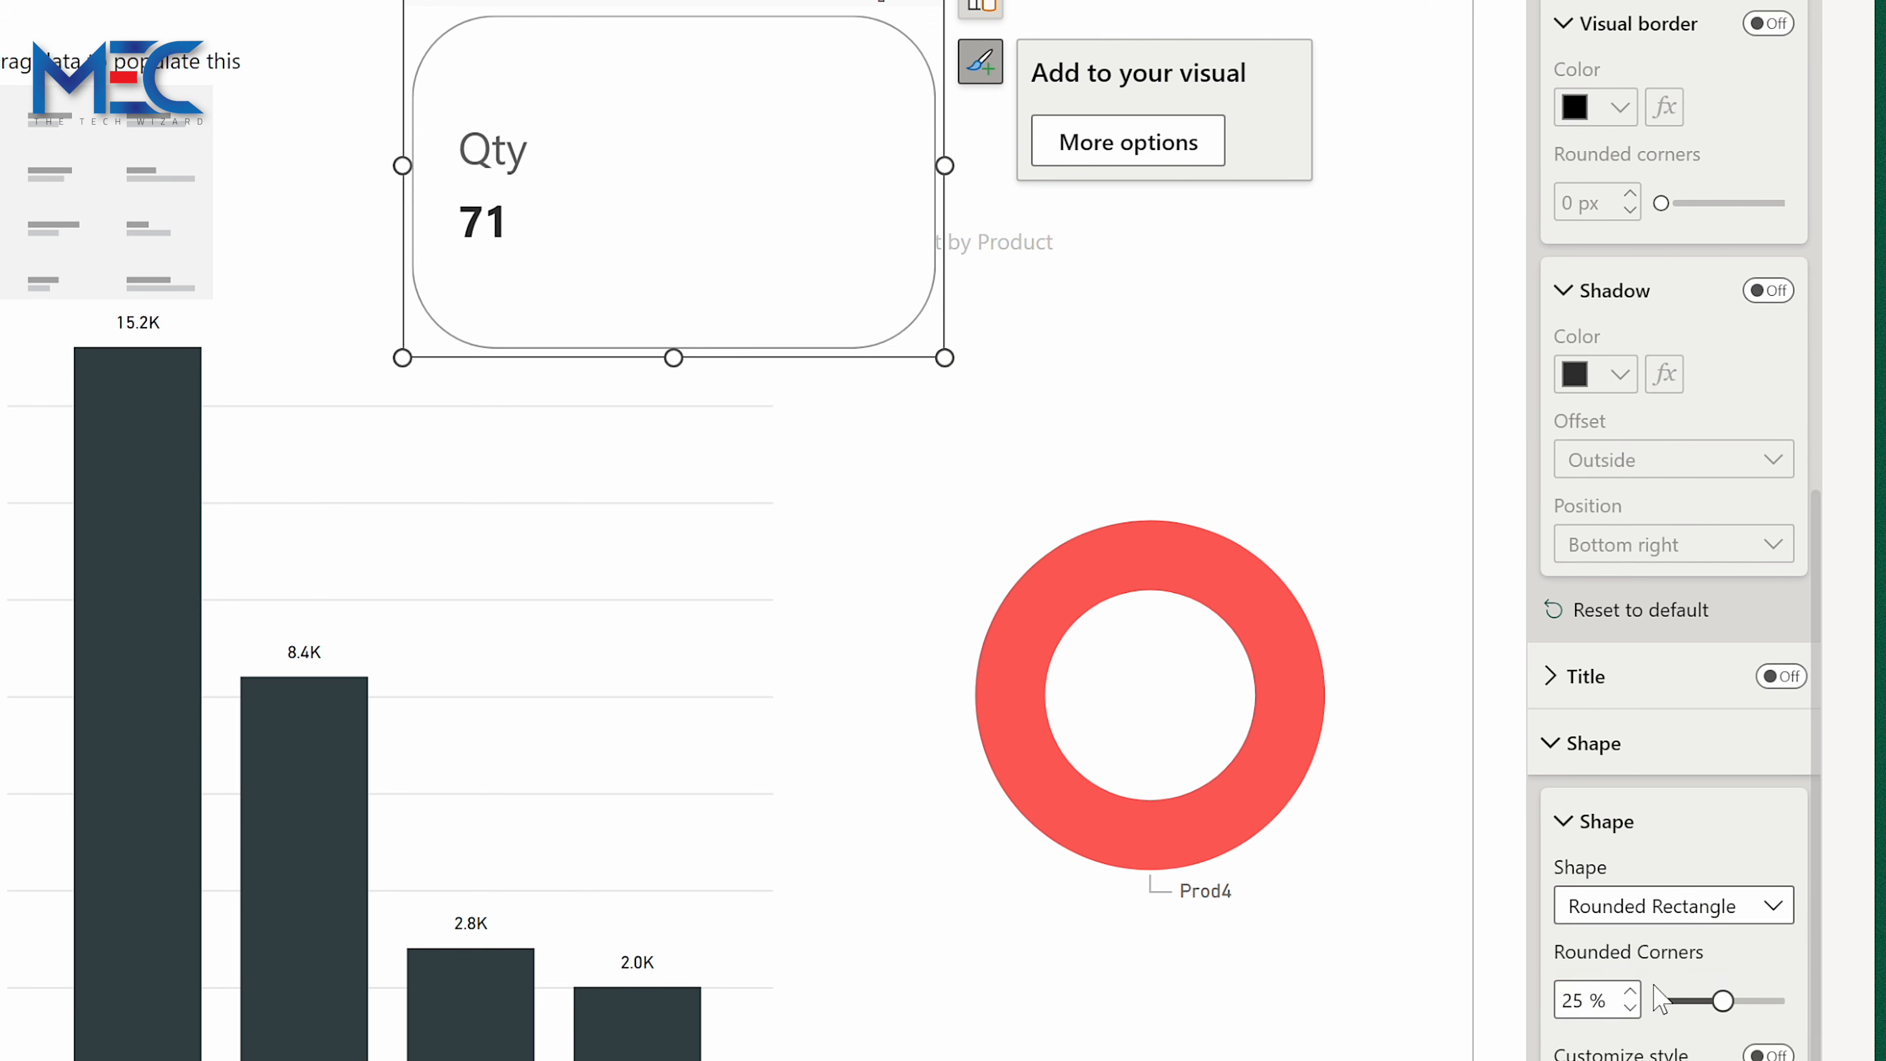
pyautogui.moveTo(1723, 1001); pyautogui.dragTo(1692, 1001)
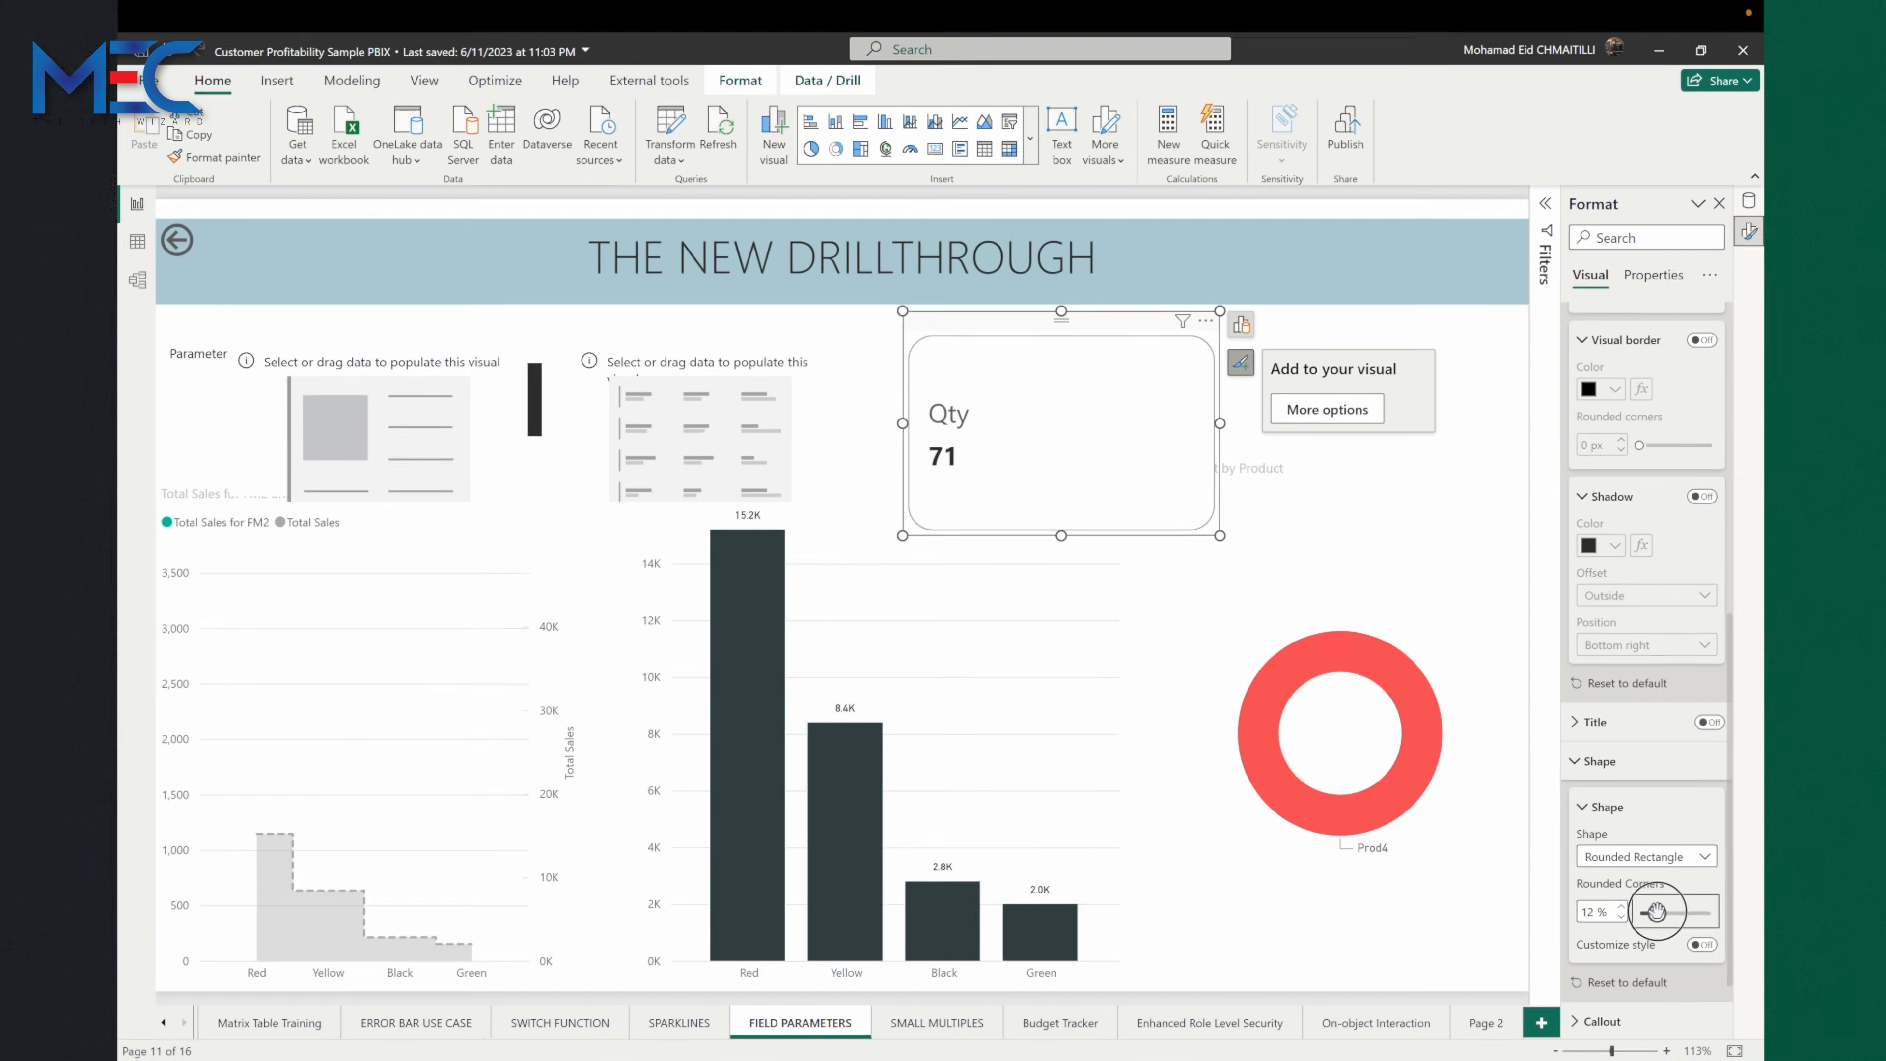
# Customize the rounded rectangle's corner style, setting the top left corner to 7% and the bottom right corner to 8%.
pyautogui.click(1702, 944)
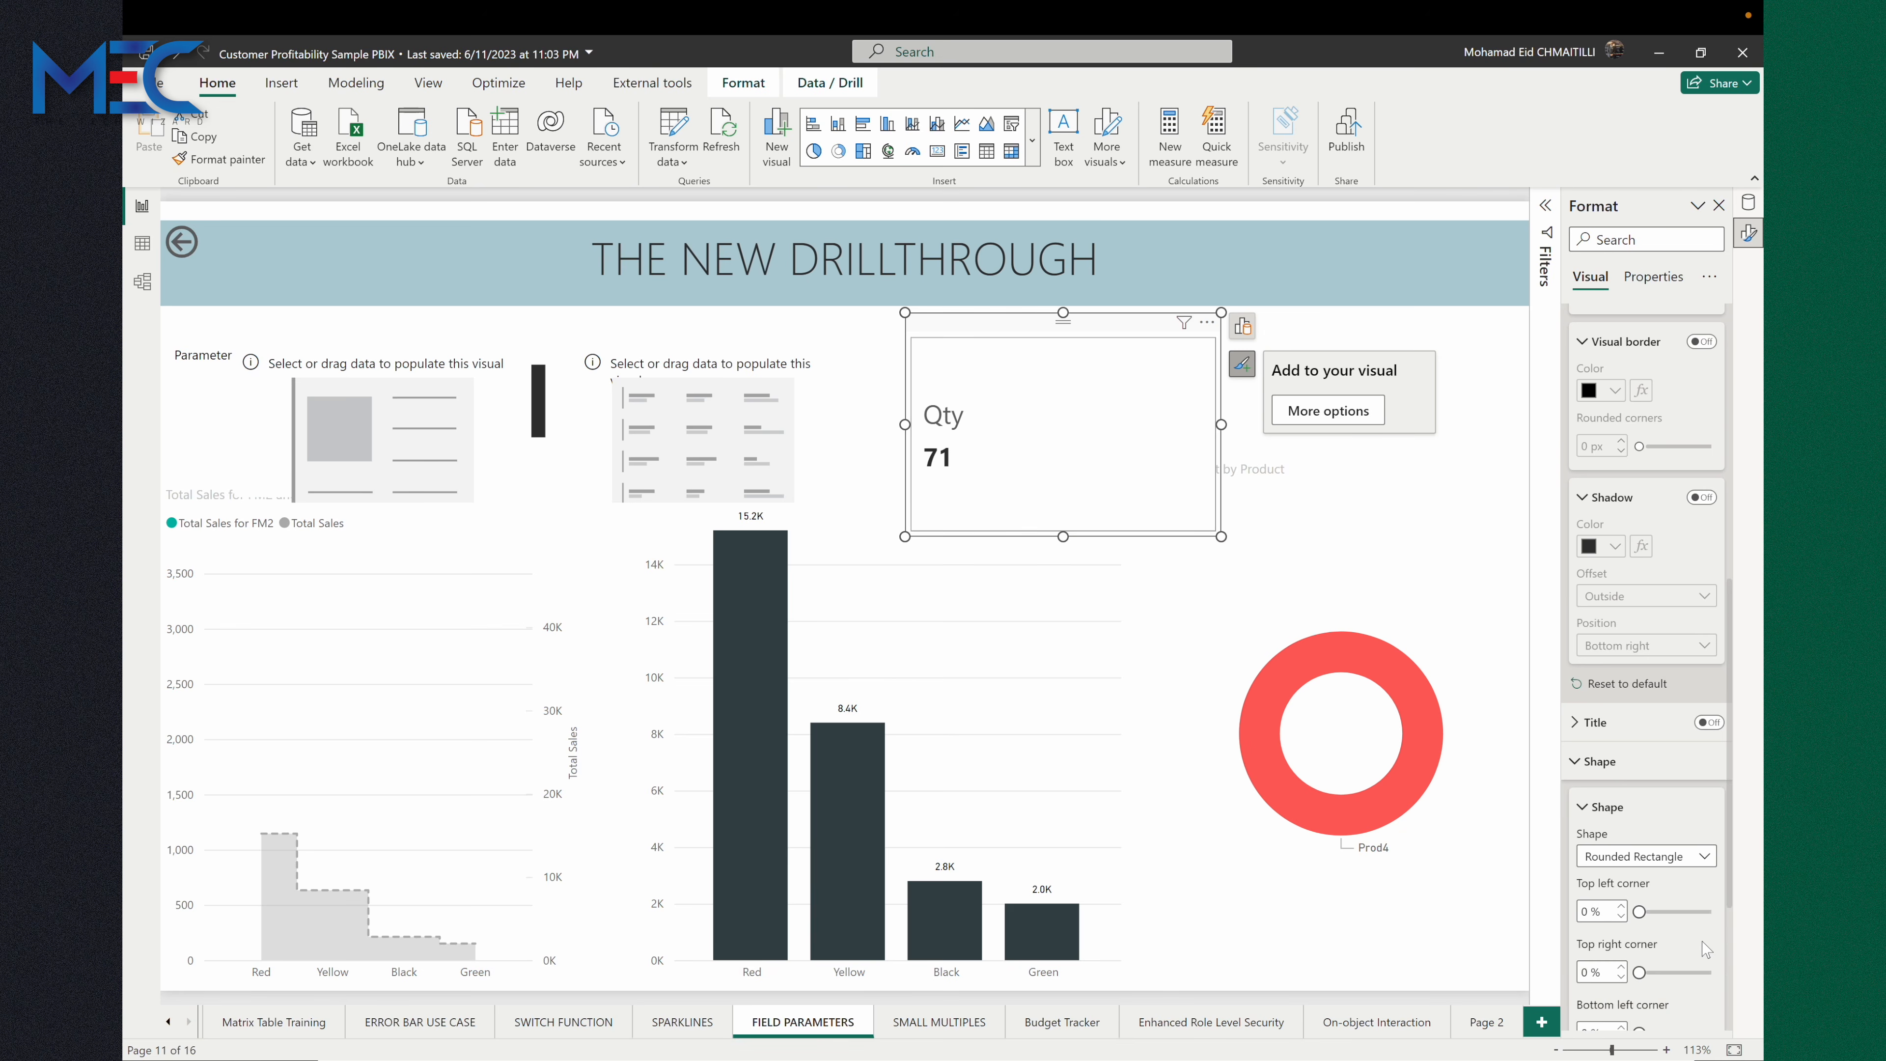
pyautogui.scroll(-3, 1671, 922)
pyautogui.scroll(-1, 1666, 910)
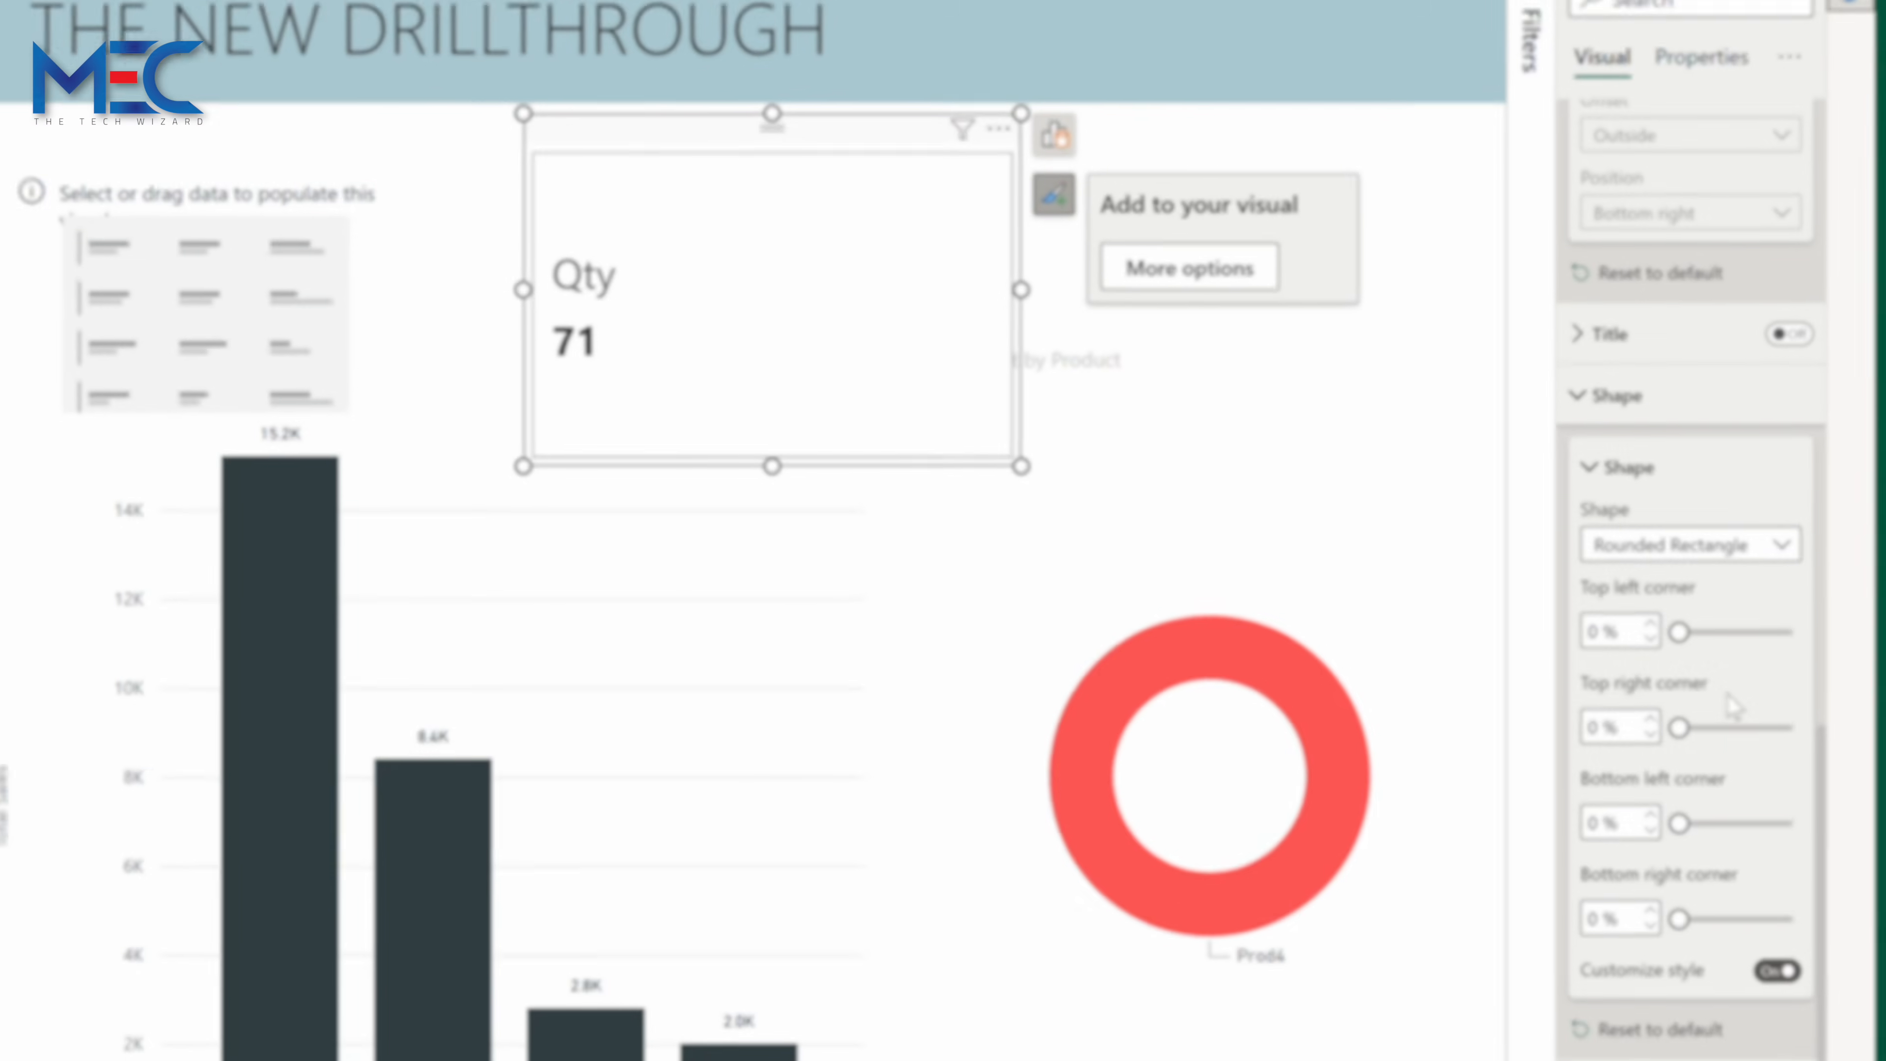
pyautogui.moveTo(1706, 629); pyautogui.dragTo(1707, 626)
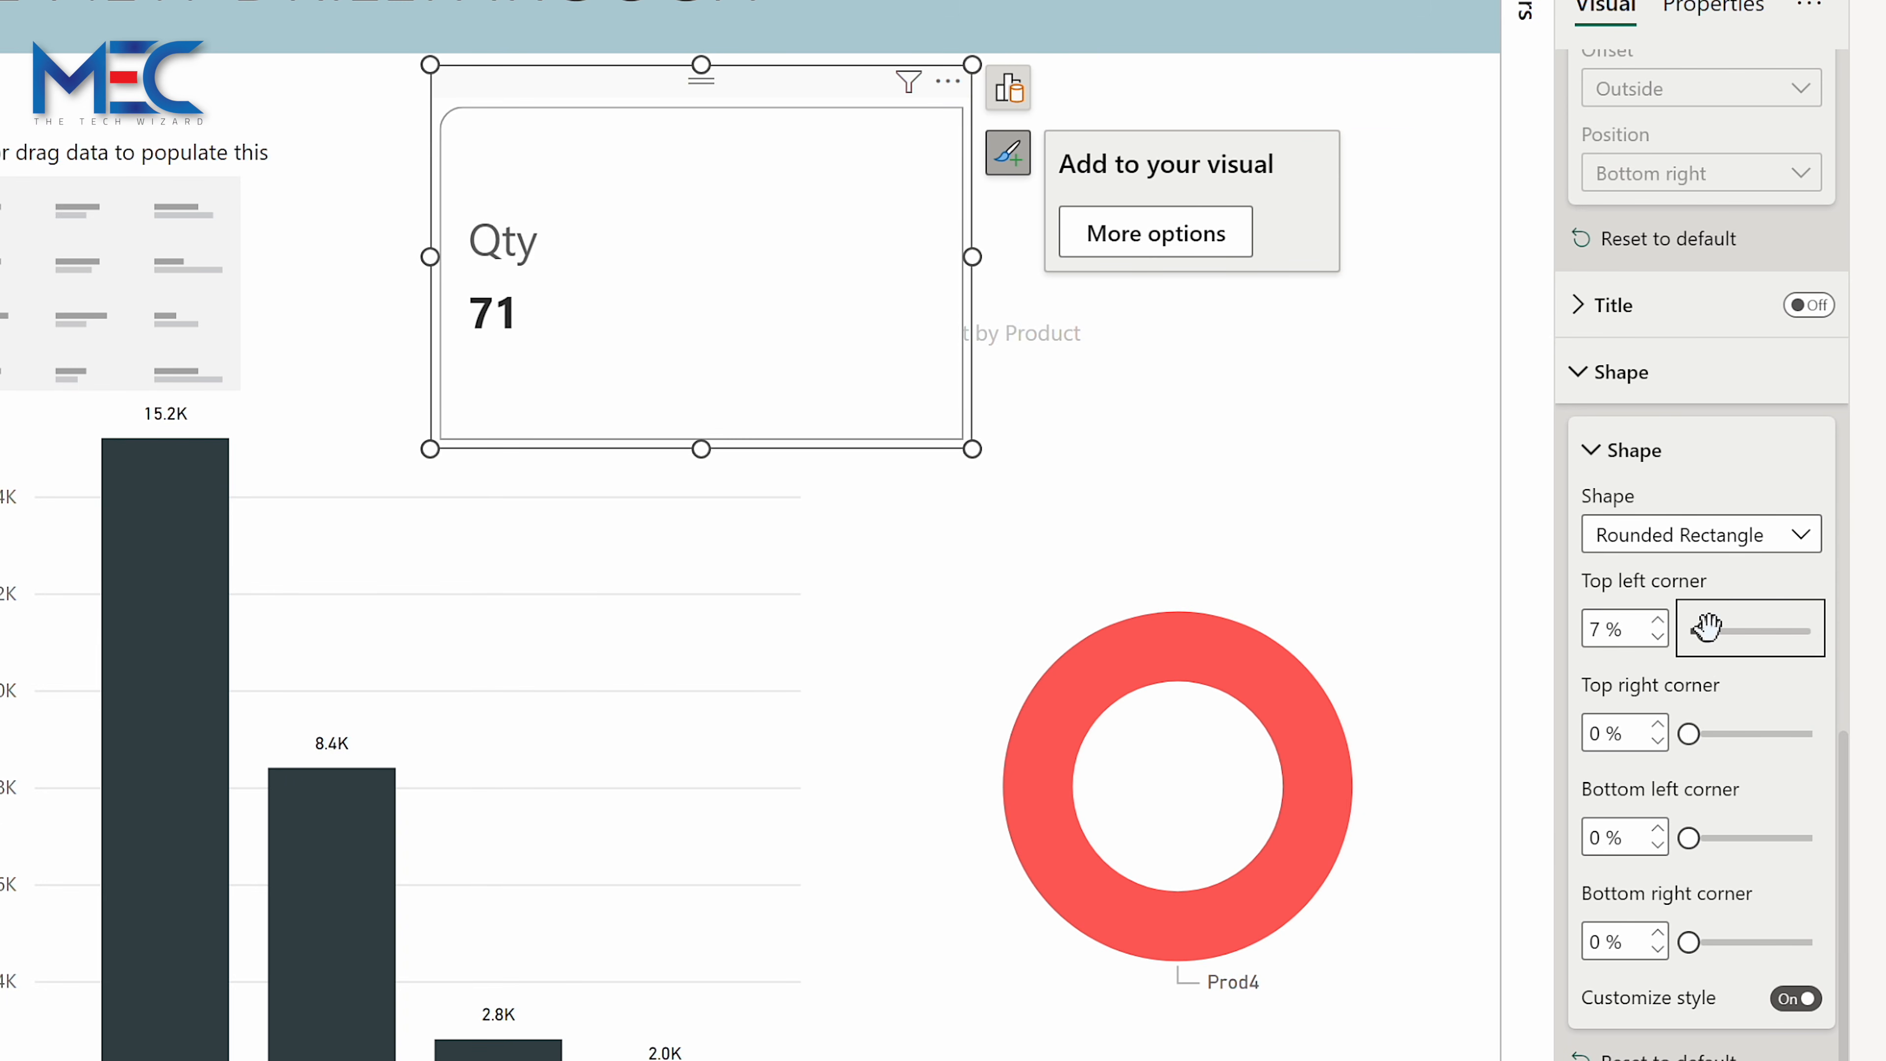
pyautogui.moveTo(1682, 941); pyautogui.dragTo(1708, 942)
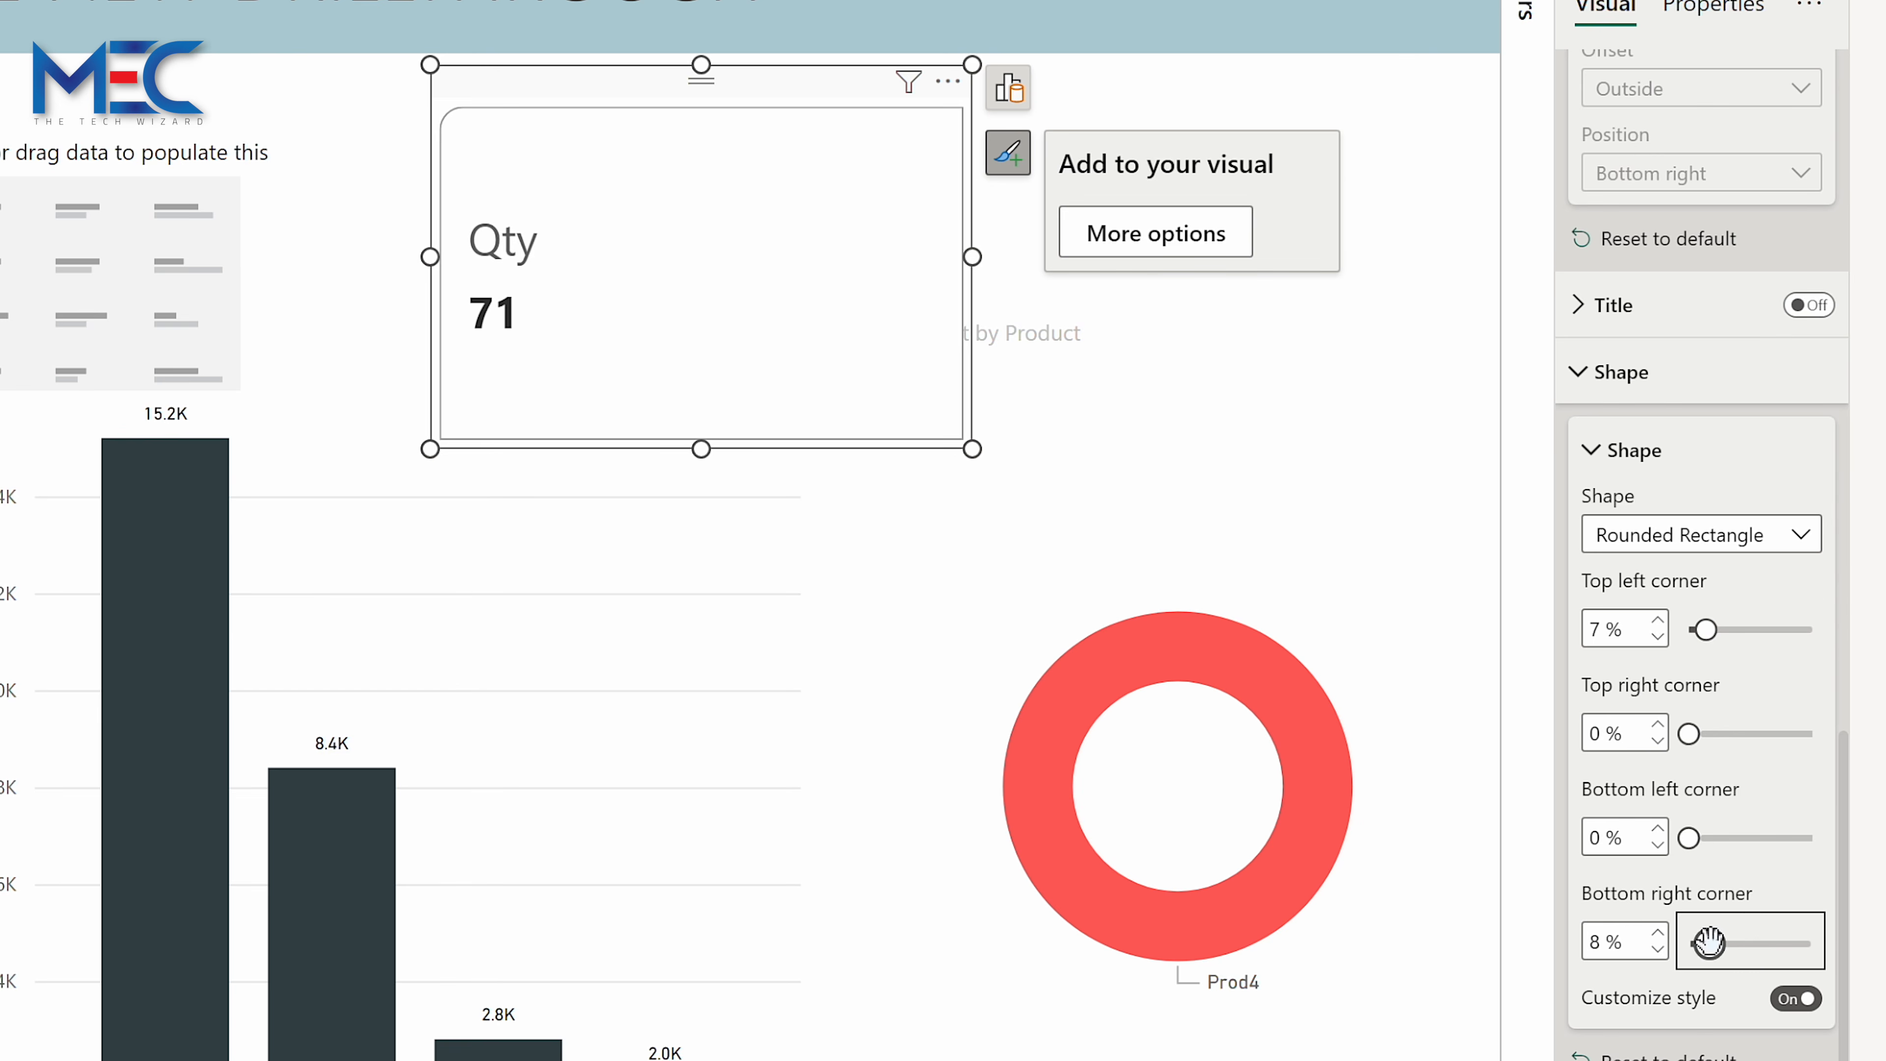
# Change the card's shape to Snipped tab, both top.
pyautogui.click(1693, 508)
pyautogui.click(1695, 535)
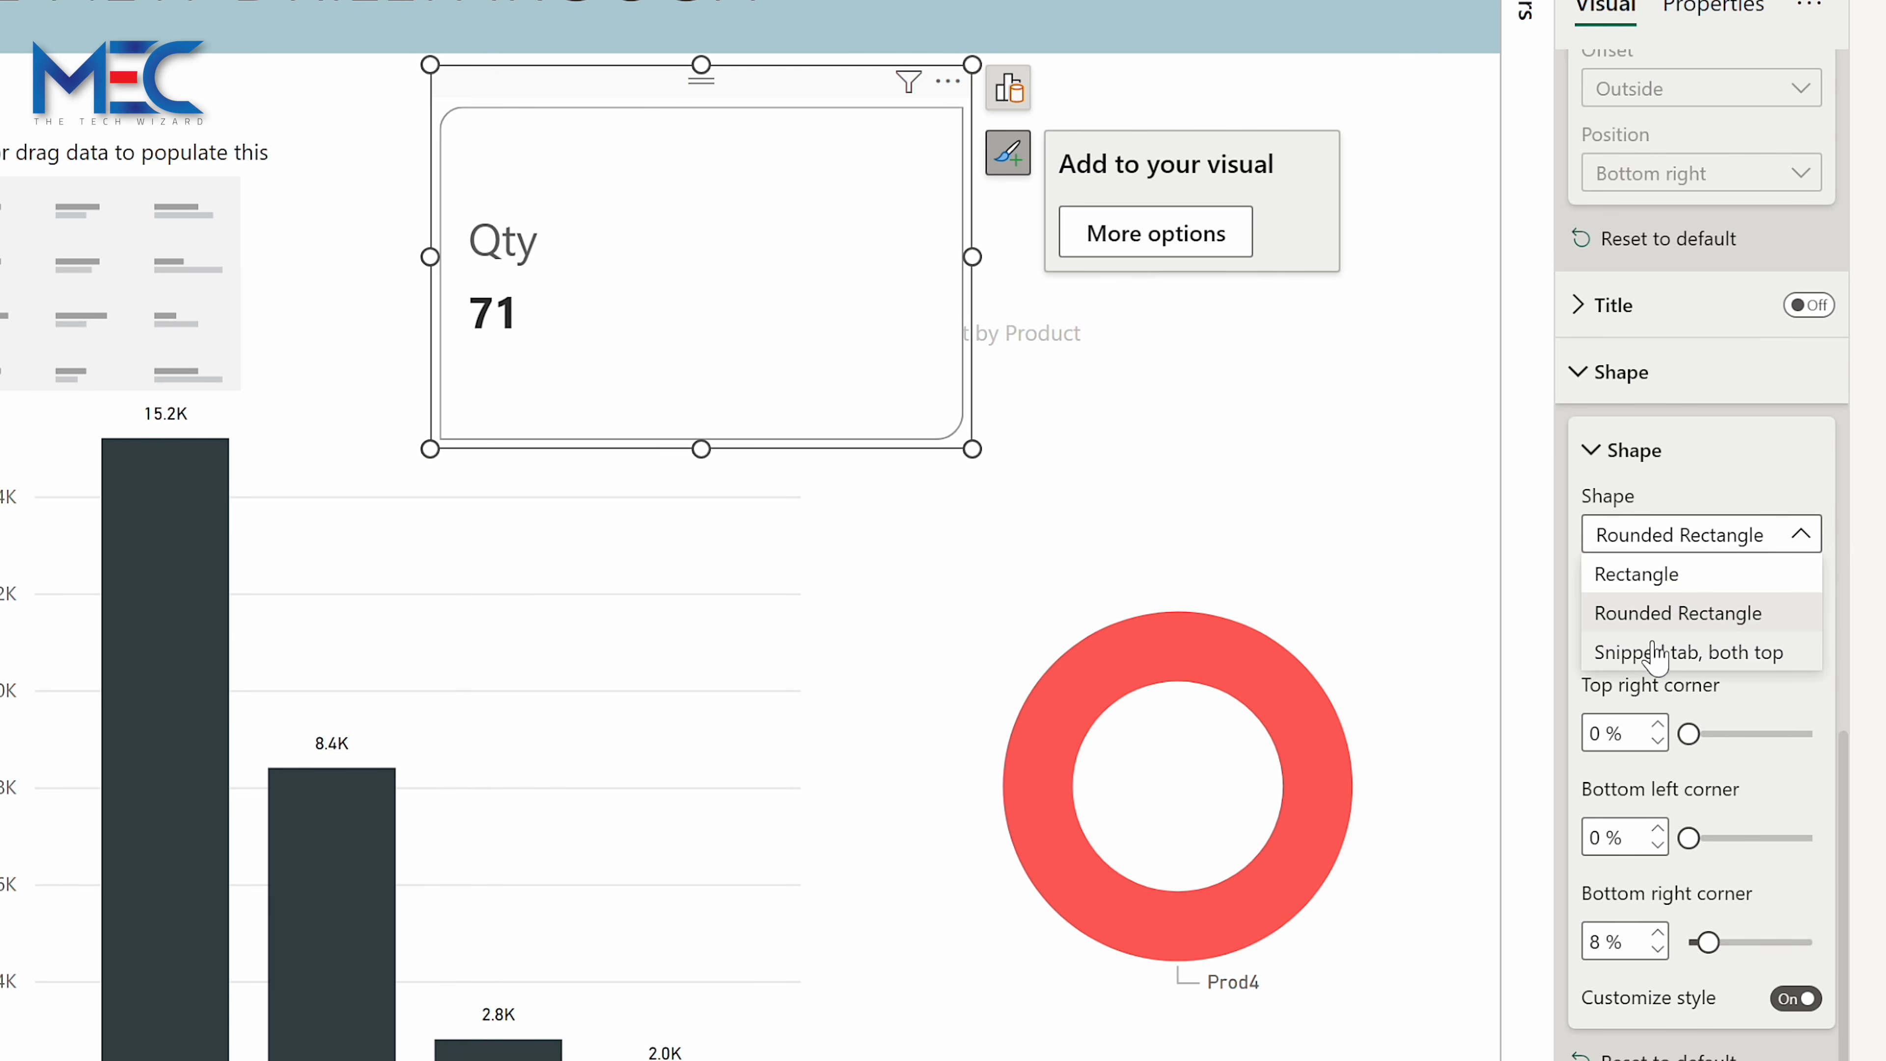
pyautogui.click(1665, 653)
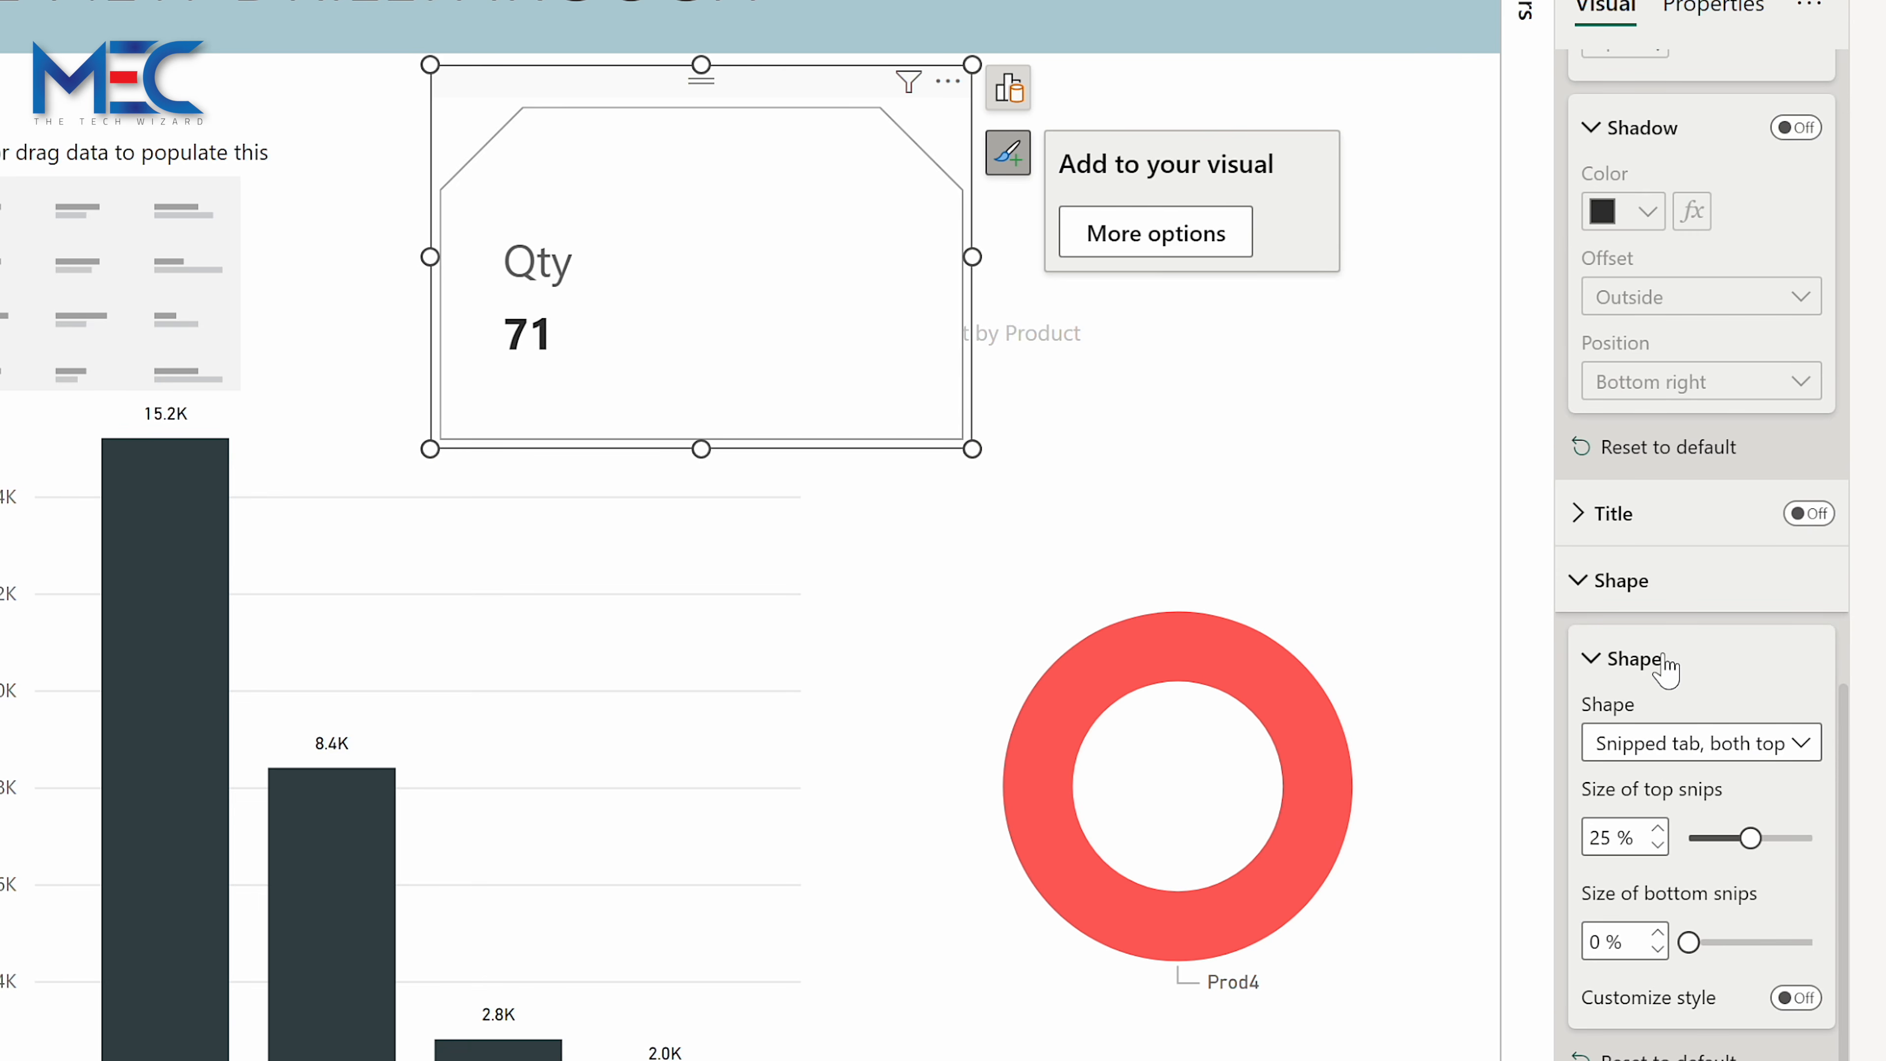
# Customize the snipped shape's corners, setting the top left corner to 26% and the bottom right corner to 19%.
pyautogui.click(1797, 997)
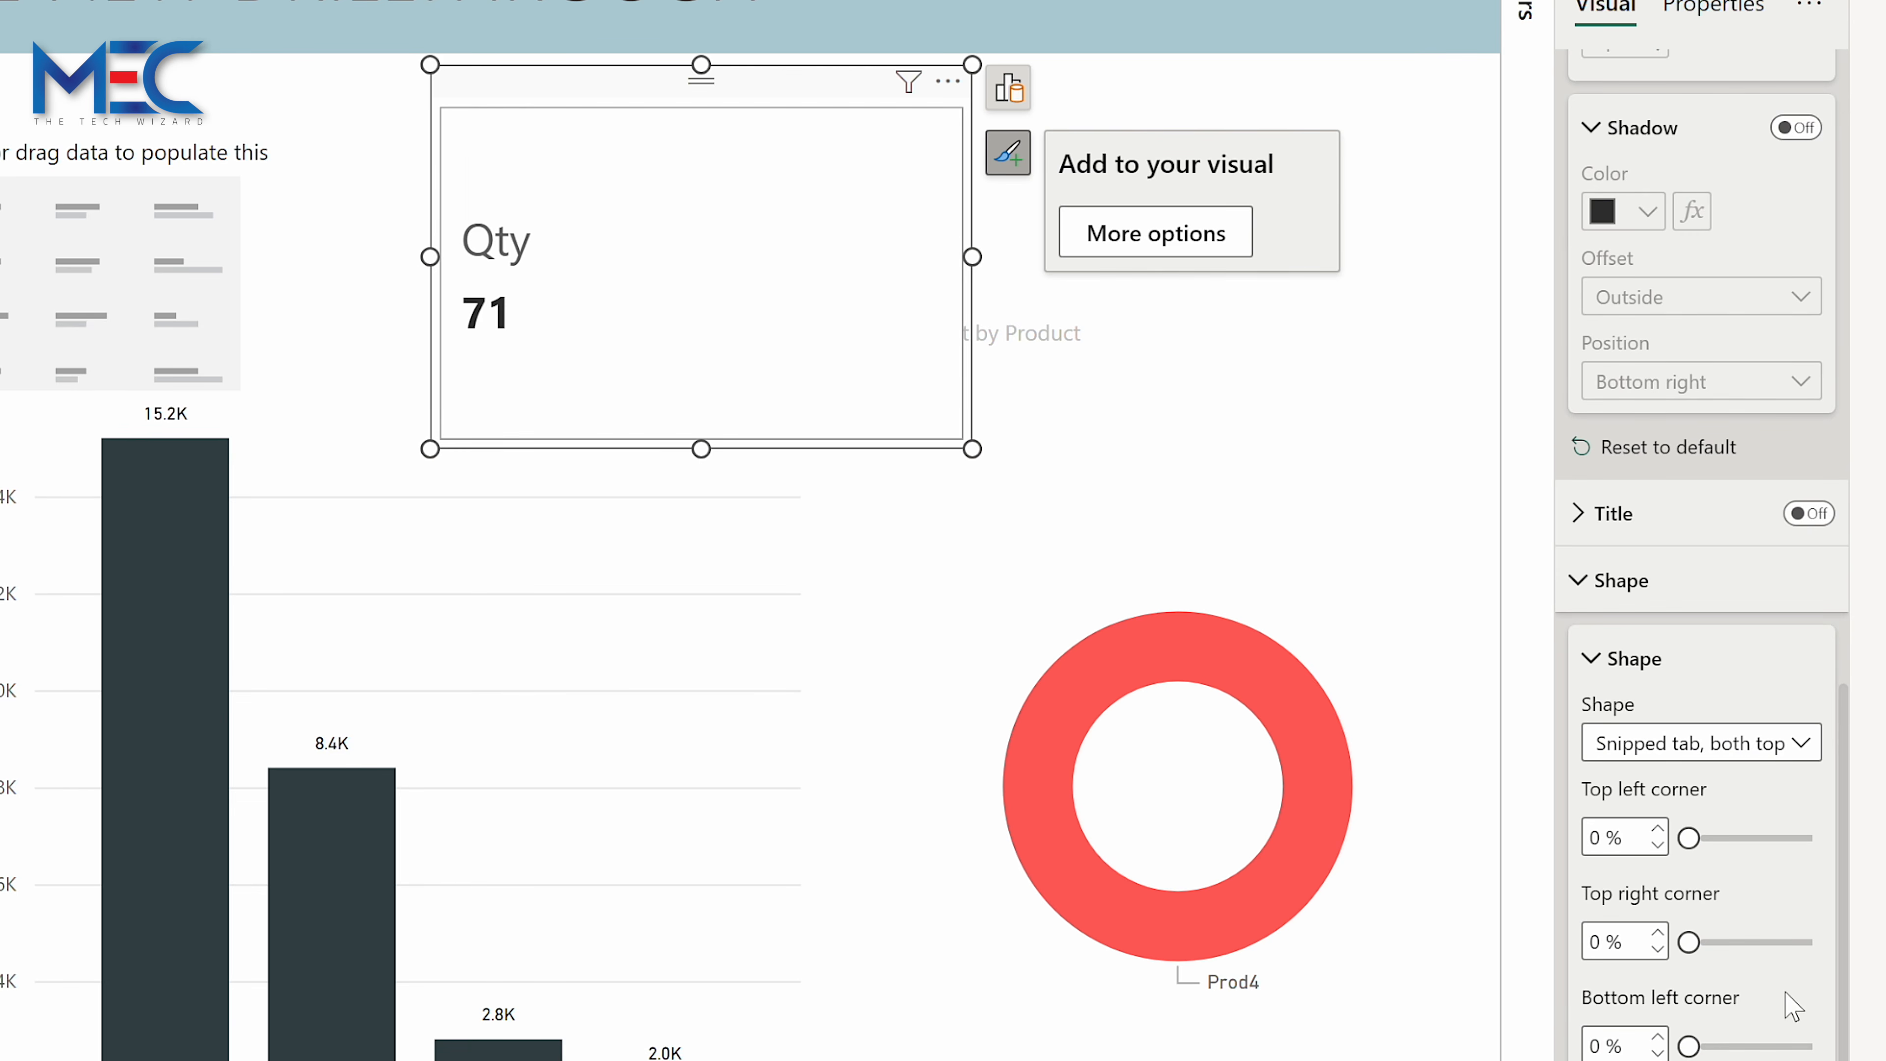
pyautogui.click(1706, 841)
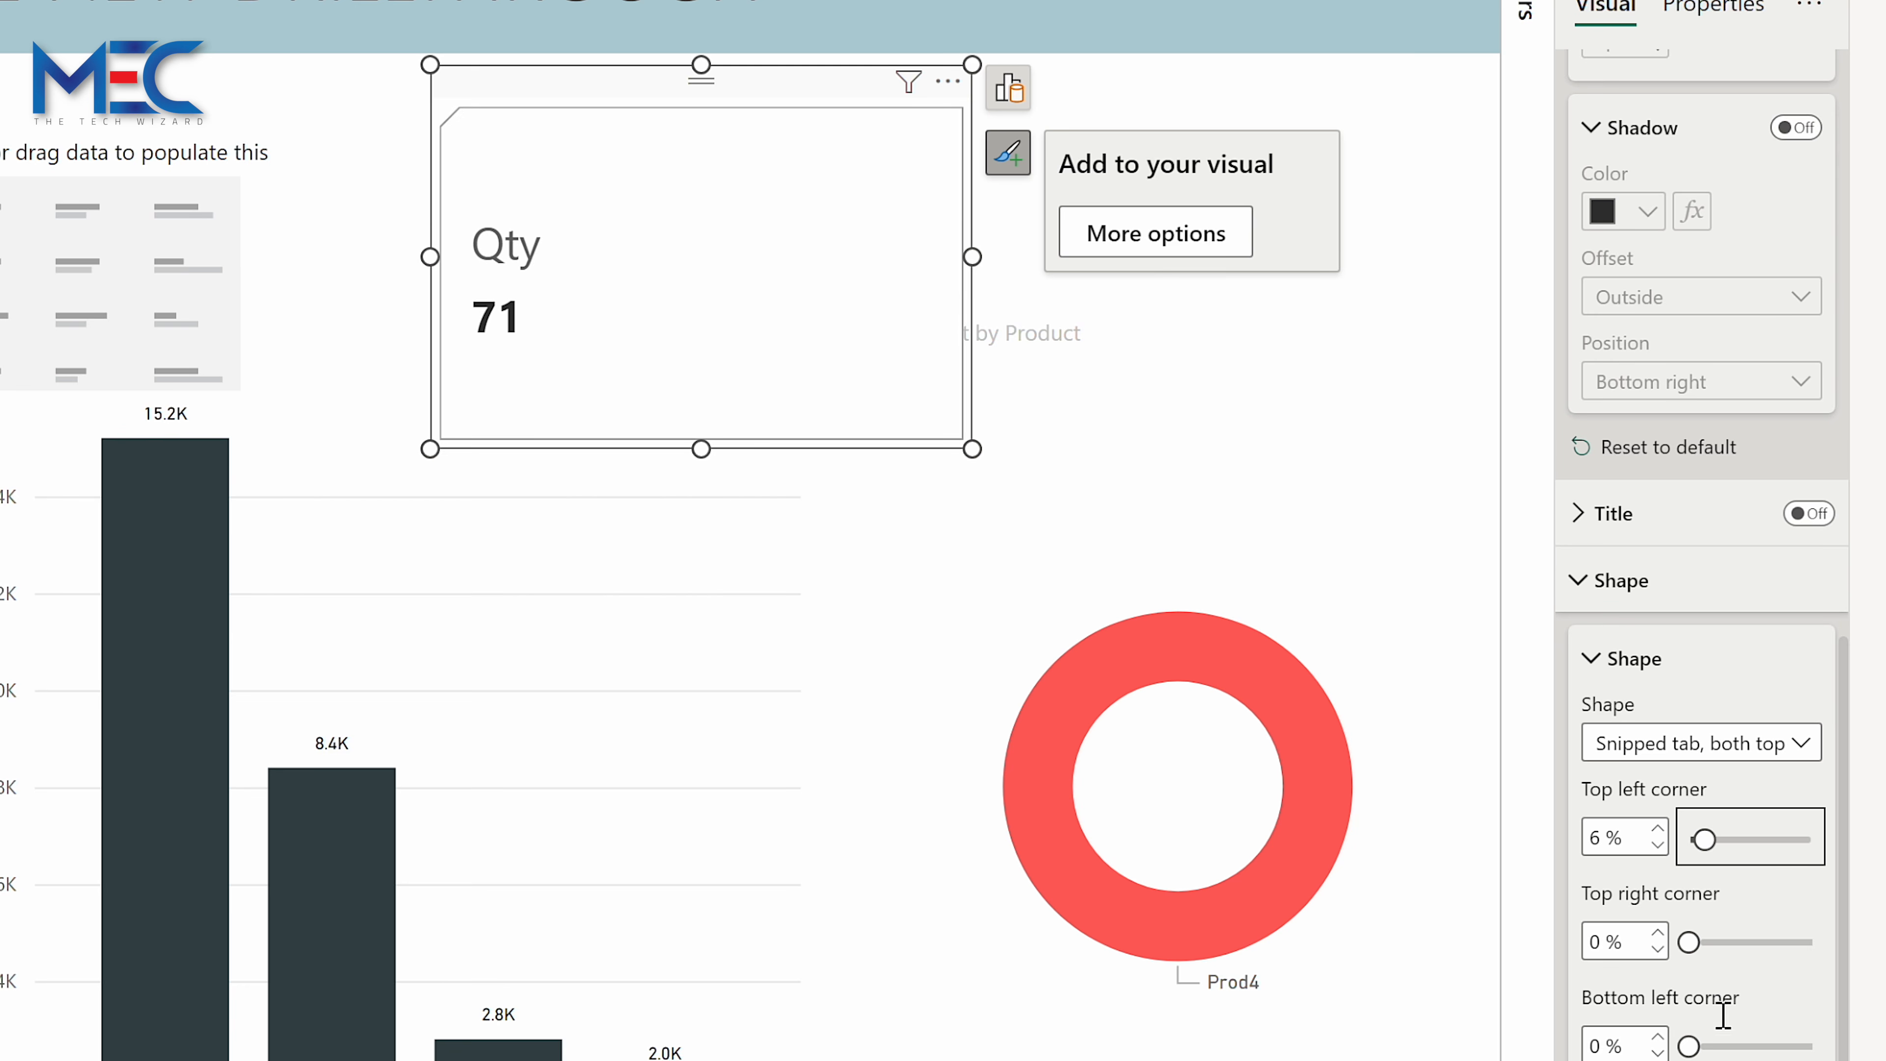
pyautogui.moveTo(1705, 839); pyautogui.dragTo(1753, 839)
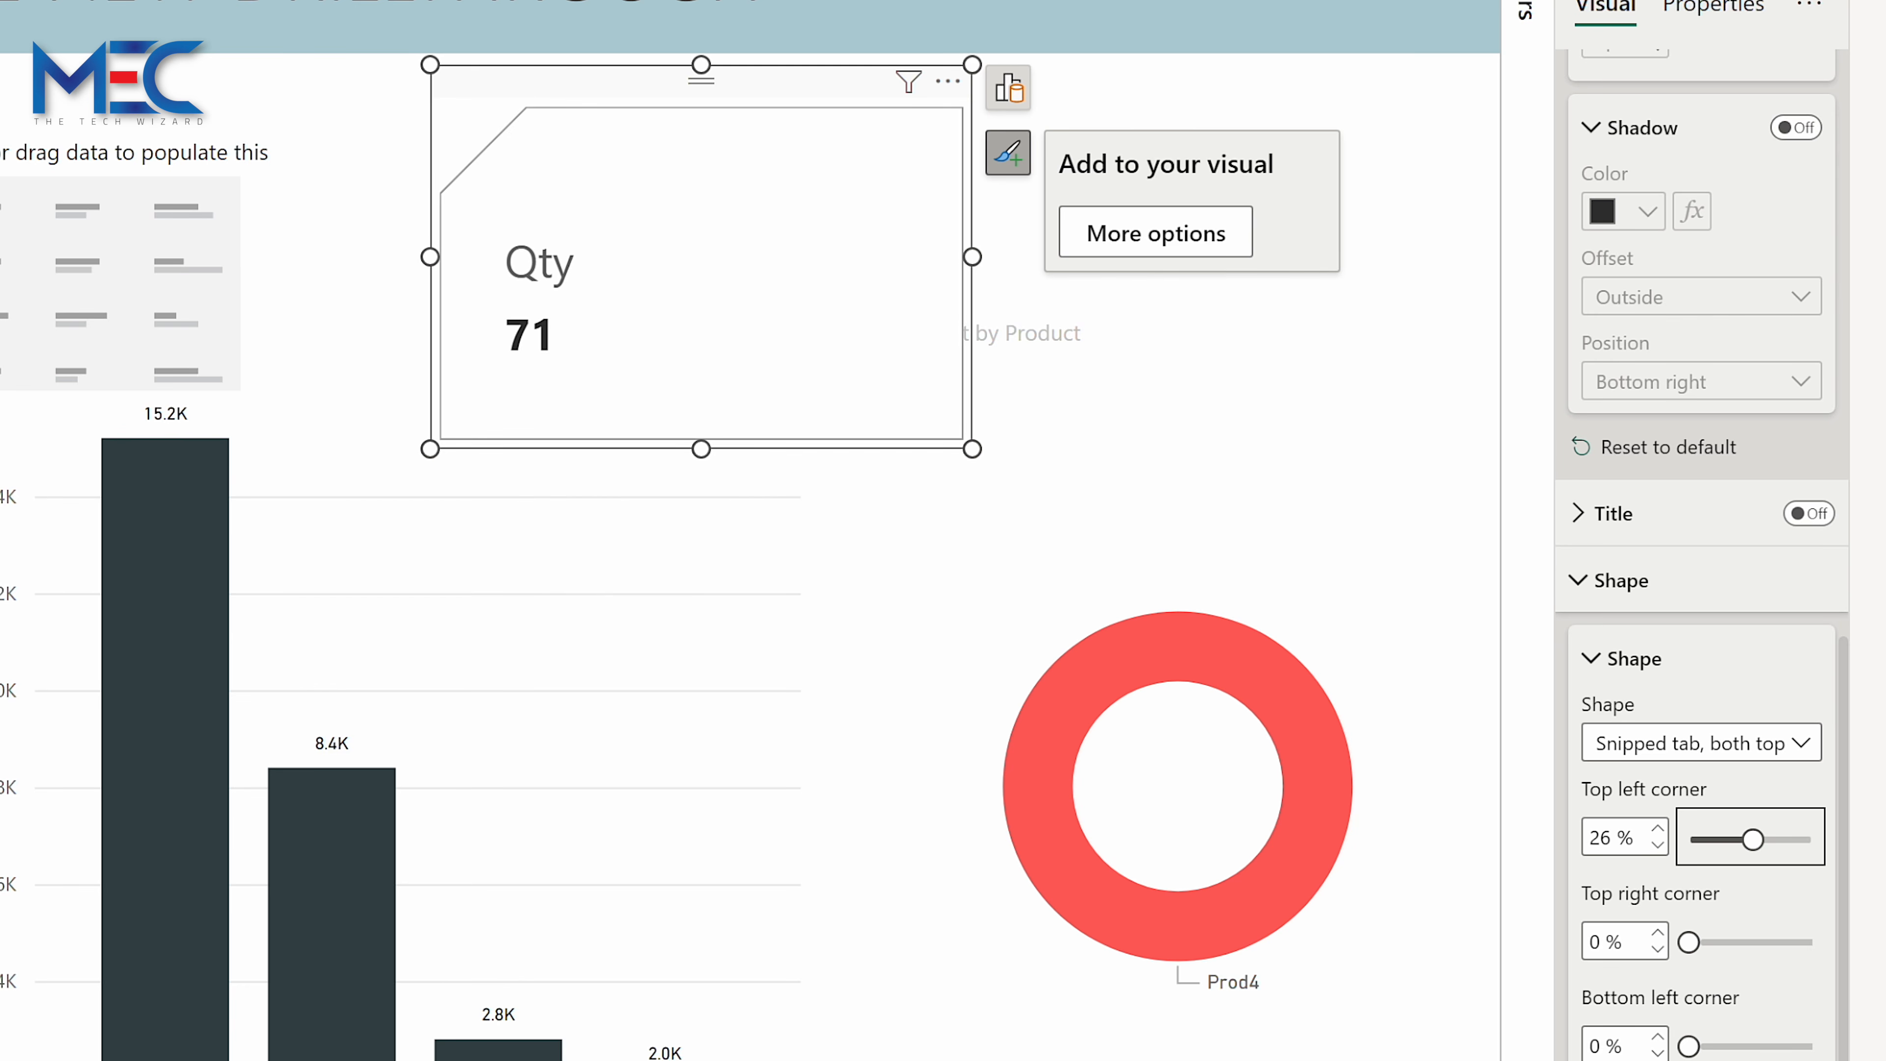
pyautogui.click(1735, 1060)
pyautogui.scroll(-3, 1738, 666)
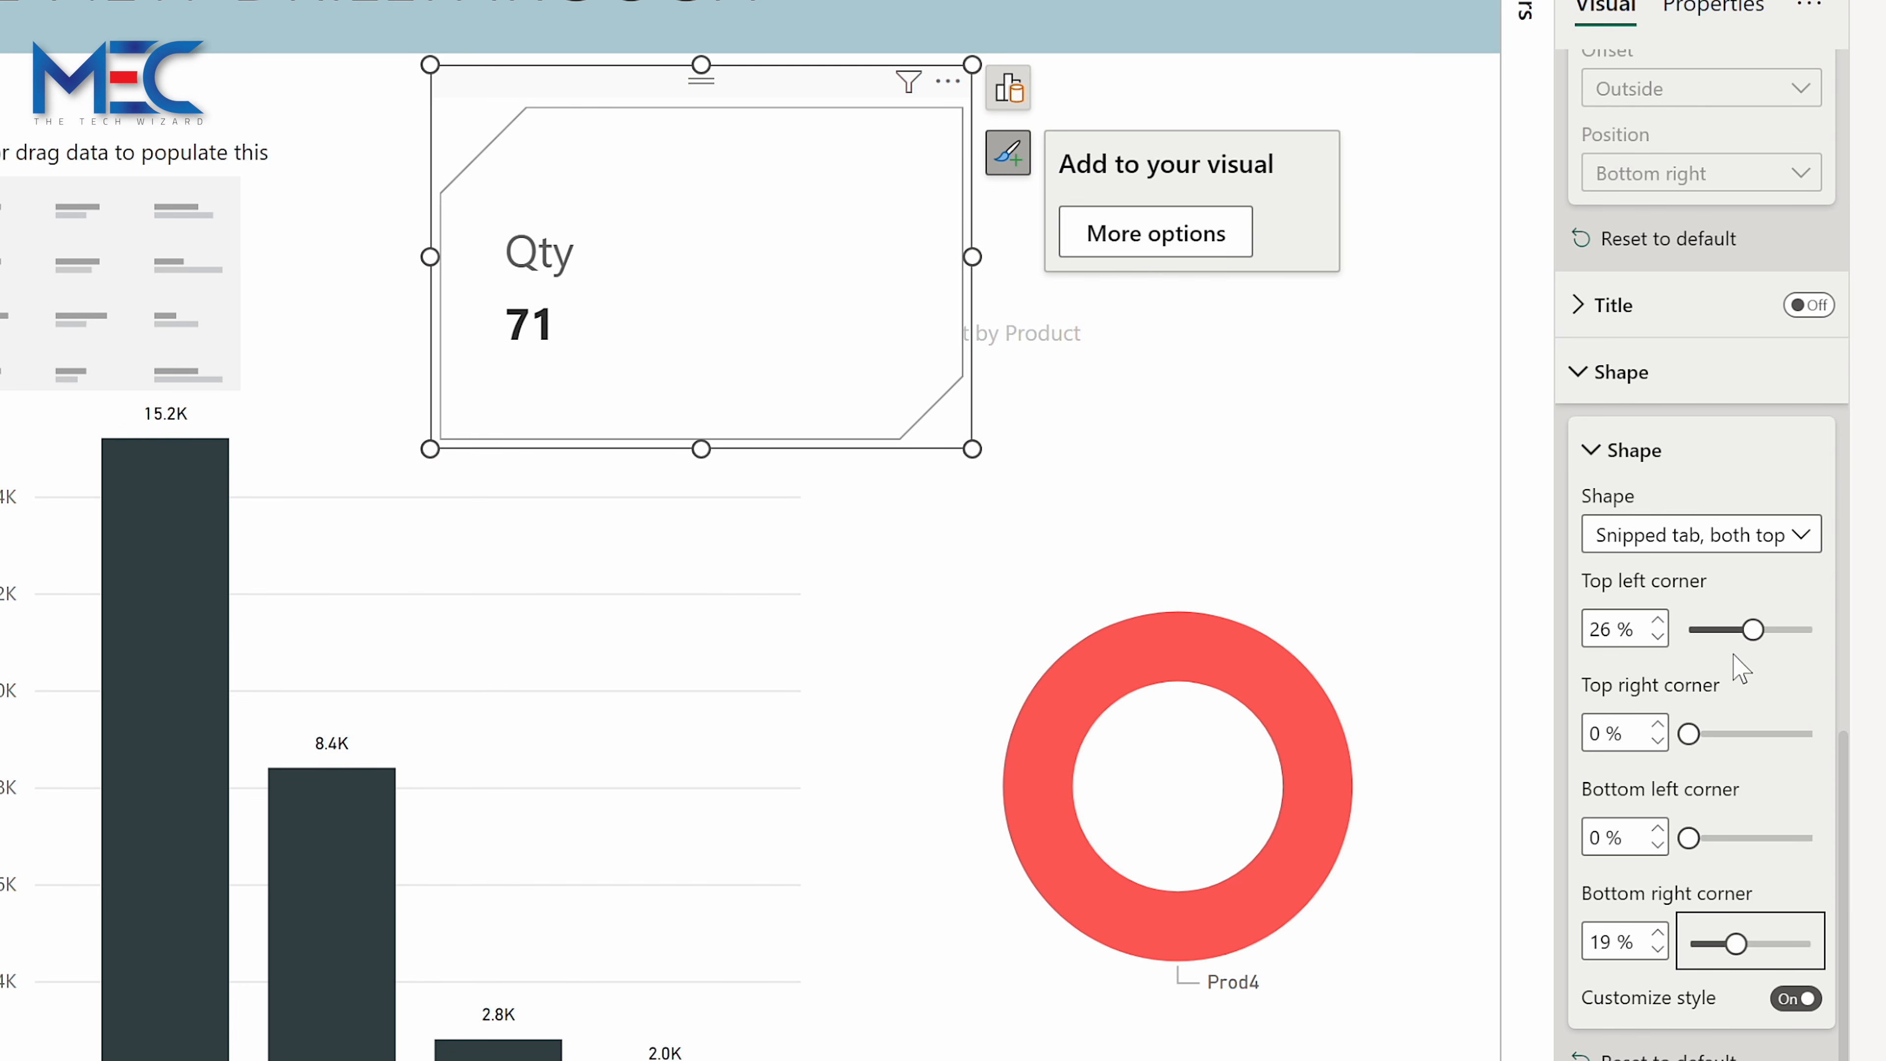
# Try the top, middle and bottom vertical alignments in the card's layout settings, ending on middle.
pyautogui.scroll(-18, 1700, 564)
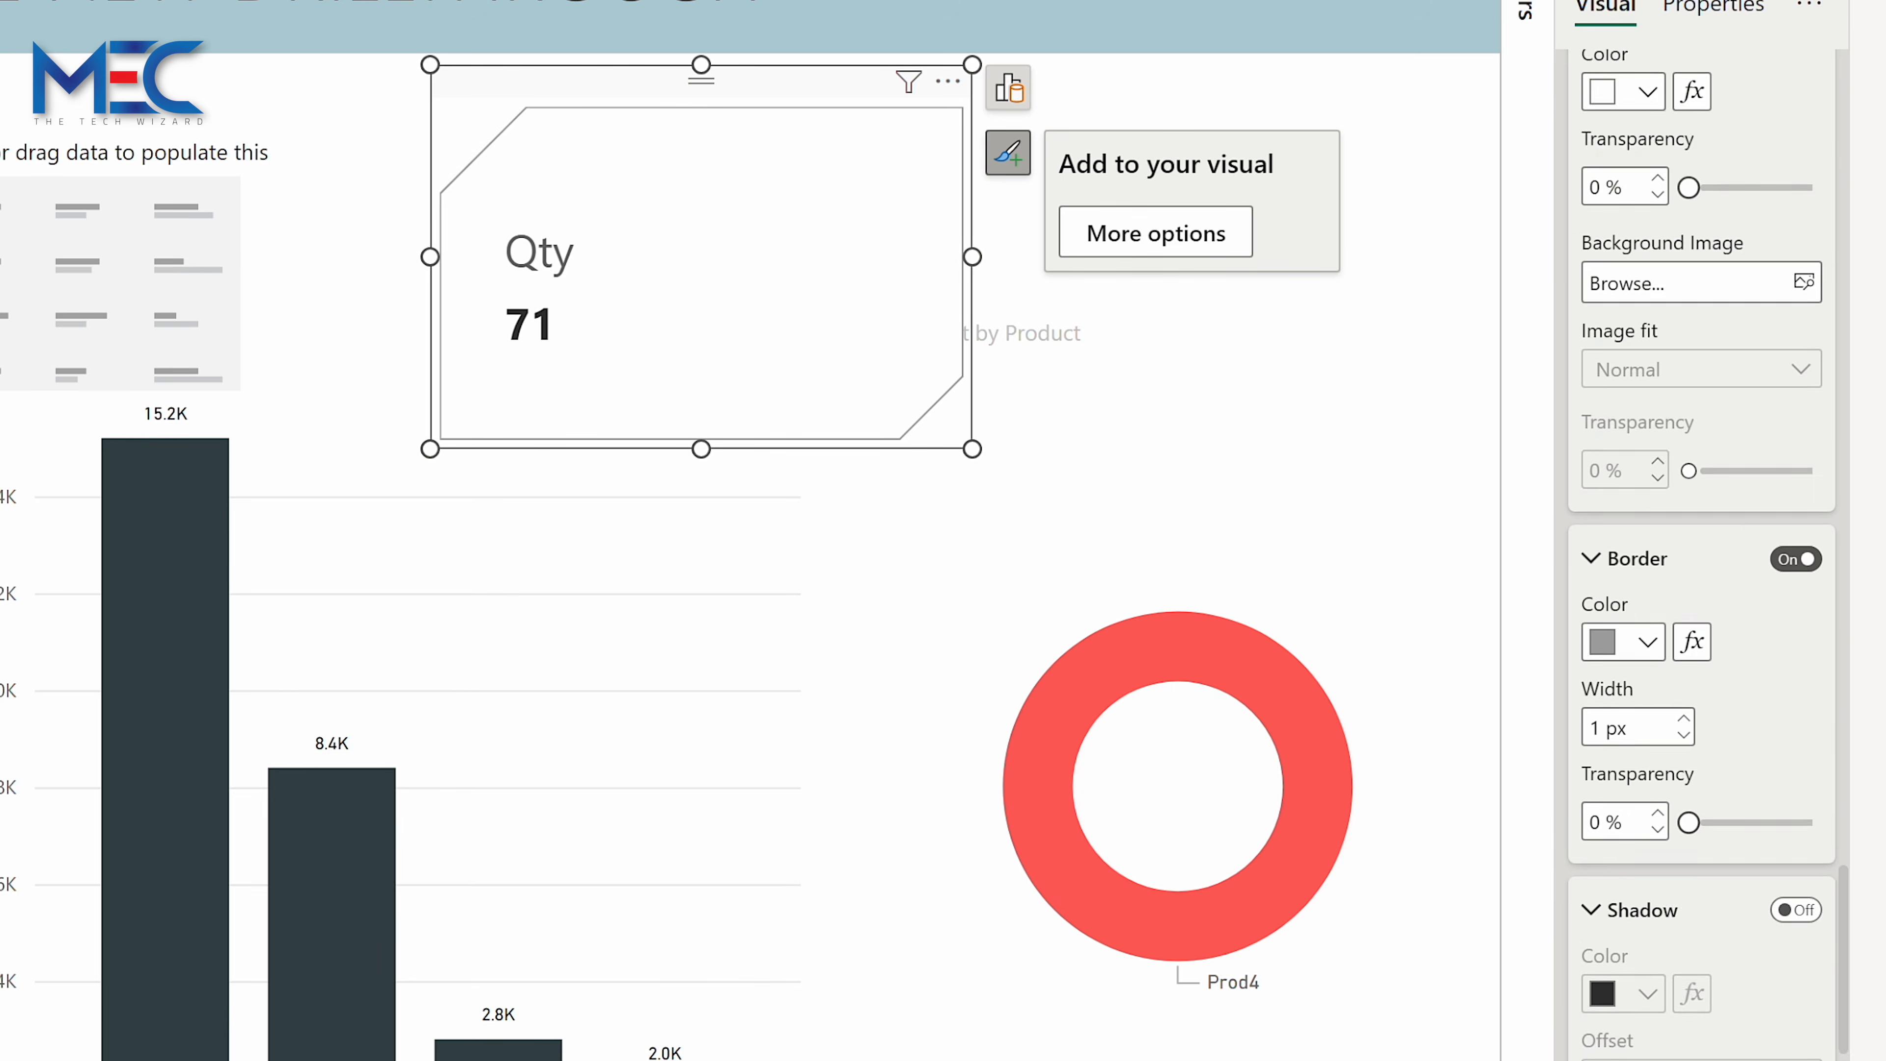
pyautogui.scroll(18, 1701, 565)
pyautogui.scroll(5, 1700, 565)
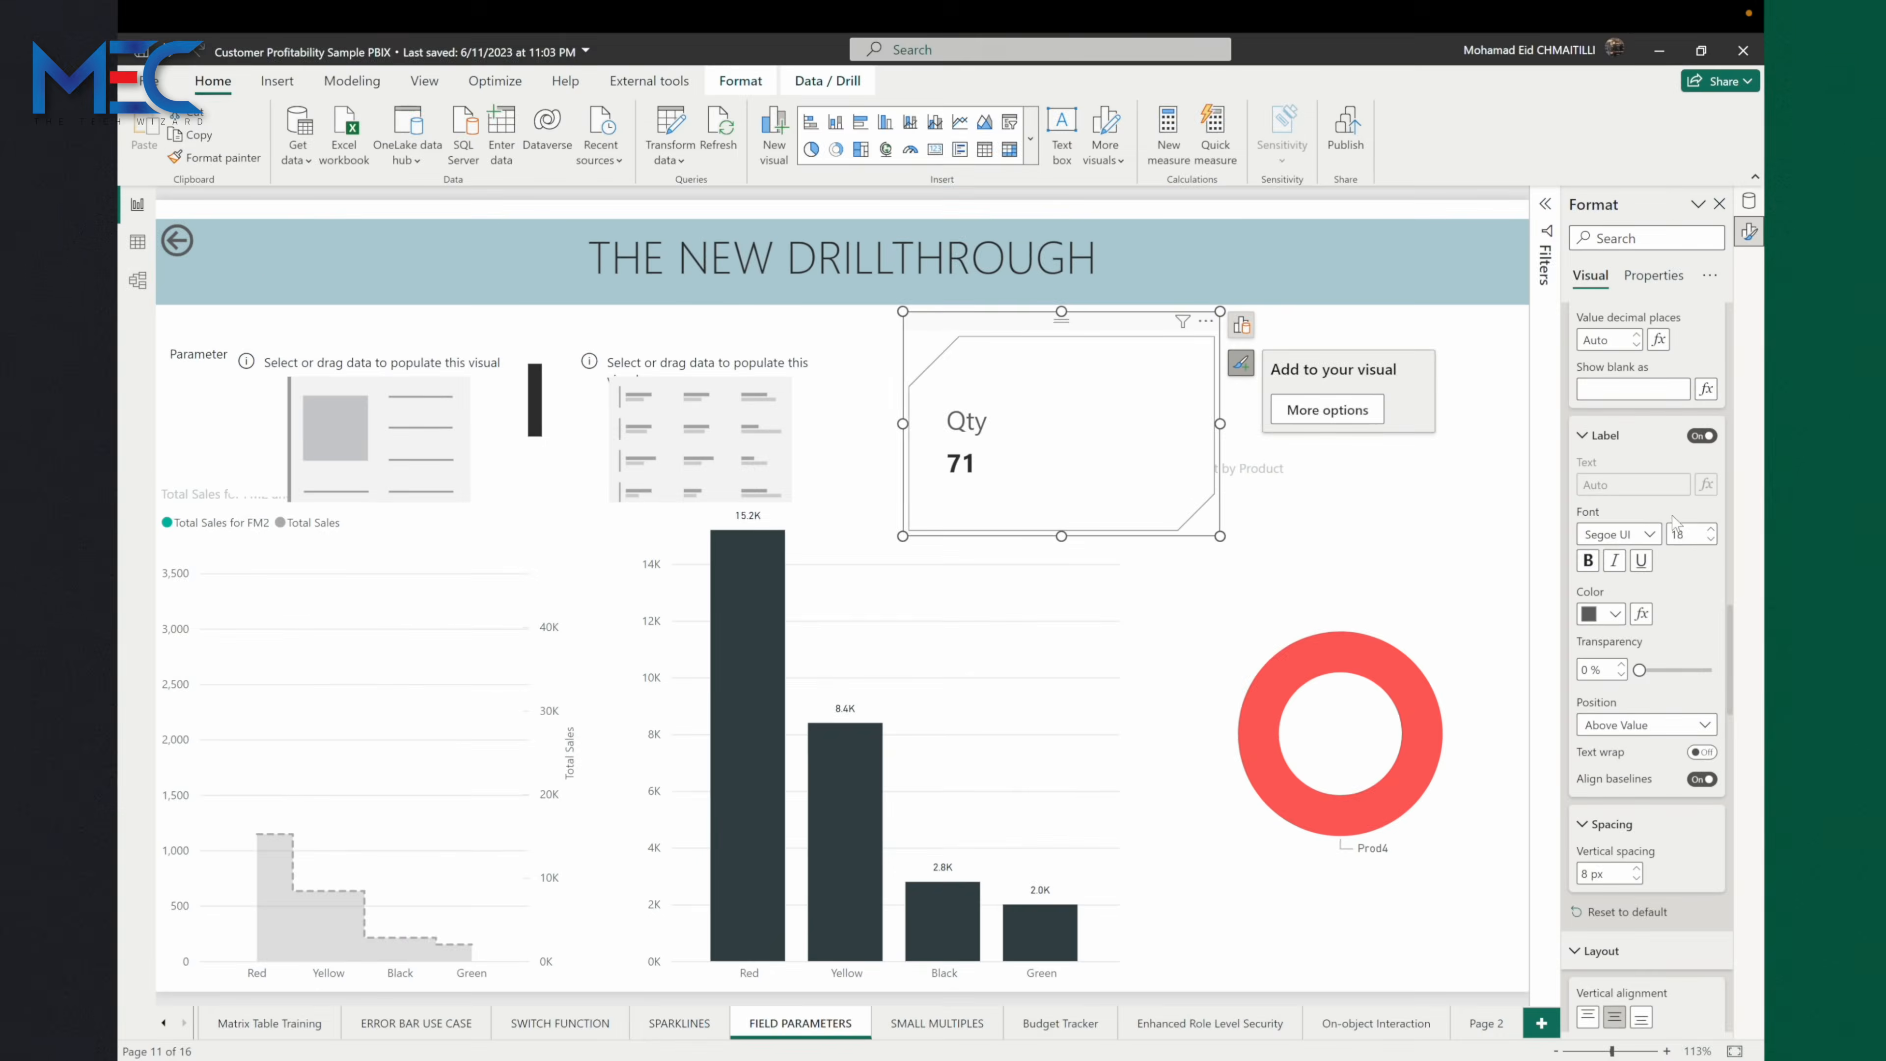
pyautogui.scroll(-8, 1637, 697)
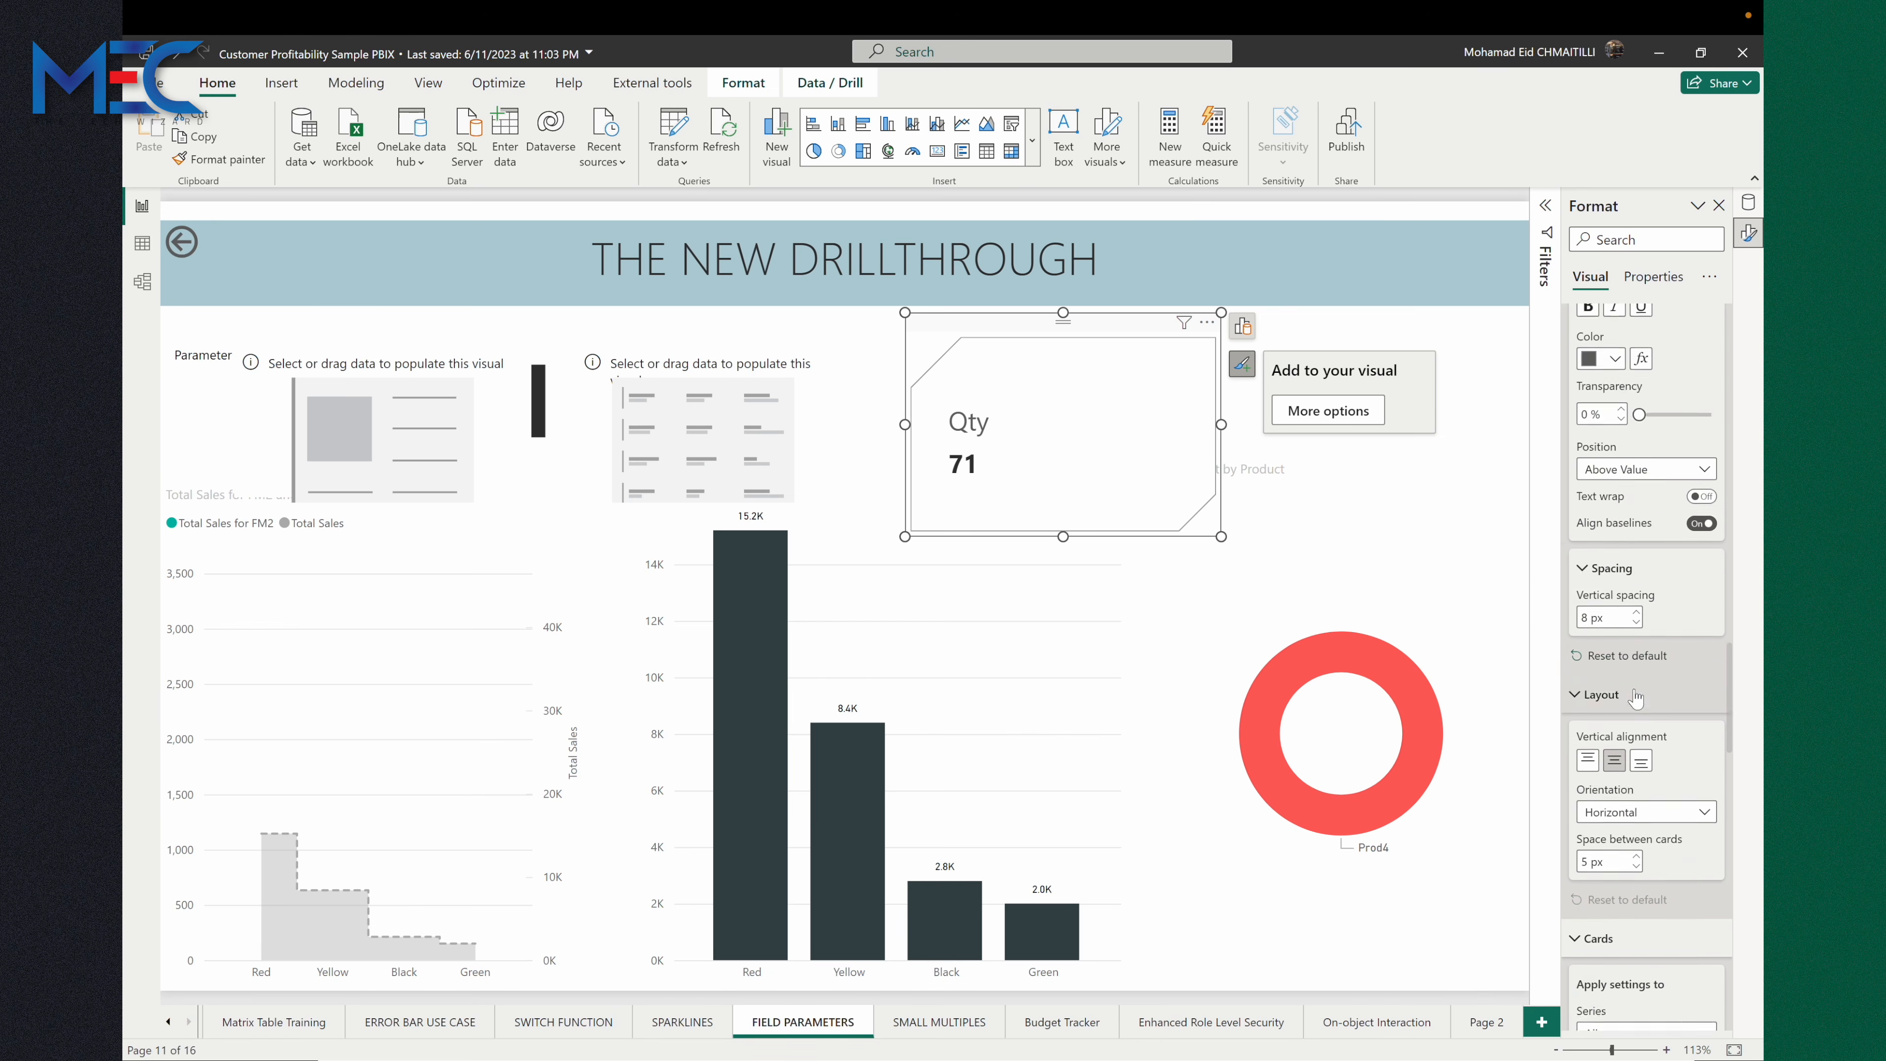
pyautogui.scroll(-4, 1638, 668)
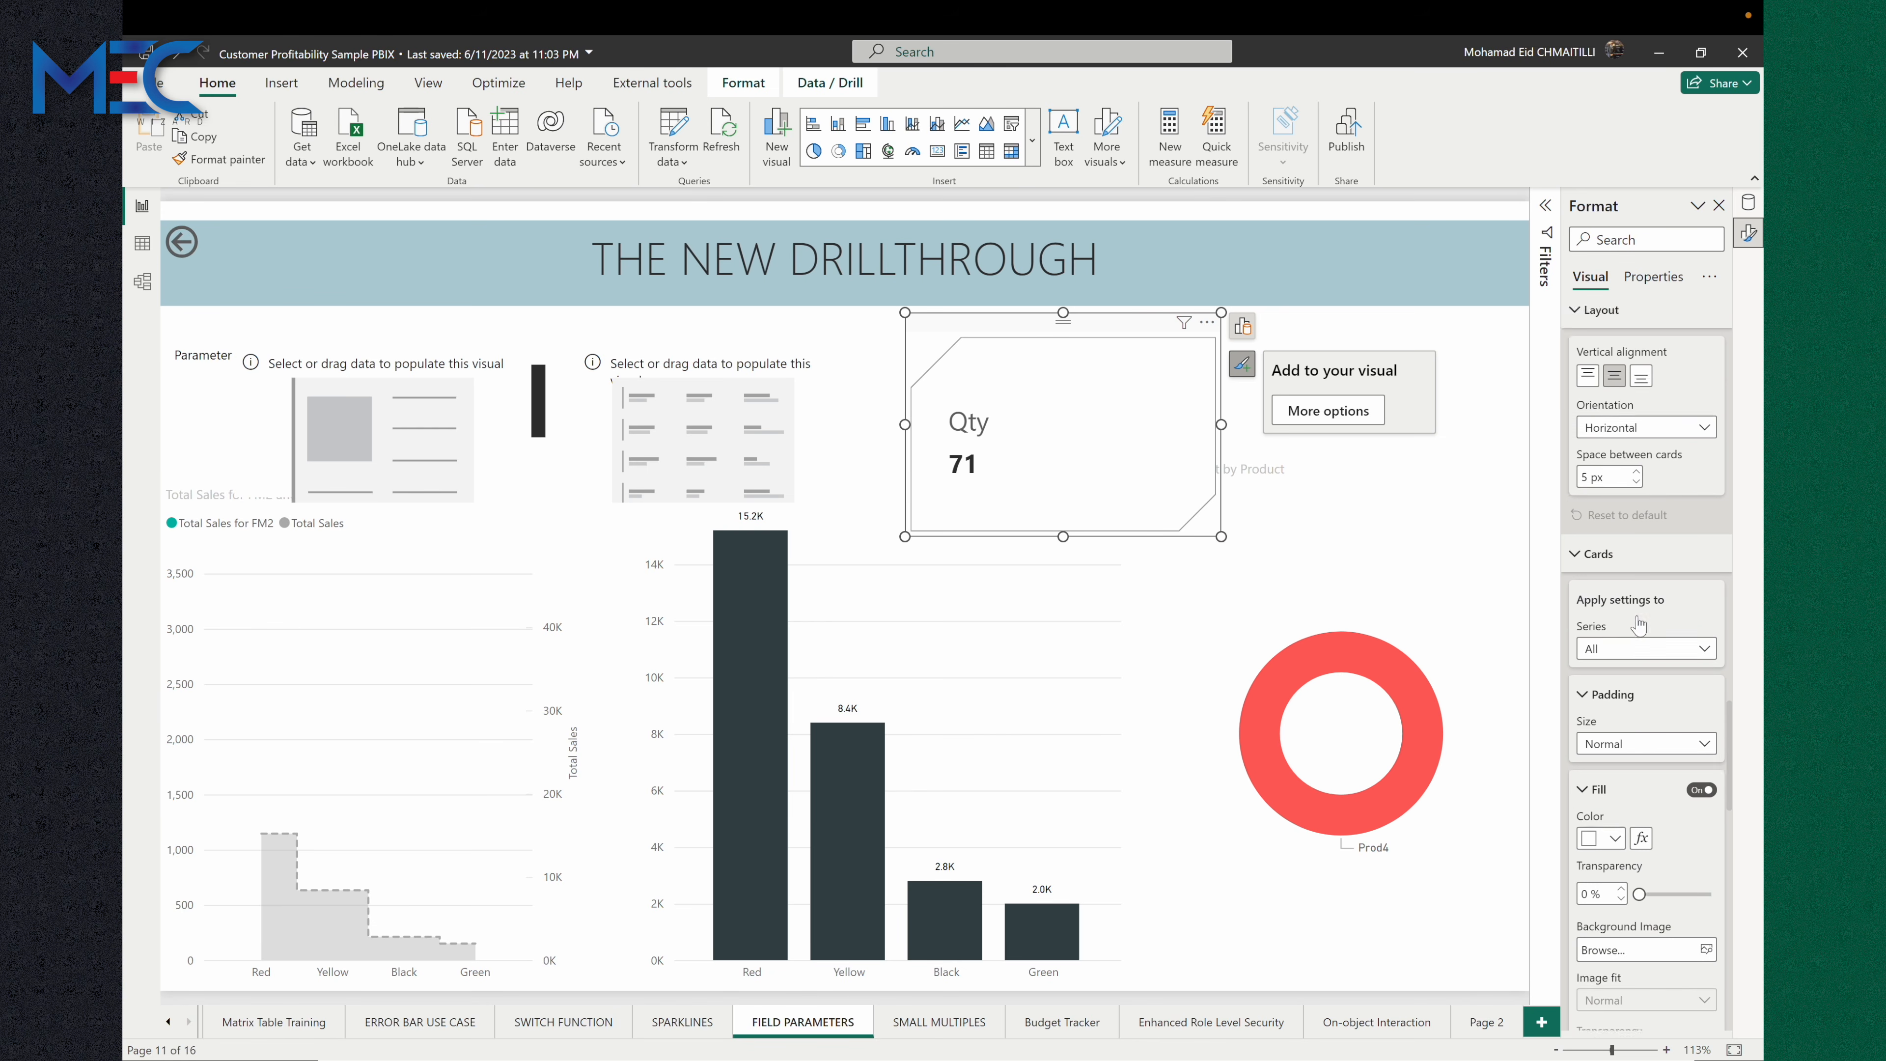
pyautogui.scroll(2, 1639, 520)
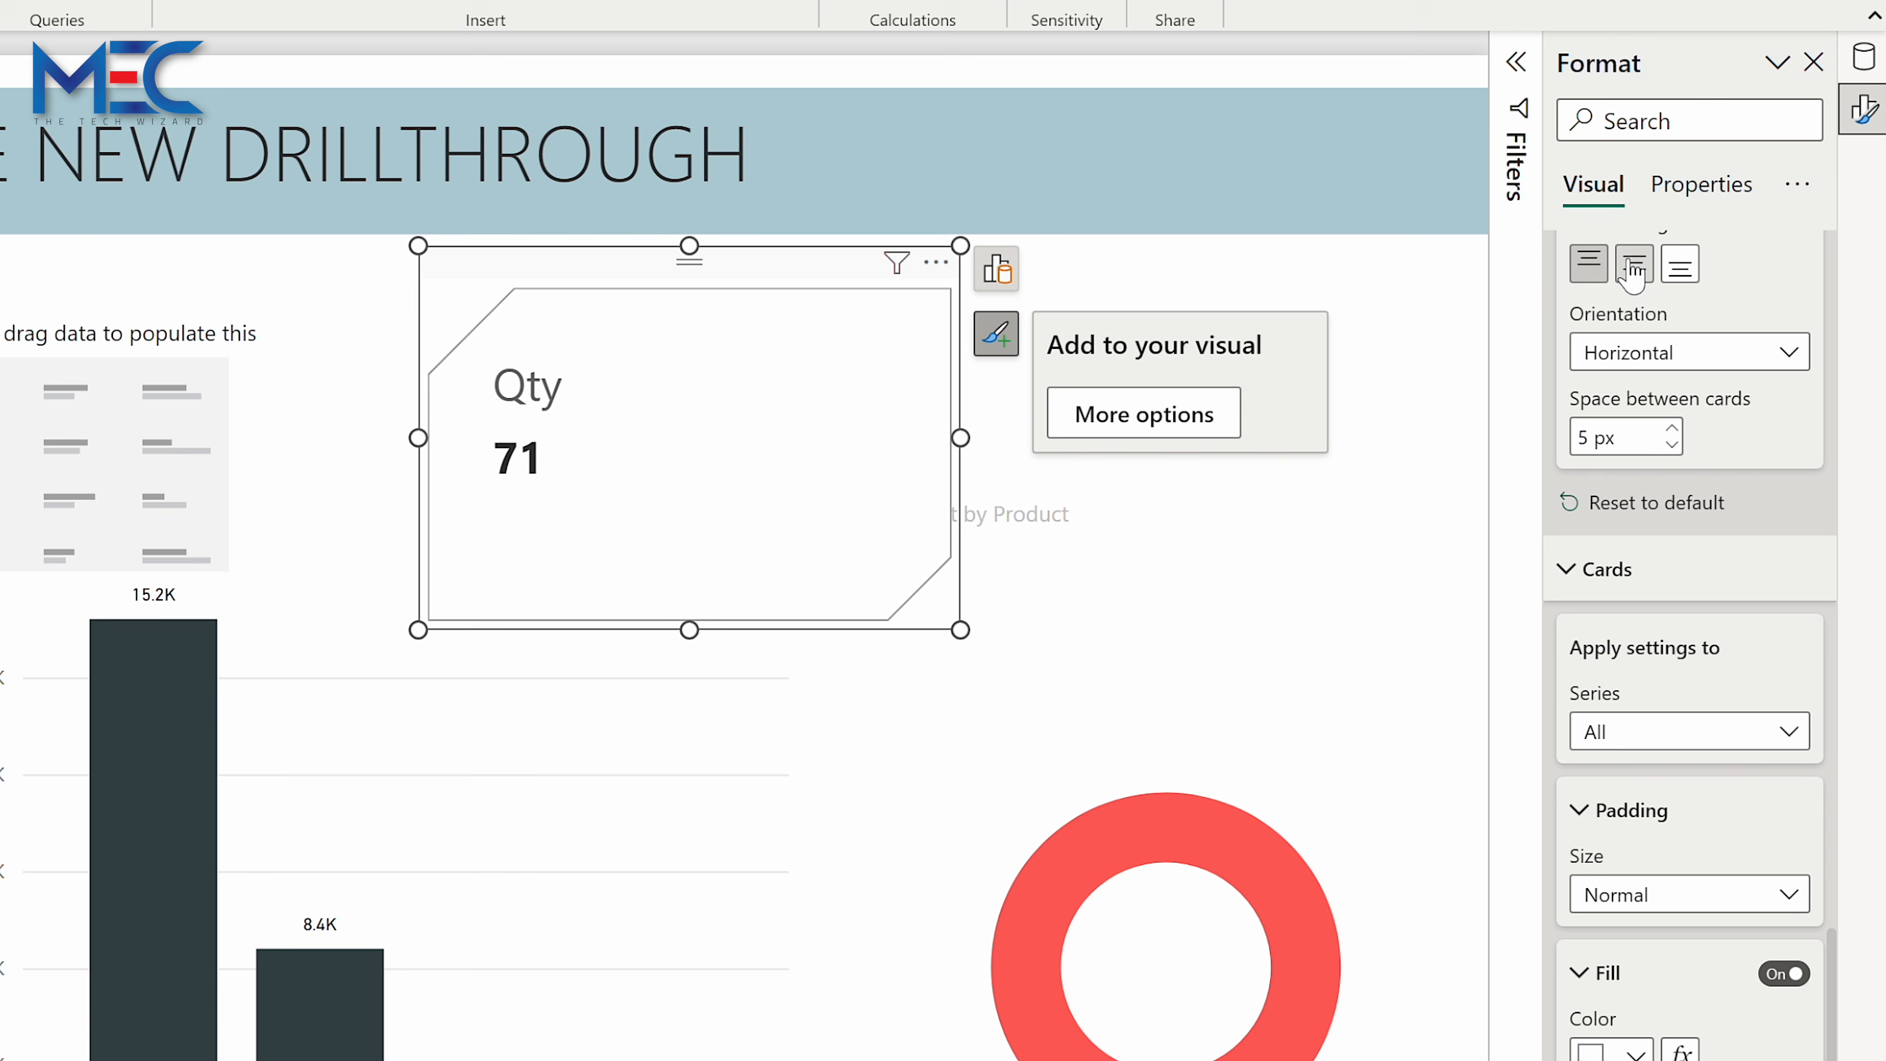
pyautogui.click(1634, 266)
pyautogui.click(1680, 264)
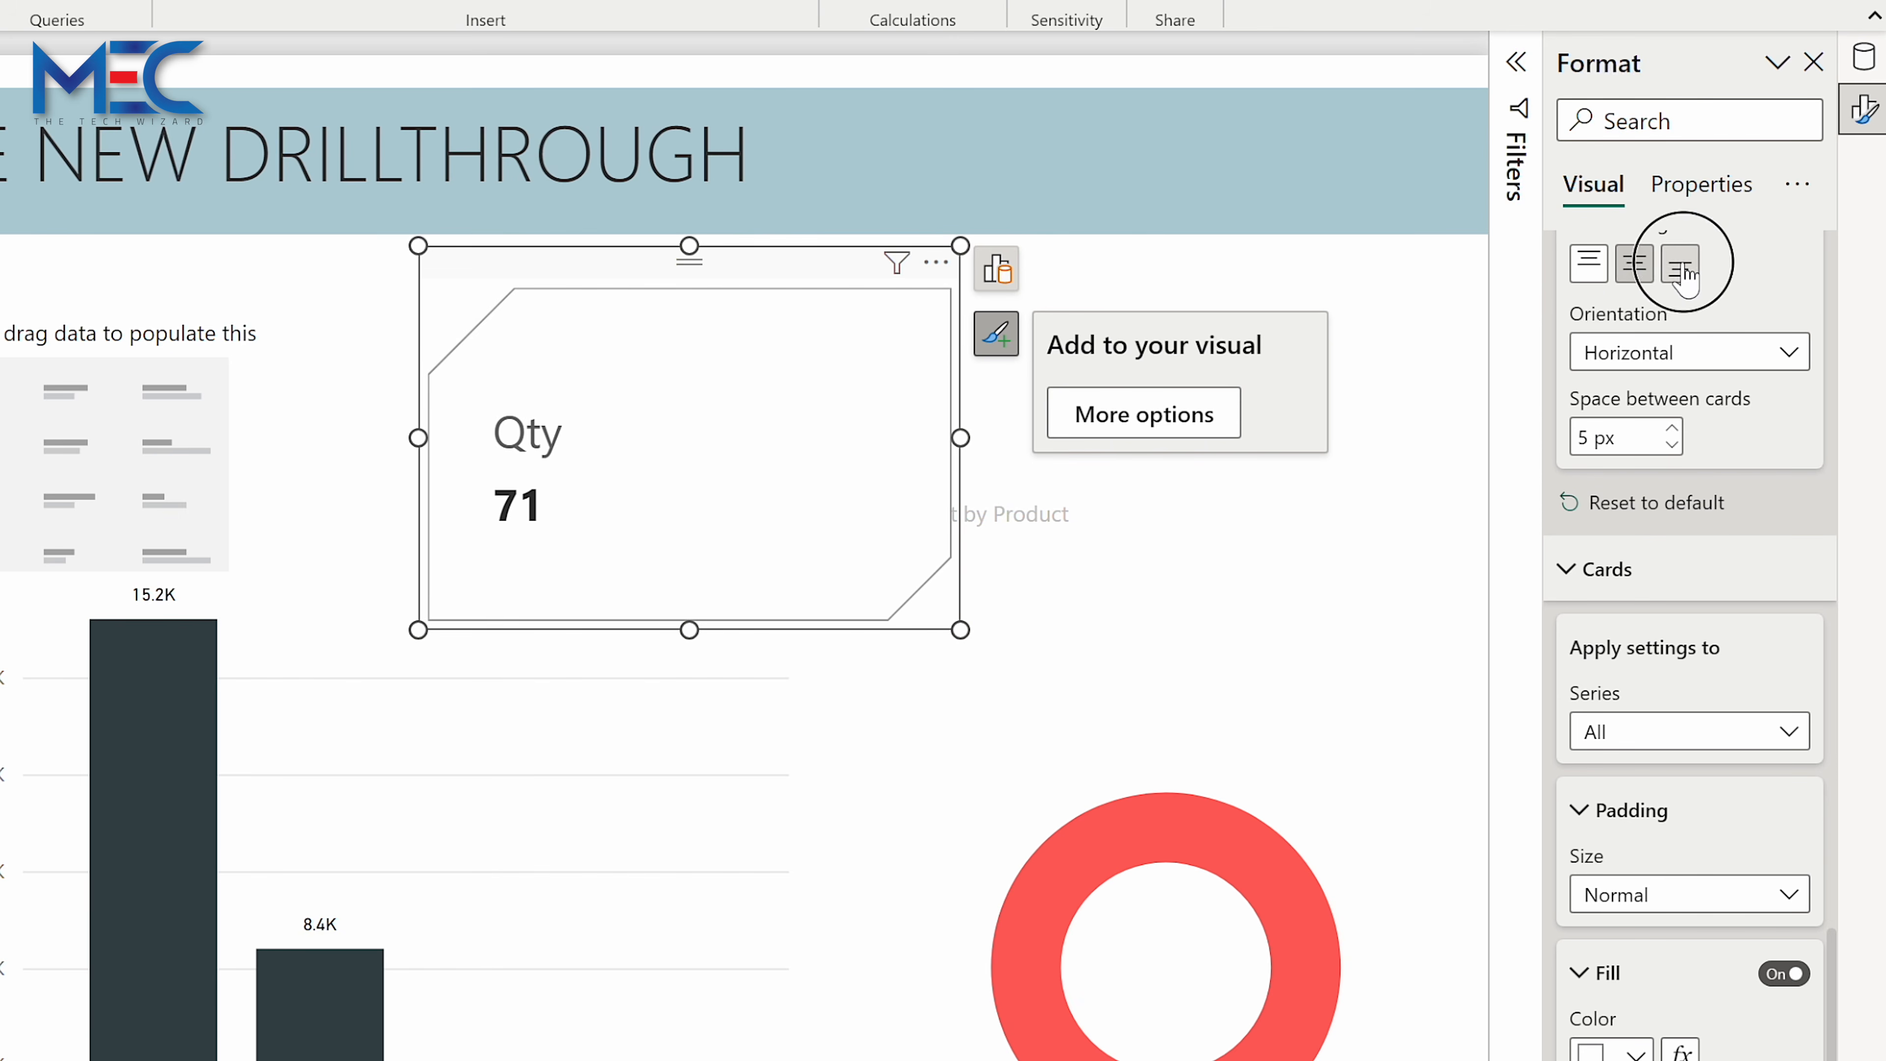
pyautogui.click(1610, 271)
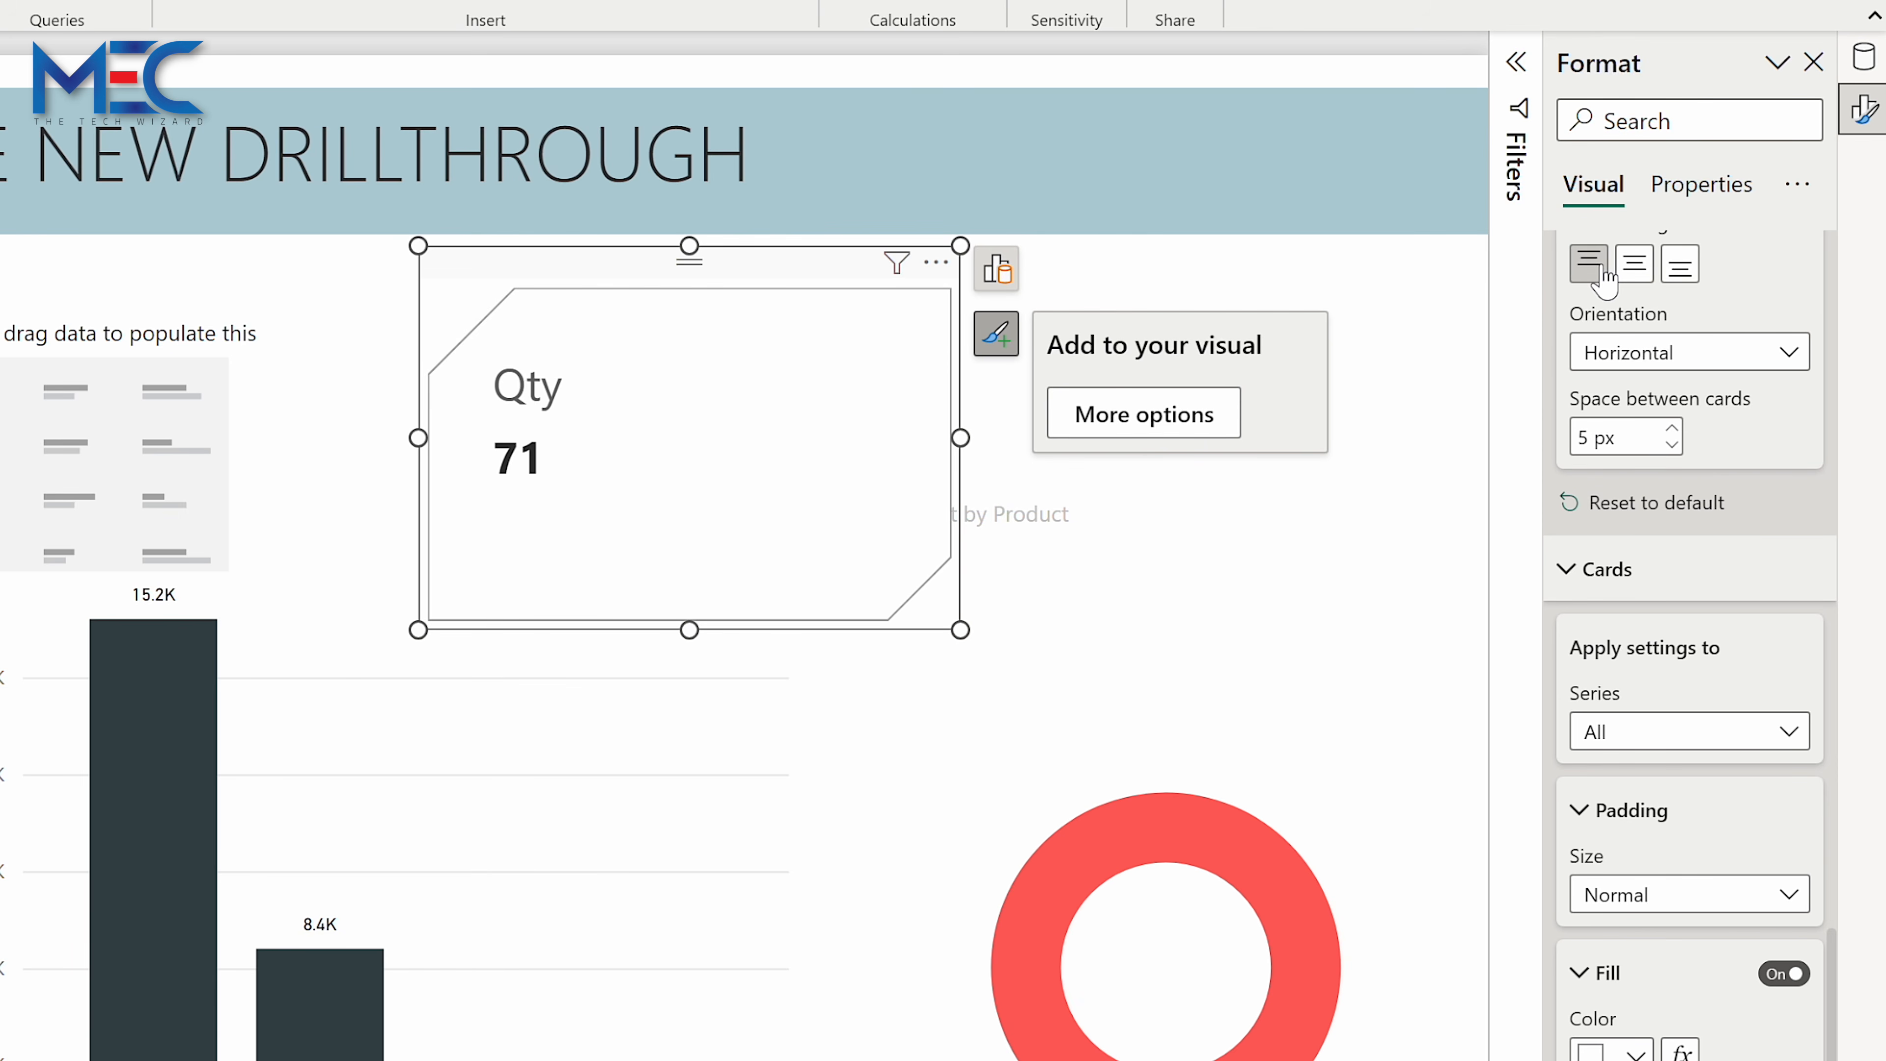
pyautogui.click(1681, 269)
pyautogui.click(1633, 267)
# Try the Grid and Vertical orientations for the card layout and return it to Horizontal.
pyautogui.click(1641, 353)
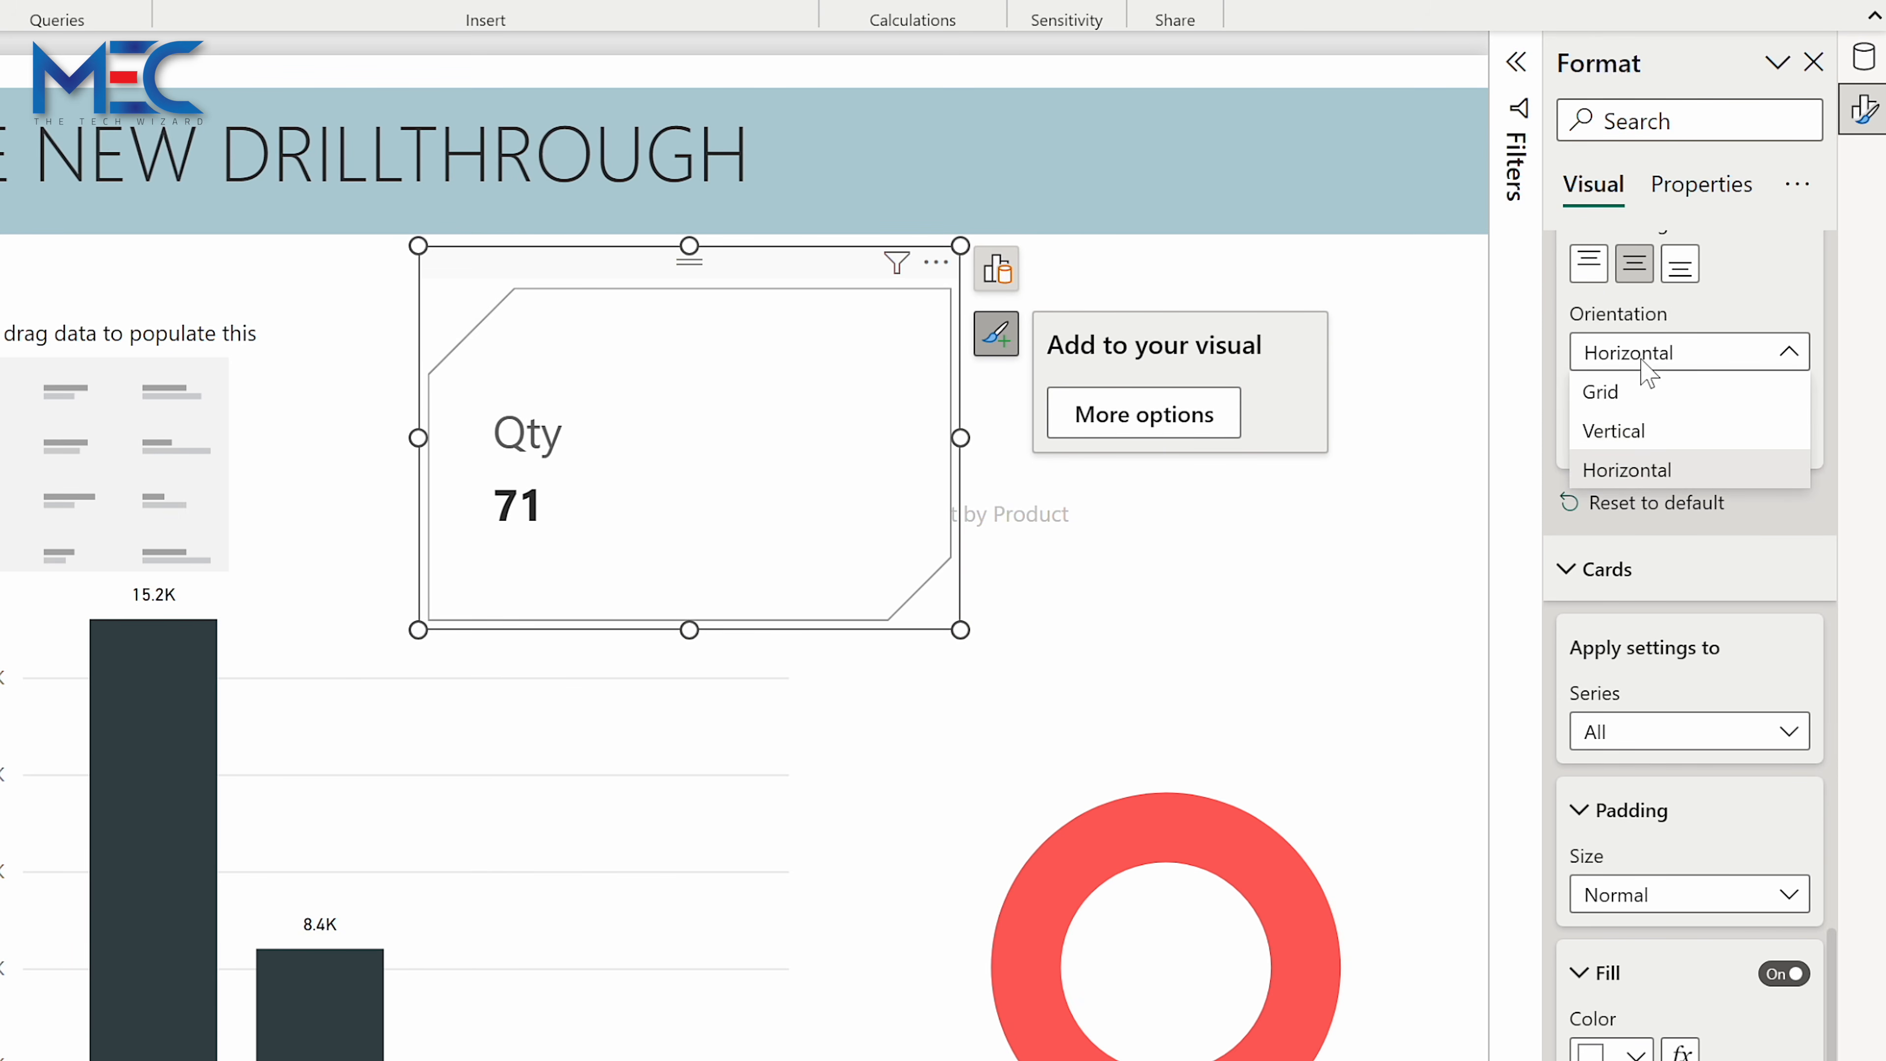
pyautogui.click(1636, 399)
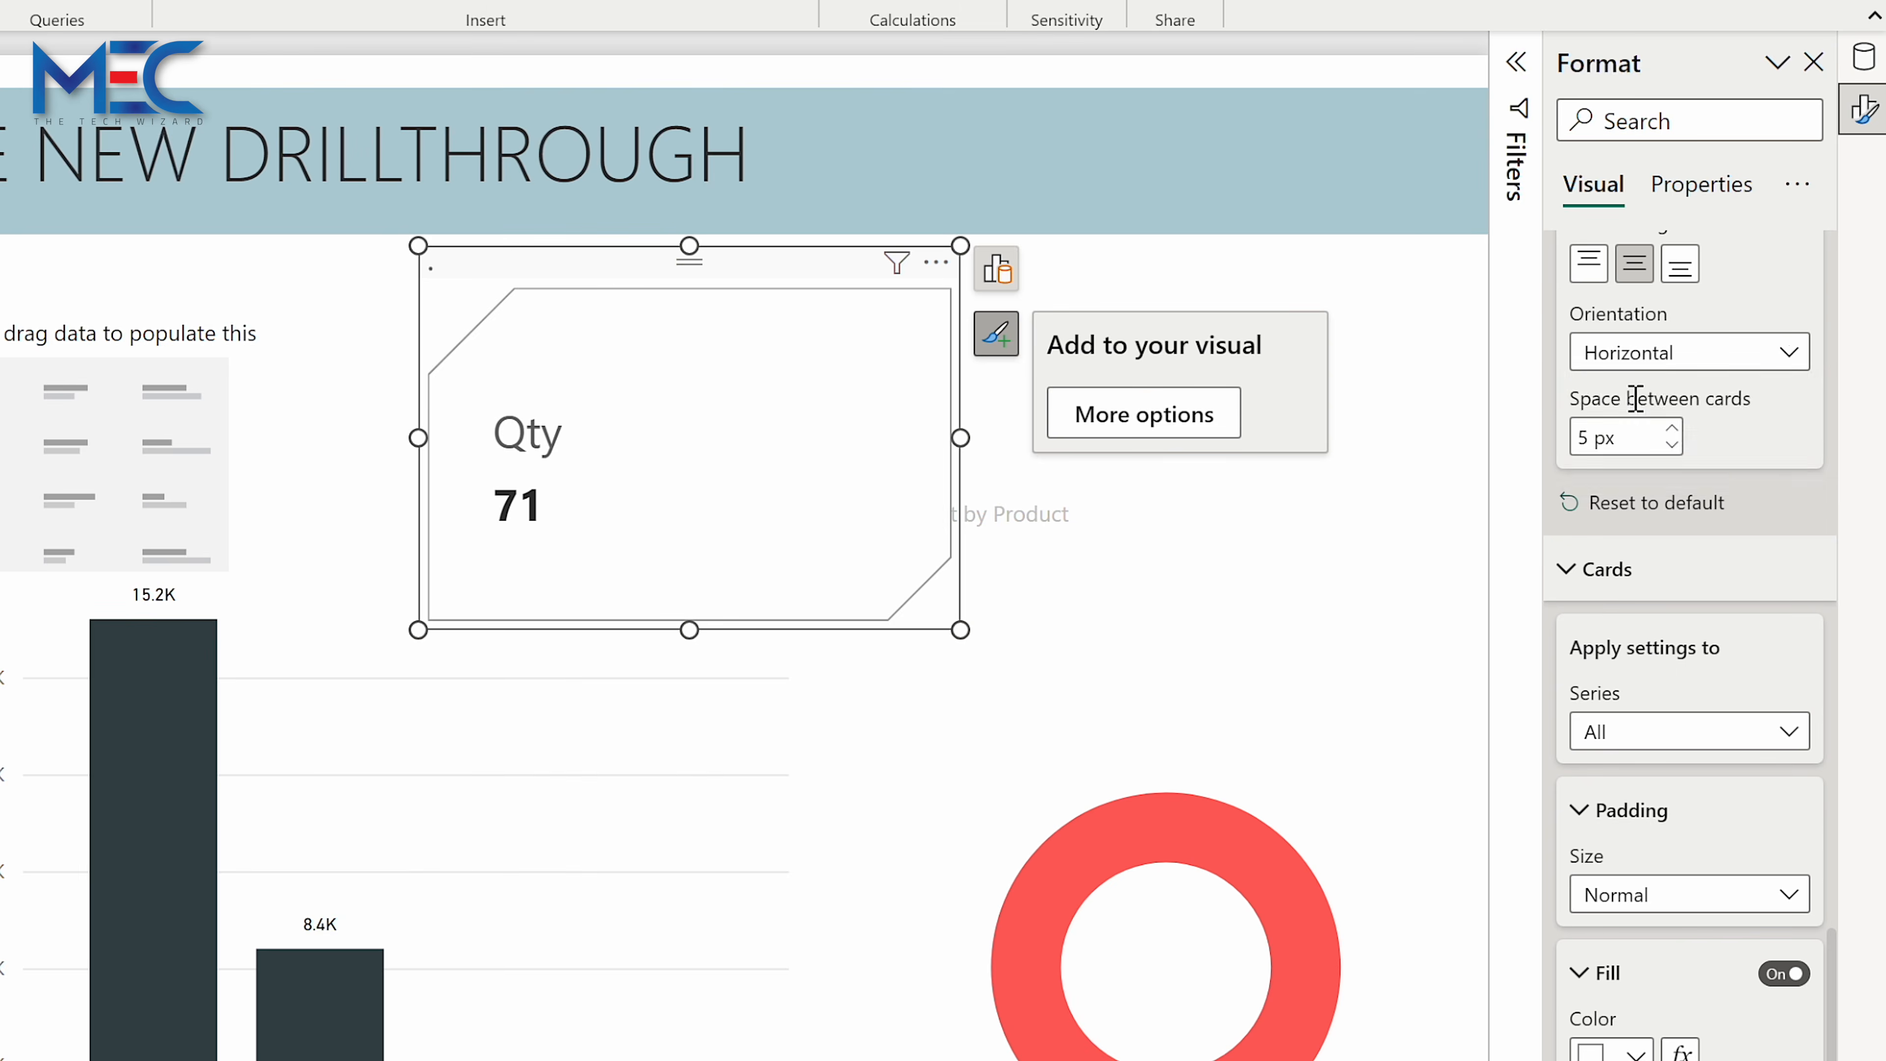
pyautogui.click(1634, 358)
pyautogui.click(1619, 431)
pyautogui.click(1680, 359)
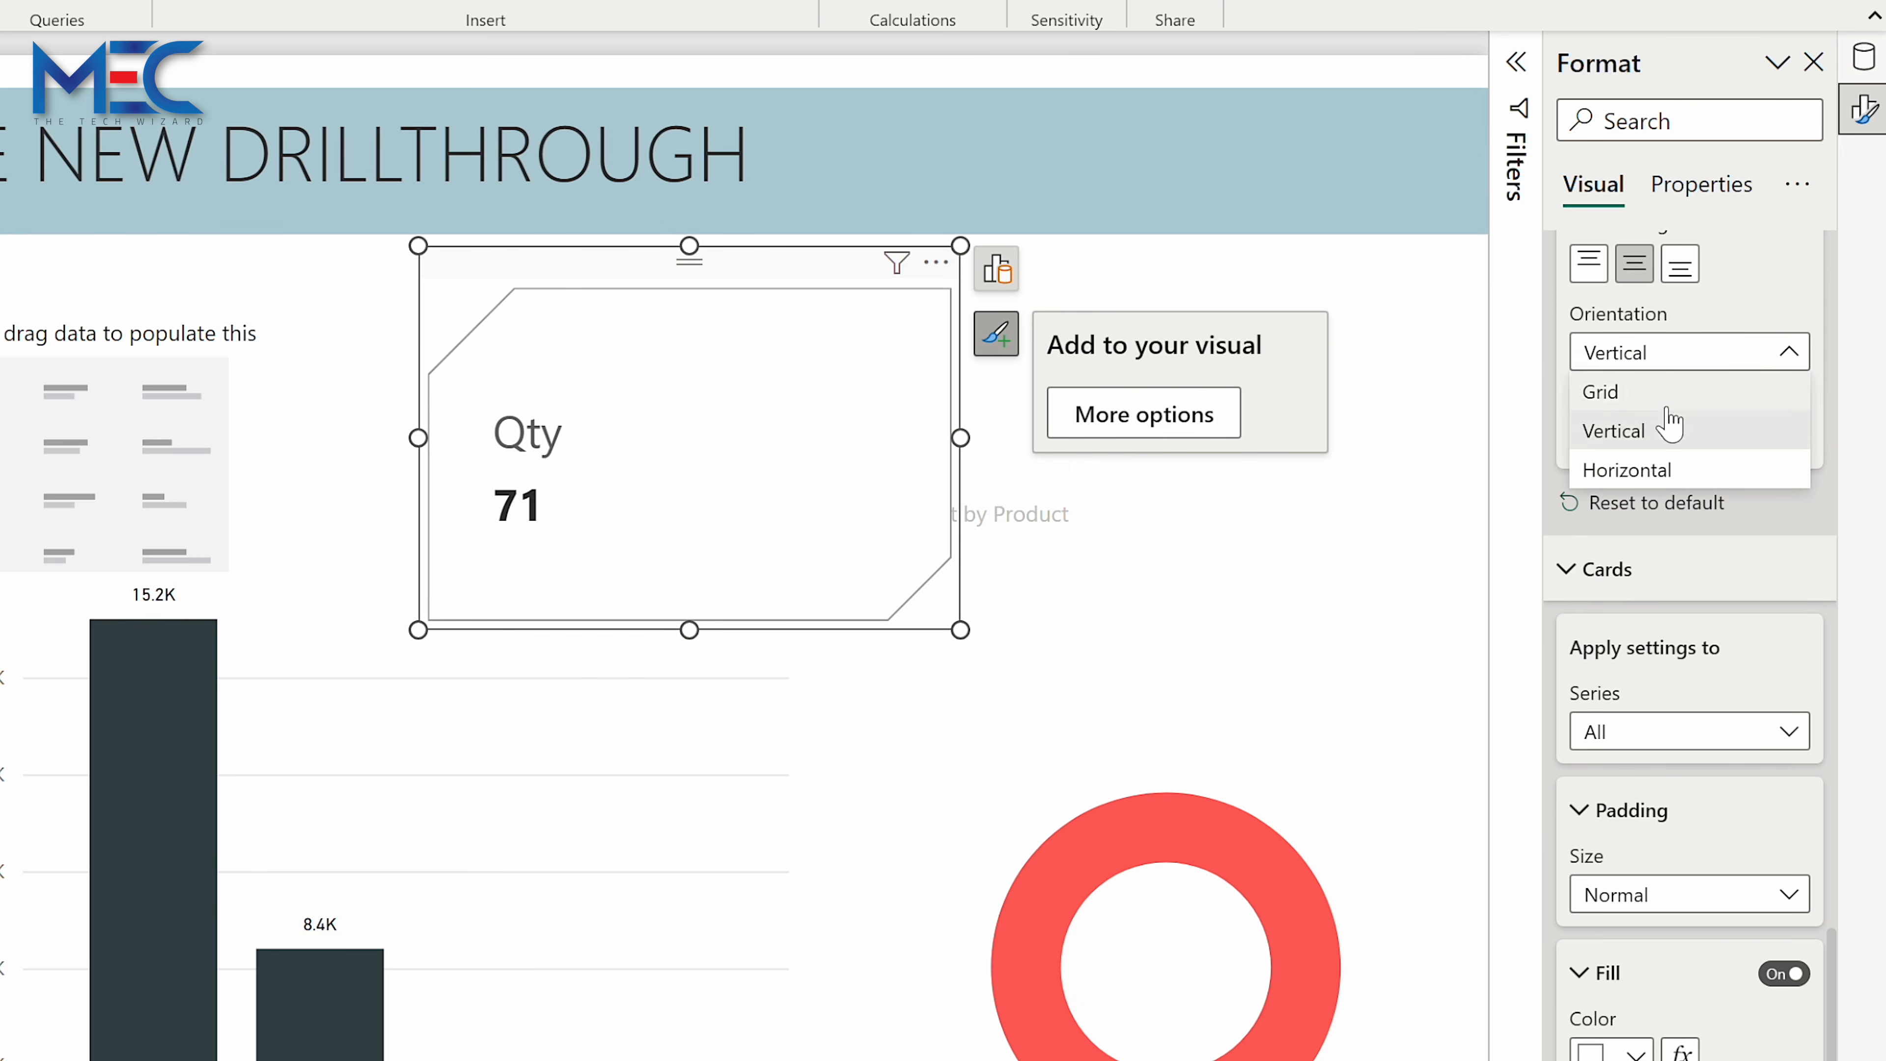
pyautogui.click(1656, 467)
# Compare the vertical alignments again and align the card's content to the top.
pyautogui.click(1589, 264)
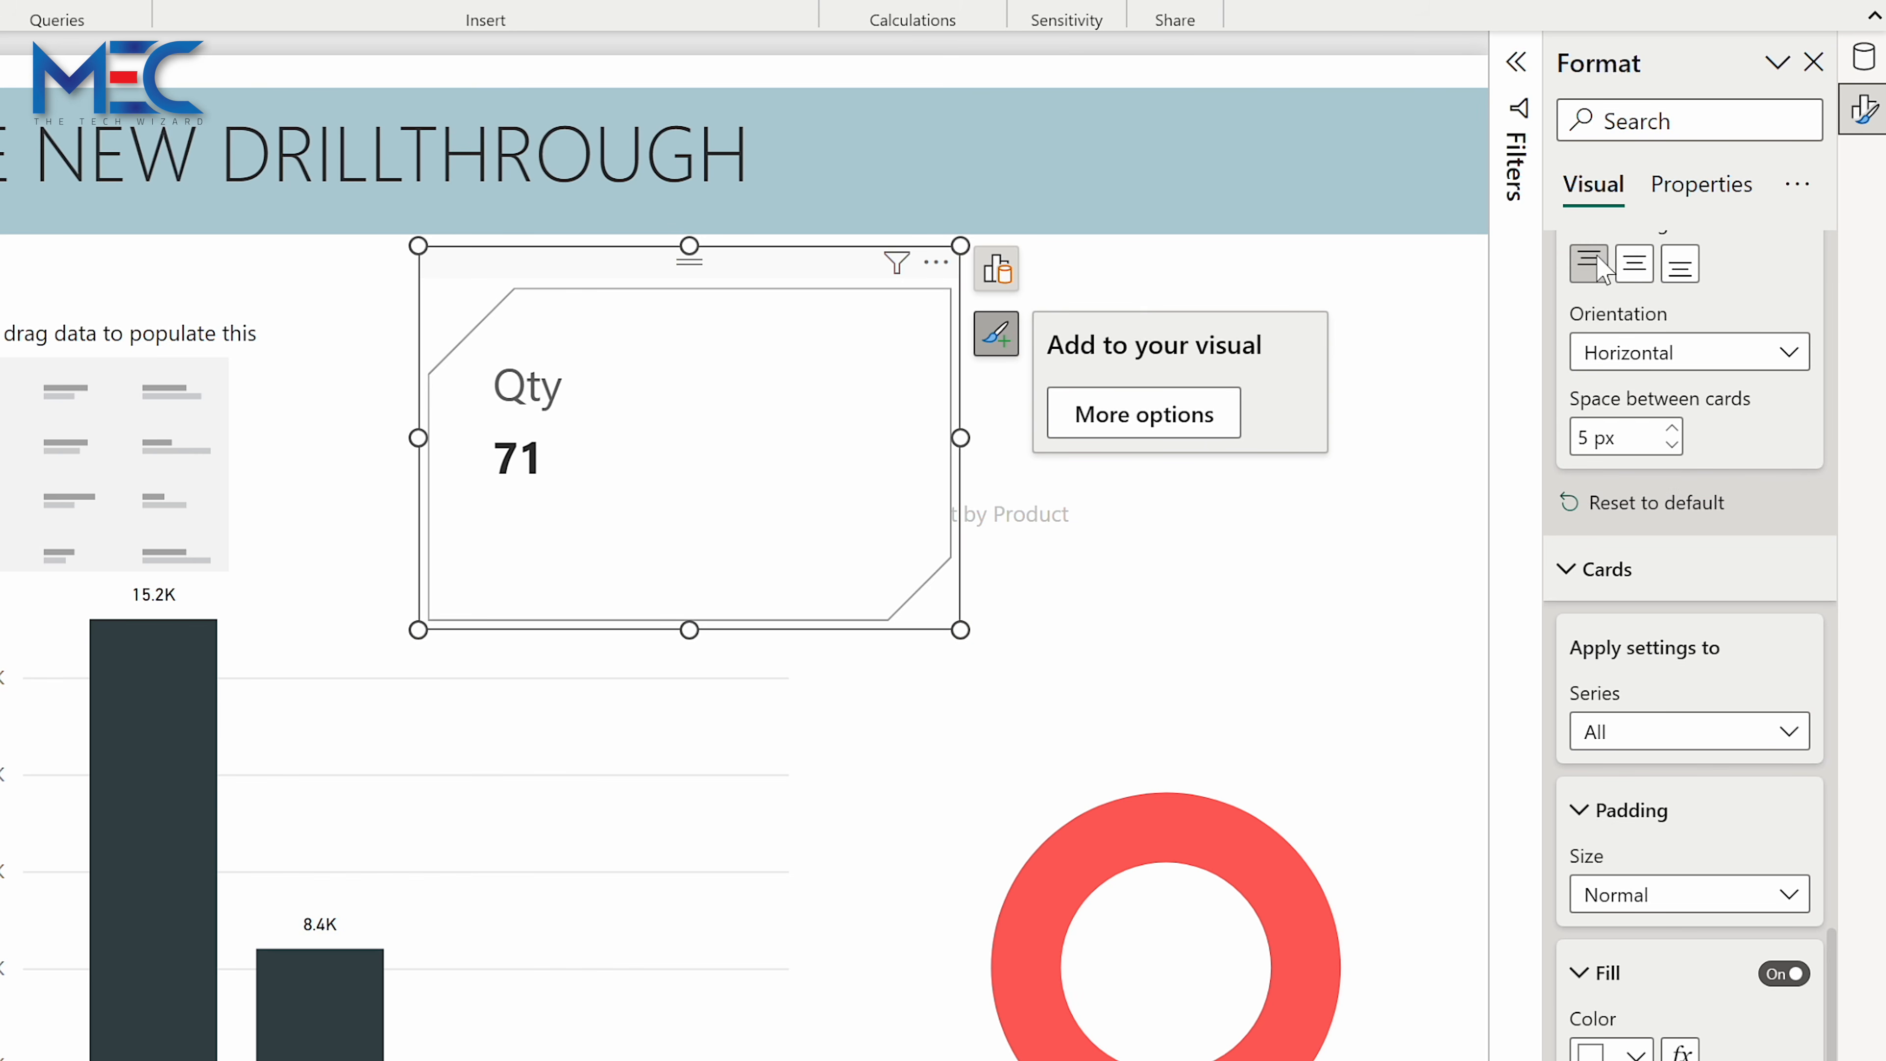
pyautogui.click(1663, 269)
pyautogui.click(1636, 269)
pyautogui.click(1596, 269)
pyautogui.scroll(3, 1738, 394)
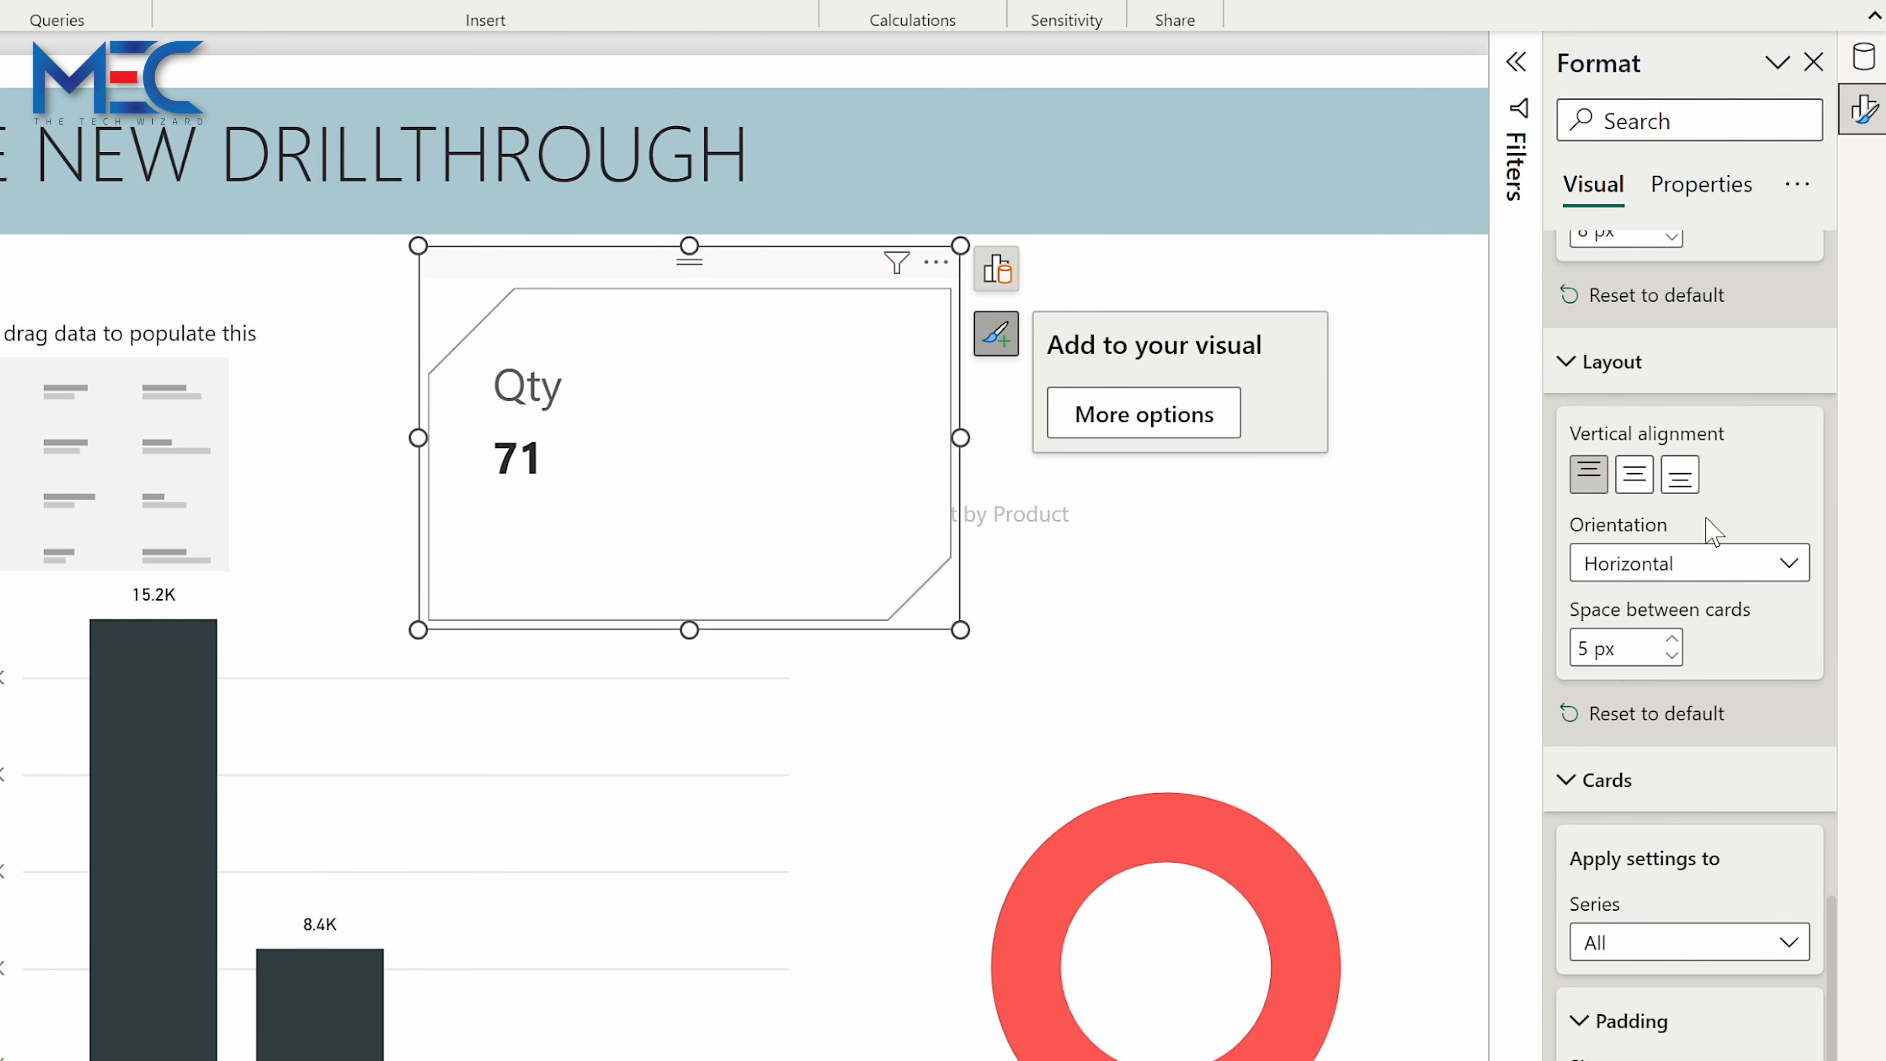
pyautogui.scroll(-3, 1705, 529)
pyautogui.scroll(-2, 1700, 551)
pyautogui.scroll(-3, 1671, 616)
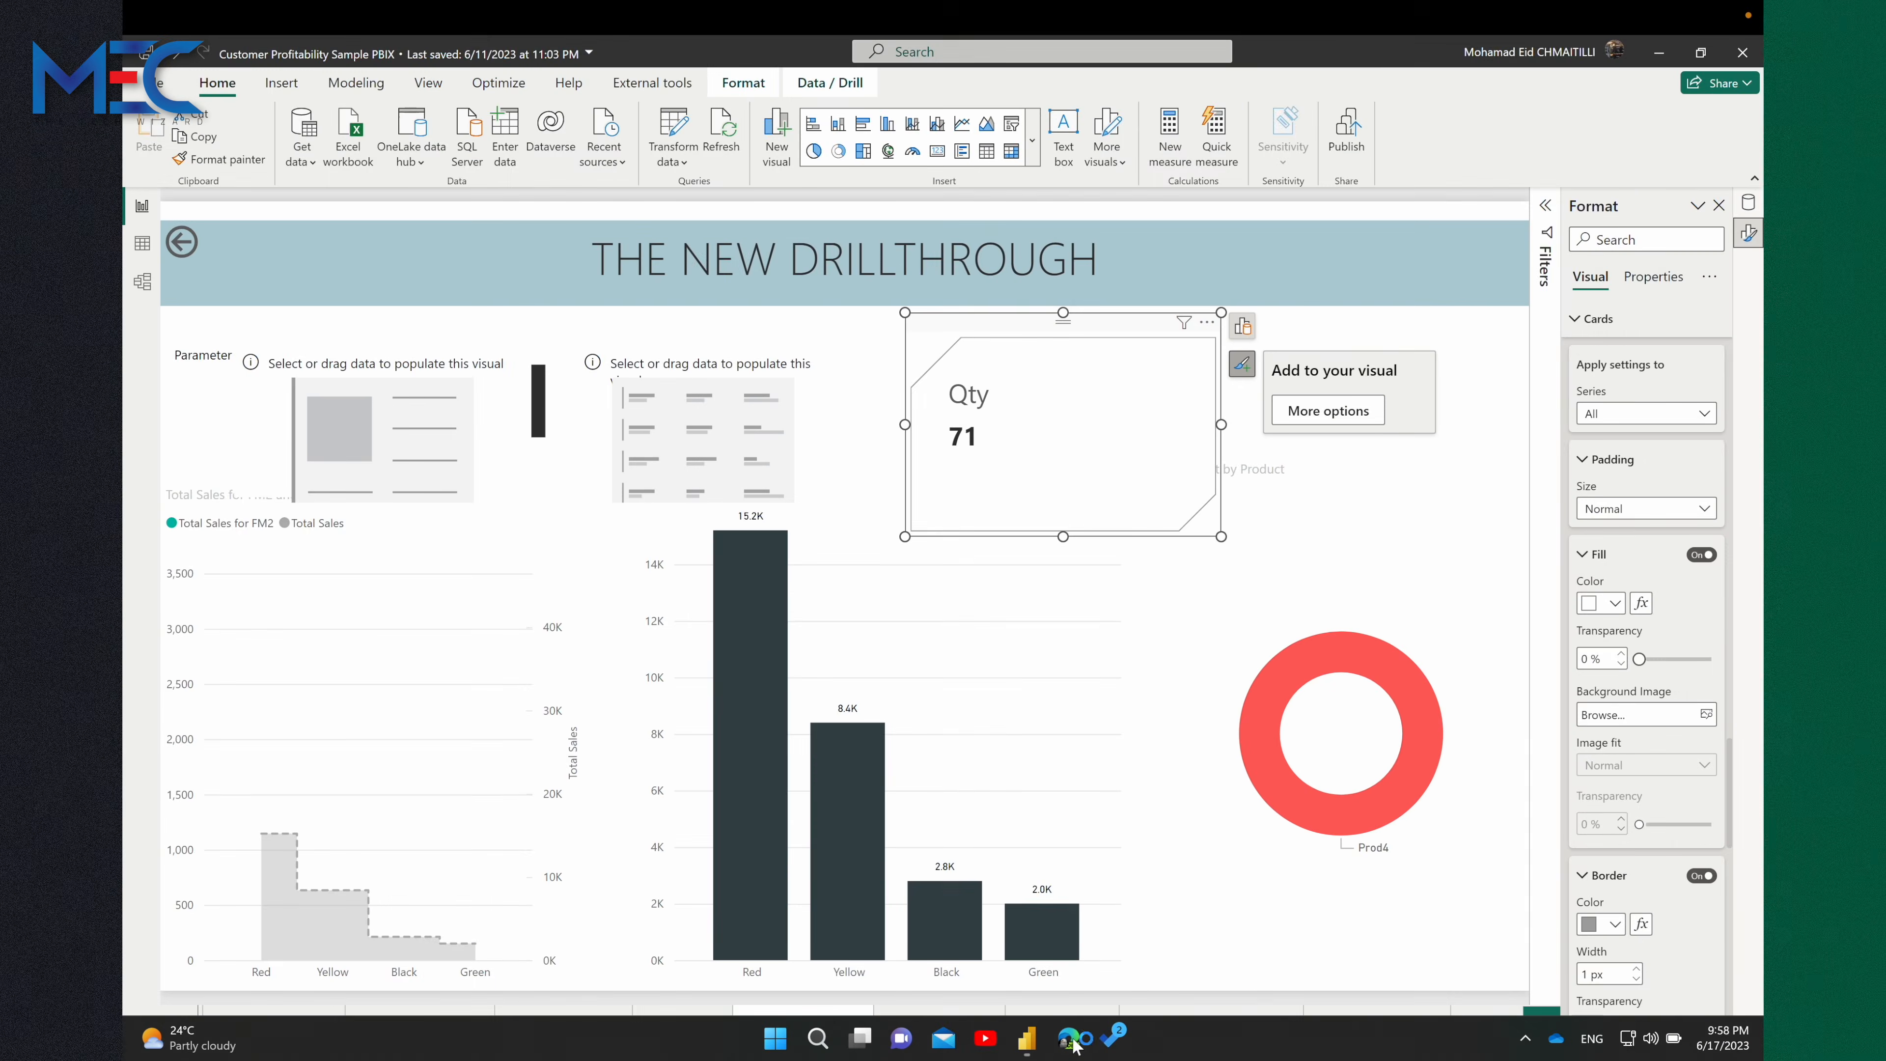
# Switch to the Edge browser and search the web for "increase icon".
pyautogui.click(1069, 1039)
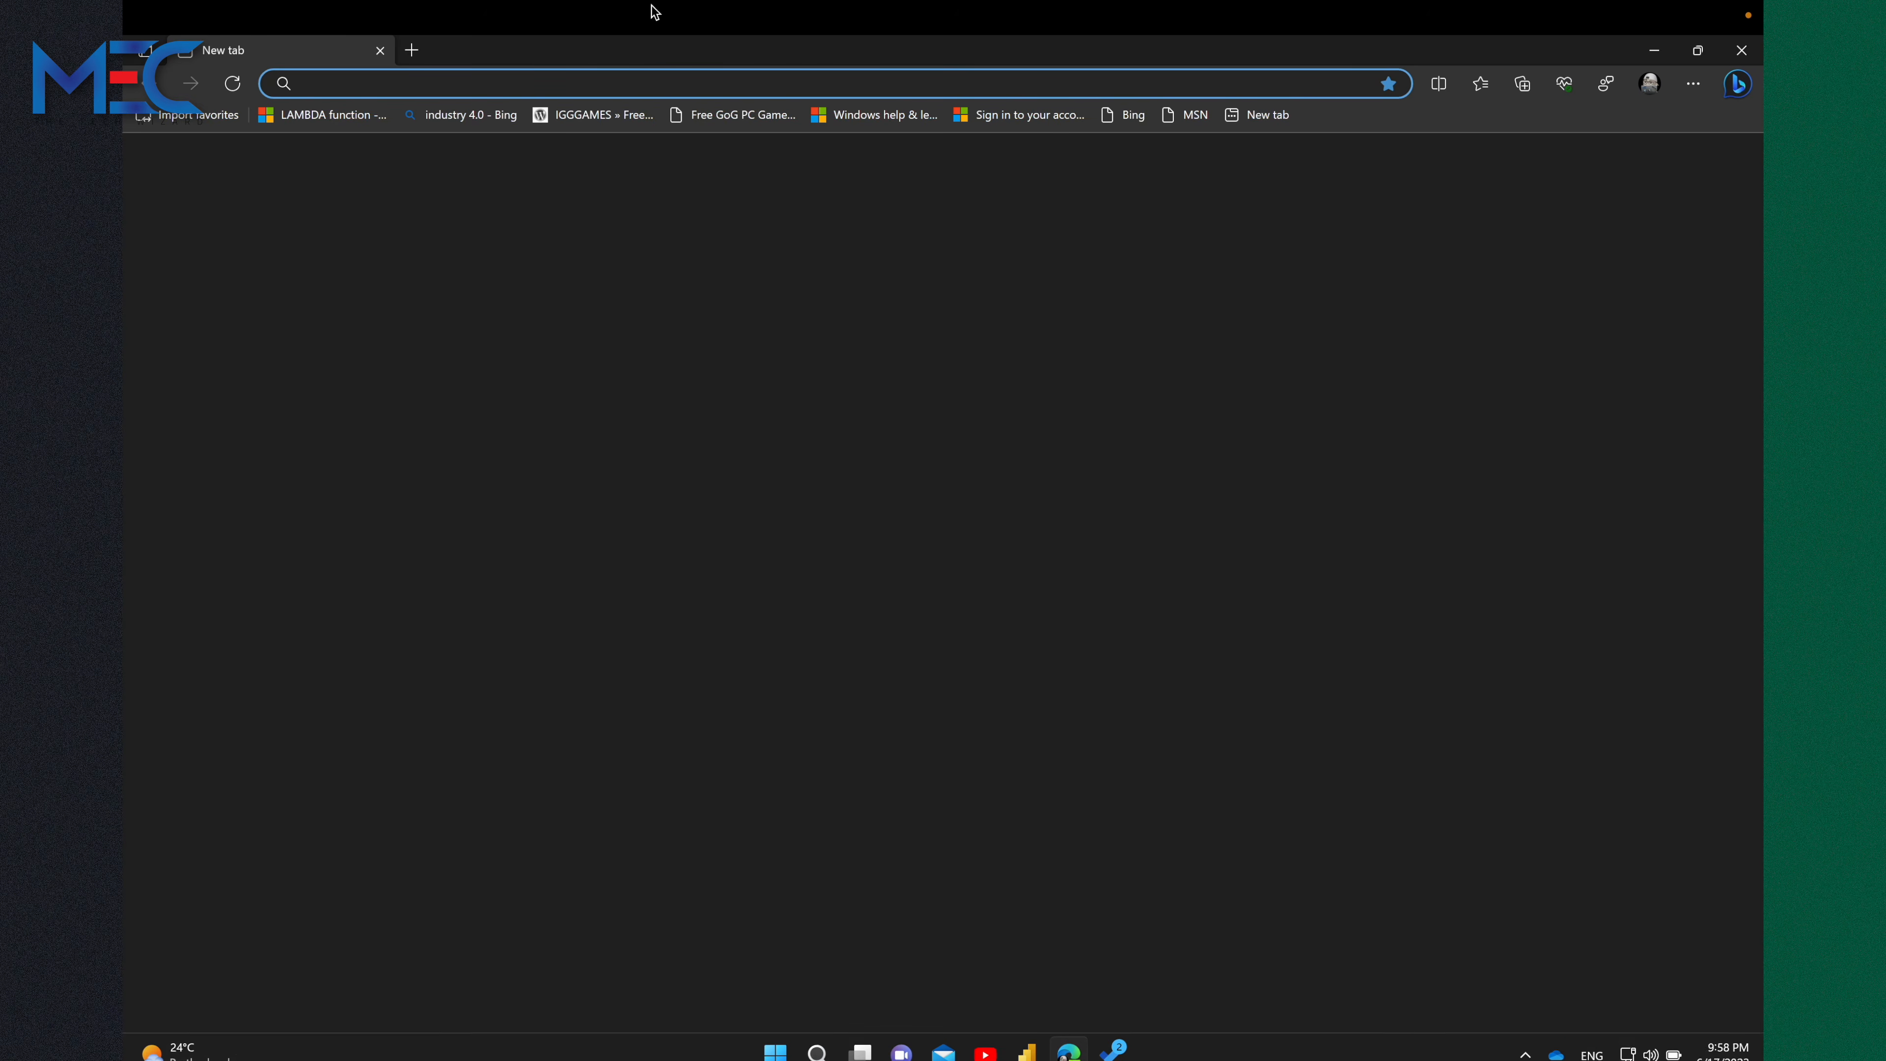
pyautogui.click(607, 77)
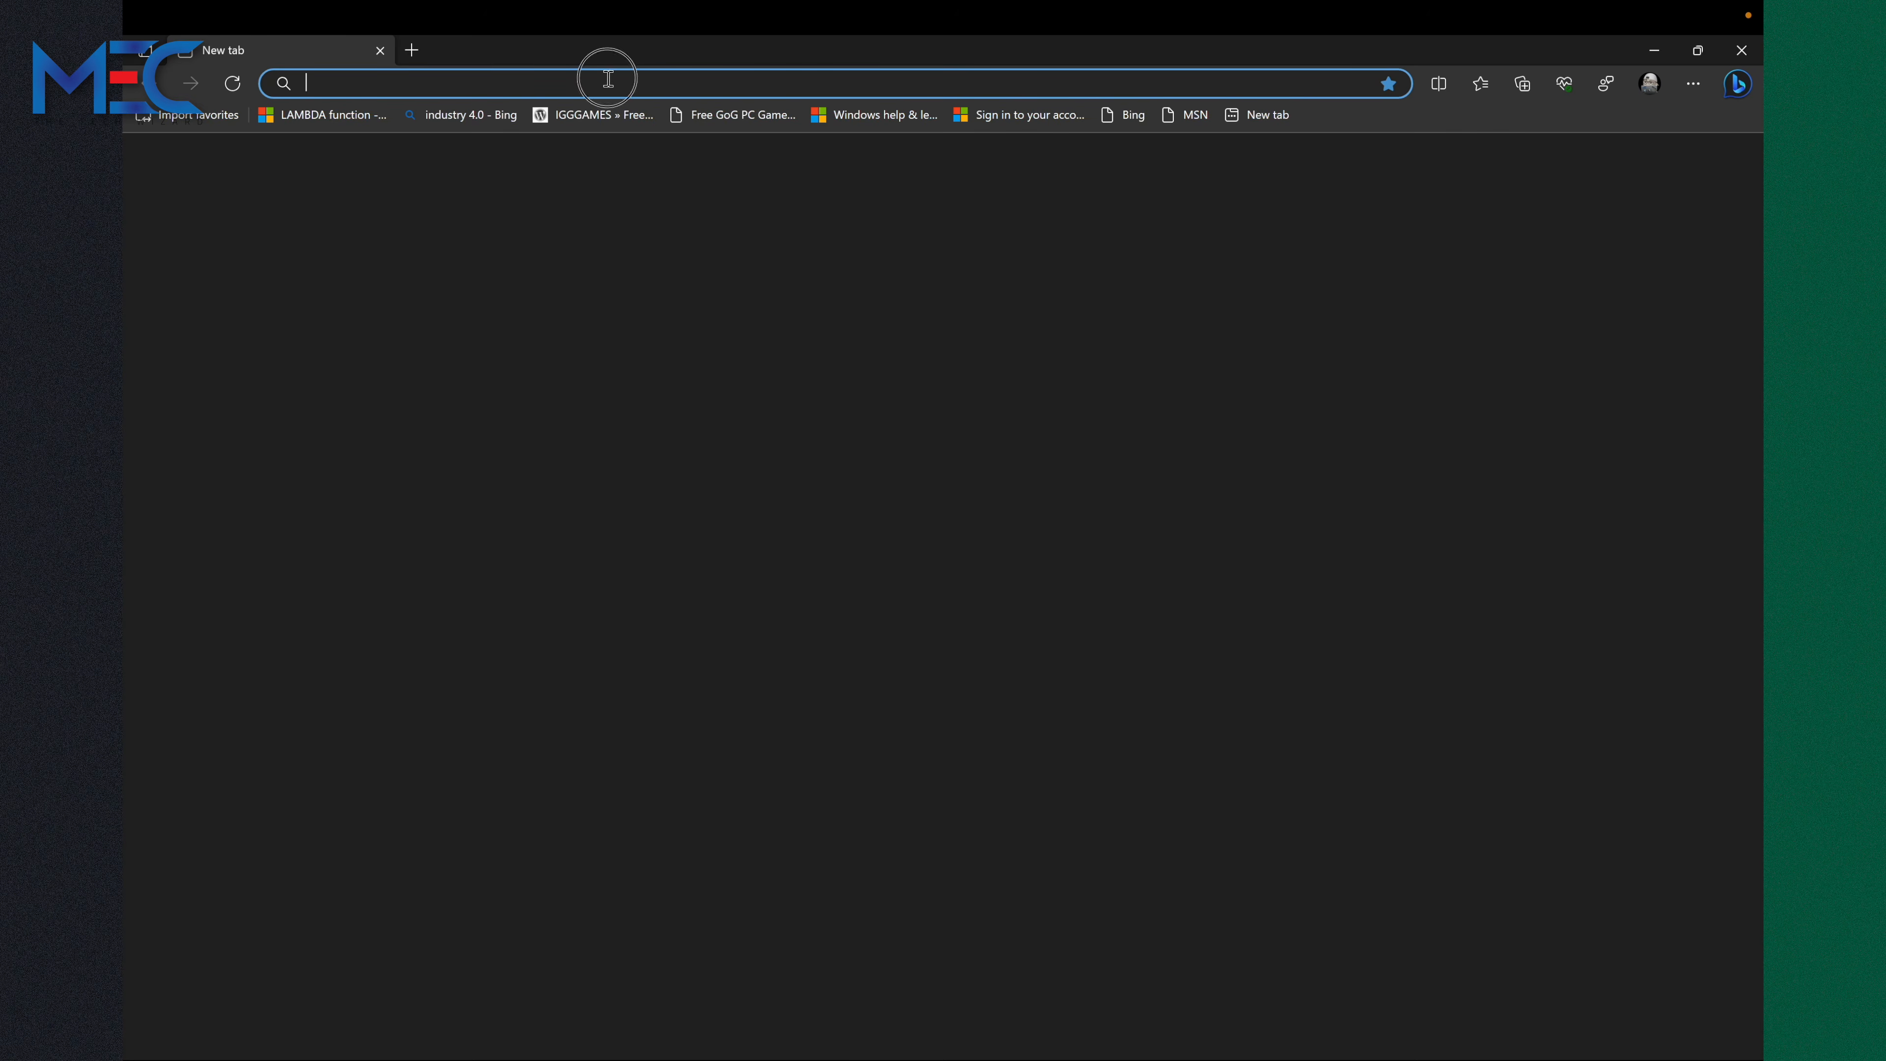
pyautogui.write('inct')
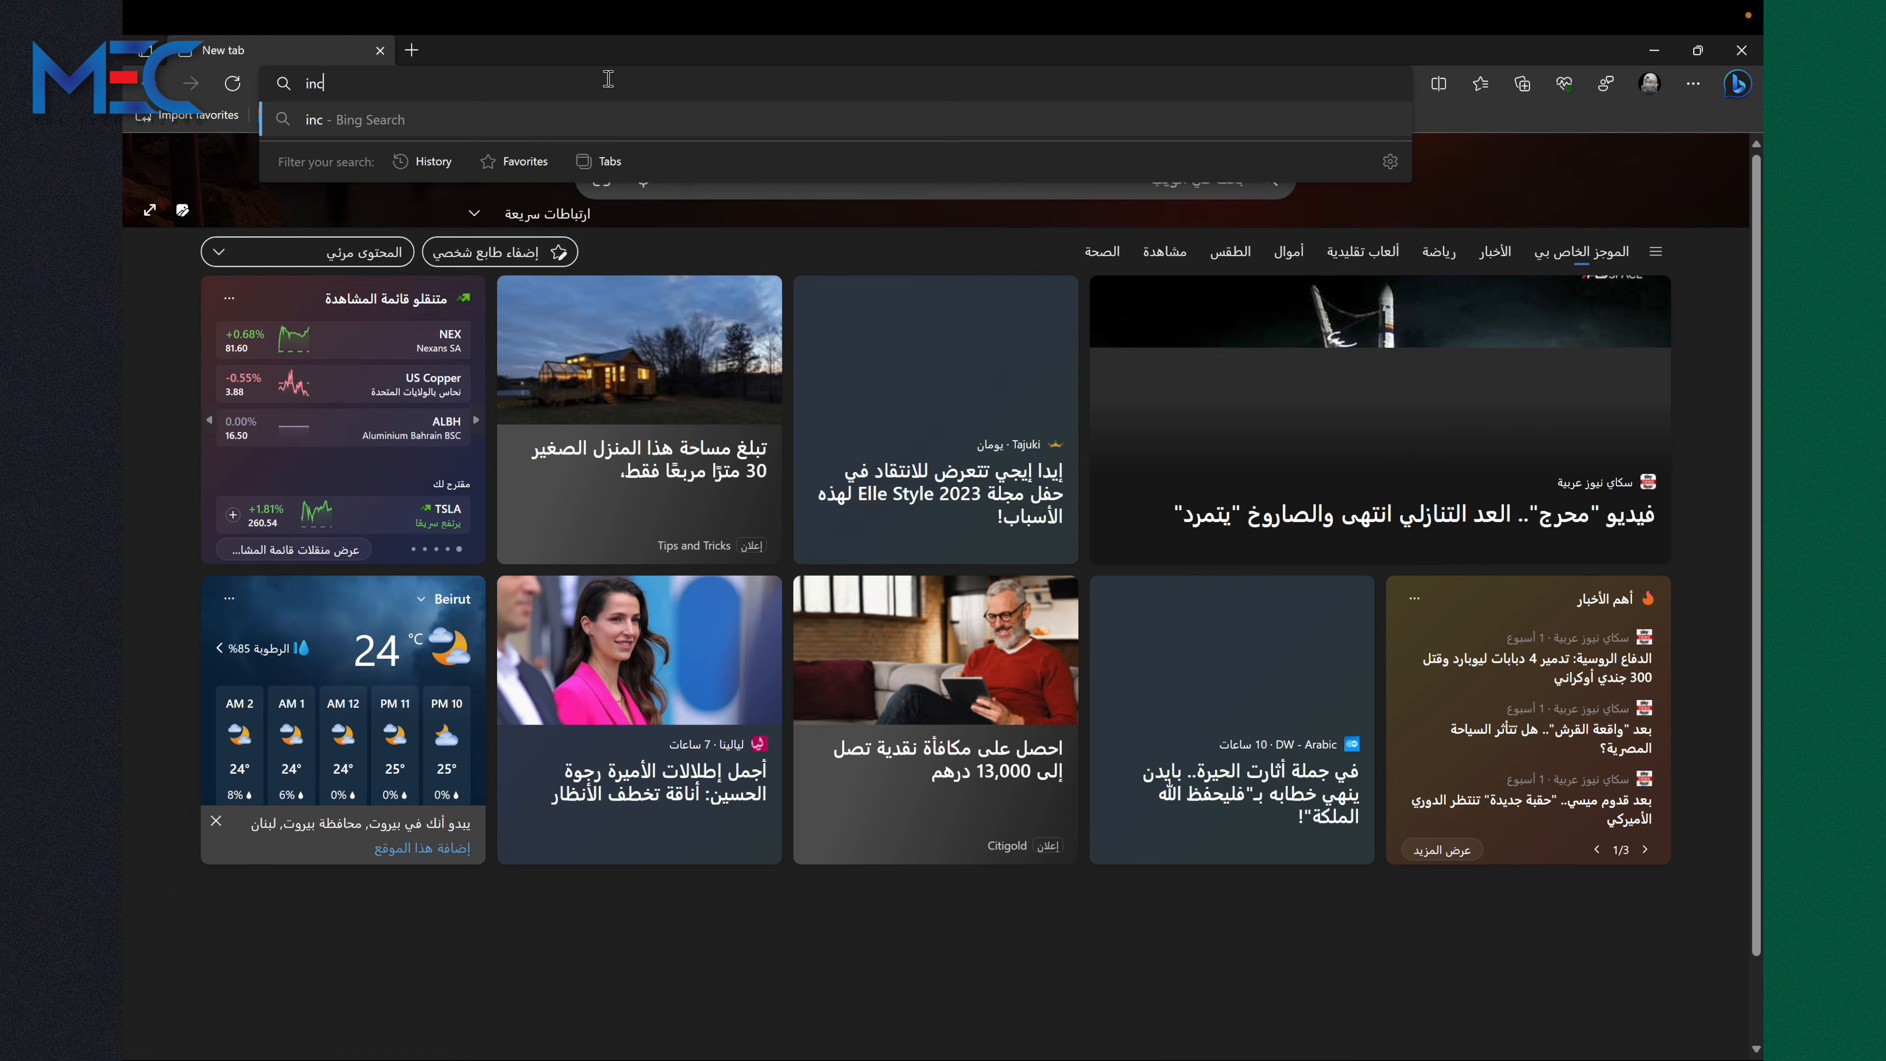
pyautogui.press('BackSpace')
pyautogui.write('rease icon')
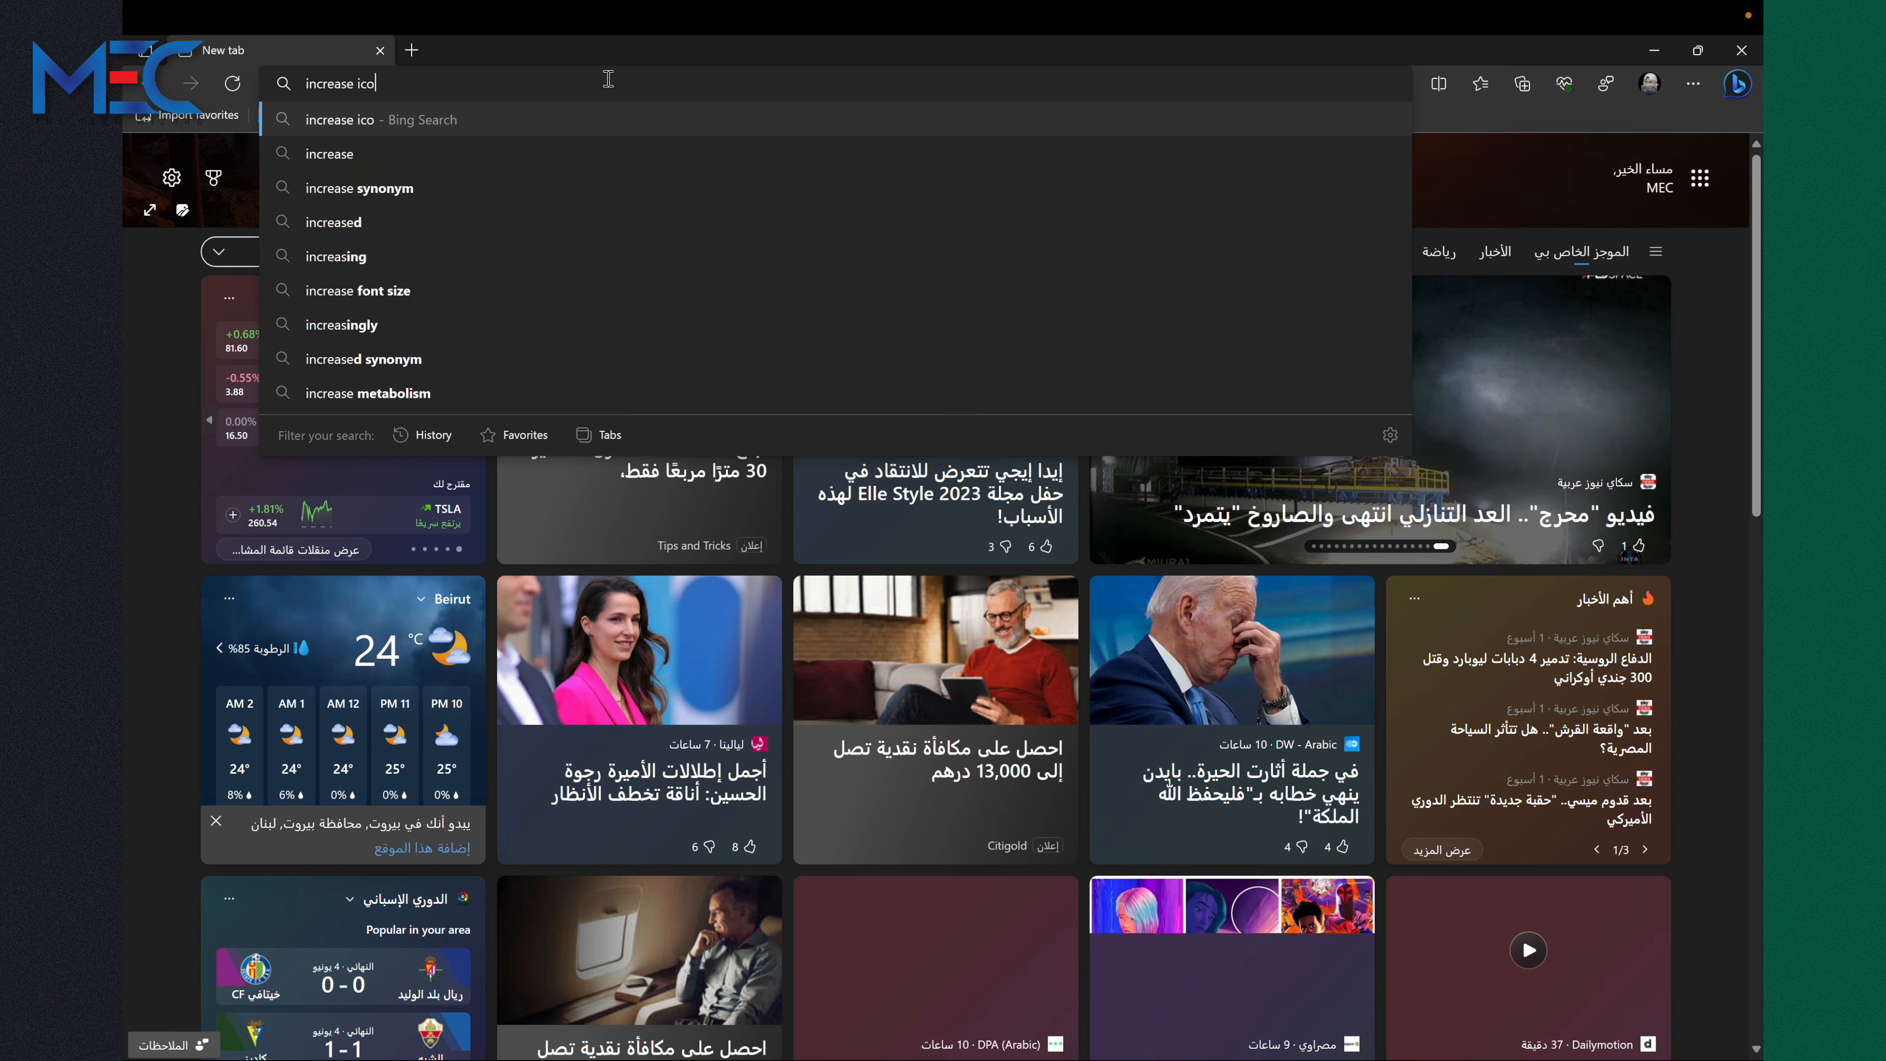
pyautogui.press('Return')
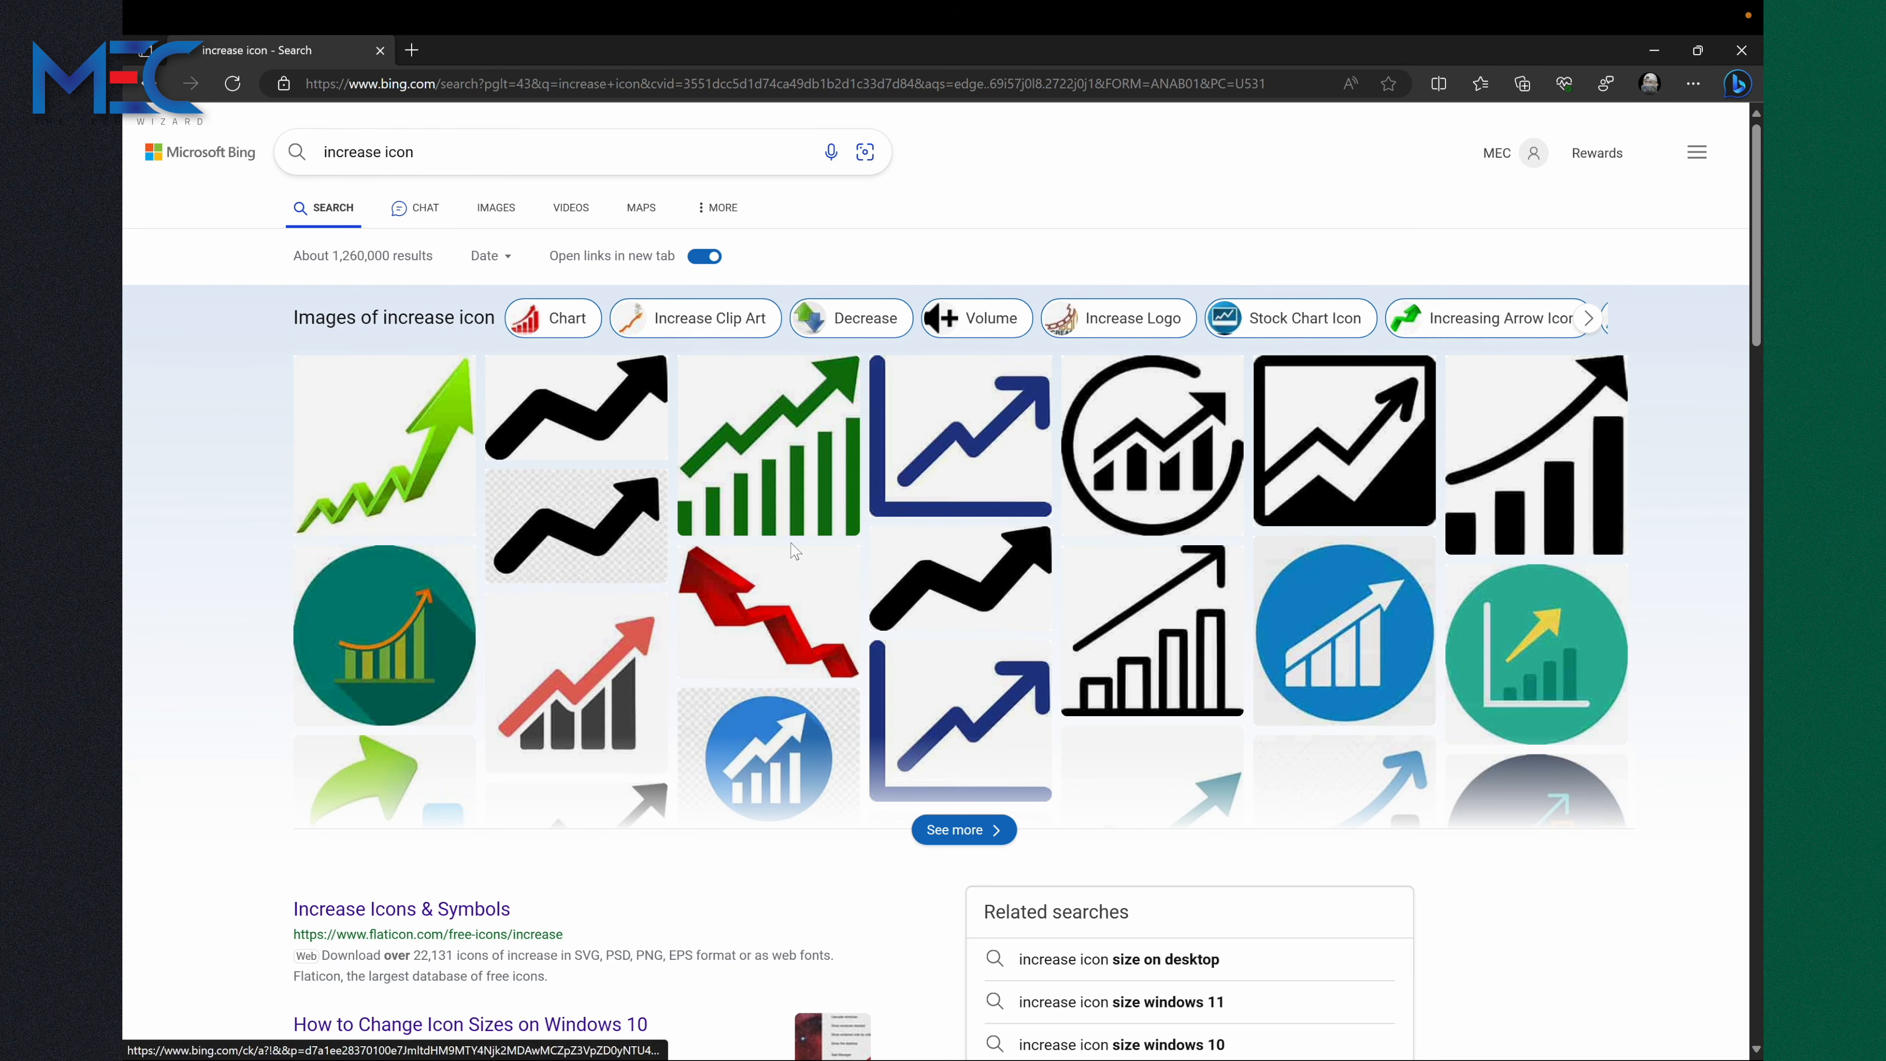
# Save the red arrow growth chart icon as R.png in Pictures > Camera Roll and close the browser to return to Power BI.
pyautogui.click(630, 653)
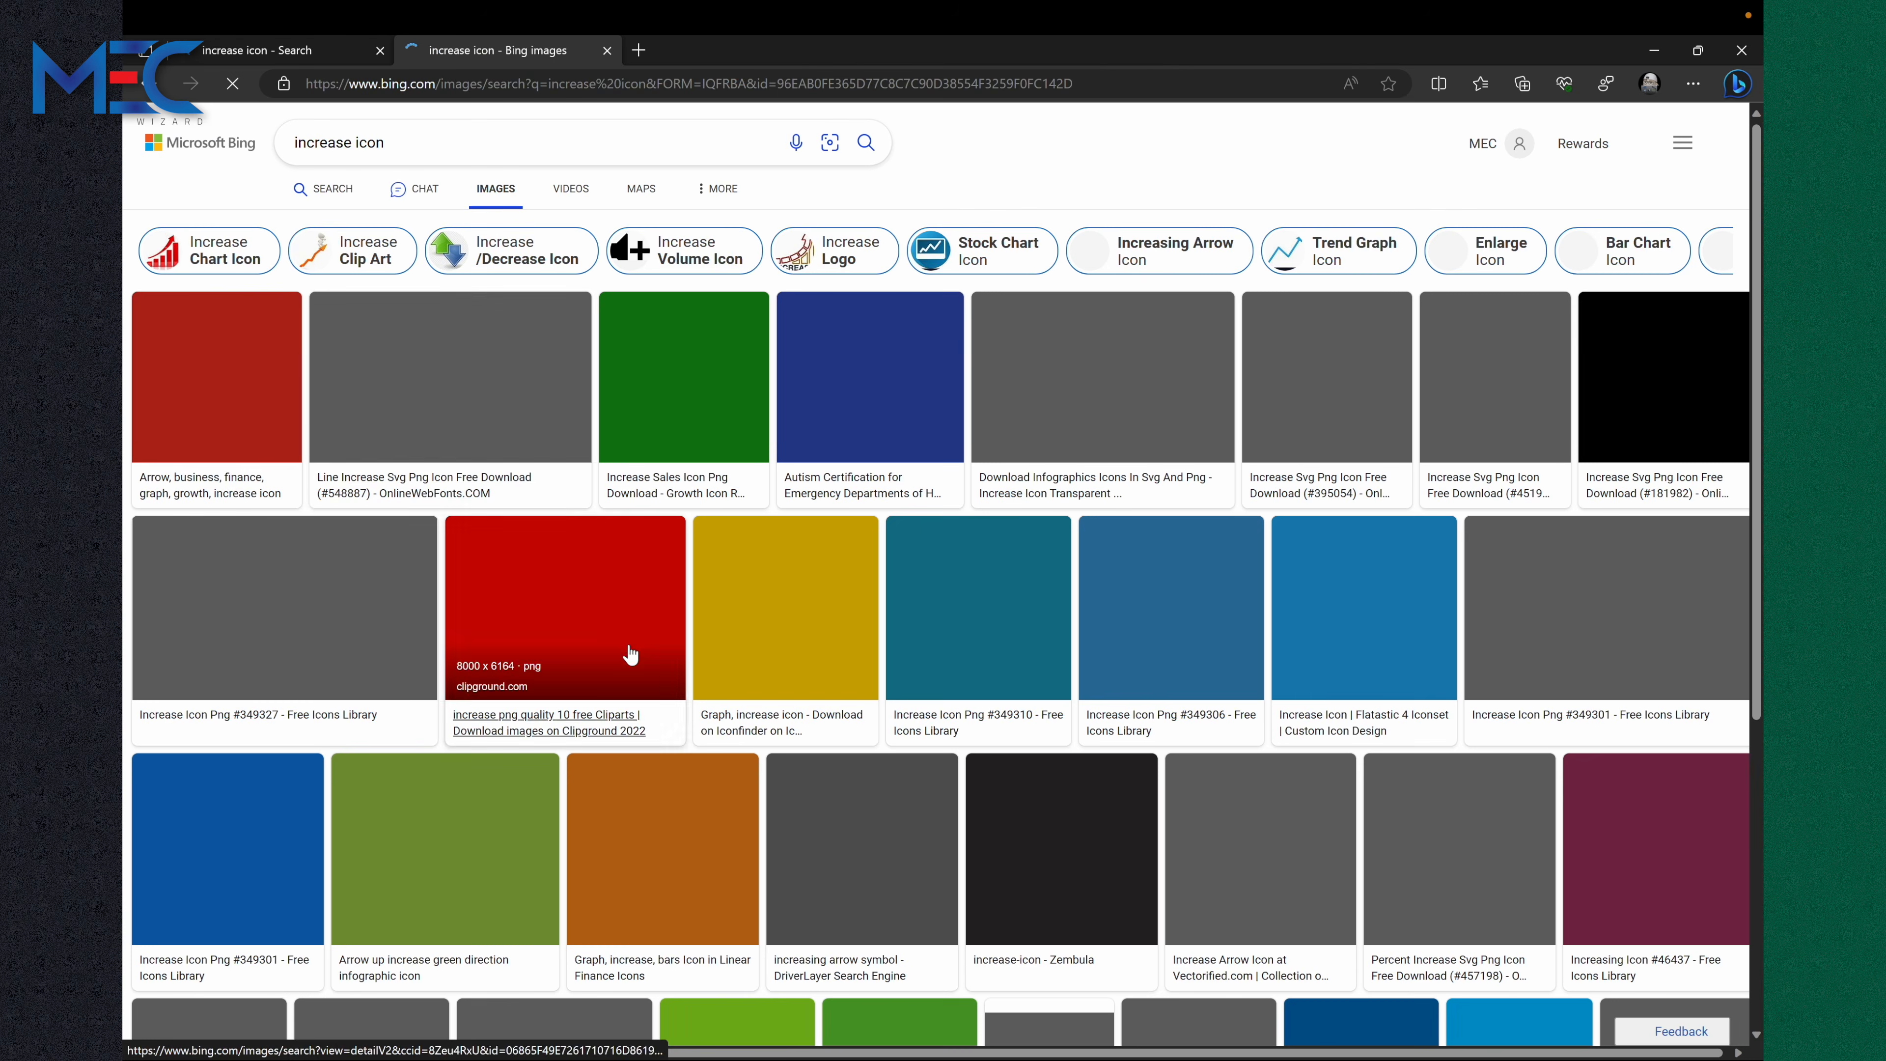
pyautogui.rightClick(785, 438)
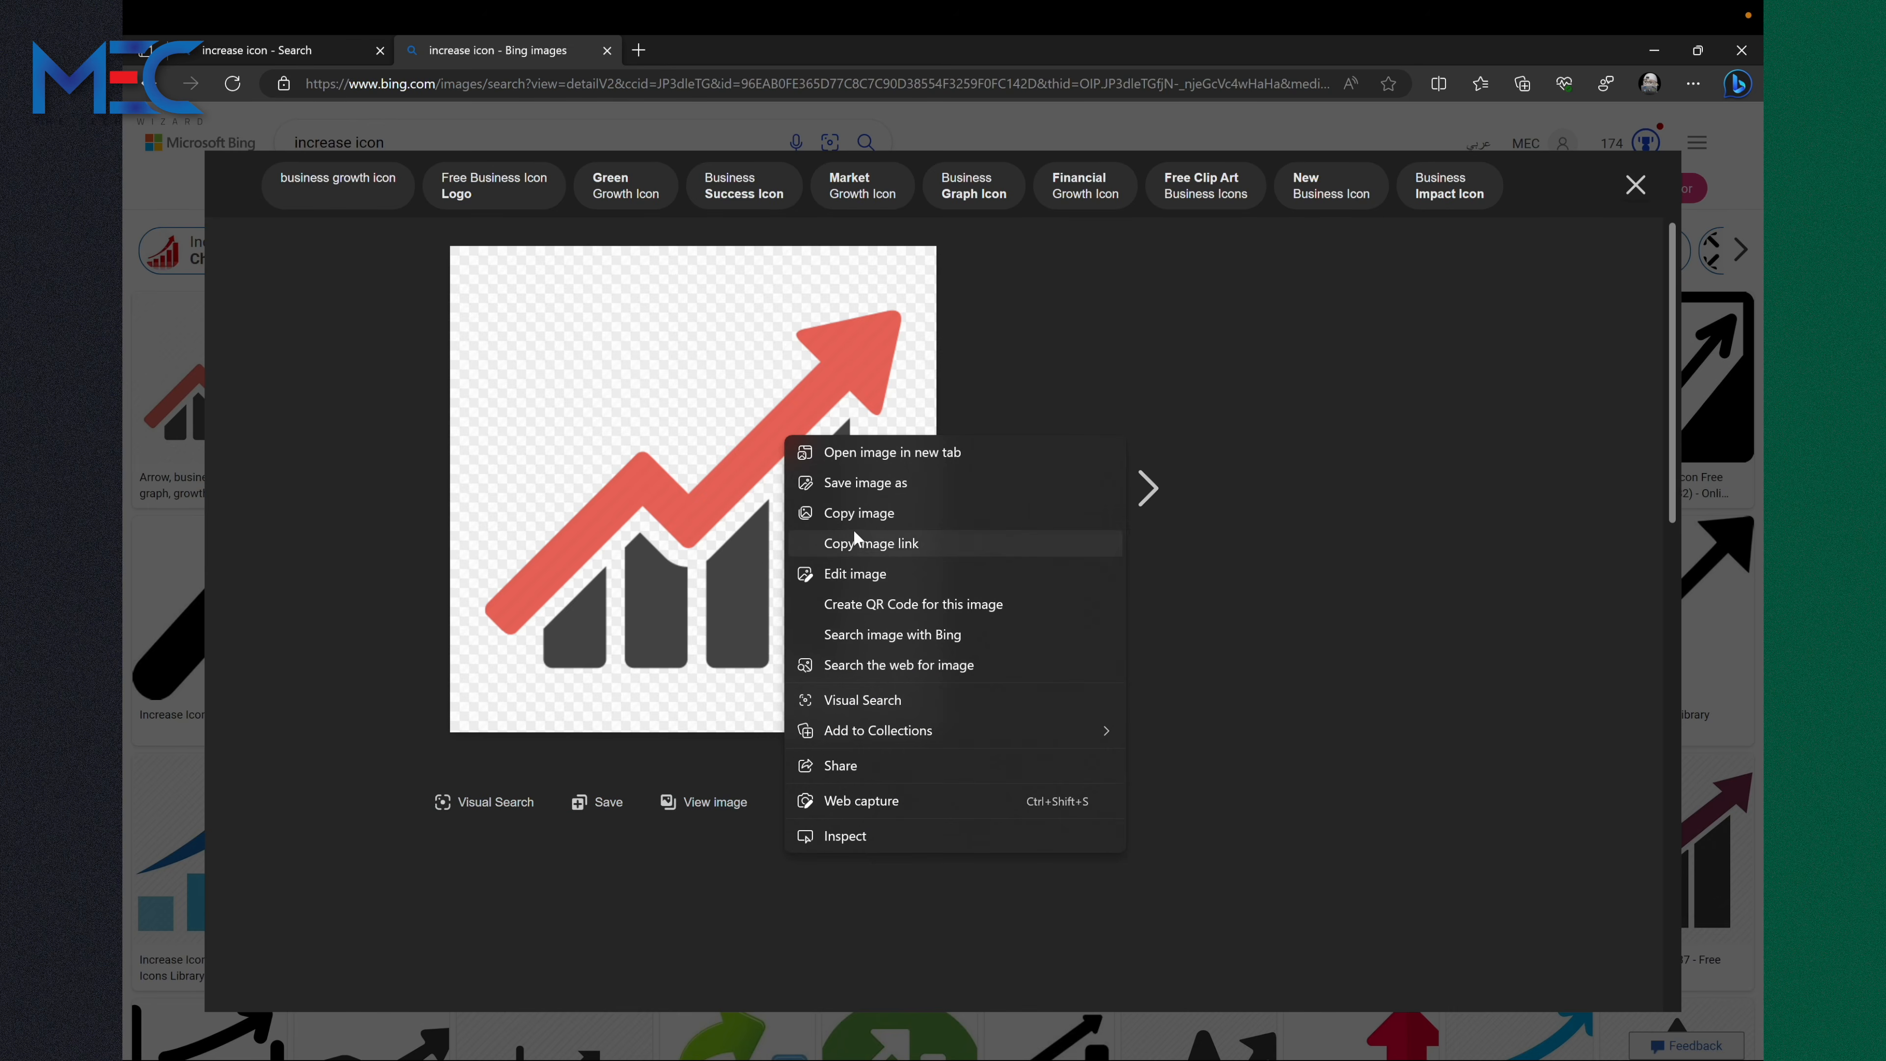
pyautogui.click(860, 488)
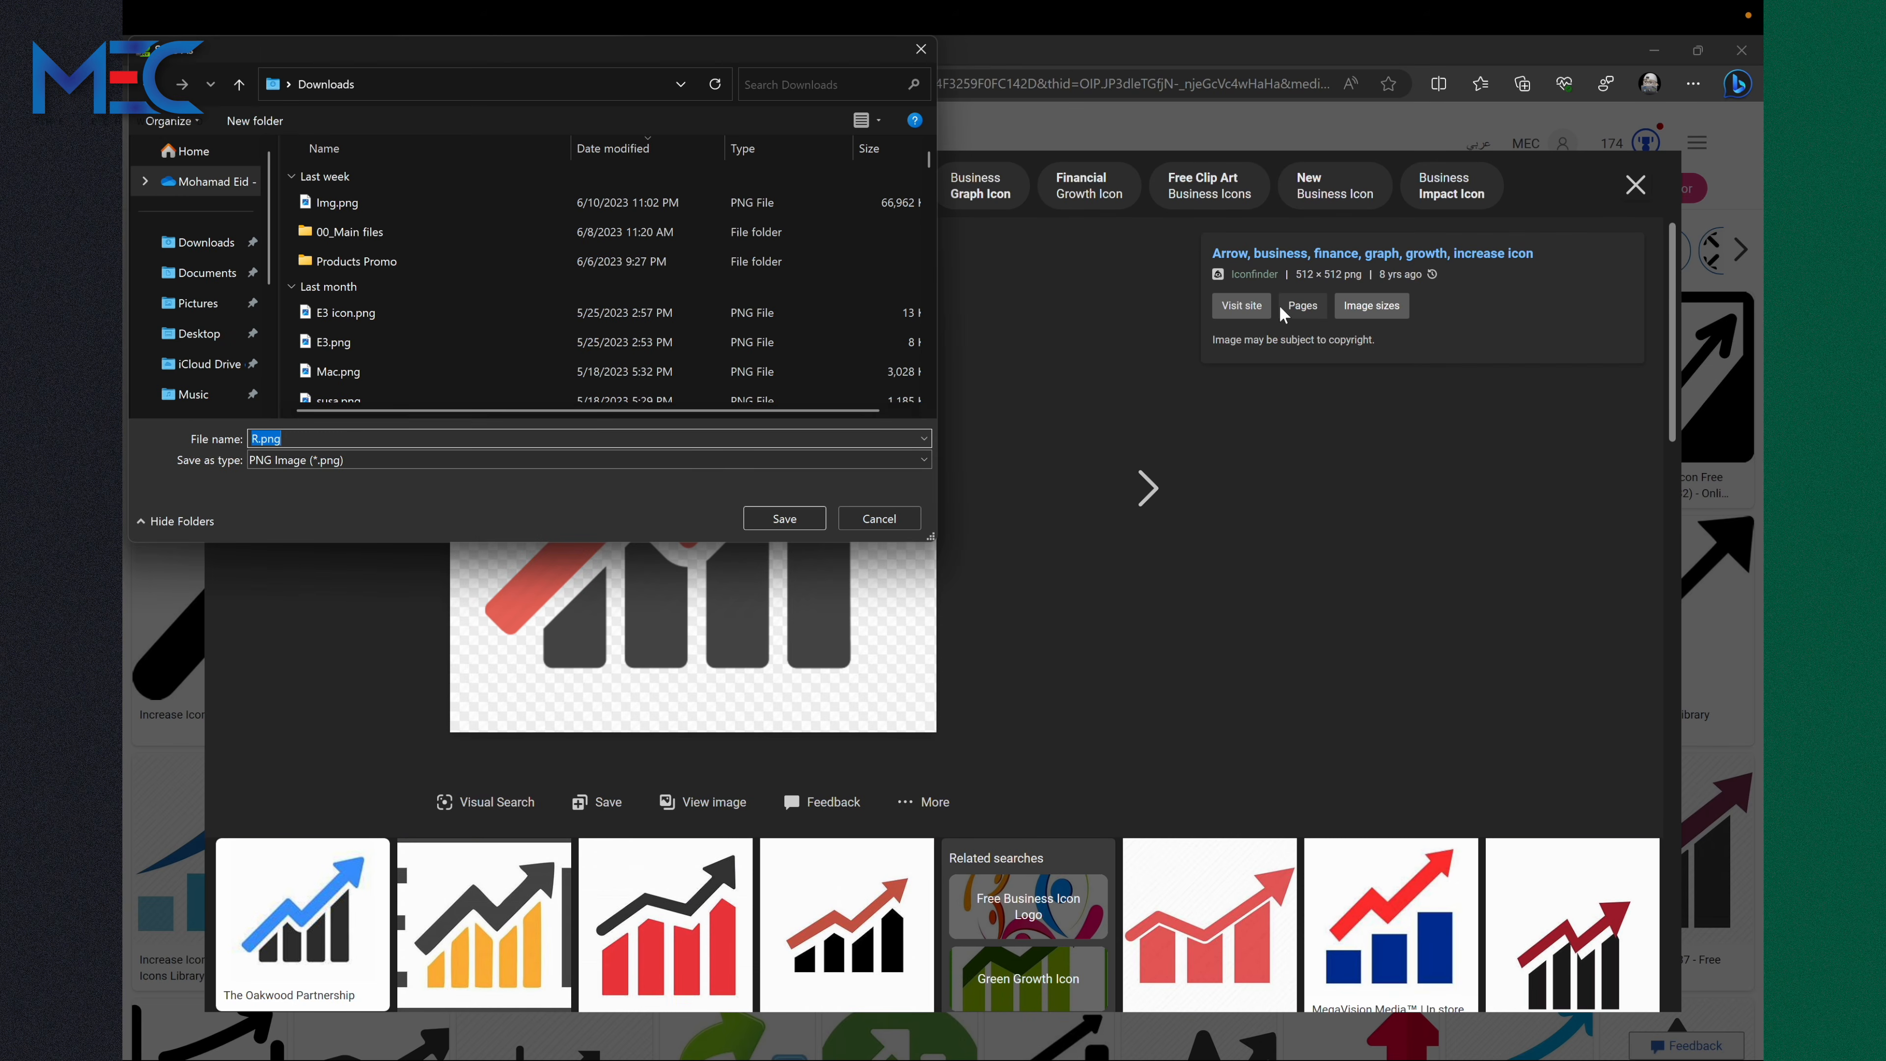
pyautogui.click(199, 304)
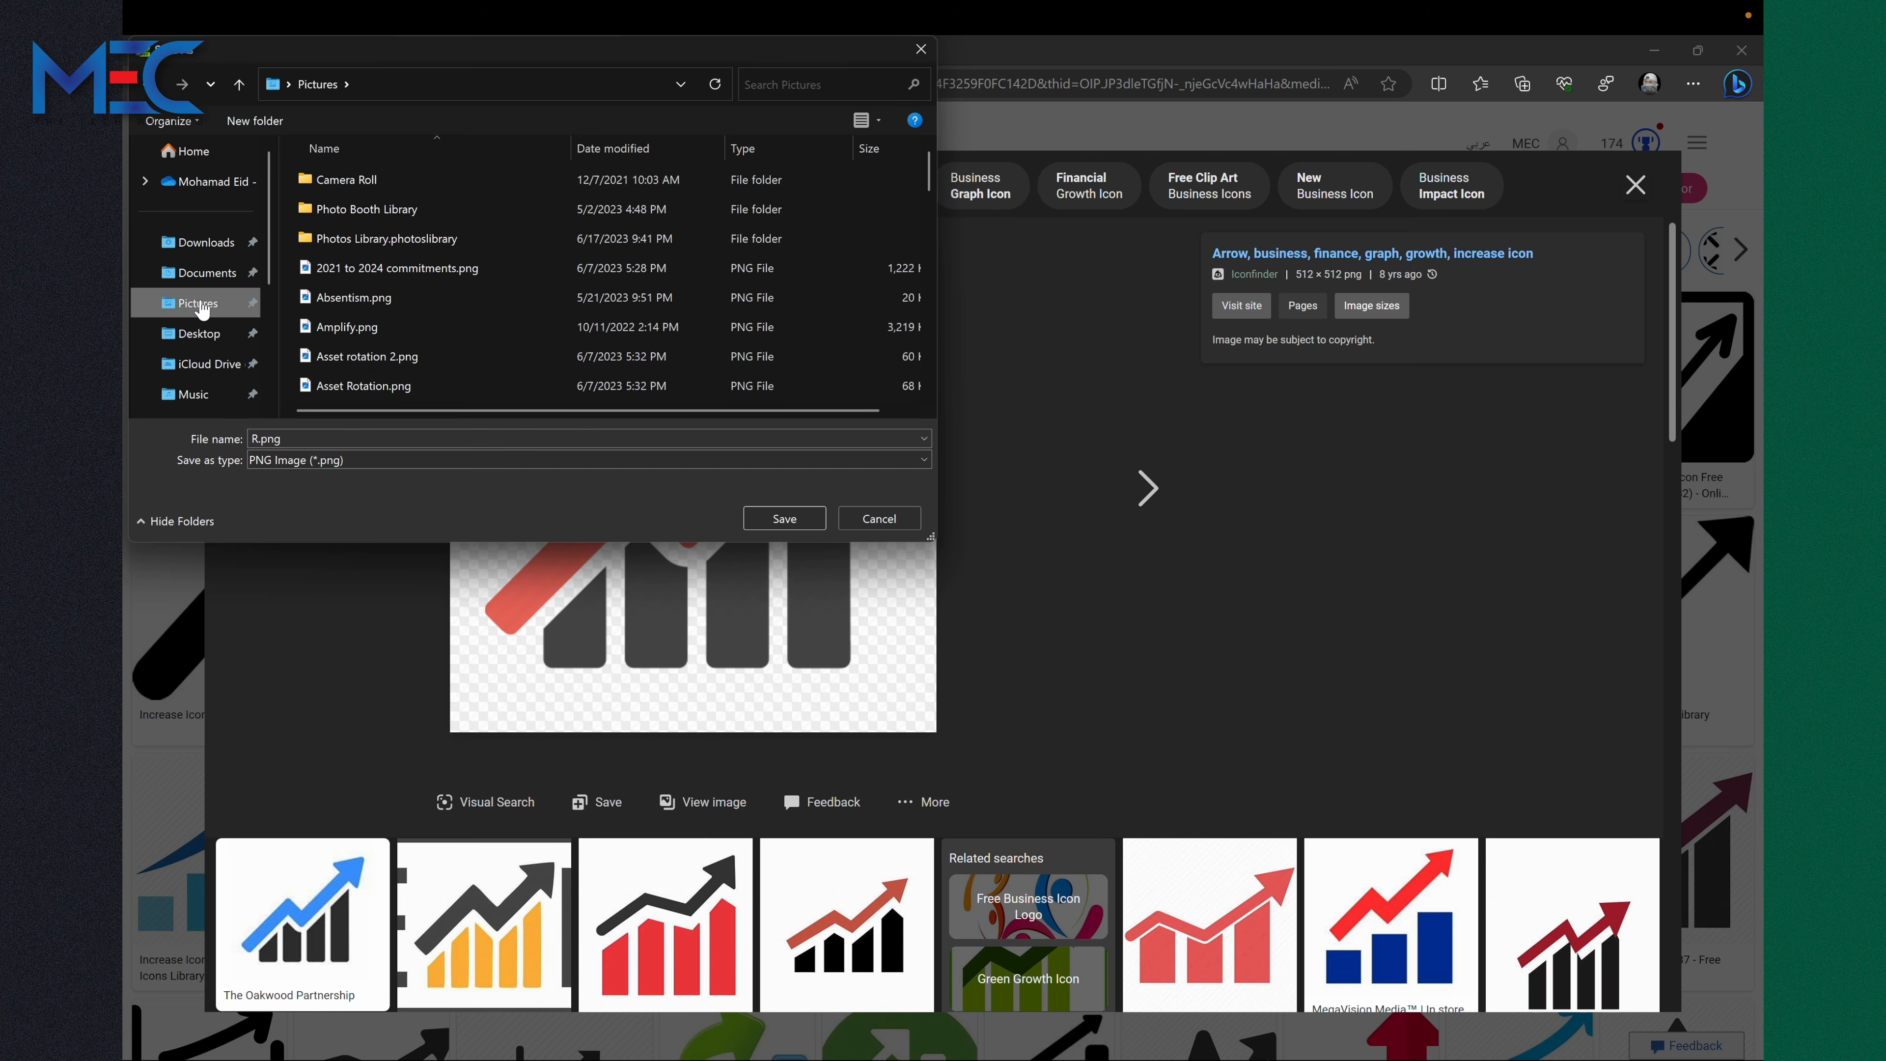
pyautogui.doubleClick(346, 181)
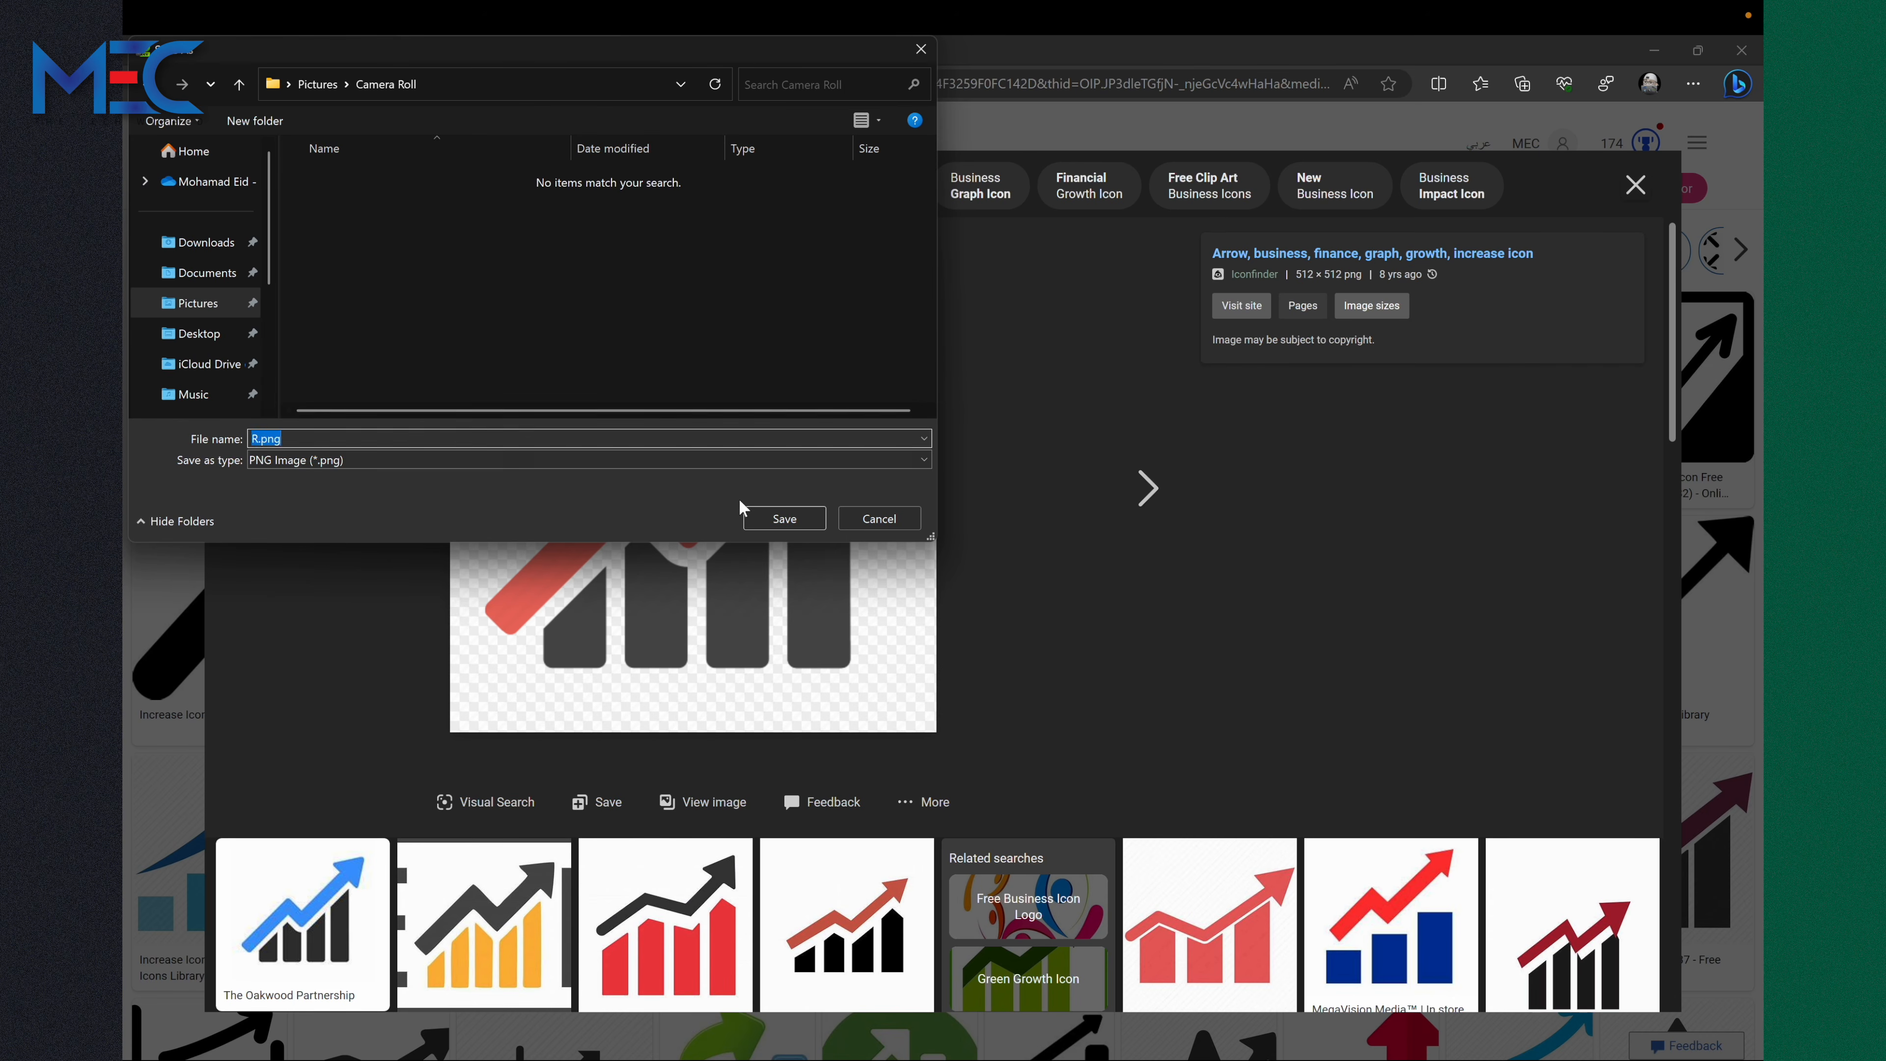
pyautogui.click(760, 517)
pyautogui.click(1636, 184)
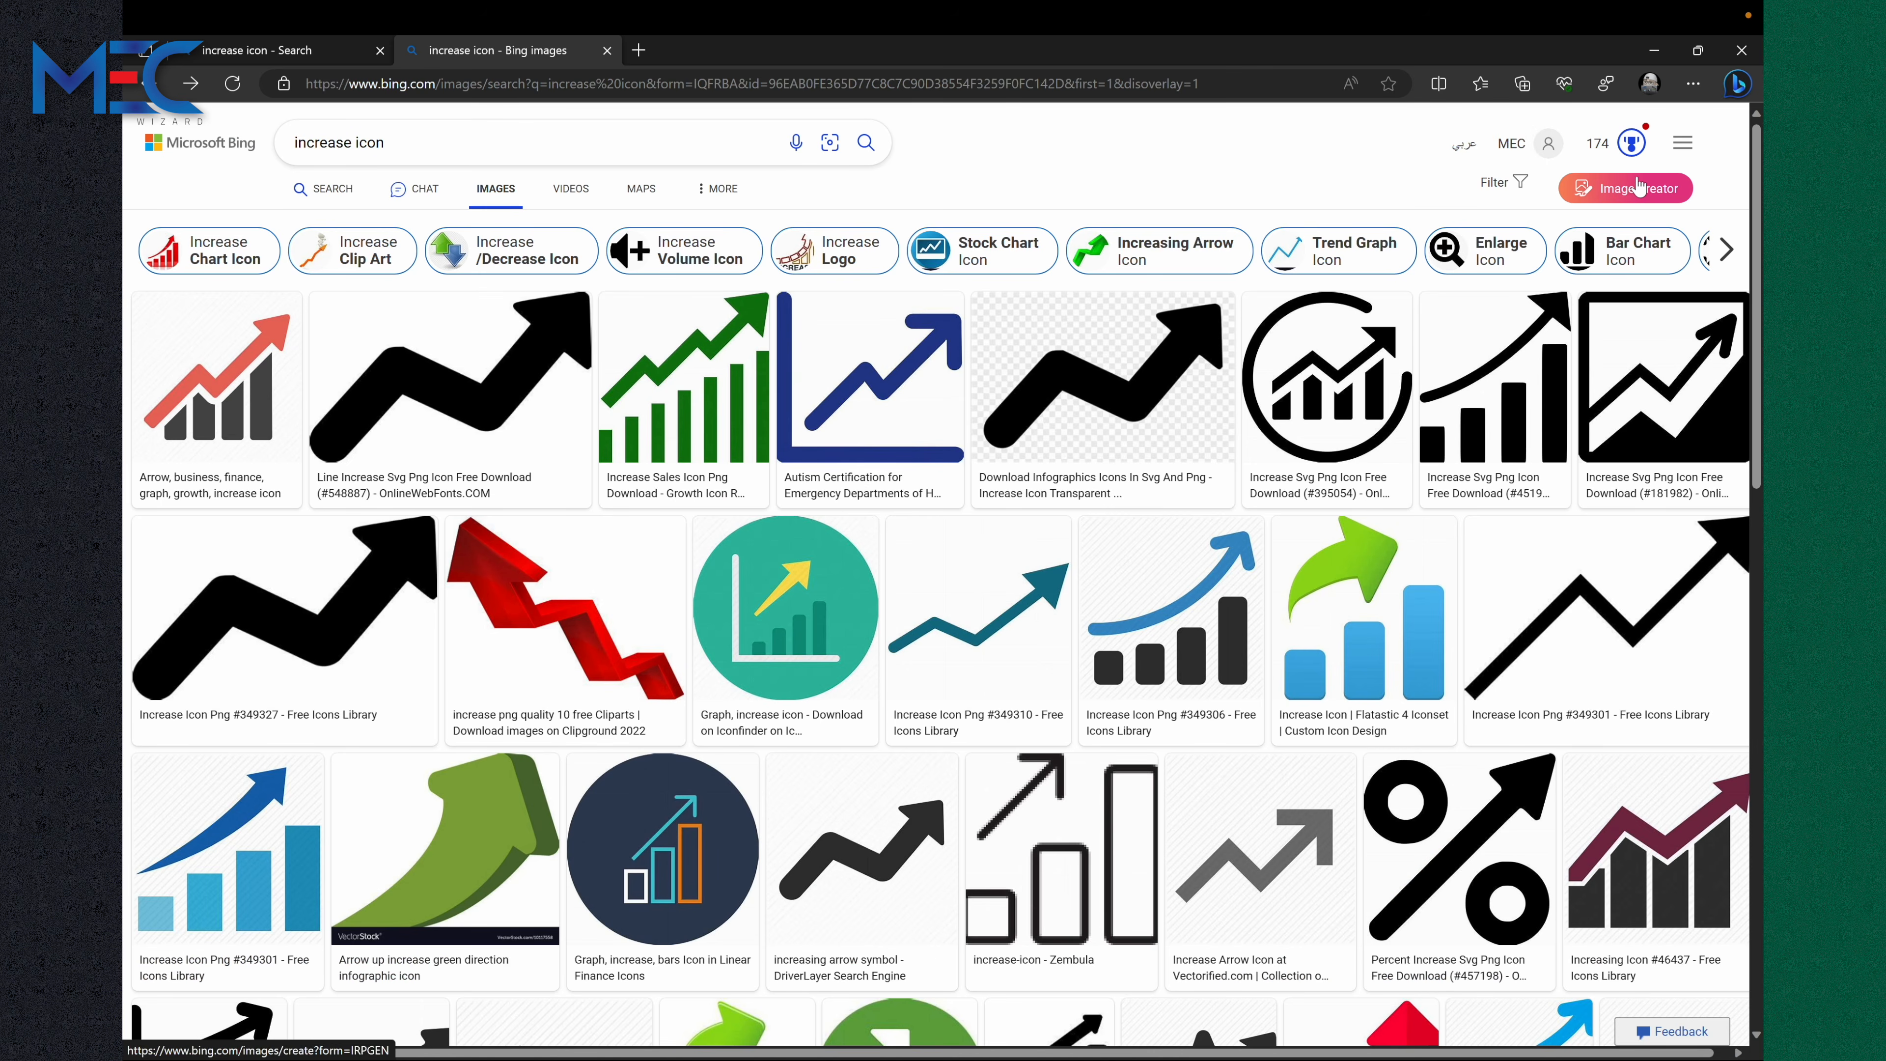
pyautogui.click(1740, 51)
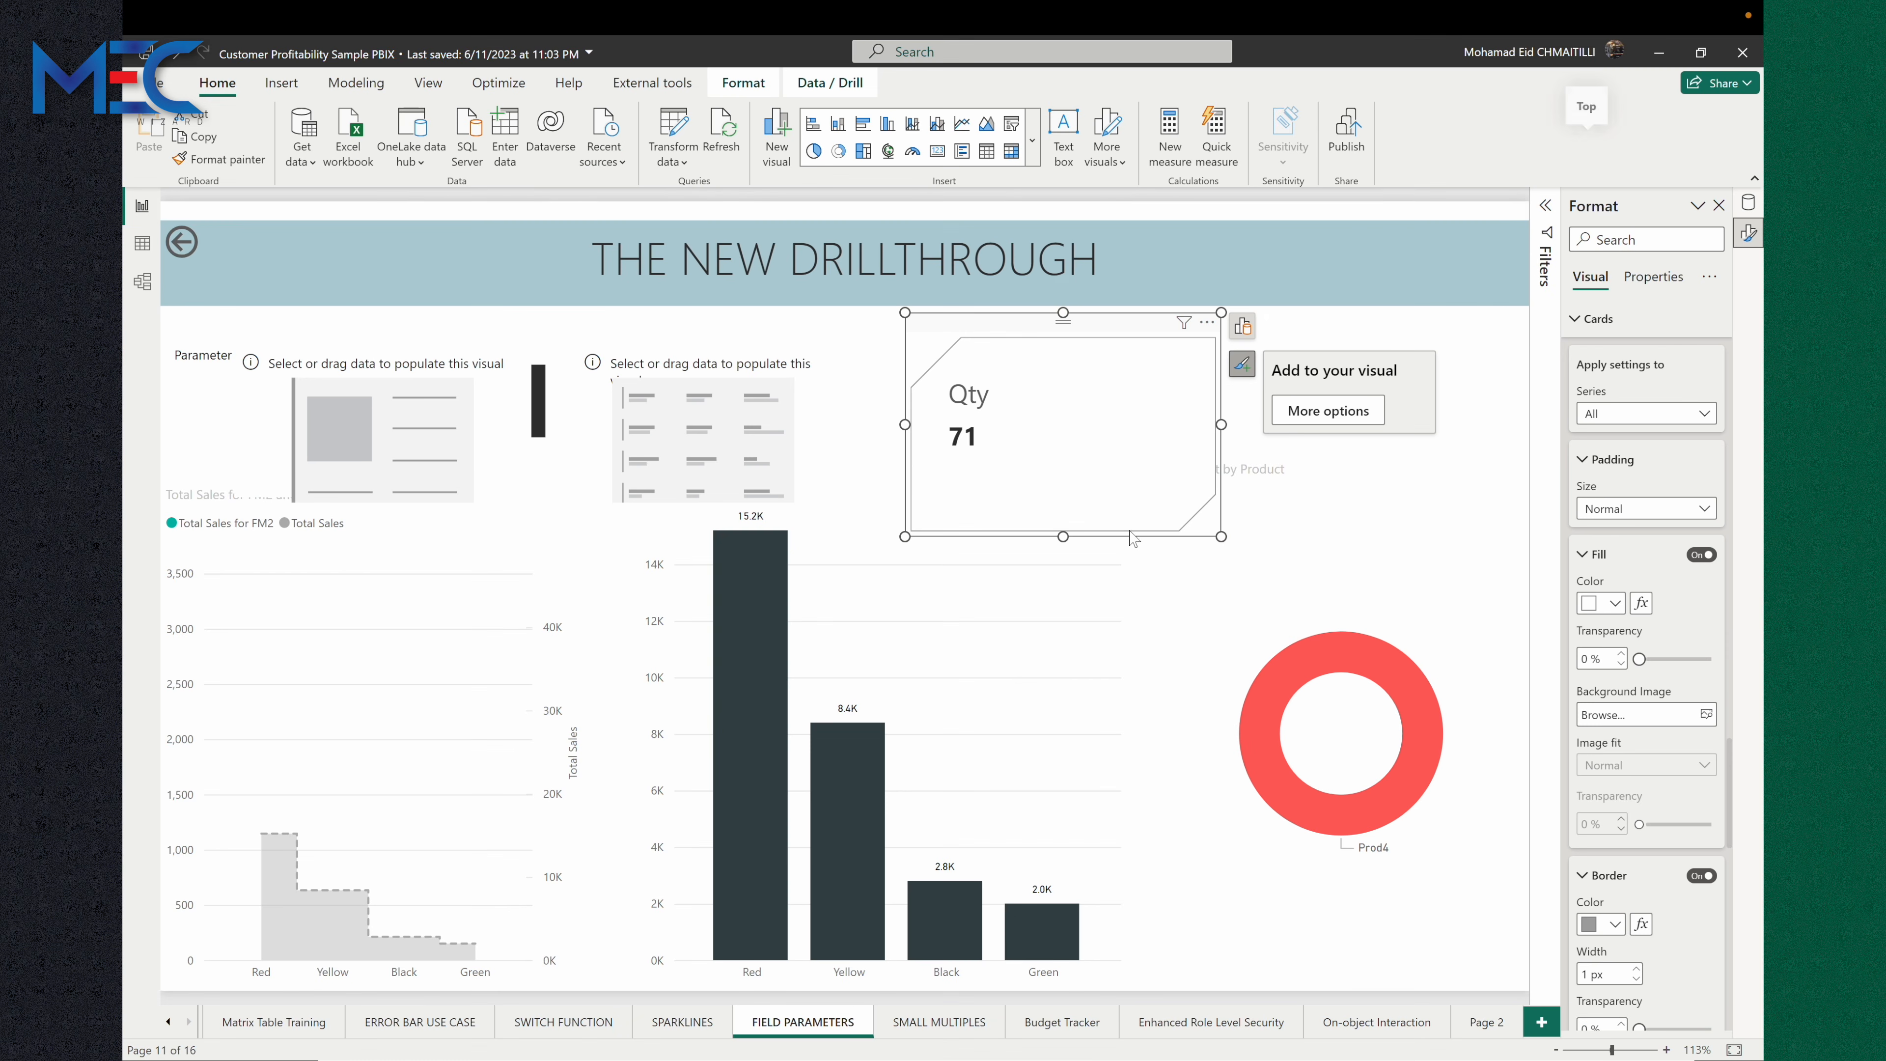
# Set R.png from \\Mac\Home\Pictures\Camera Roll as the background image of the Qty card's fill.
pyautogui.click(1702, 714)
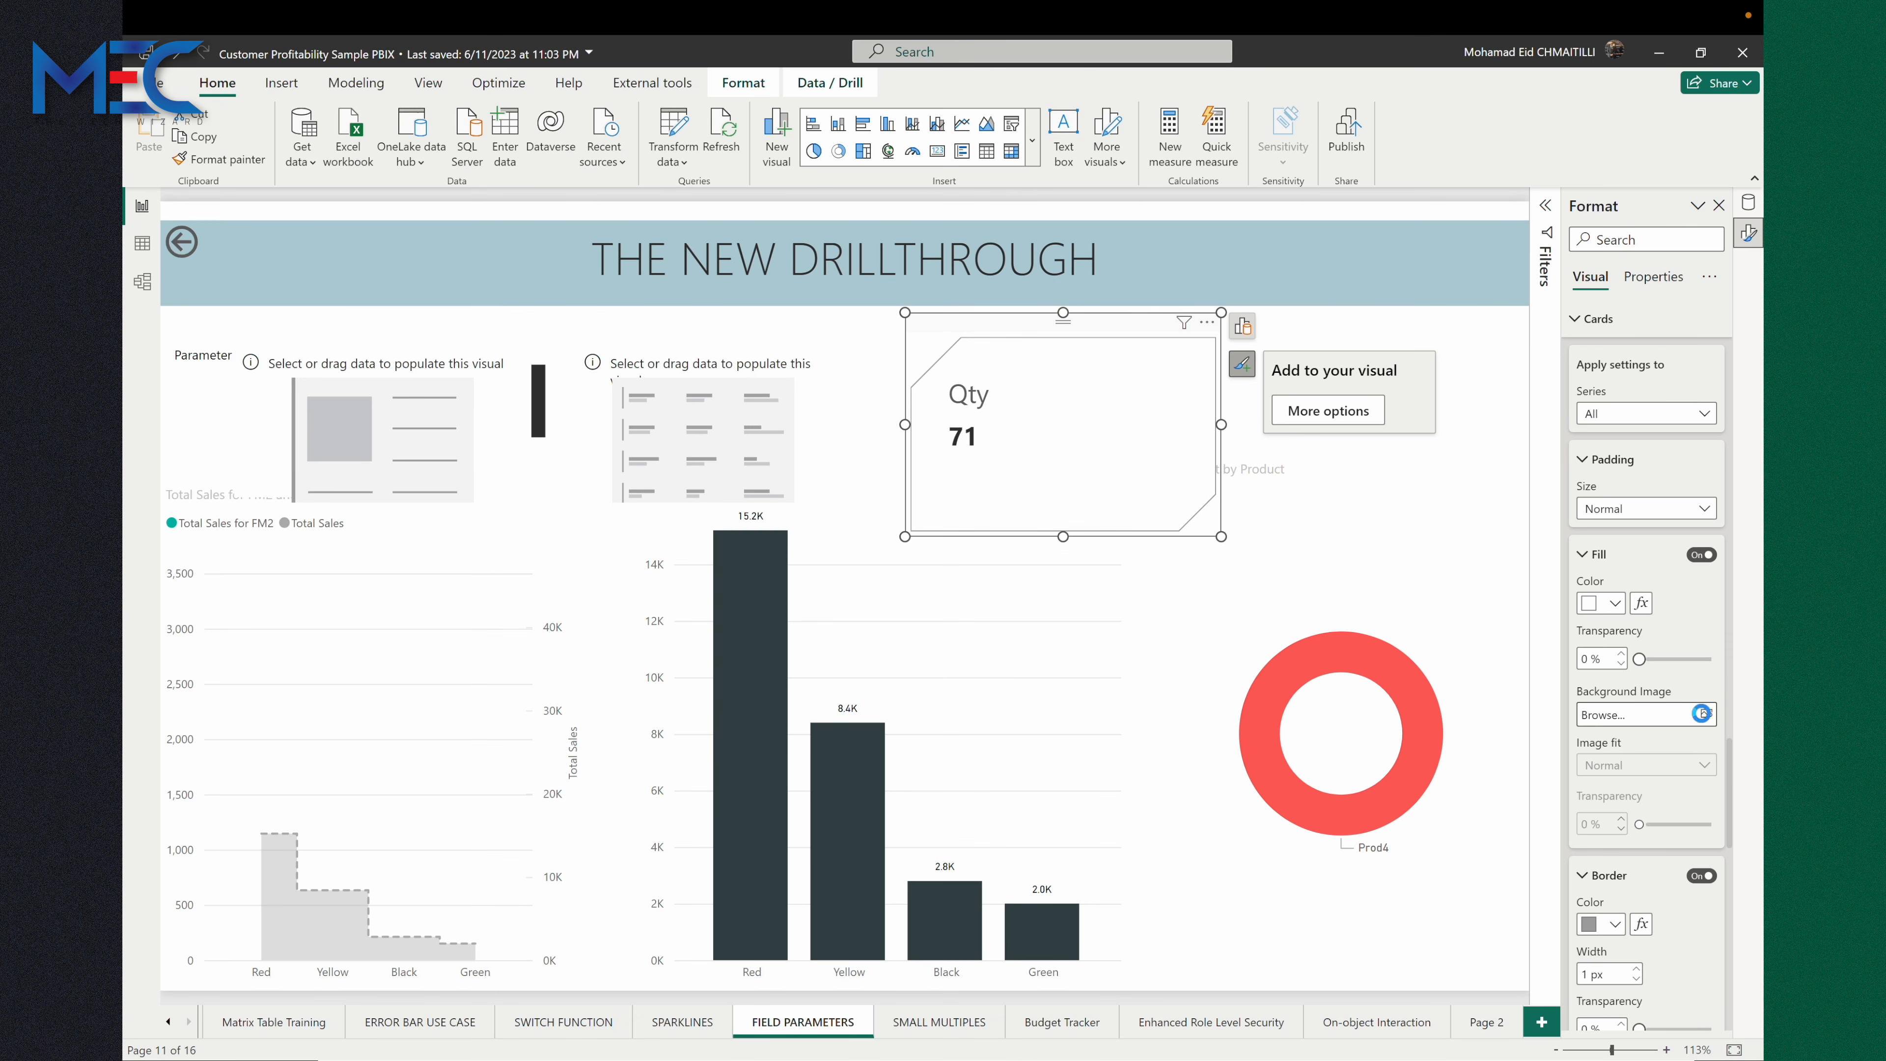
pyautogui.click(443, 93)
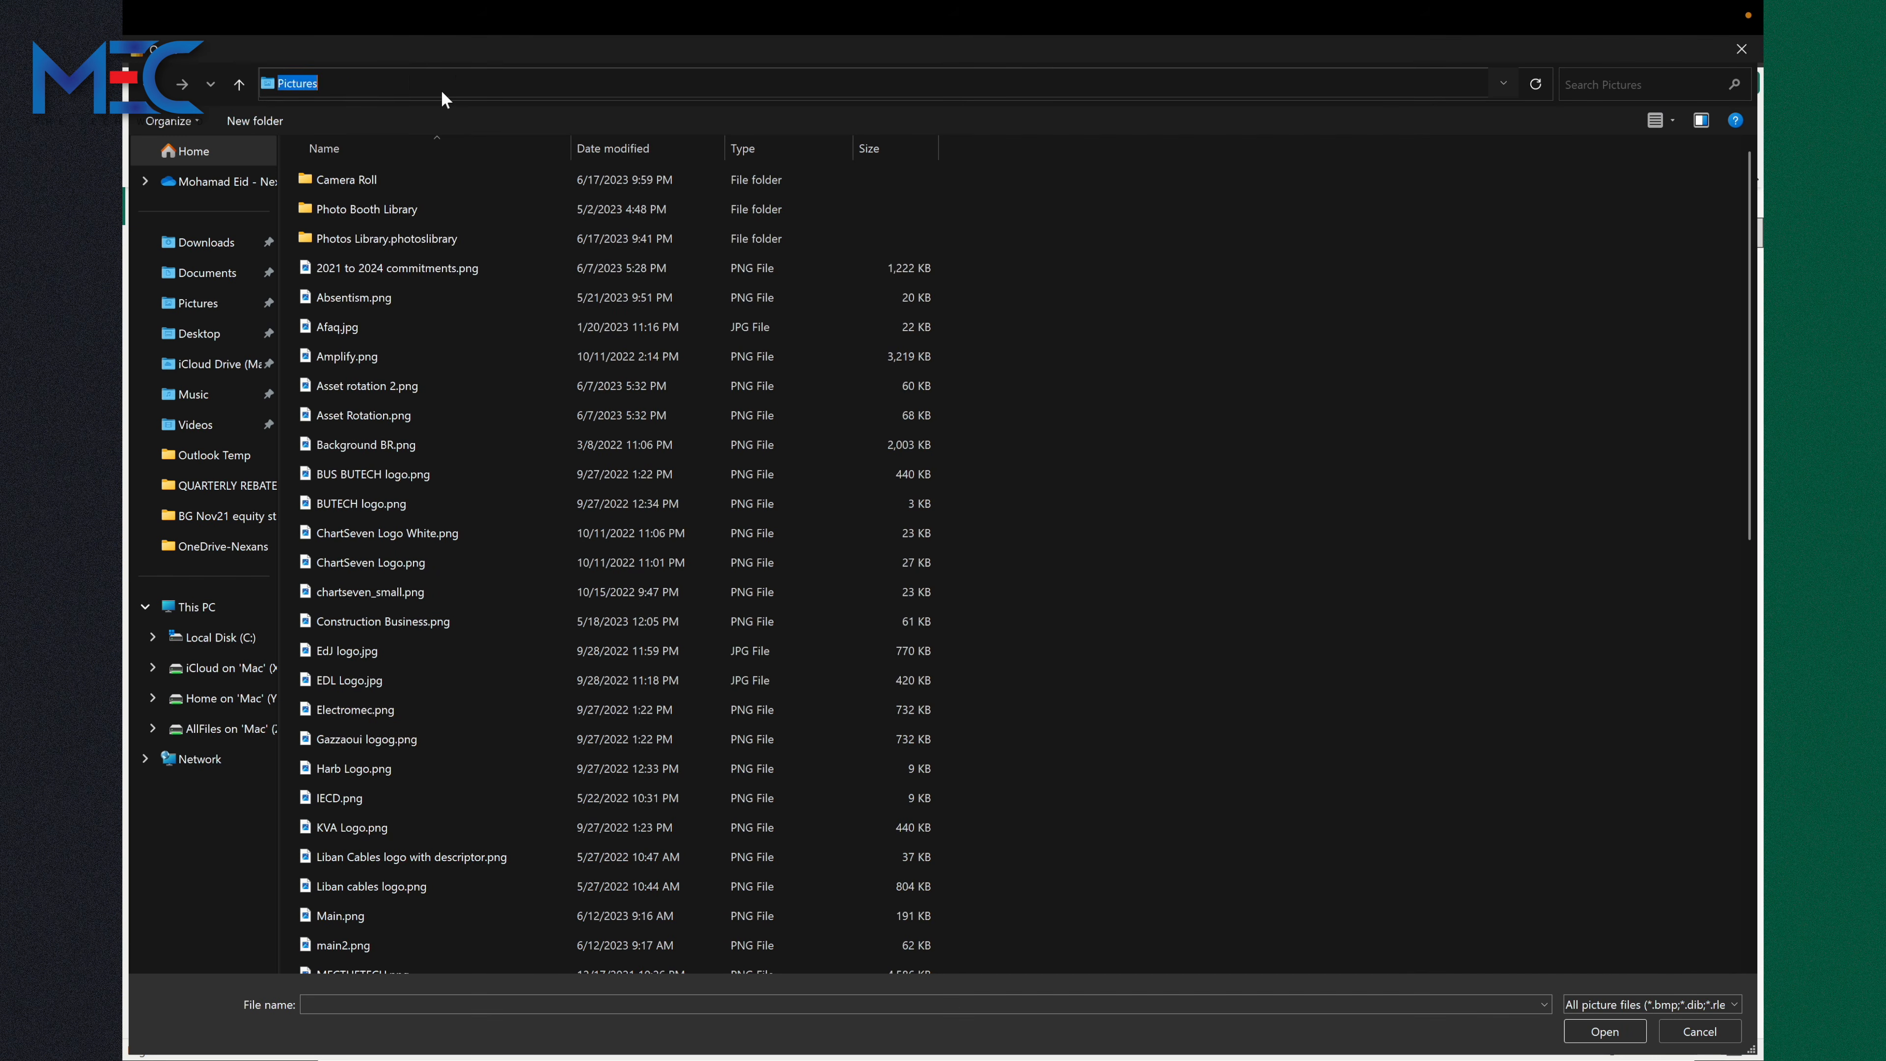
pyautogui.write('\\\\Mac\\Home\\Pictures\\Camera Roll')
pyautogui.press('Return')
pyautogui.doubleClick(332, 181)
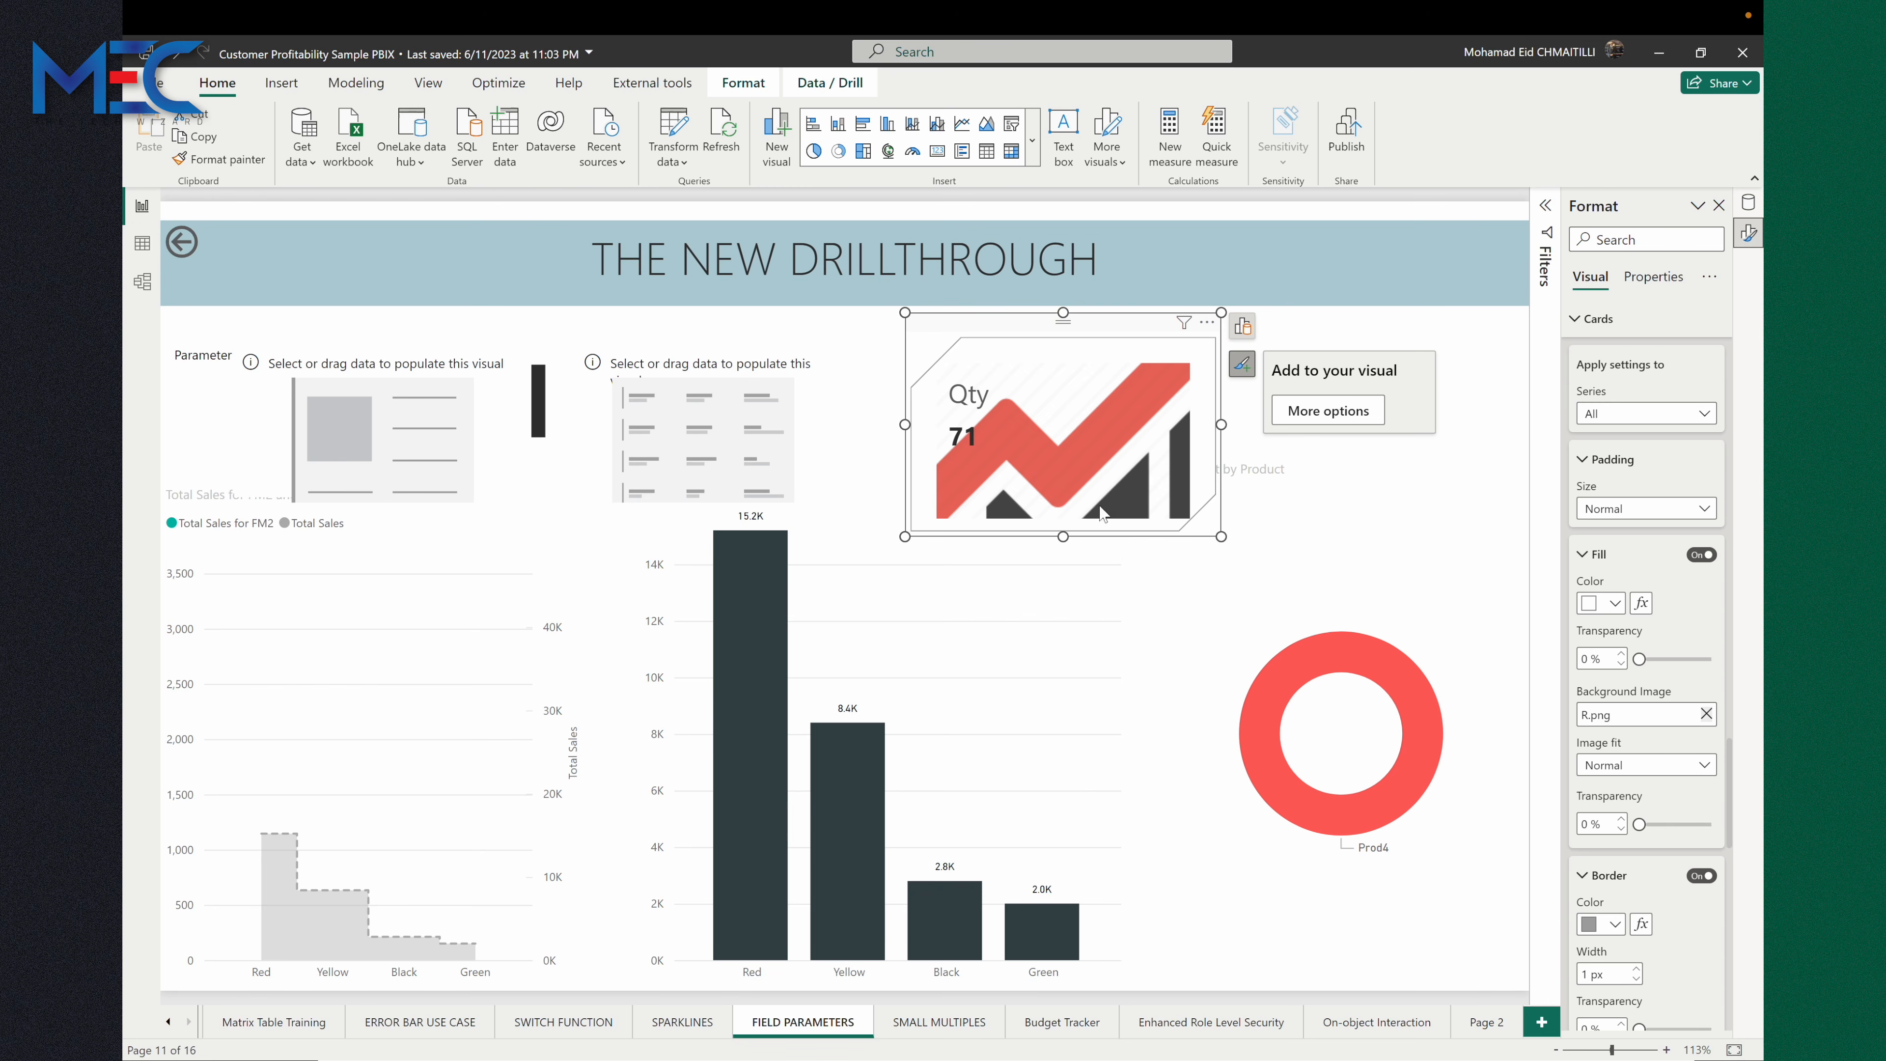
# Try the Fit option for the card's background image and set the image fit to Fill.
pyautogui.scroll(-3, 1601, 846)
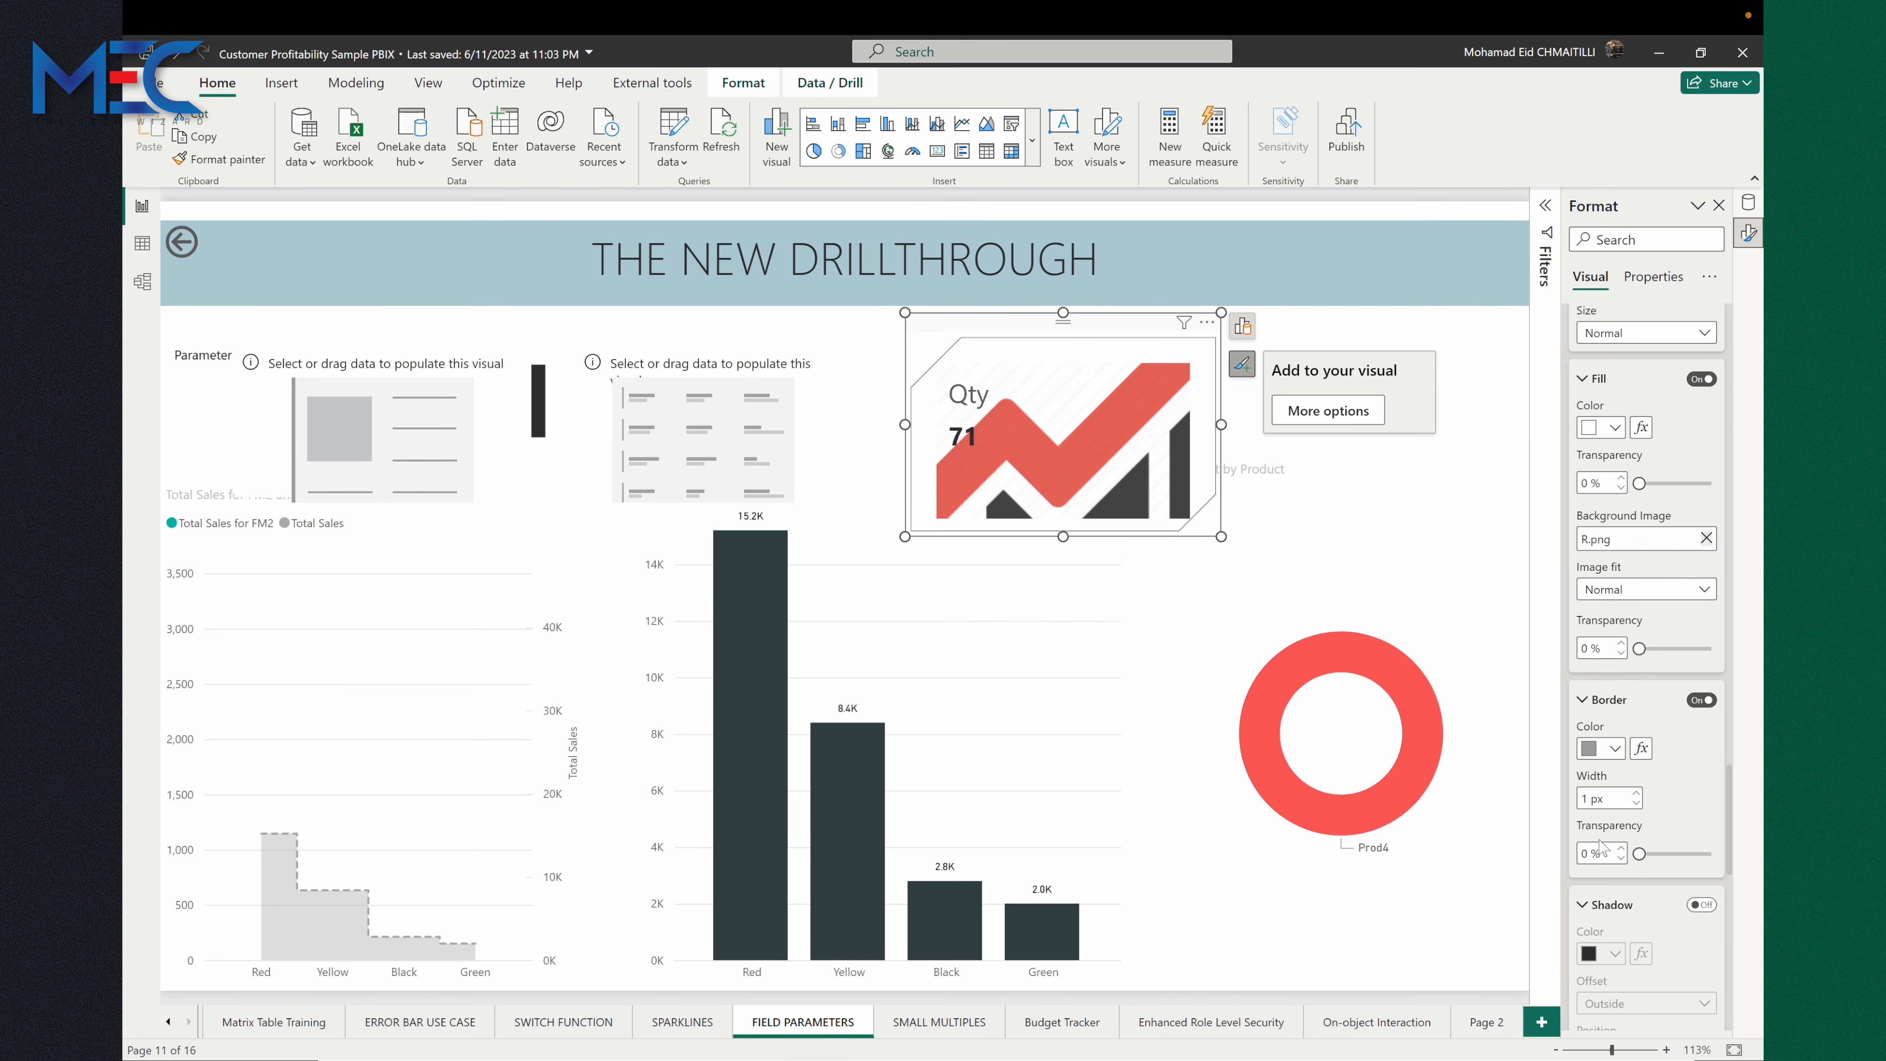
pyautogui.scroll(-2, 1600, 846)
pyautogui.scroll(3, 1619, 743)
pyautogui.click(1639, 663)
pyautogui.click(1608, 706)
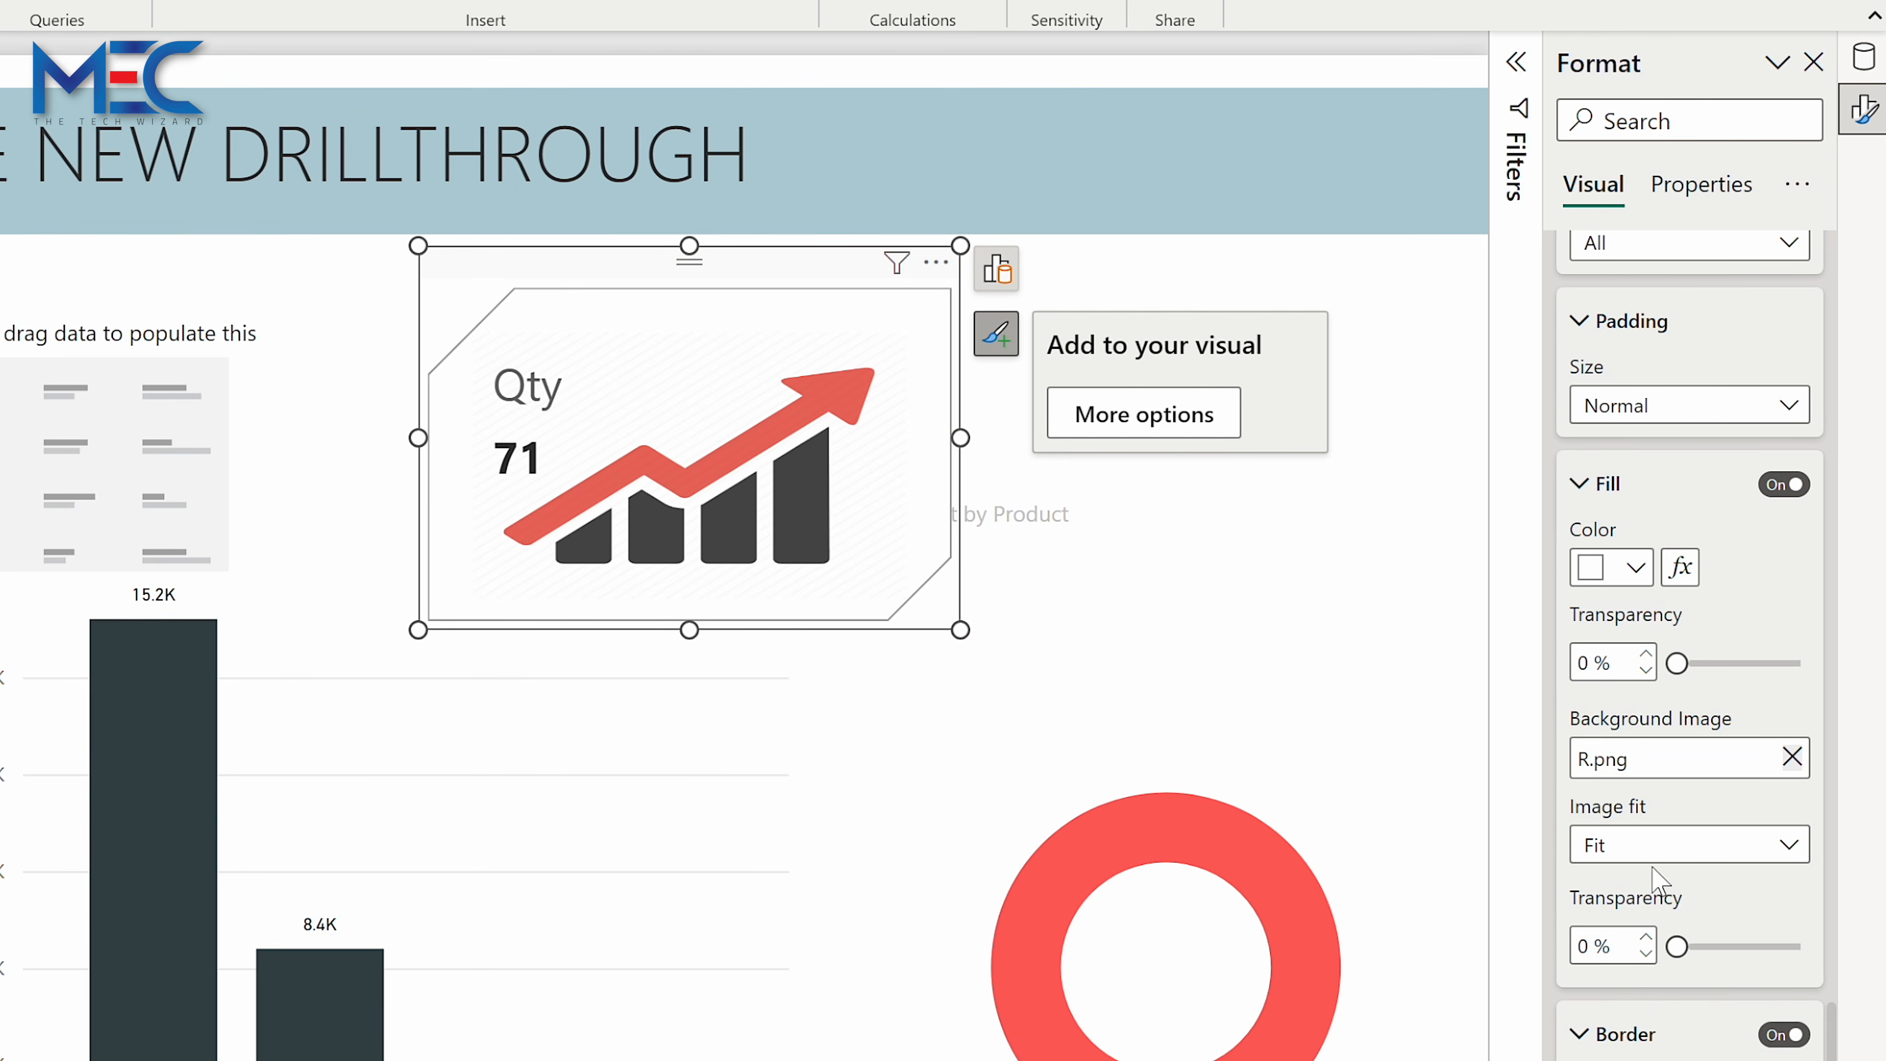
pyautogui.click(1649, 846)
pyautogui.click(1622, 964)
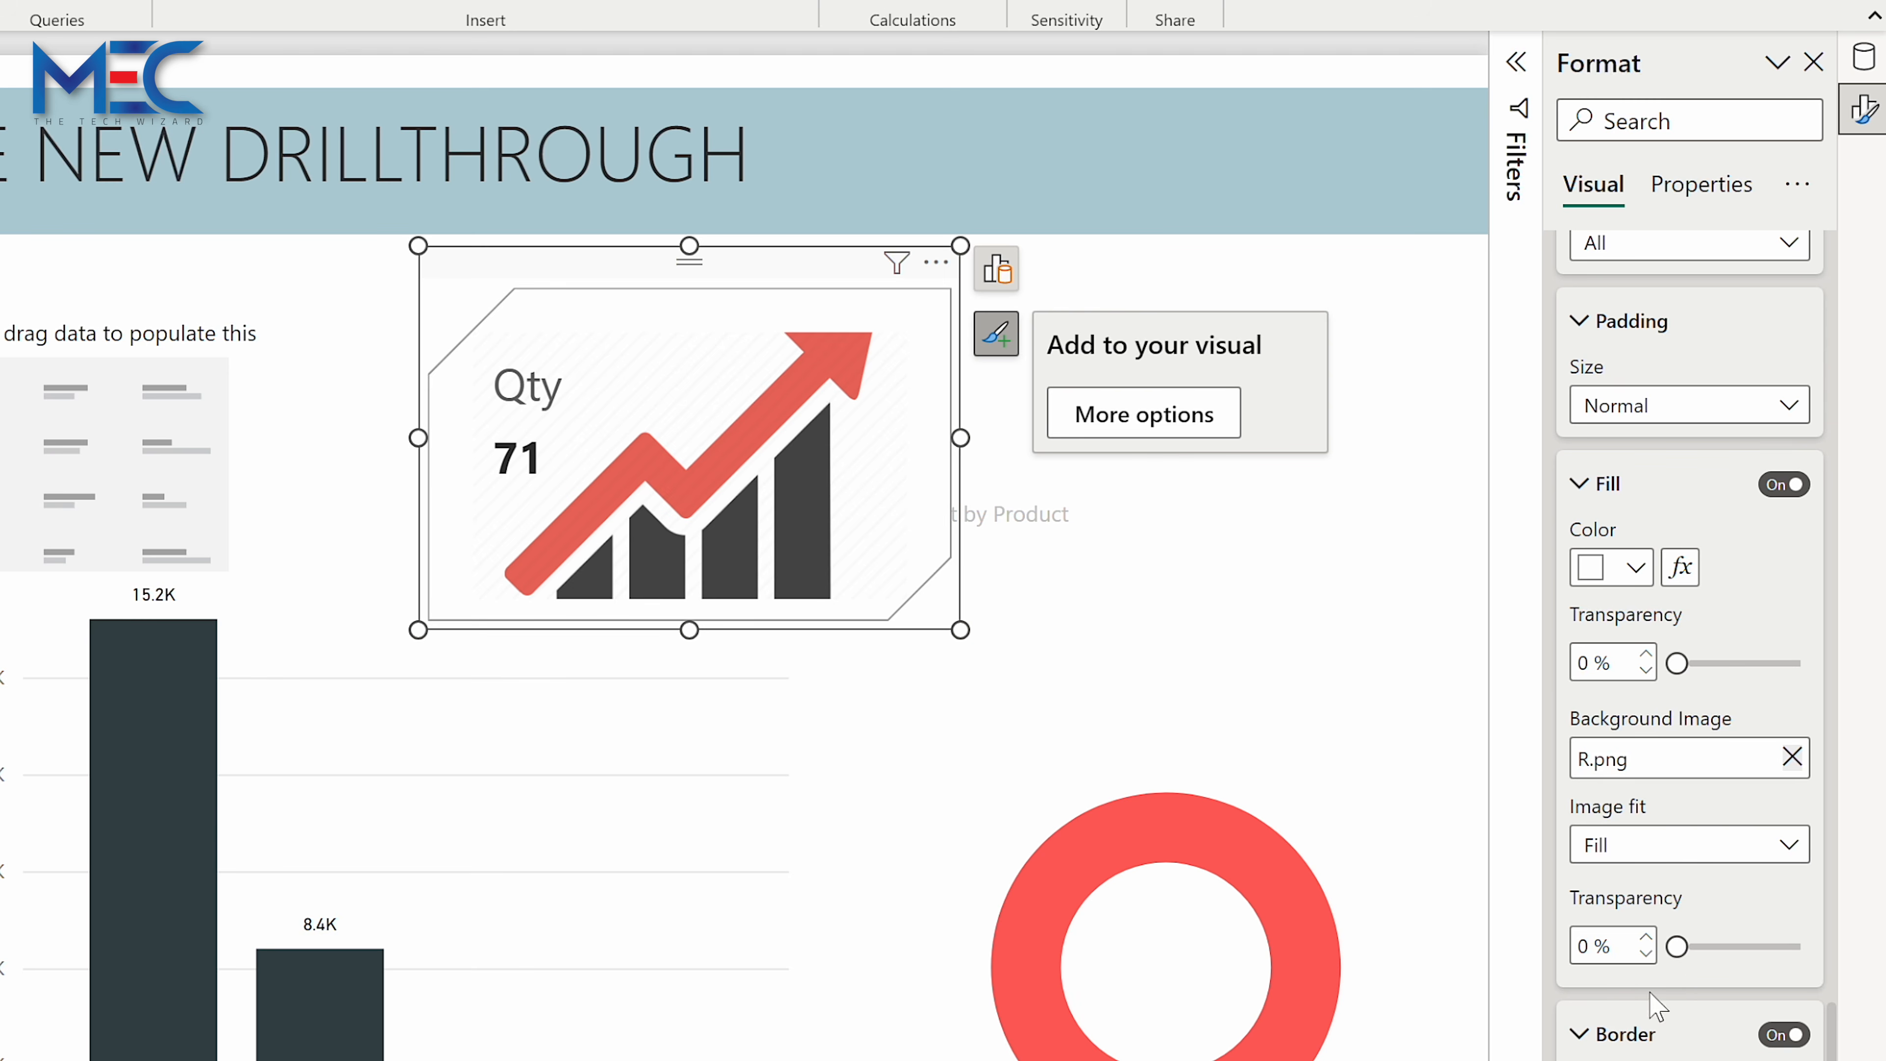
# Test the background image's transparency, return it to 0 %, and set the card's fill transparency to 100 %.
pyautogui.moveTo(1679, 946); pyautogui.dragTo(1584, 942)
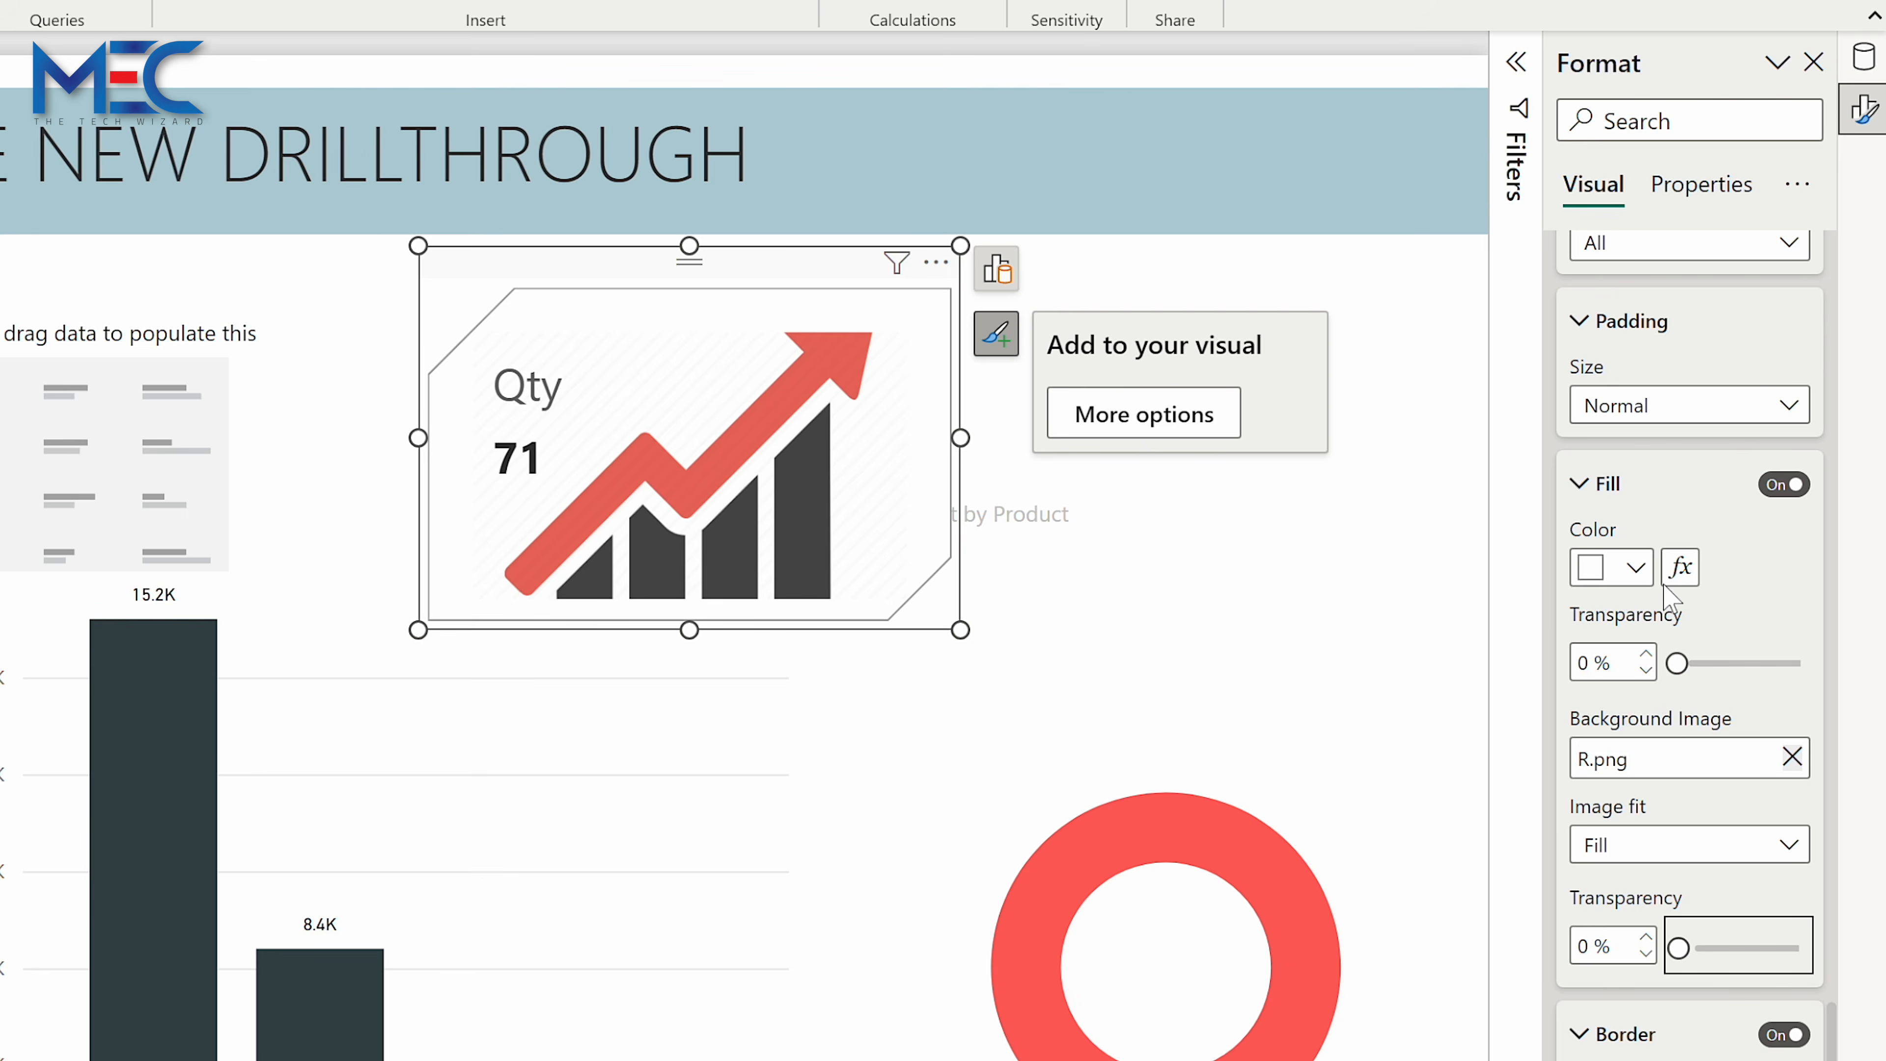
pyautogui.click(1626, 567)
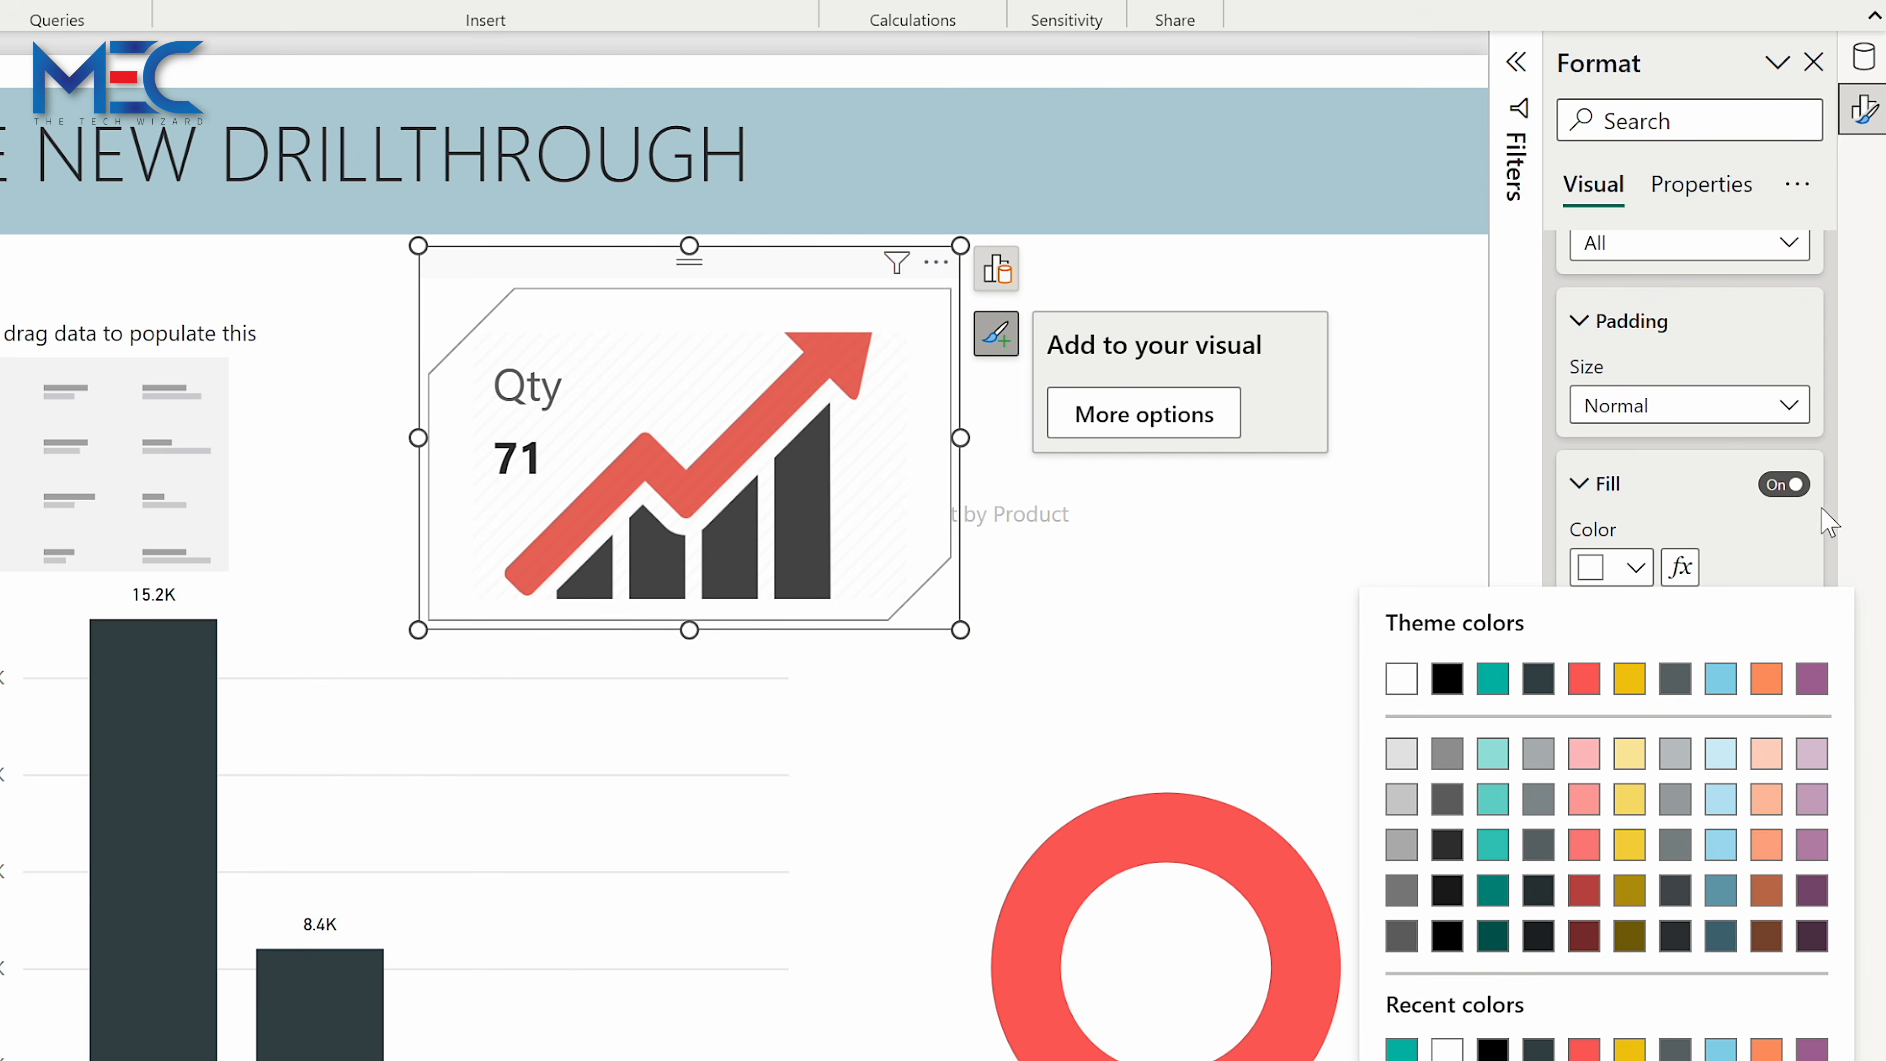
pyautogui.click(1753, 551)
pyautogui.moveTo(1676, 663); pyautogui.dragTo(1885, 658)
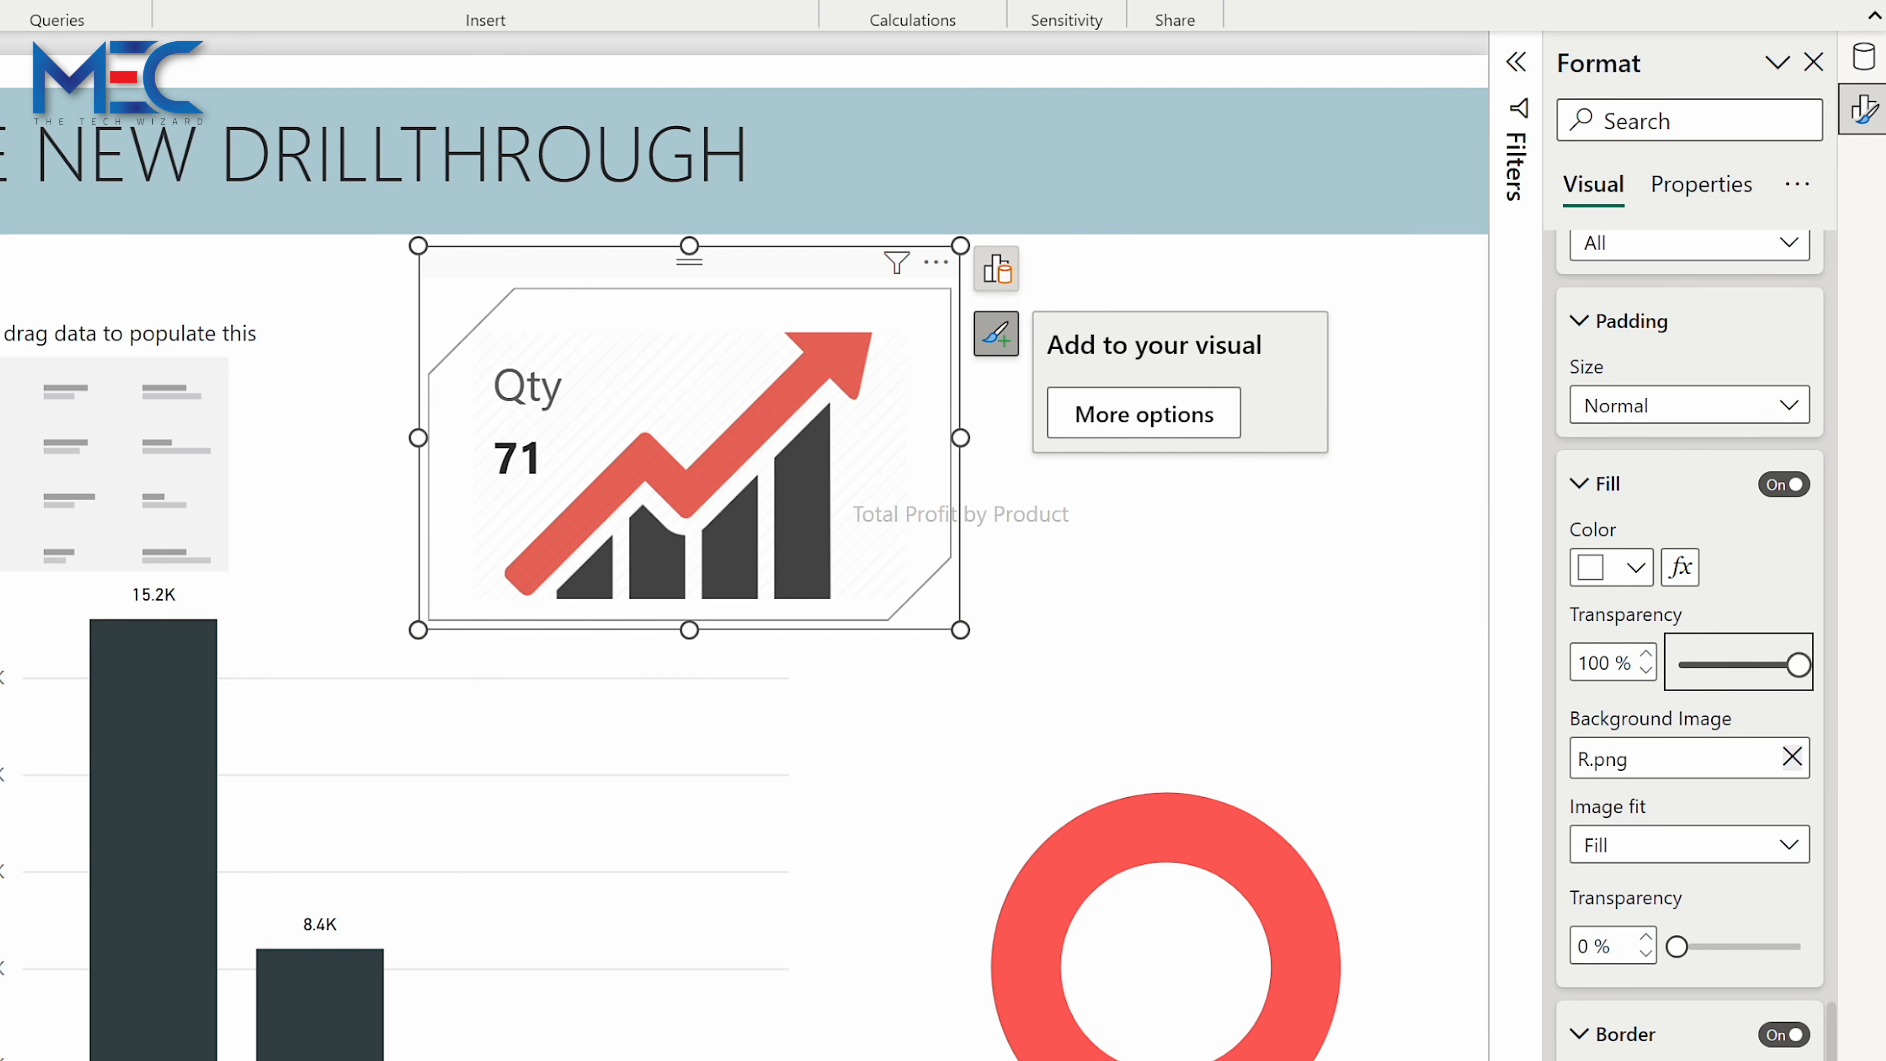
# Move the Qty card above the donut chart and test how its image scales by enlarging and reducing the card from its lower-left corner.
pyautogui.moveTo(624, 501); pyautogui.dragTo(1155, 472)
pyautogui.click(1648, 845)
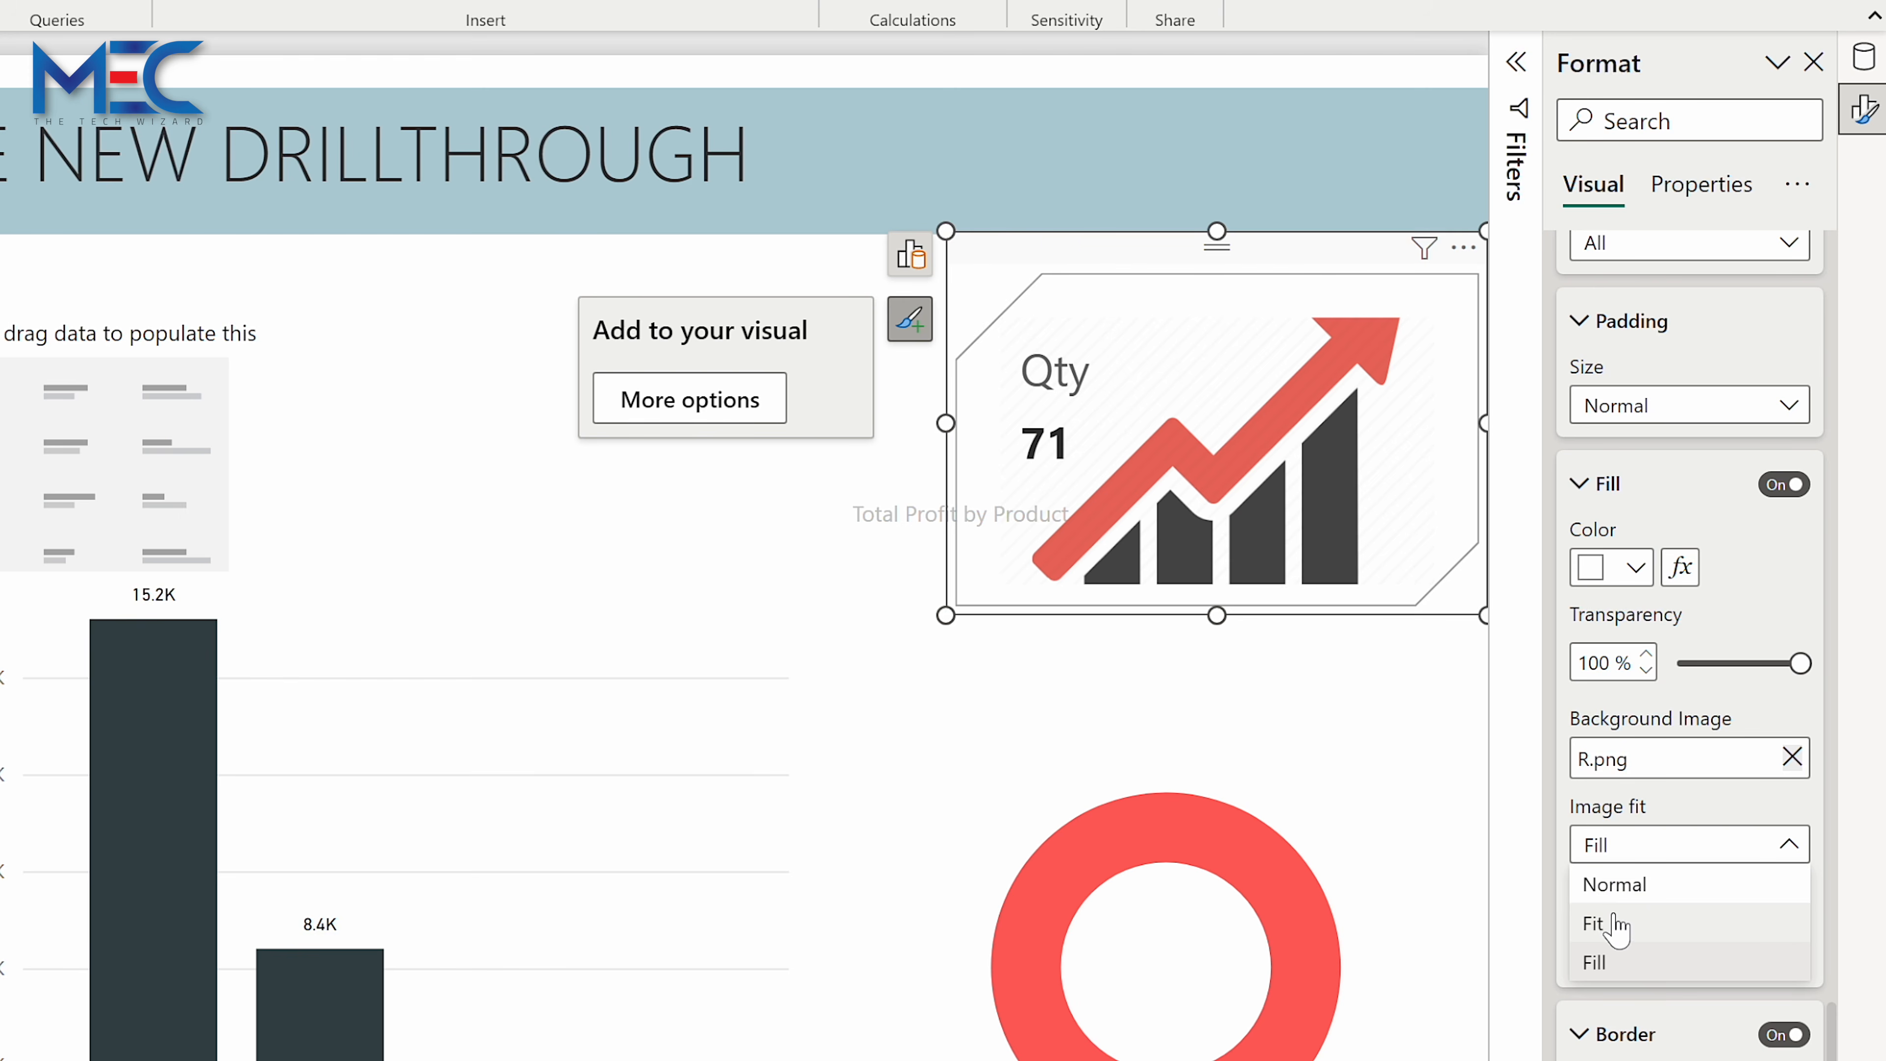
pyautogui.click(1660, 853)
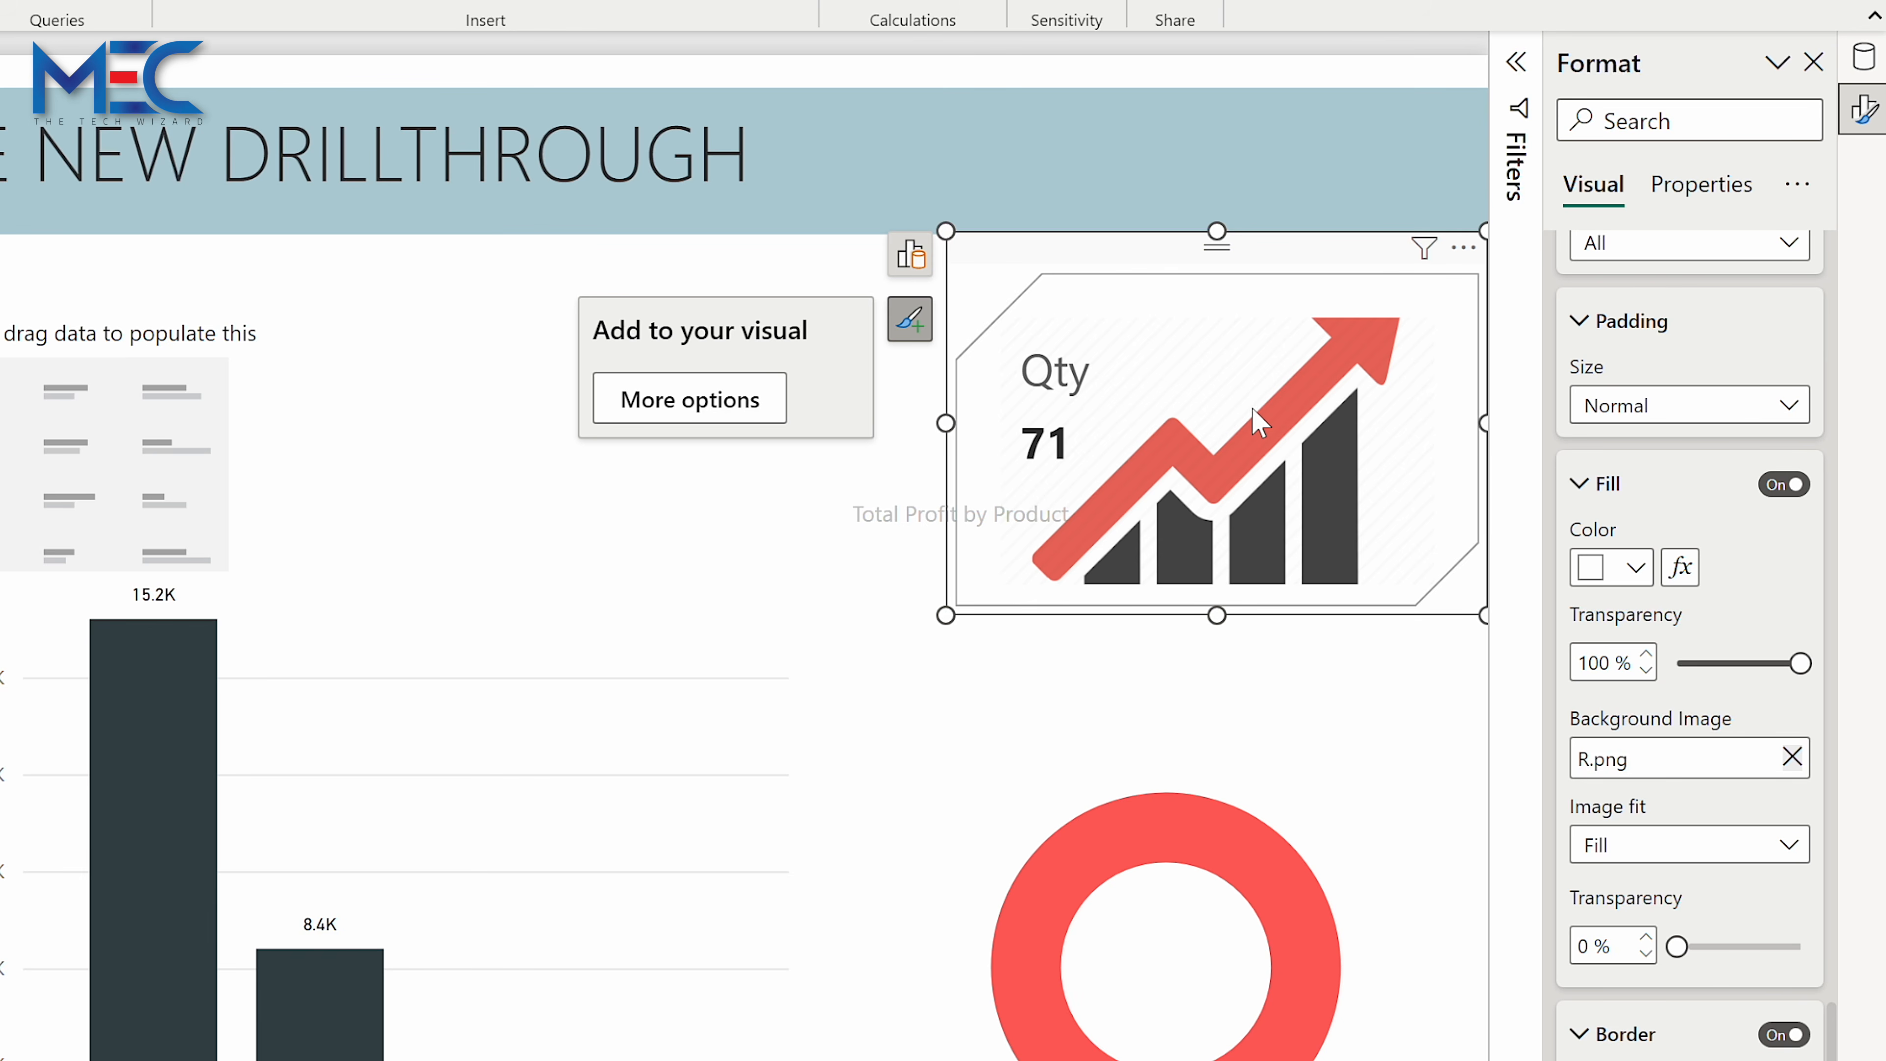
pyautogui.moveTo(945, 615); pyautogui.dragTo(509, 1040)
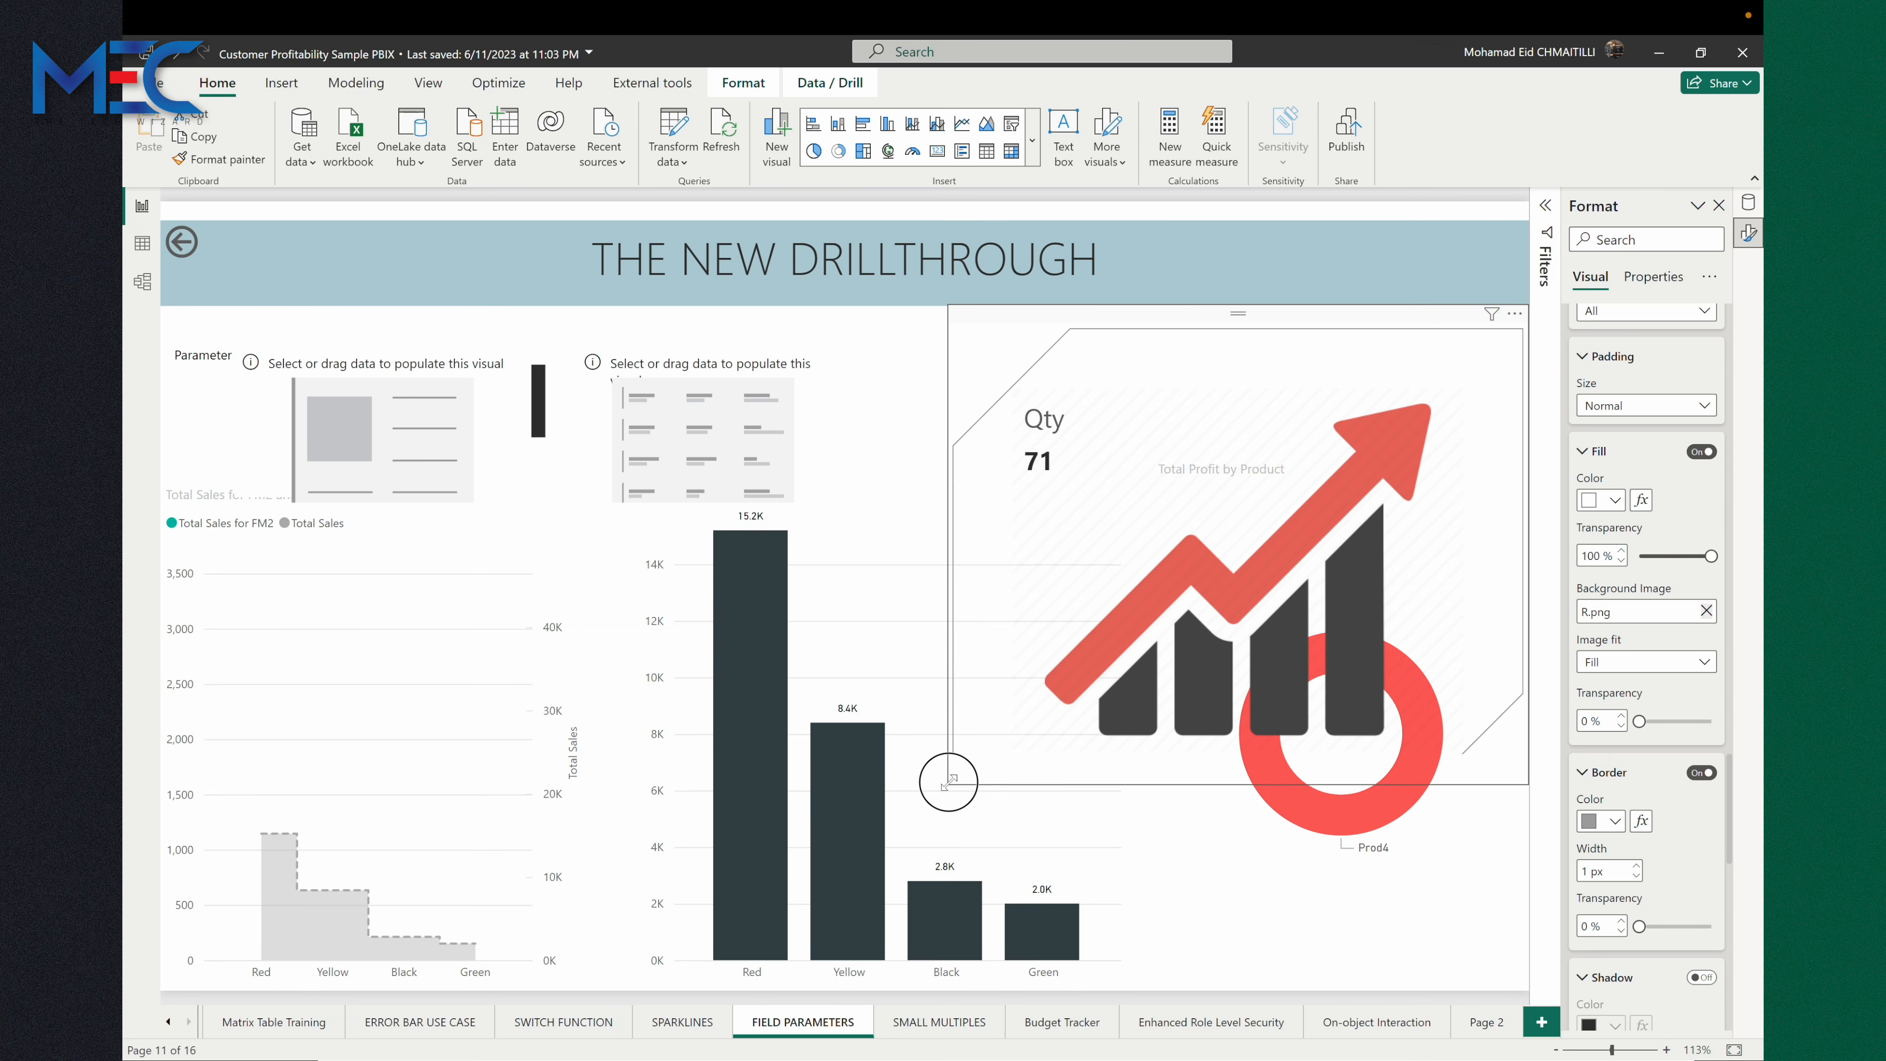
pyautogui.moveTo(949, 781); pyautogui.dragTo(947, 784)
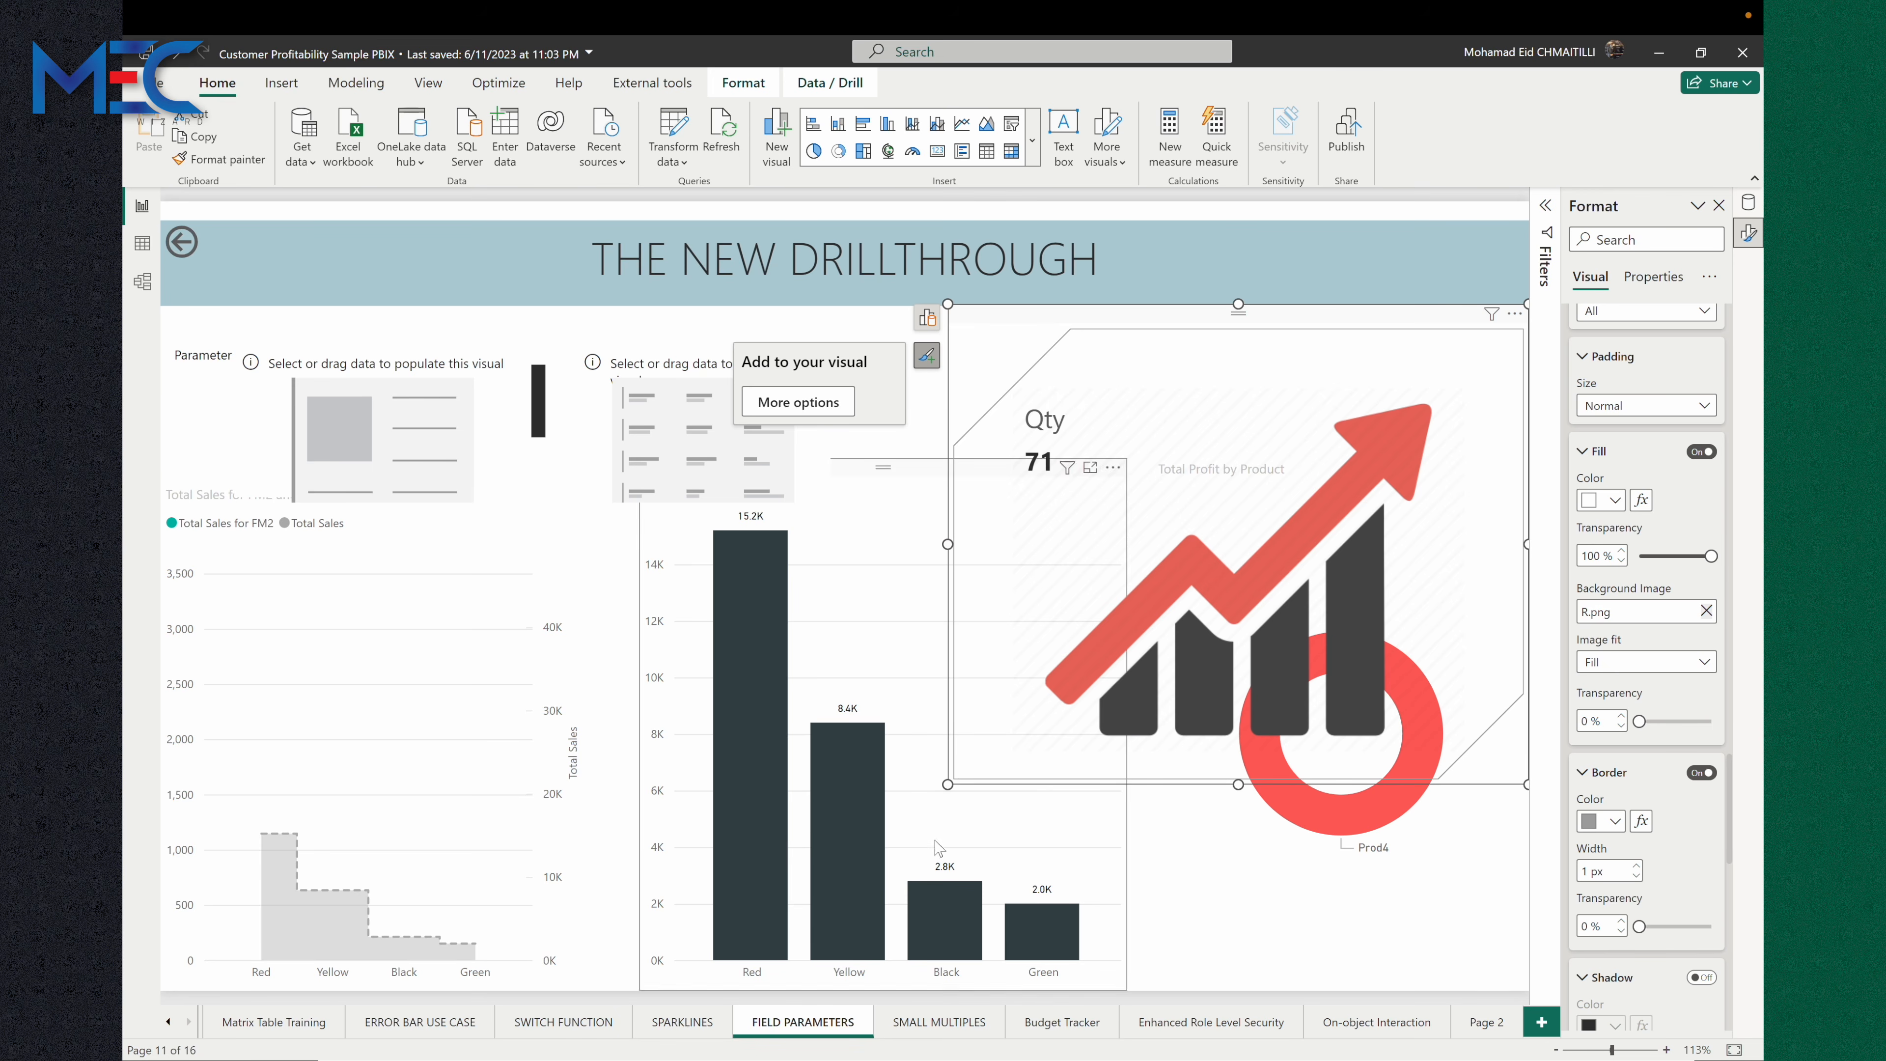
pyautogui.moveTo(948, 784); pyautogui.dragTo(1074, 569)
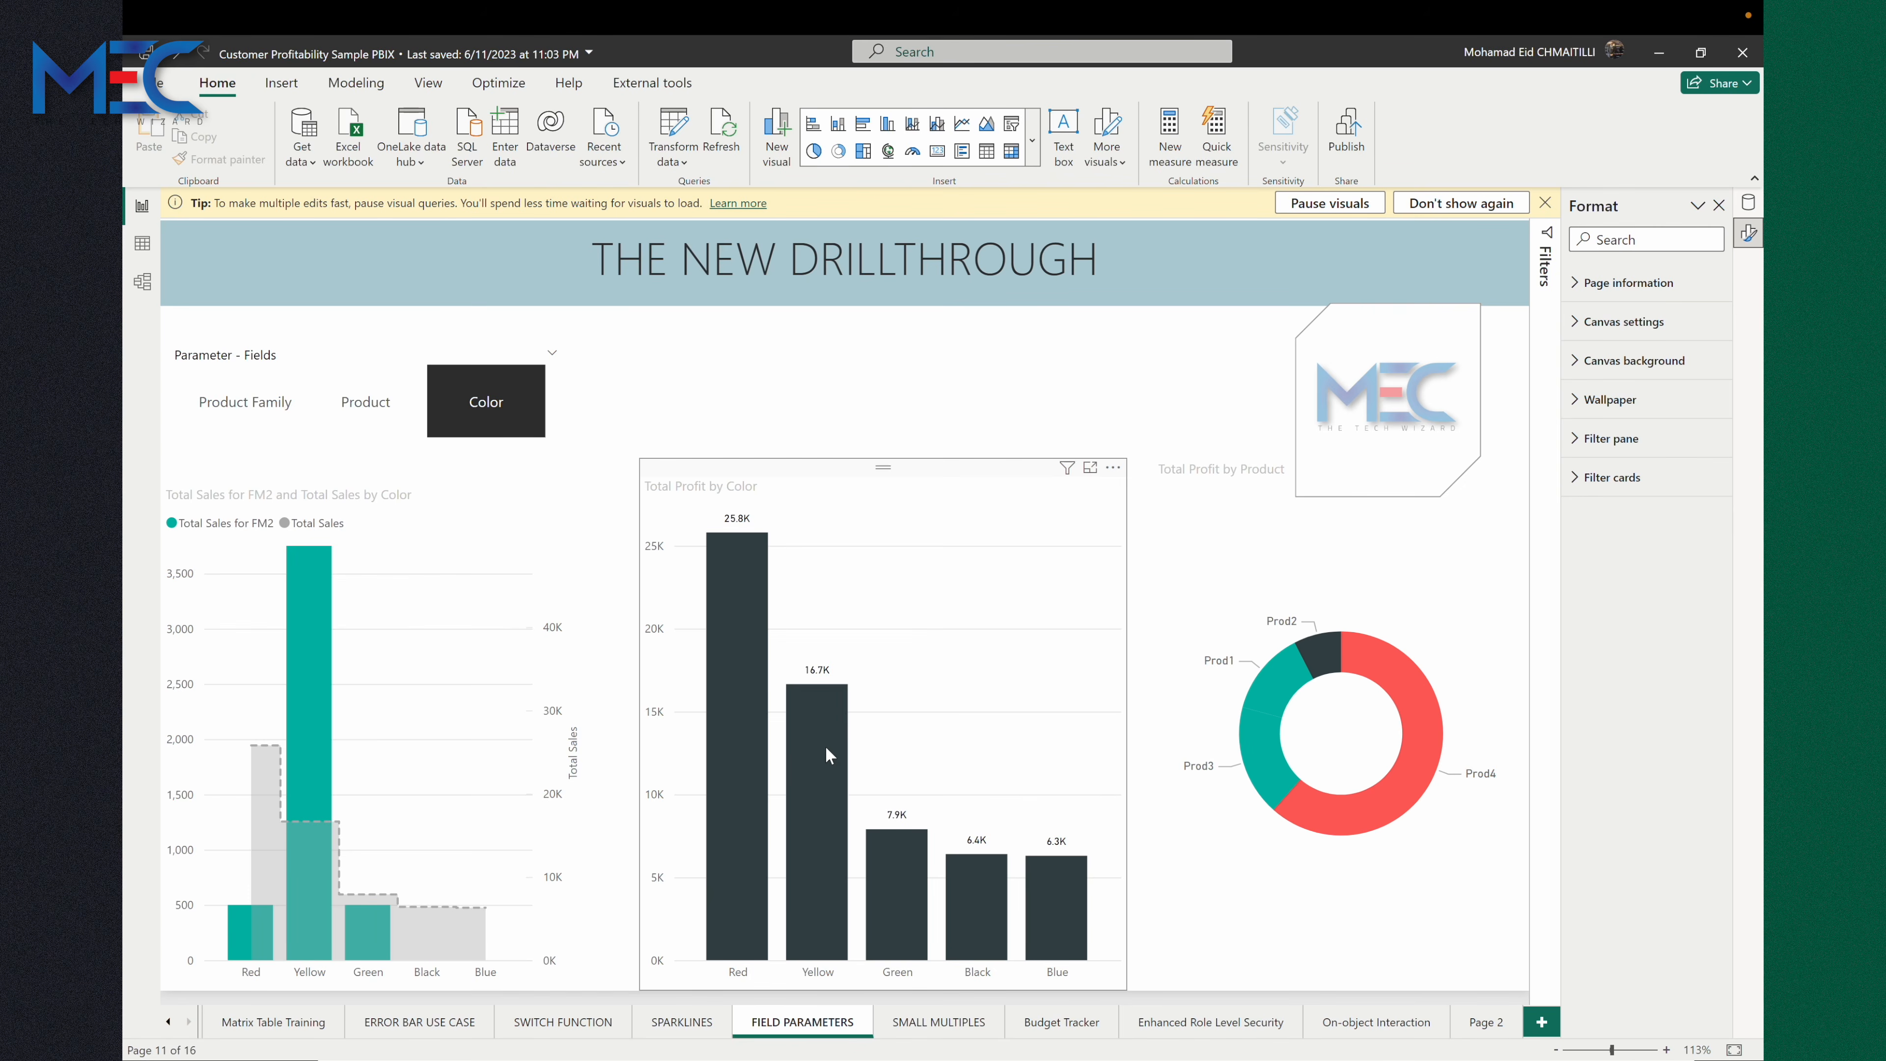
# Examine the Yellow column's tooltip, context options and cross-highlighting in the Total Profit by Color chart, along with the chart's field assignments.
pyautogui.moveTo(826, 748)
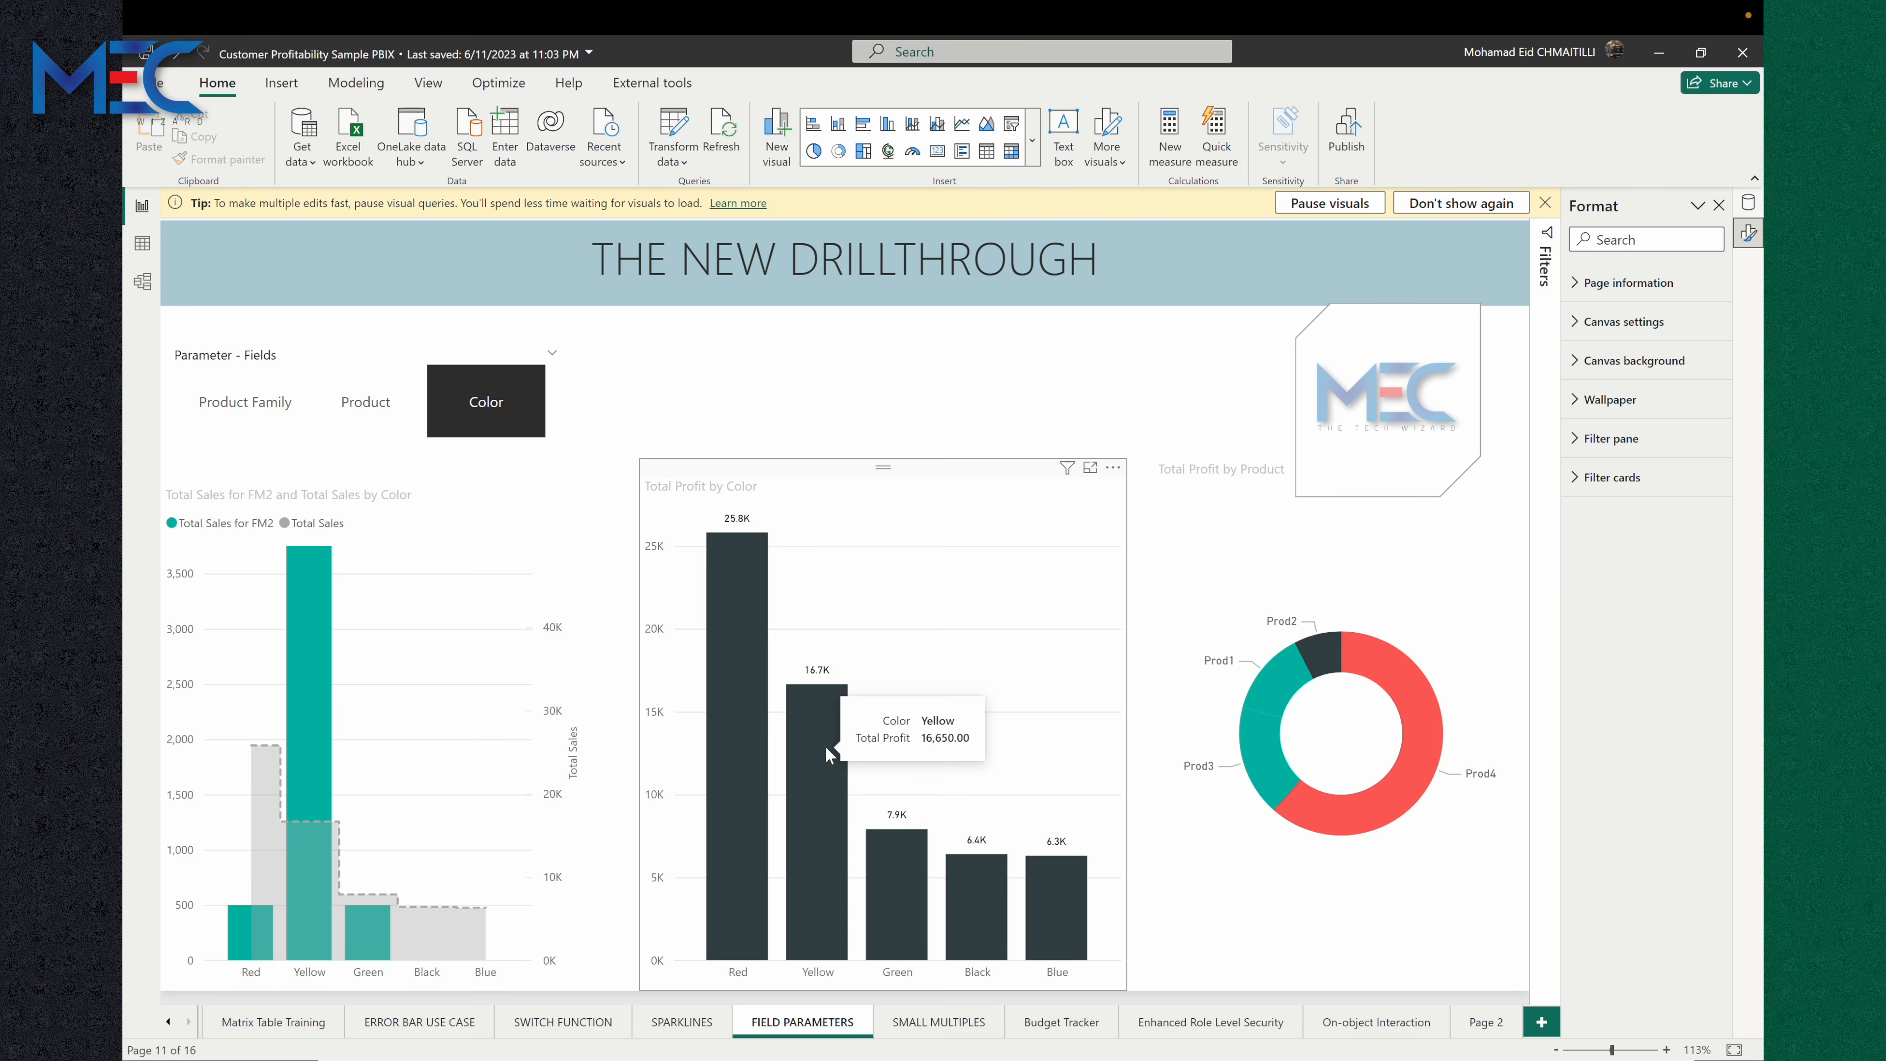
pyautogui.rightClick(825, 746)
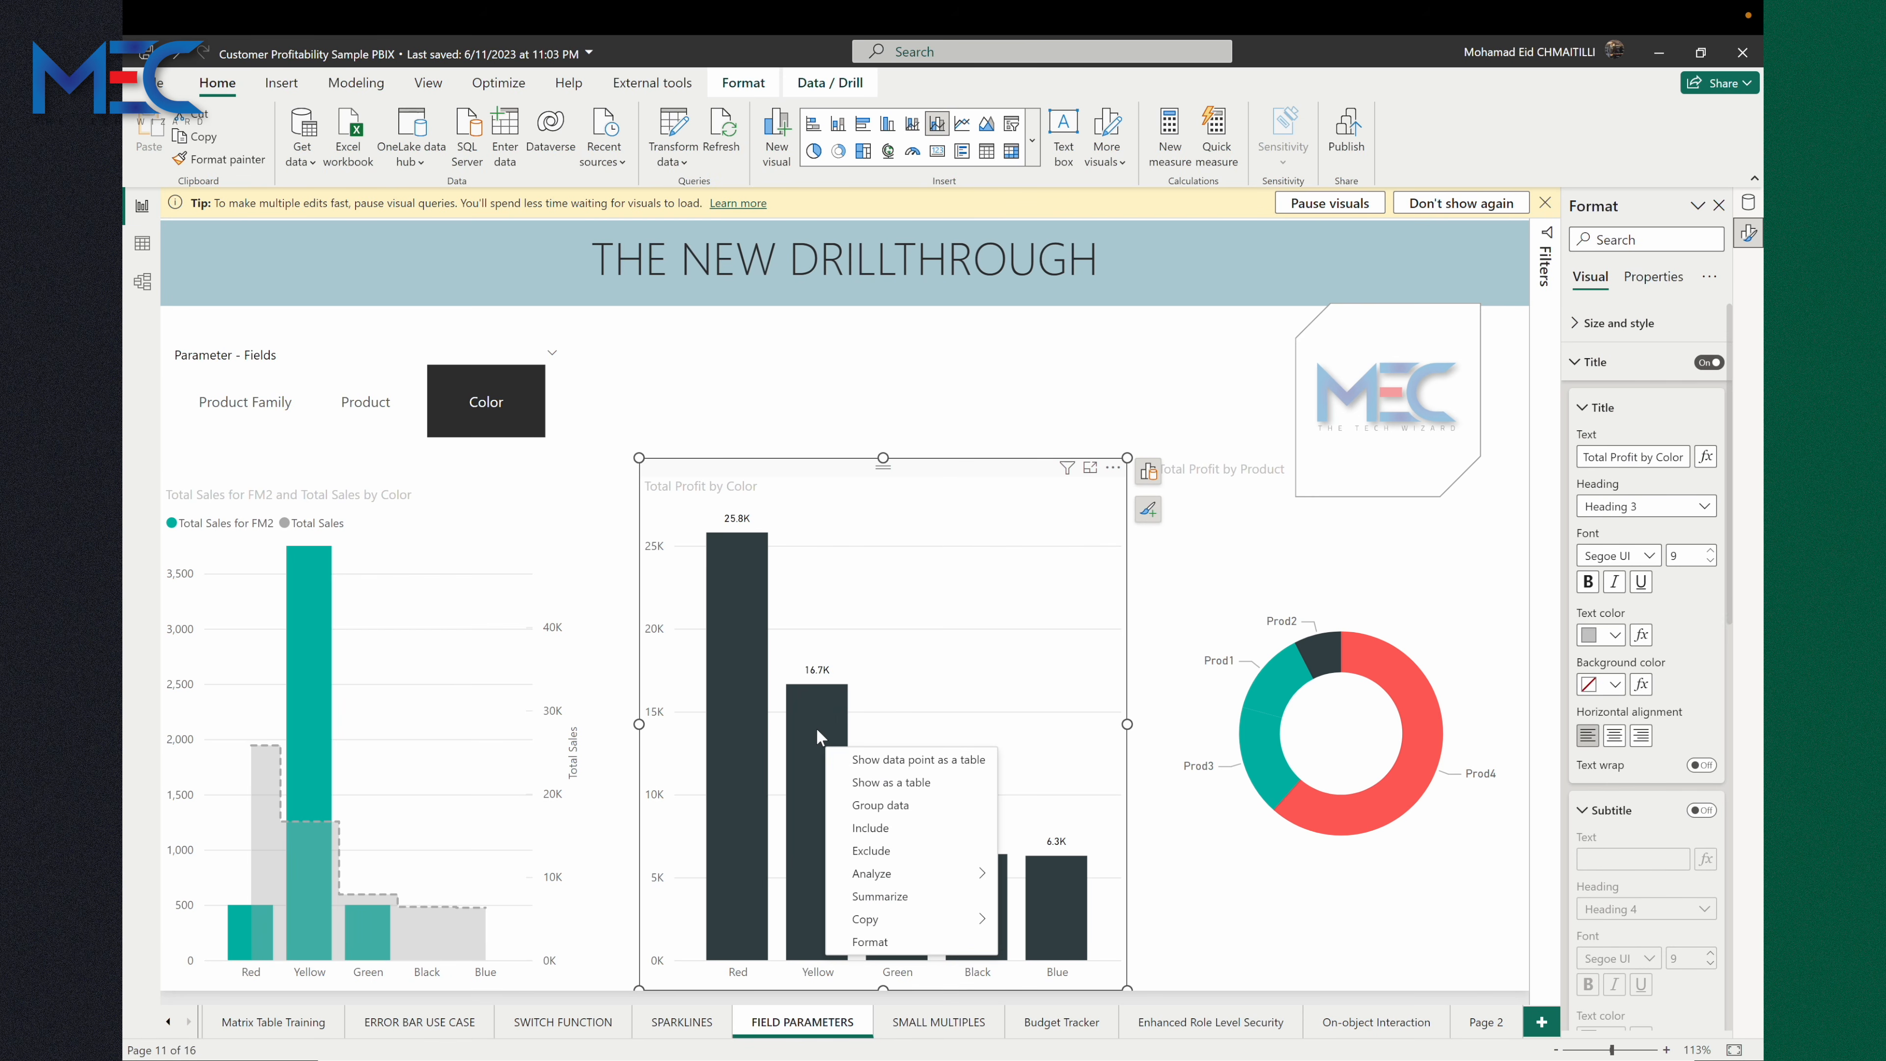
pyautogui.click(817, 729)
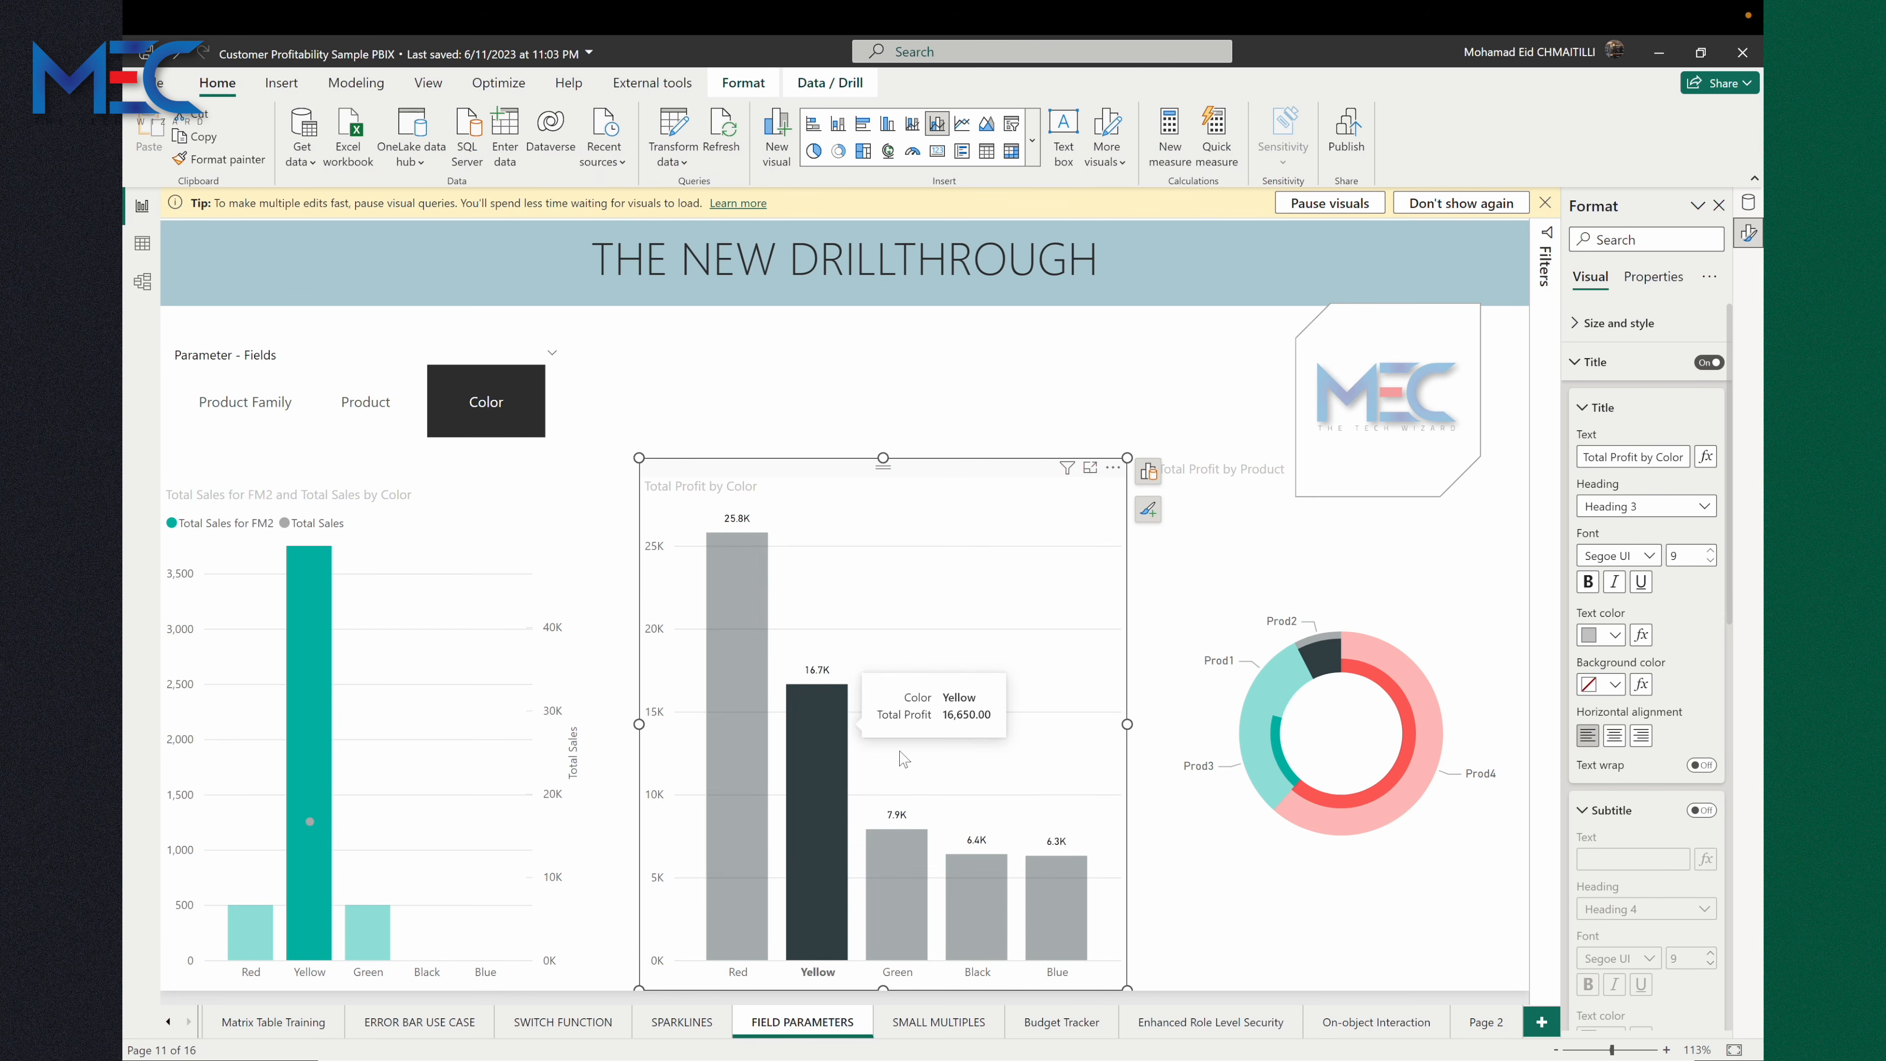
pyautogui.click(817, 726)
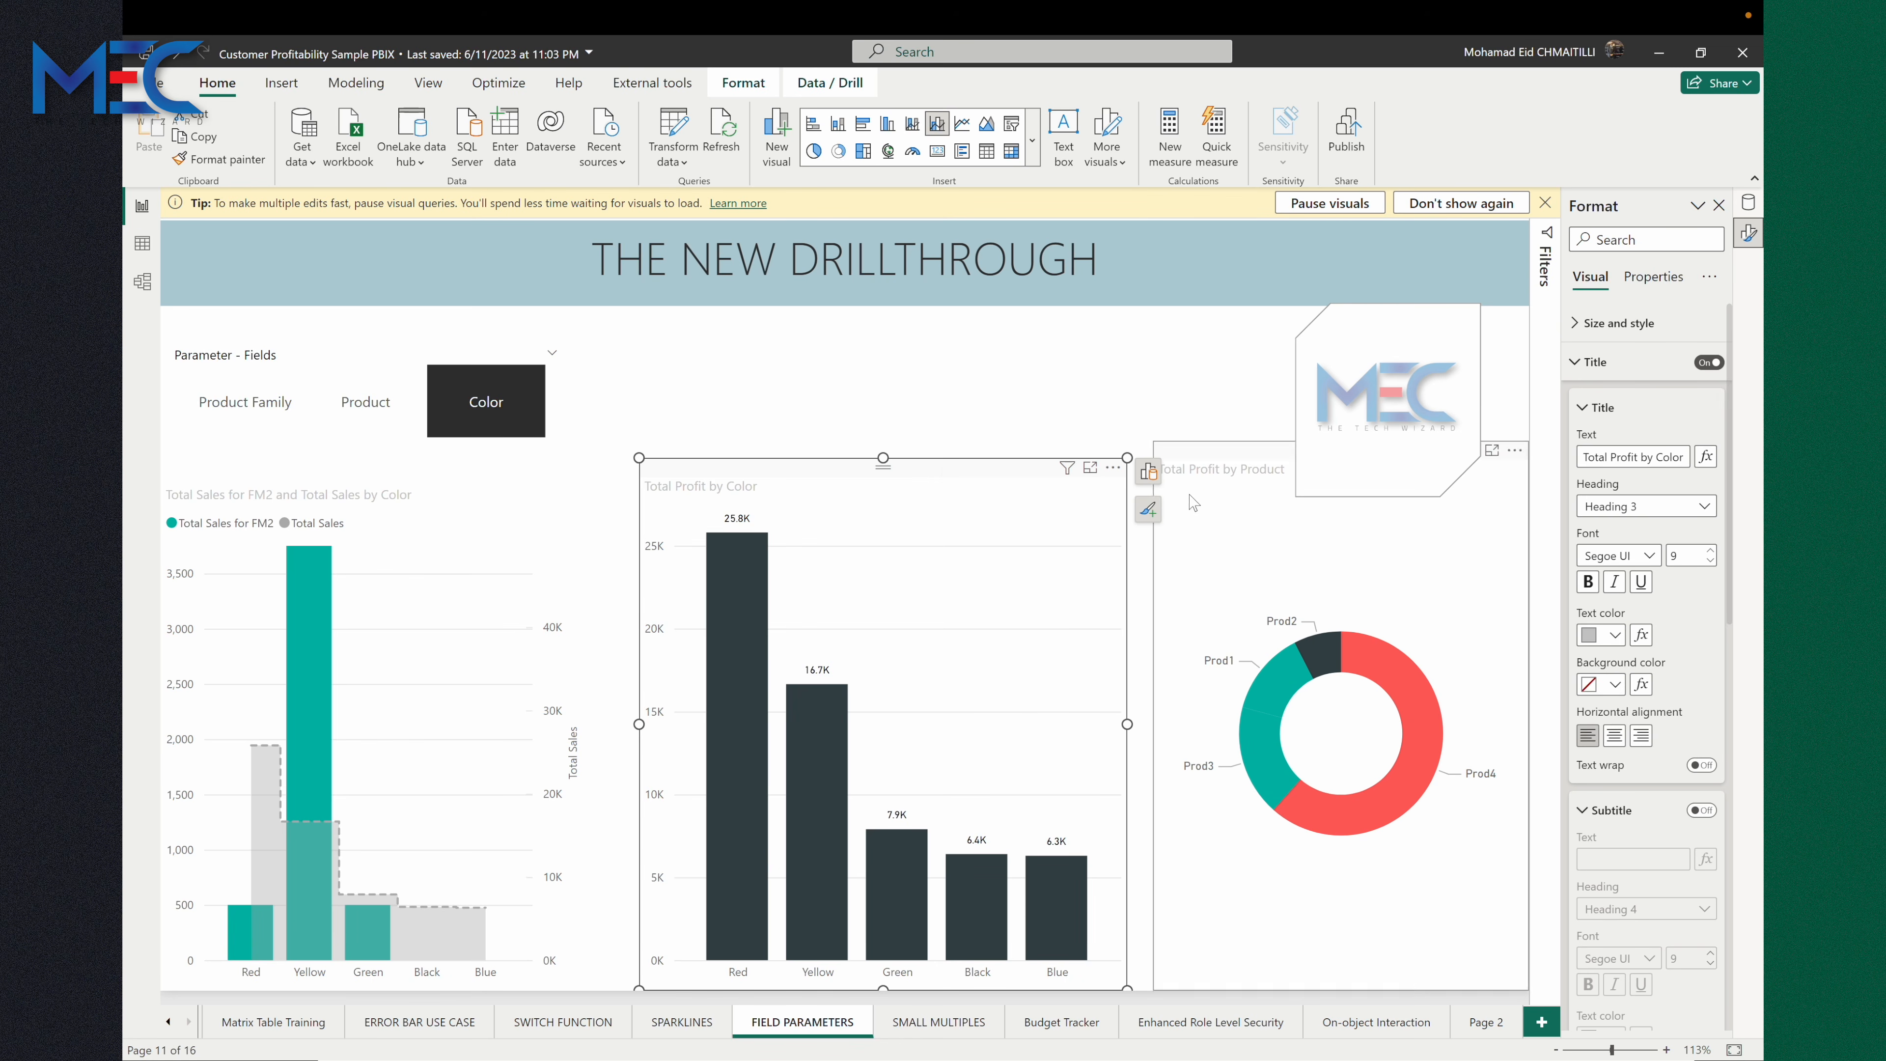
pyautogui.click(1149, 473)
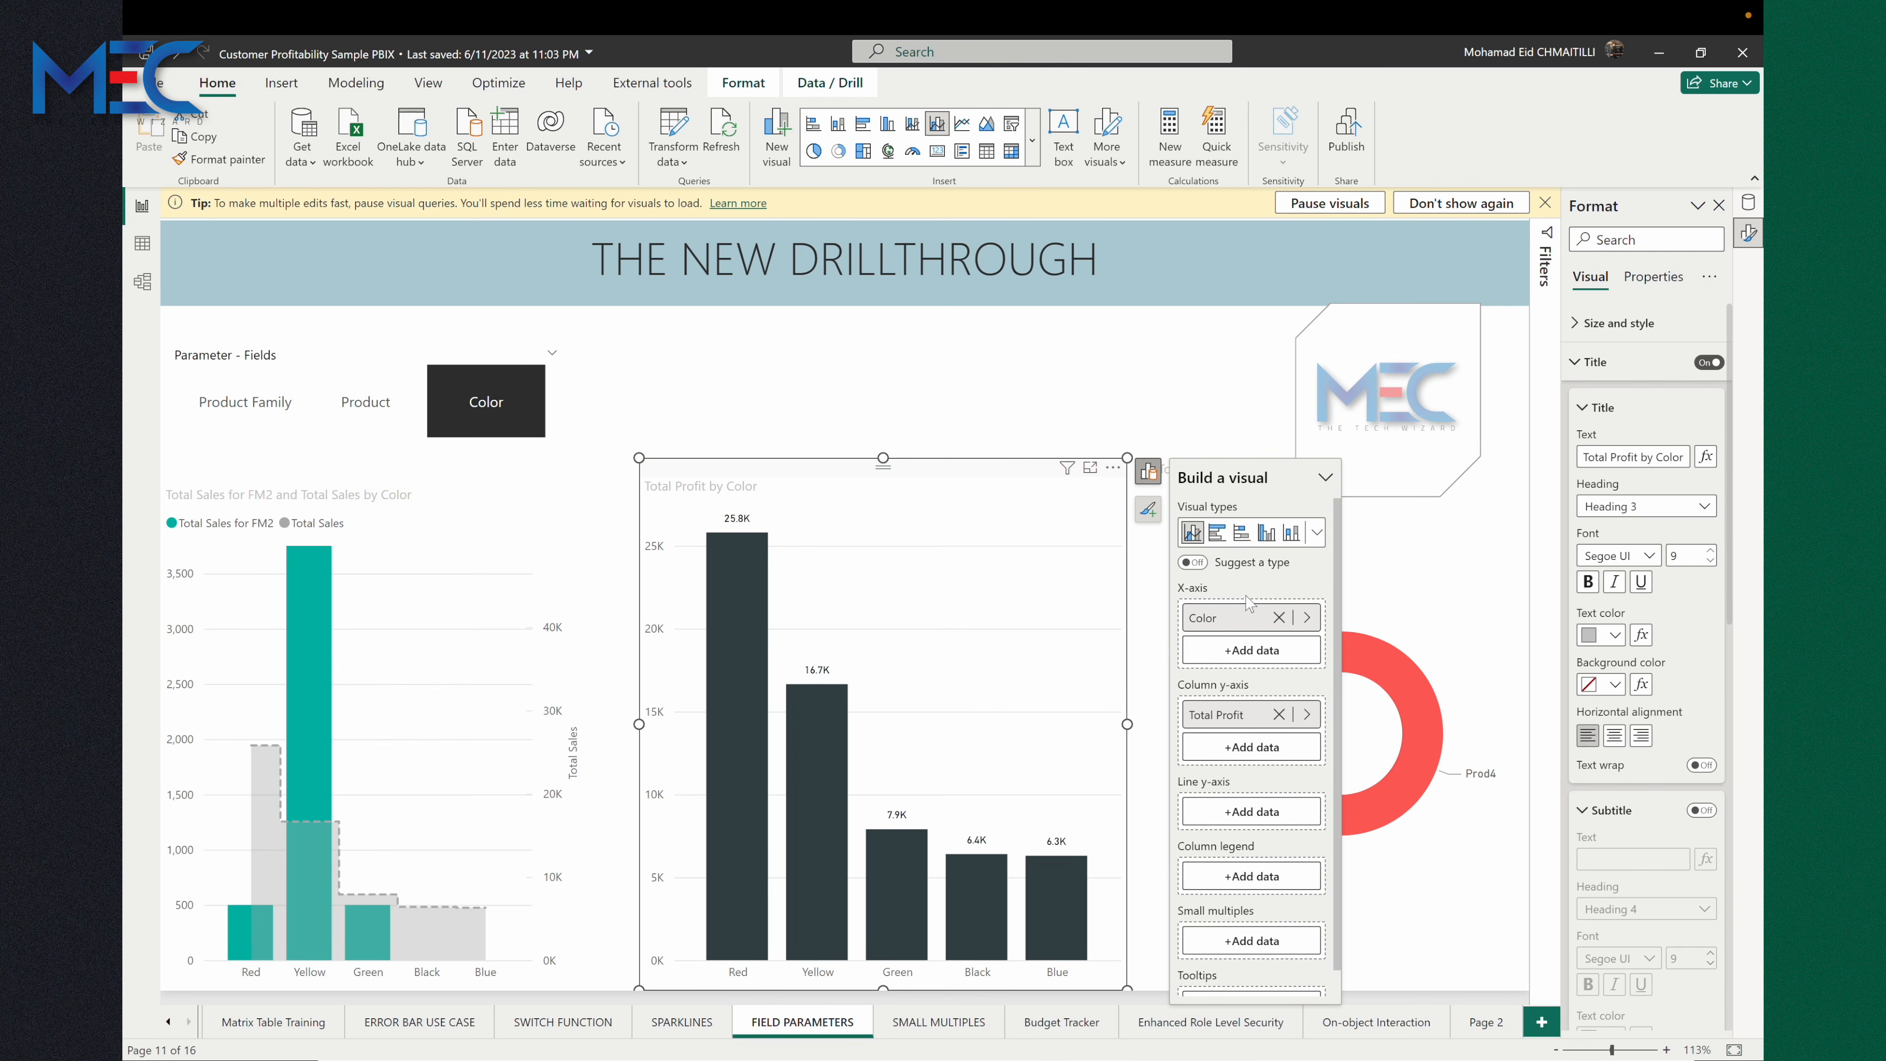
pyautogui.scroll(-1, 1233, 706)
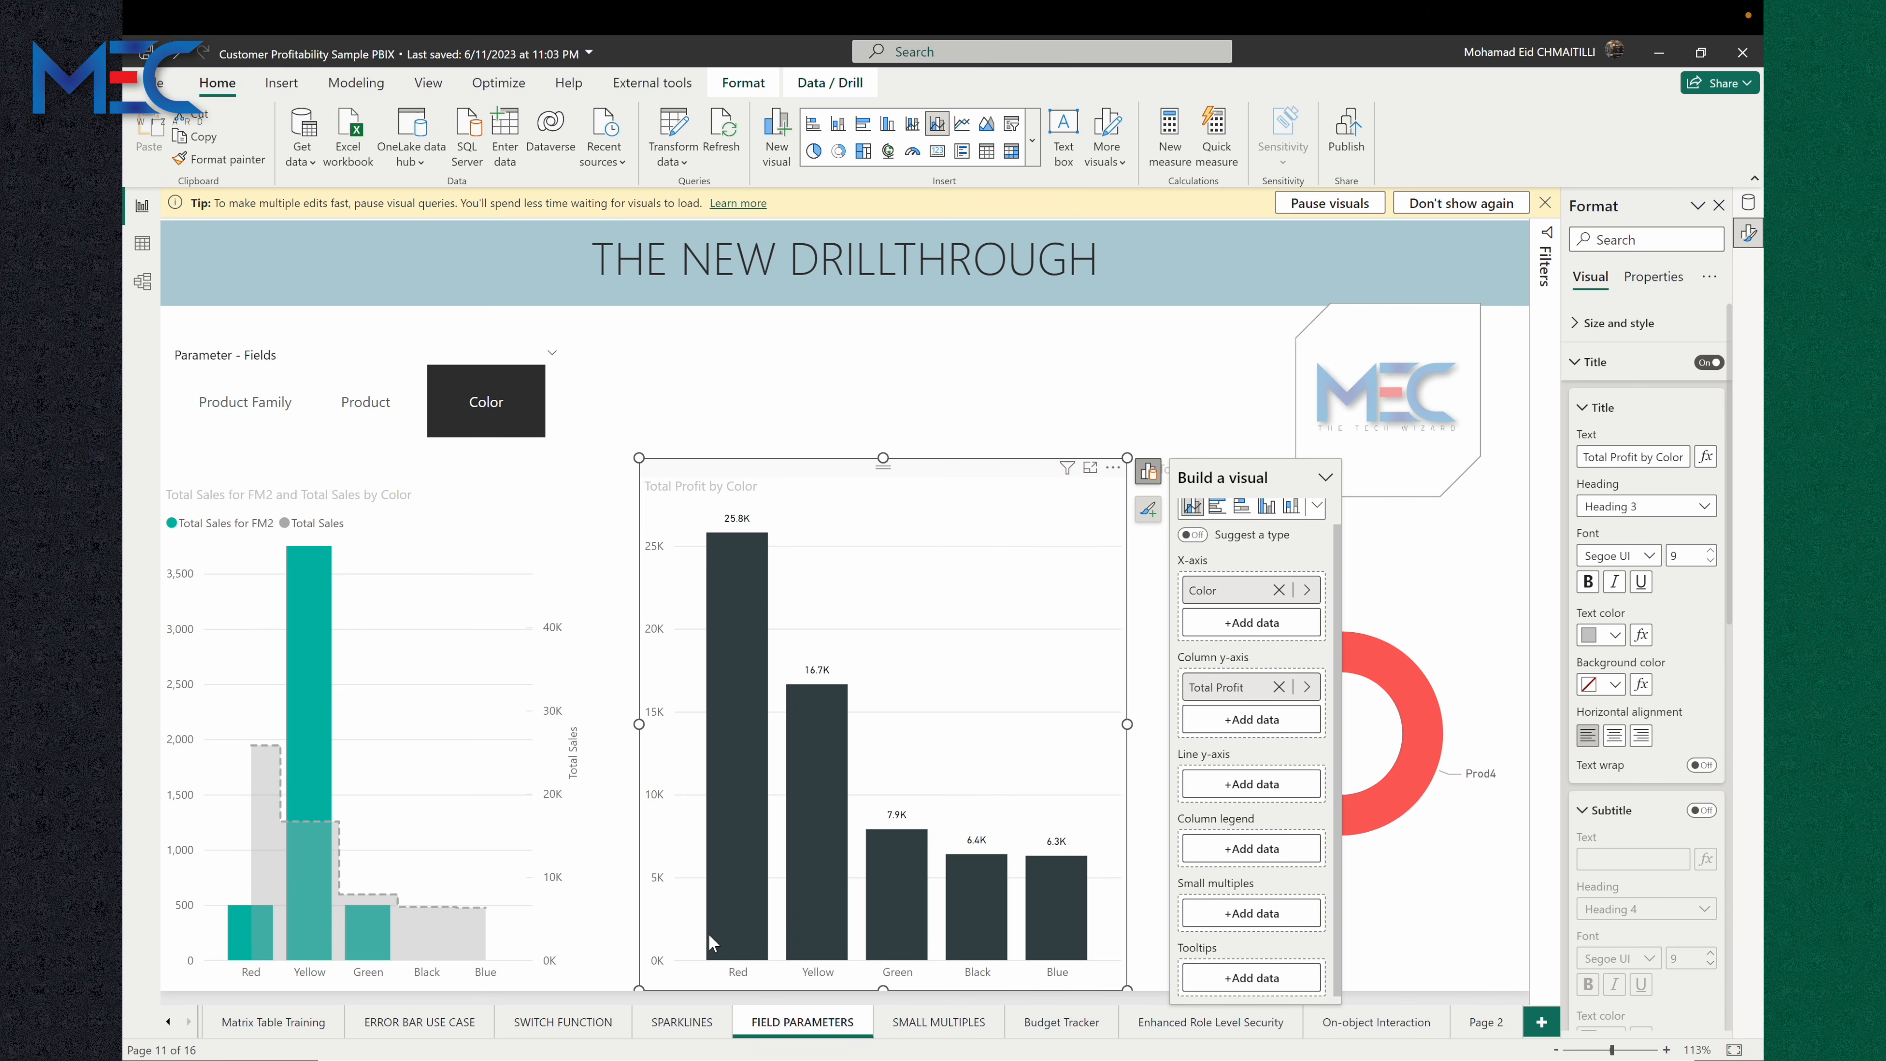
# View the SMALL MULTIPLES page, return to FIELD PARAMETERS and check the tooltip of the Red column.
pyautogui.click(939, 1029)
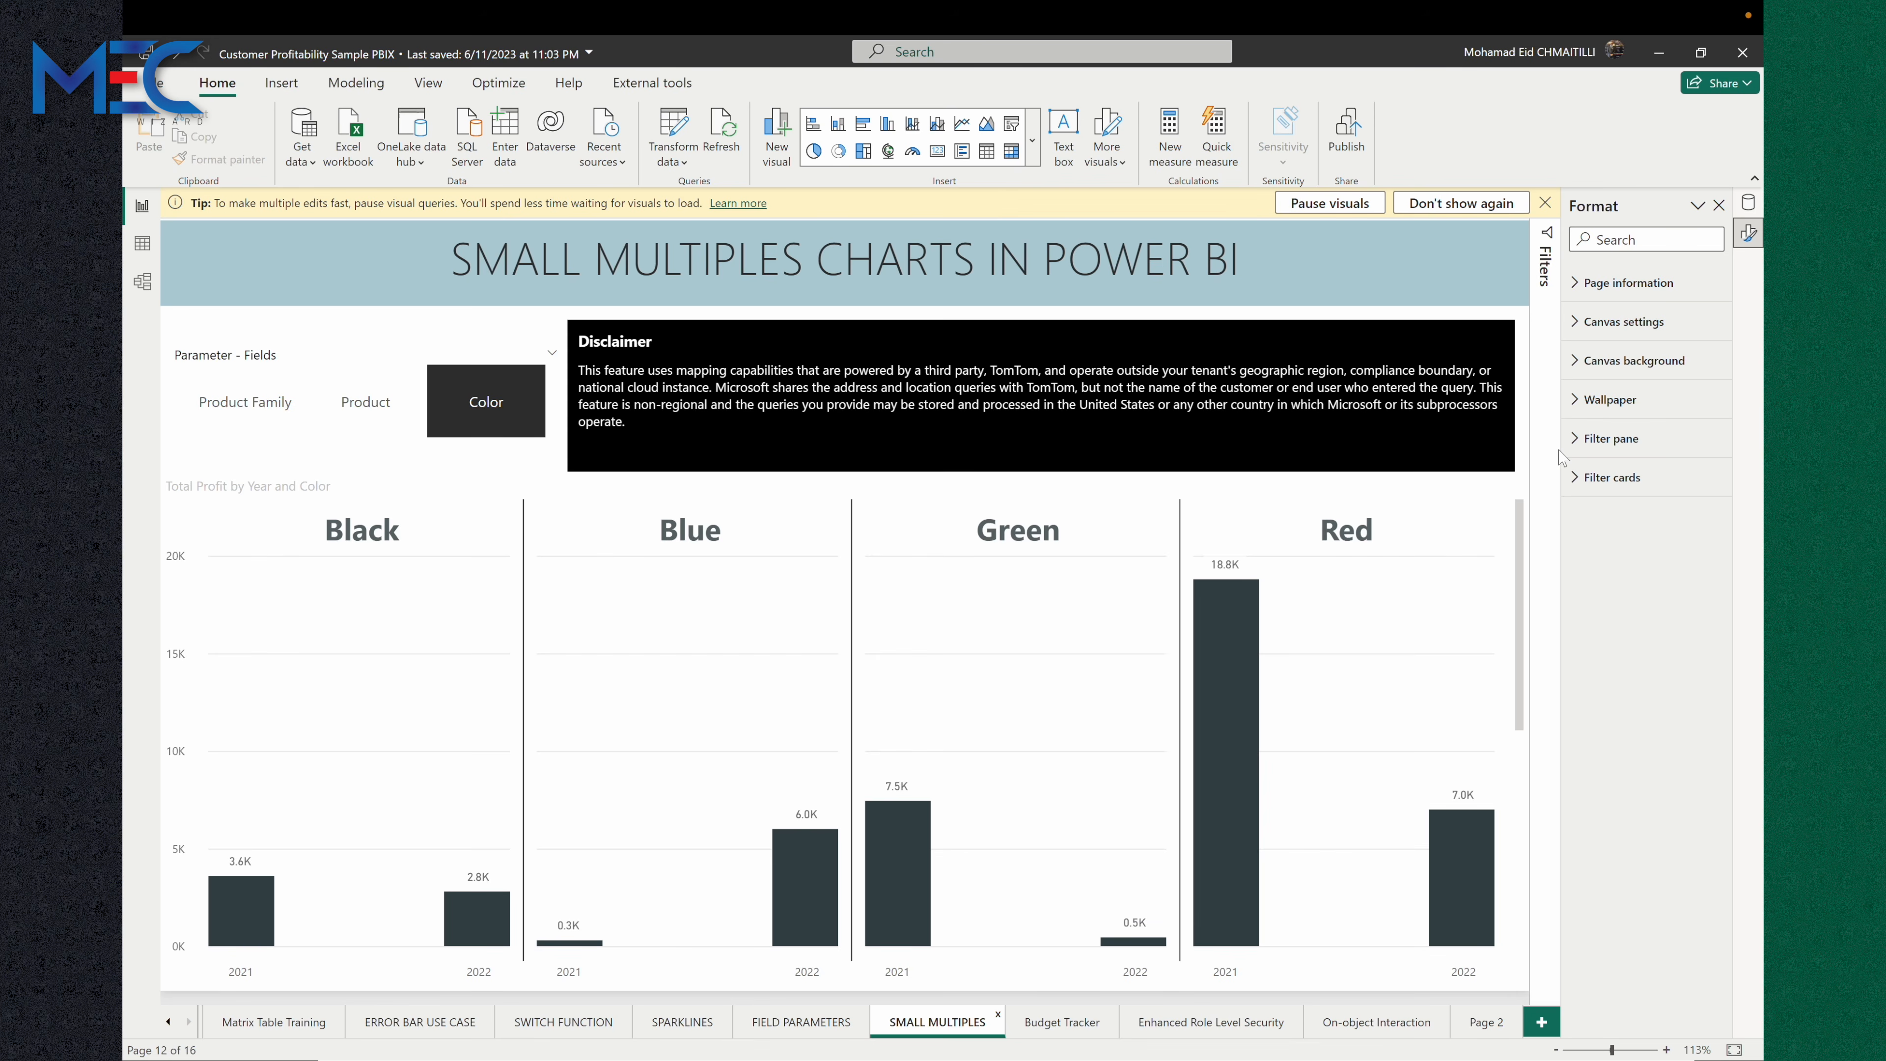
pyautogui.click(795, 1026)
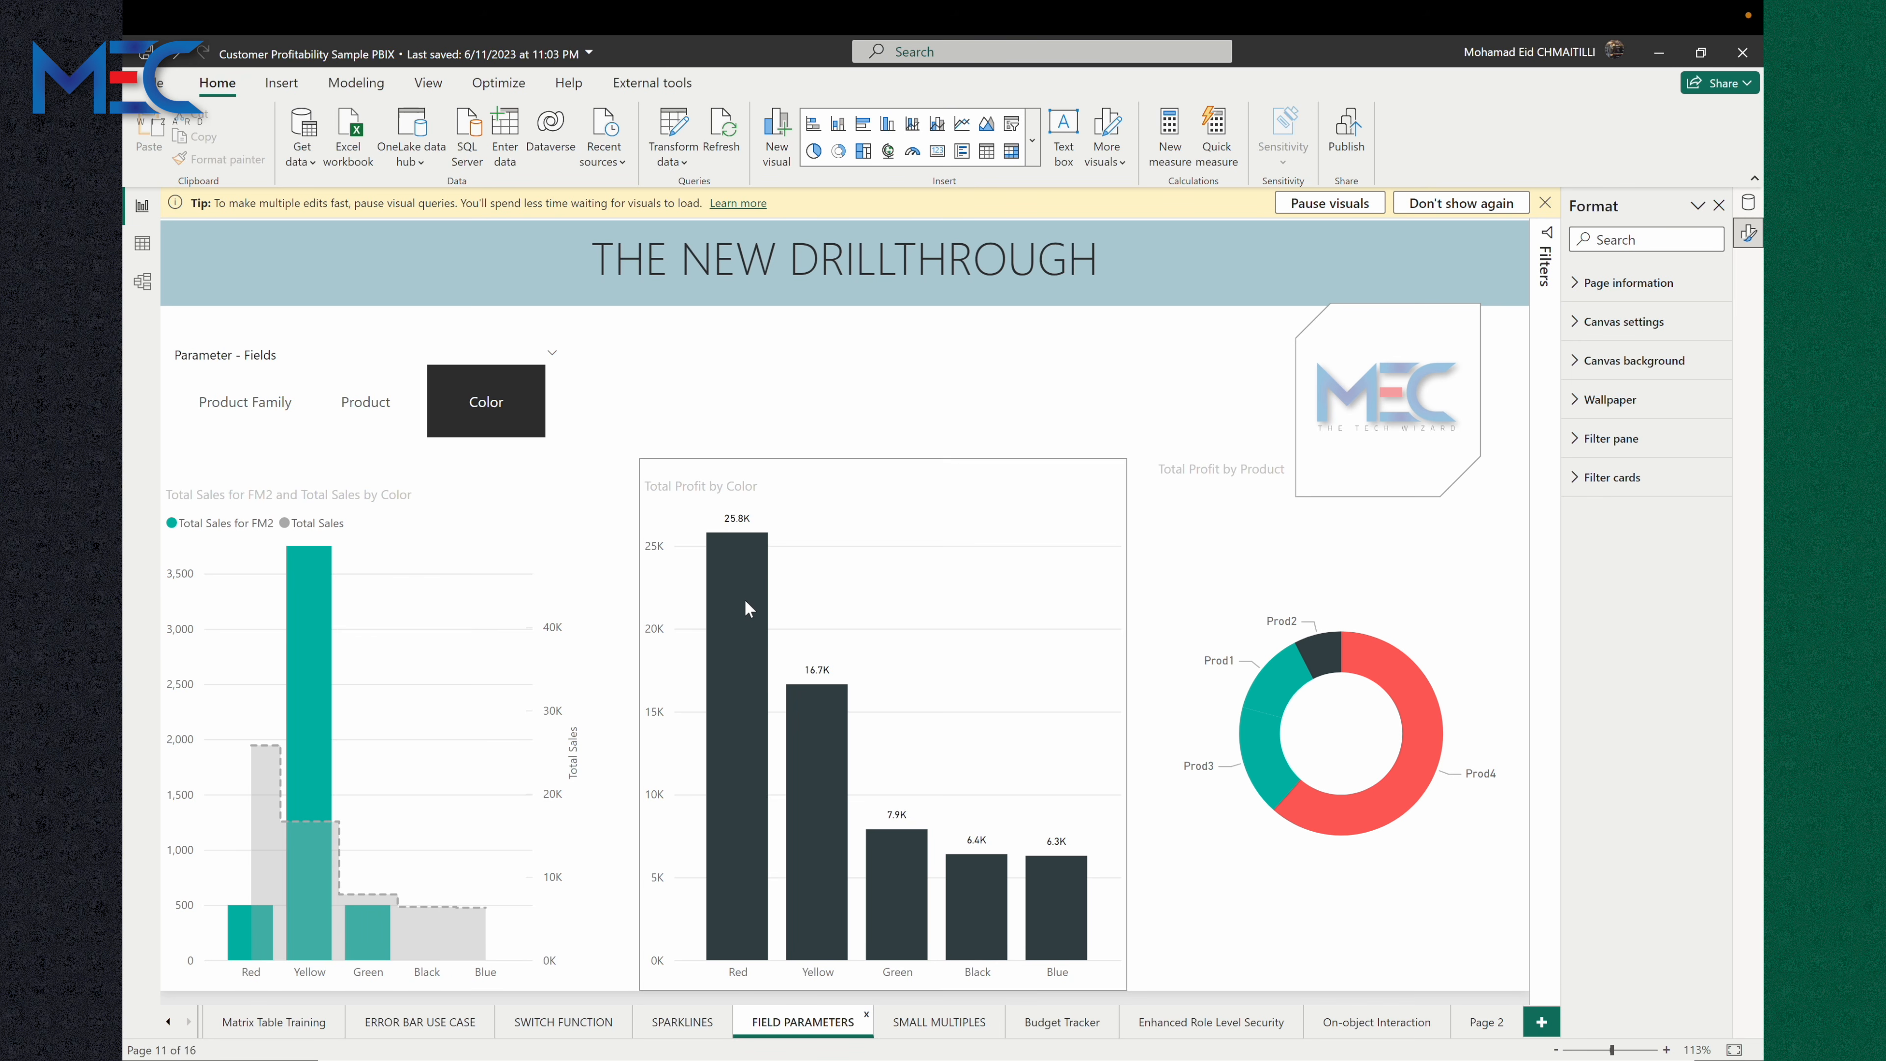
pyautogui.moveTo(746, 602)
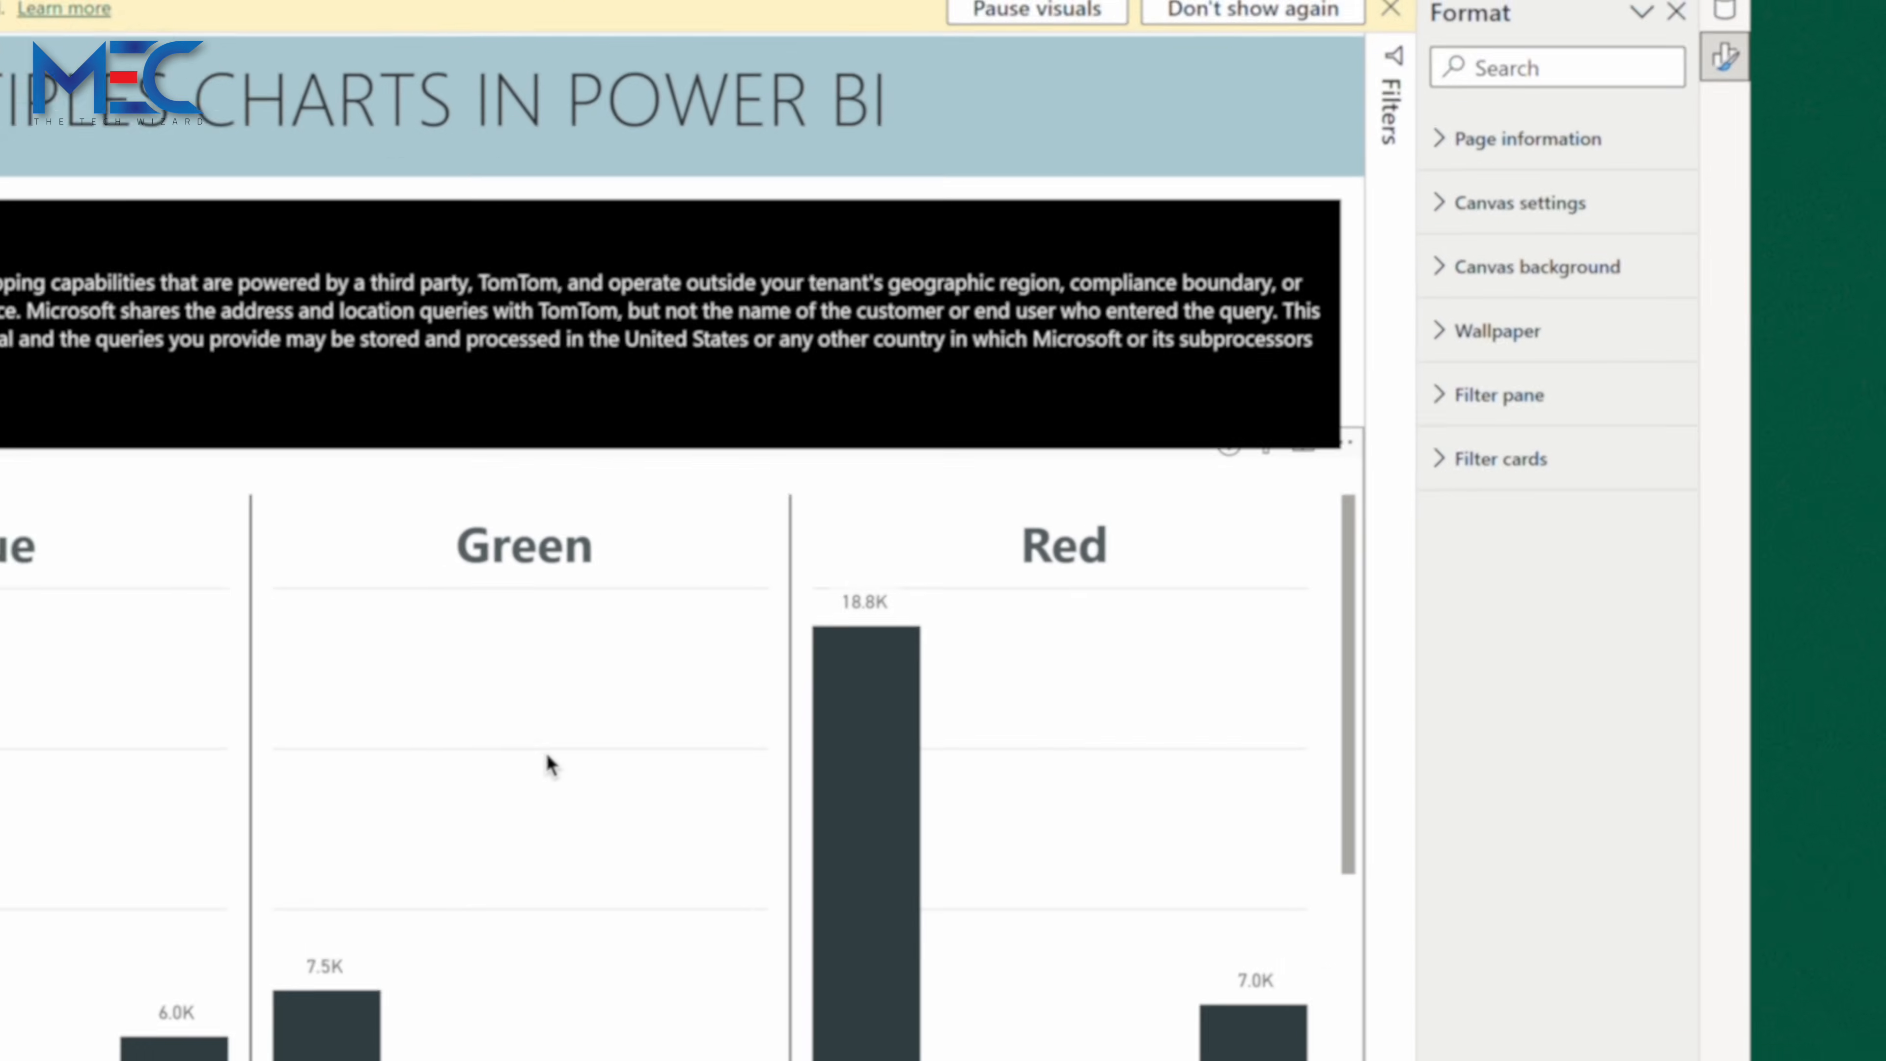
# Set the SMALL MULTIPLES page type to Drillthrough and add Color from the Sample Data table as its drill-through field.
pyautogui.click(1441, 139)
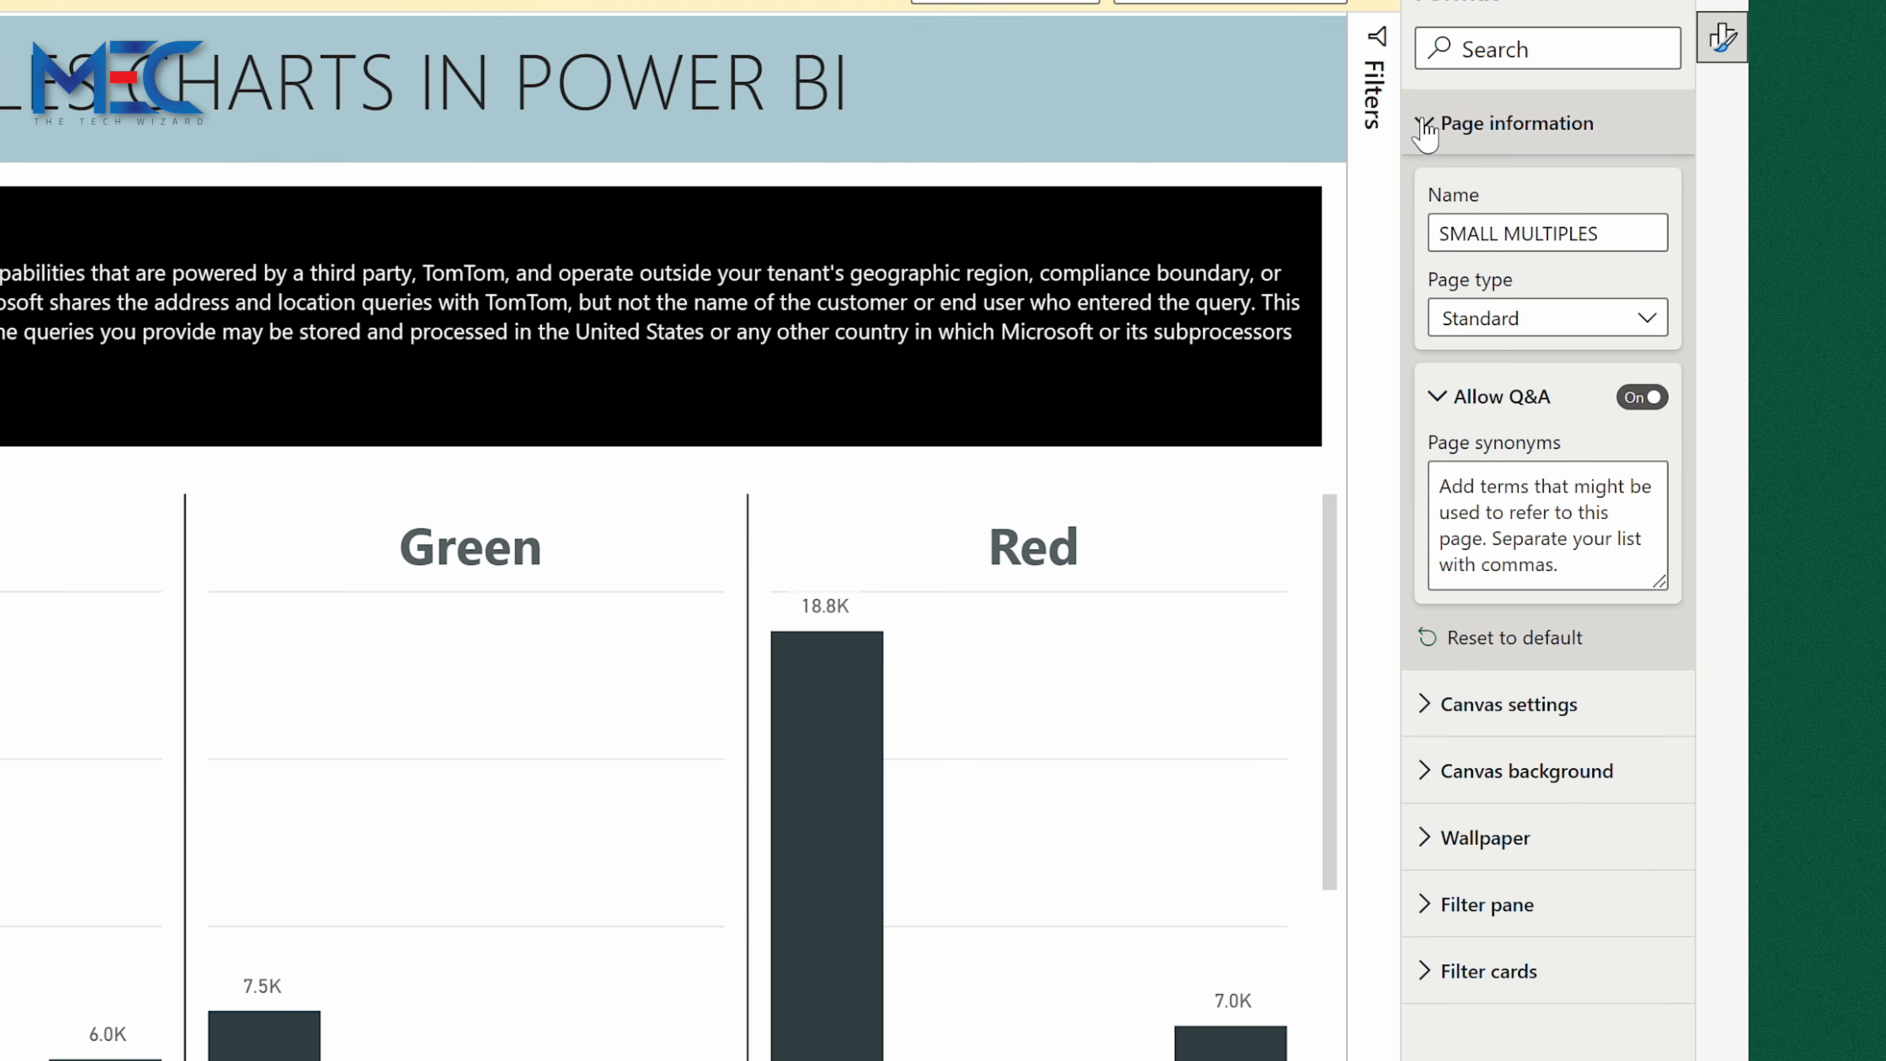
pyautogui.click(1534, 318)
pyautogui.click(1499, 436)
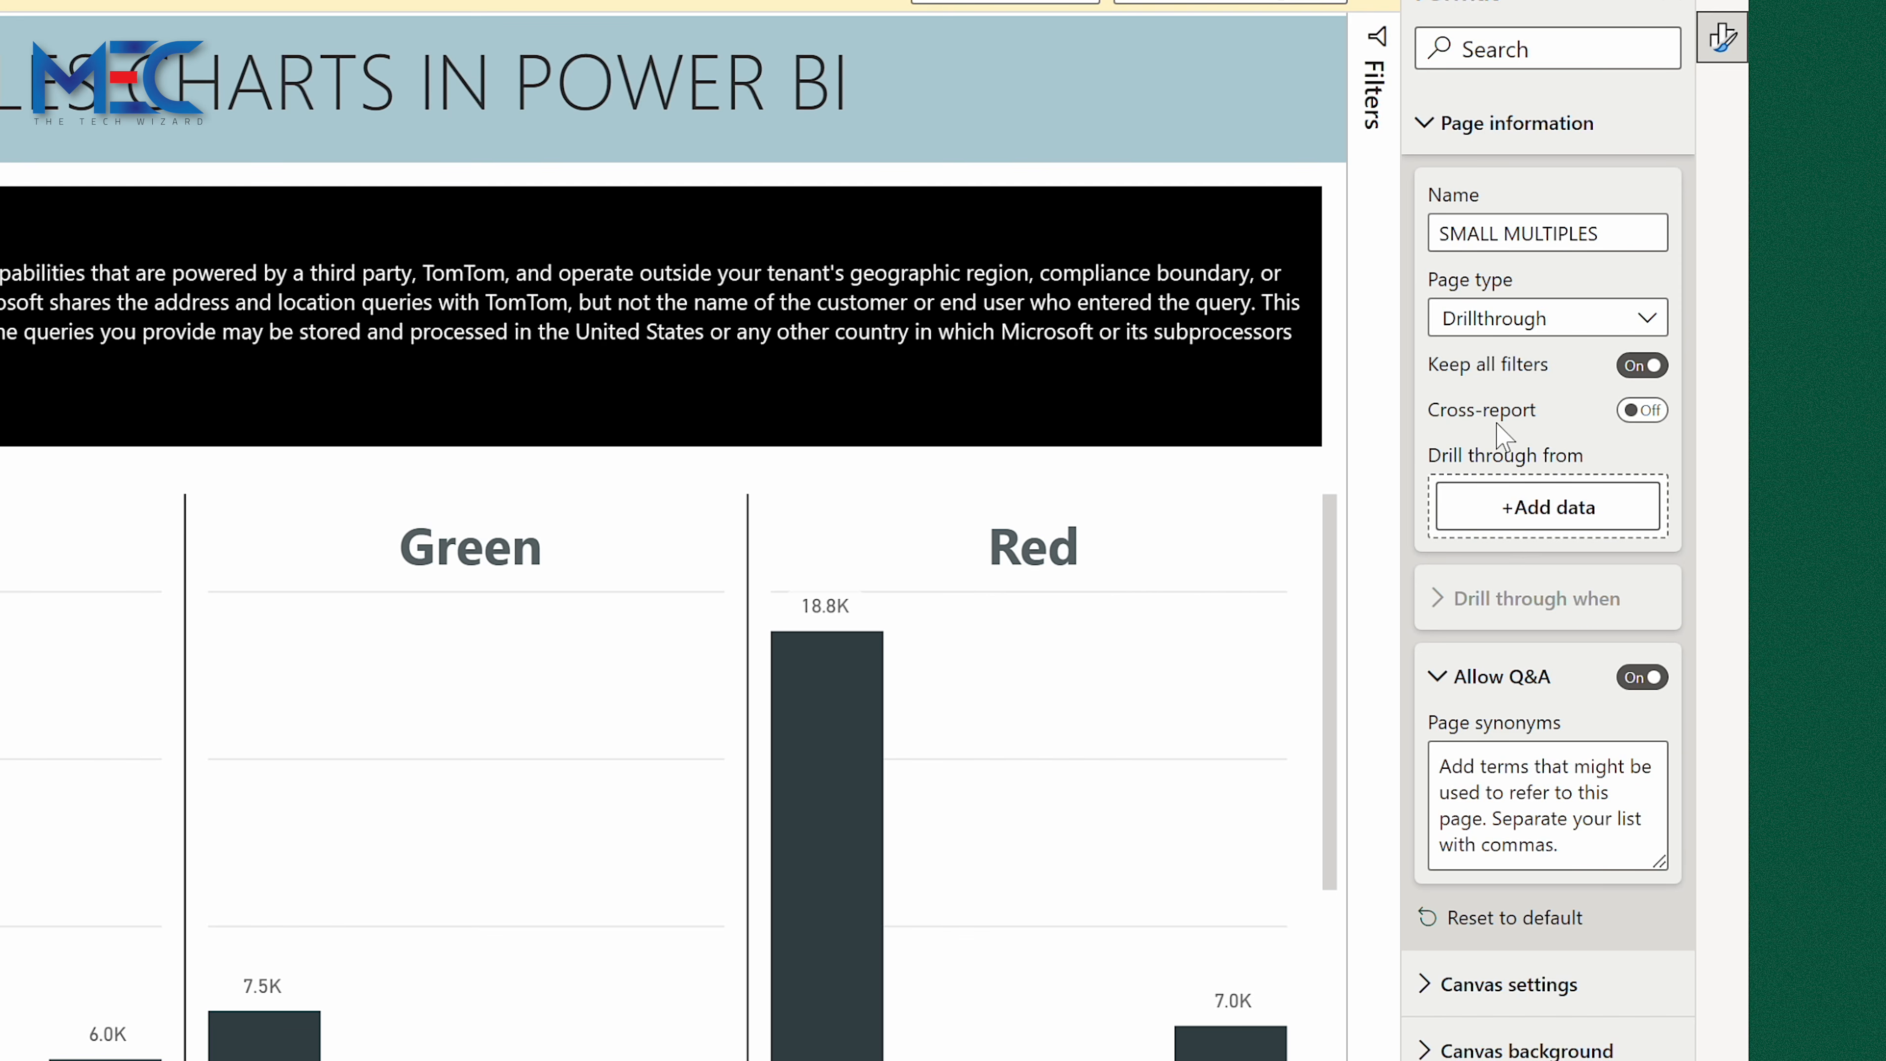
pyautogui.click(1495, 512)
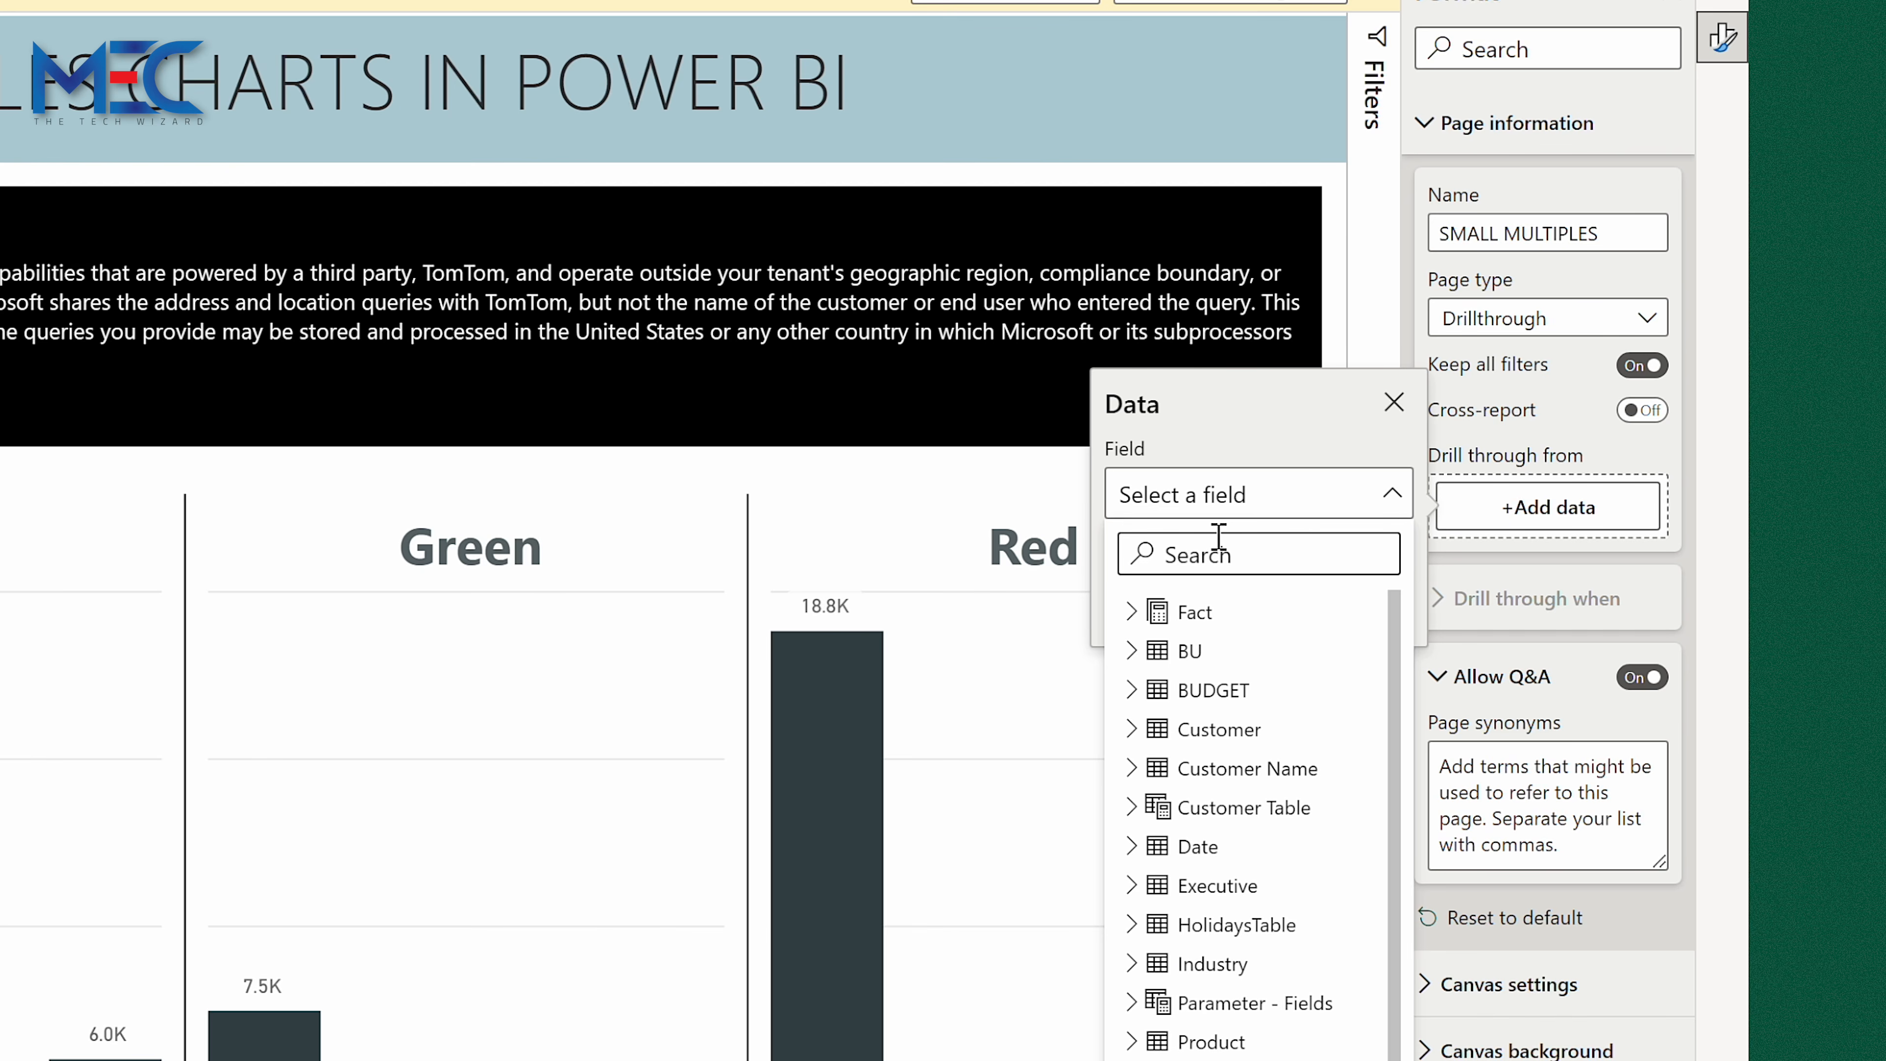
pyautogui.write('color')
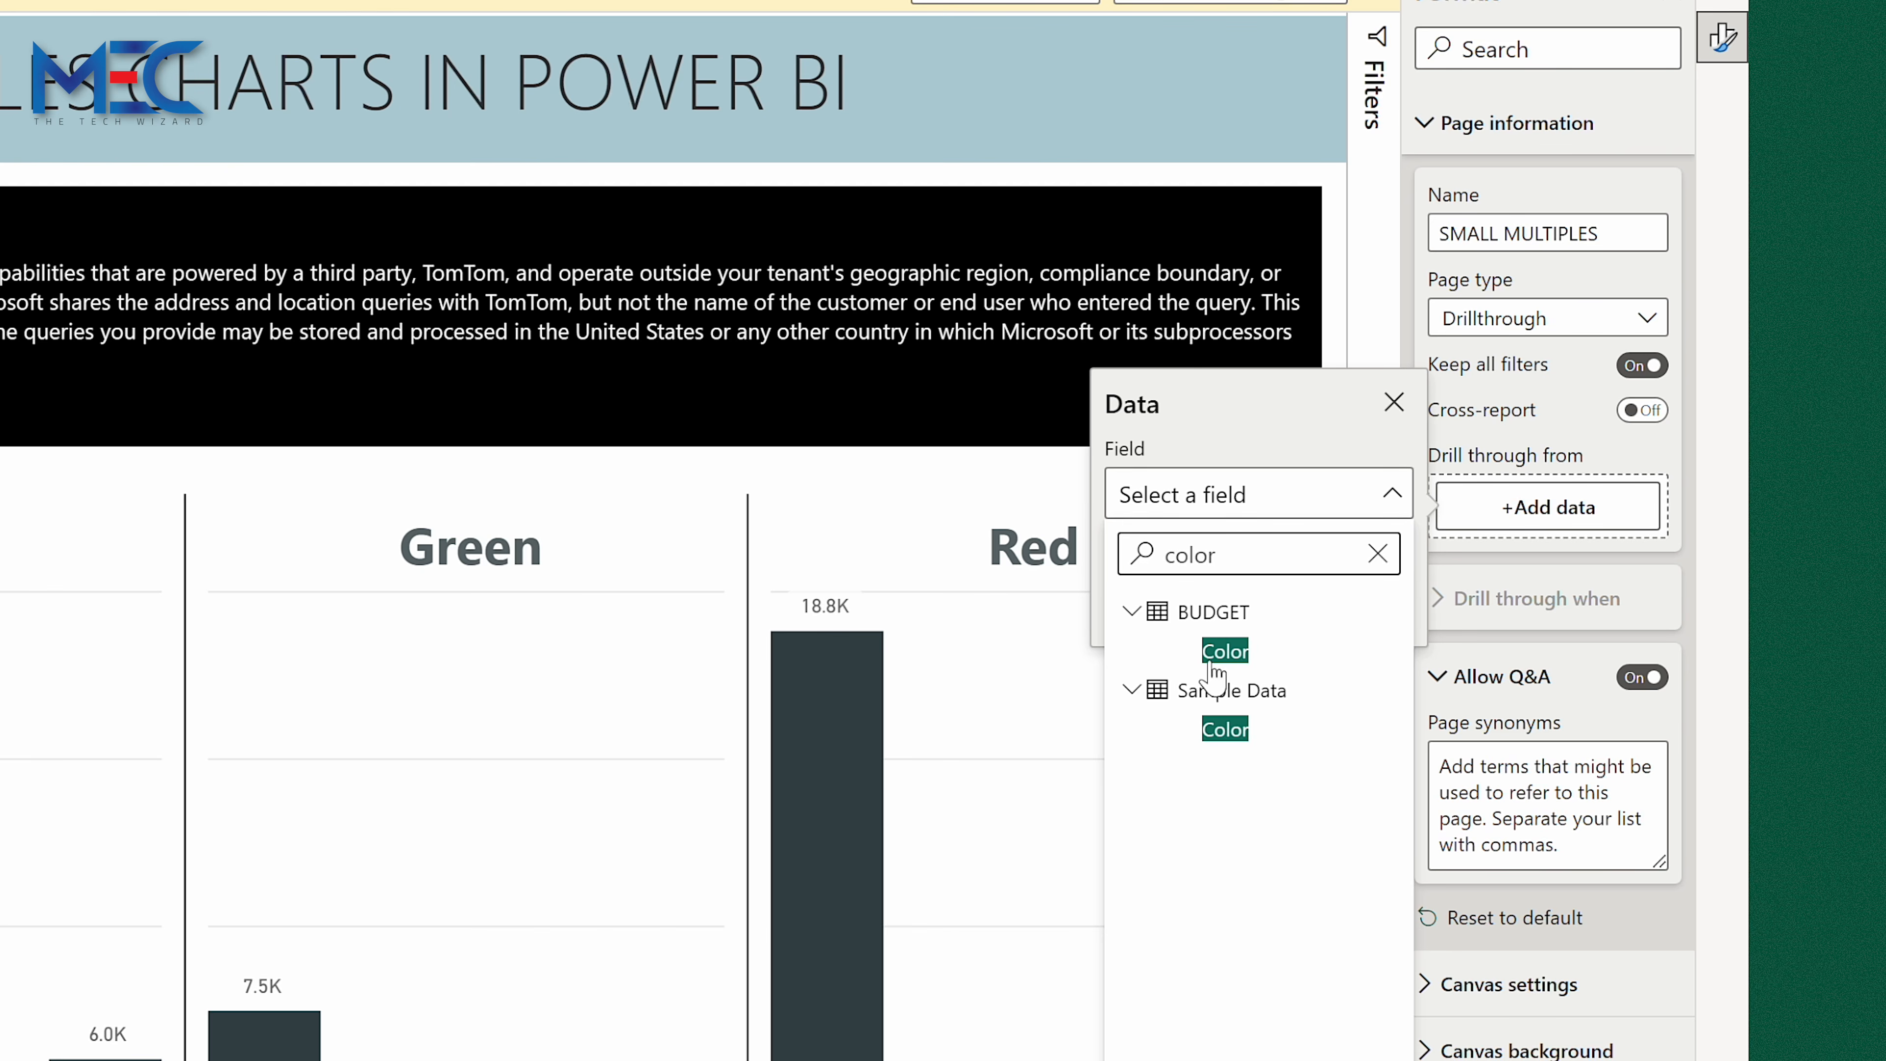
pyautogui.click(1227, 730)
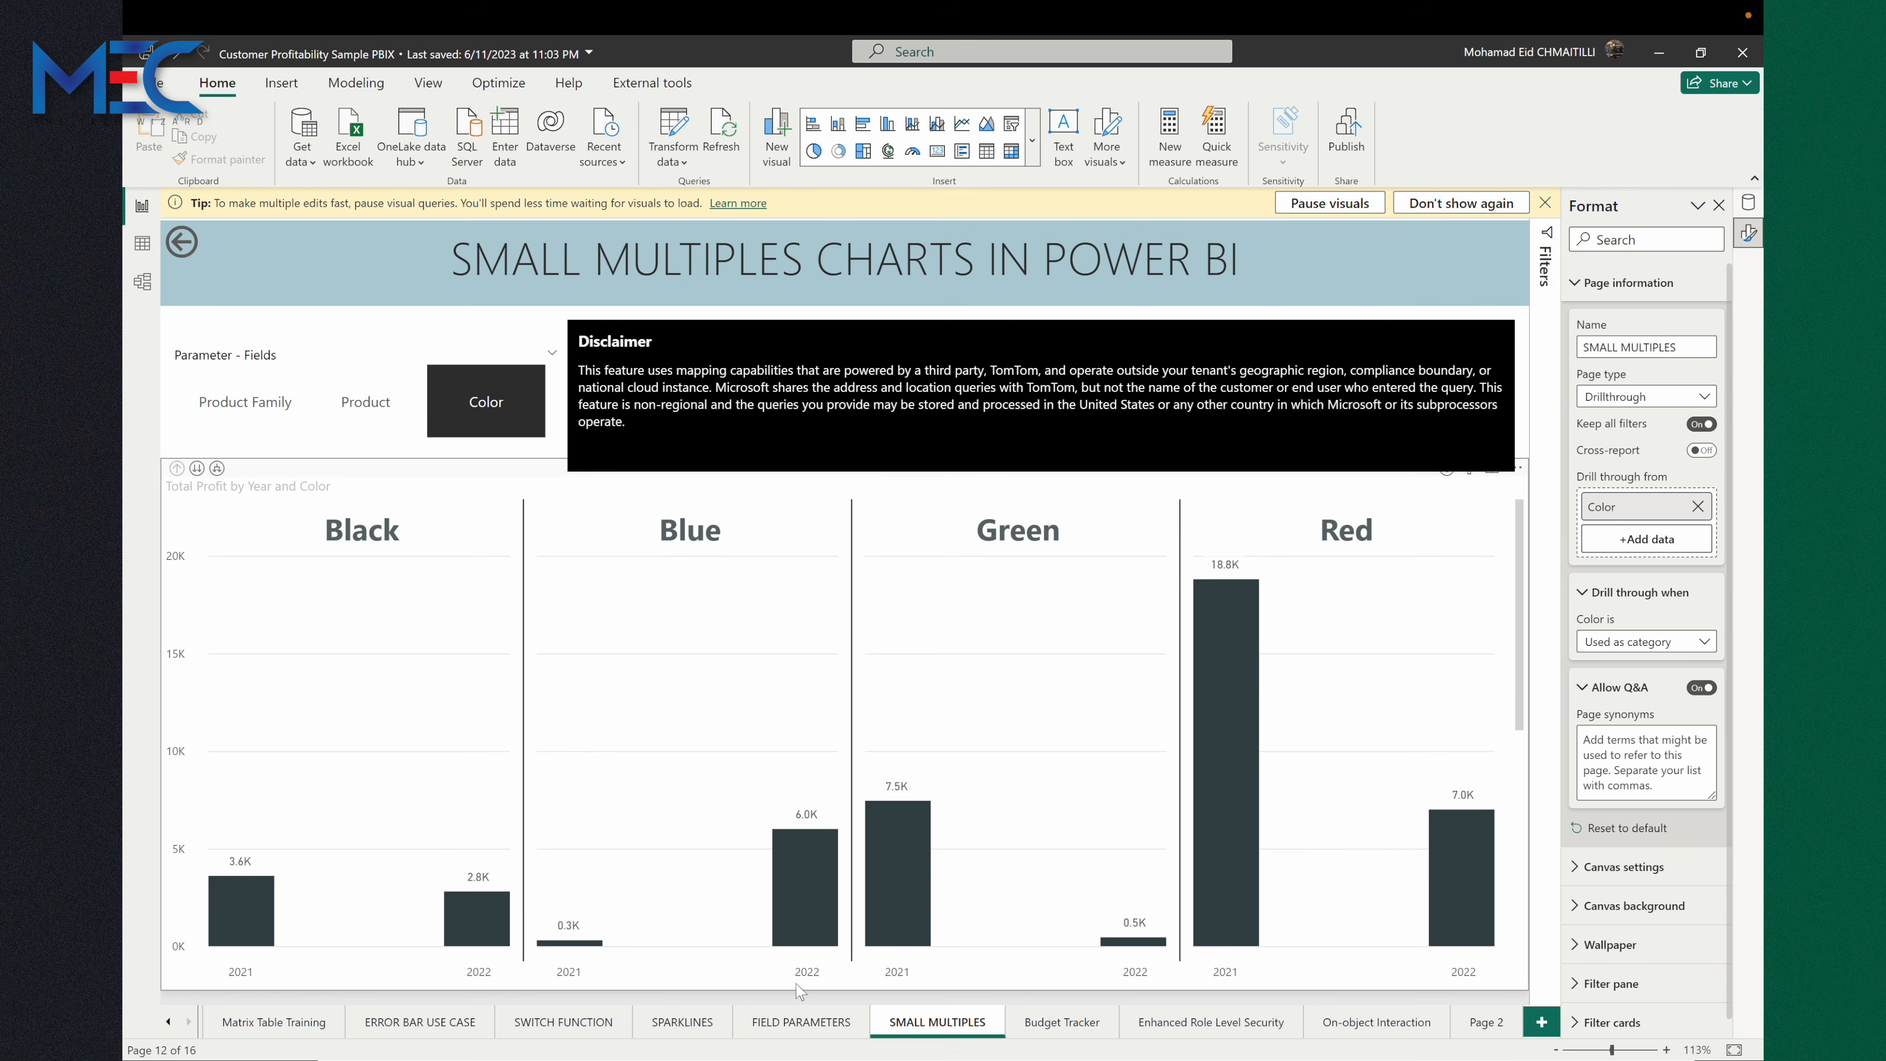
# On the FIELD PARAMETERS page, drill through from the Yellow column's tooltip to SMALL MULTIPLES, and return with the page's back arrow.
pyautogui.click(793, 1022)
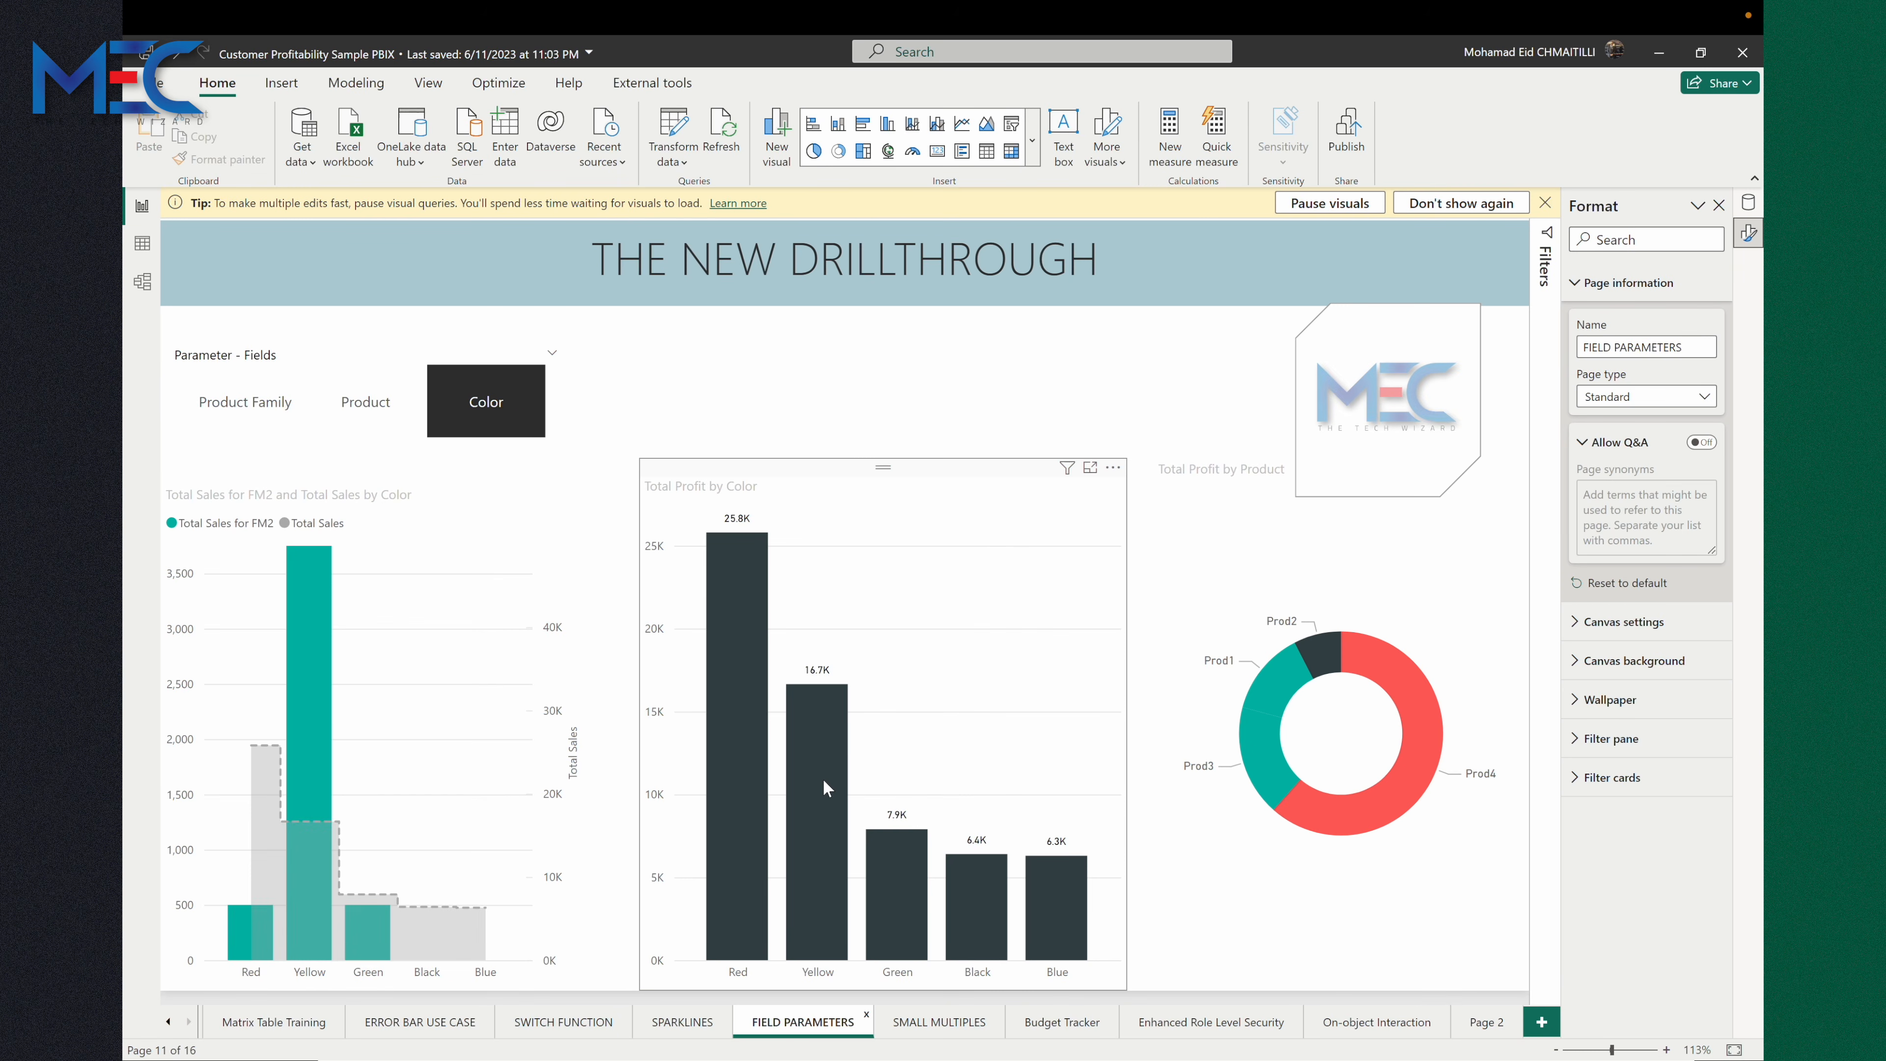
pyautogui.moveTo(891, 783)
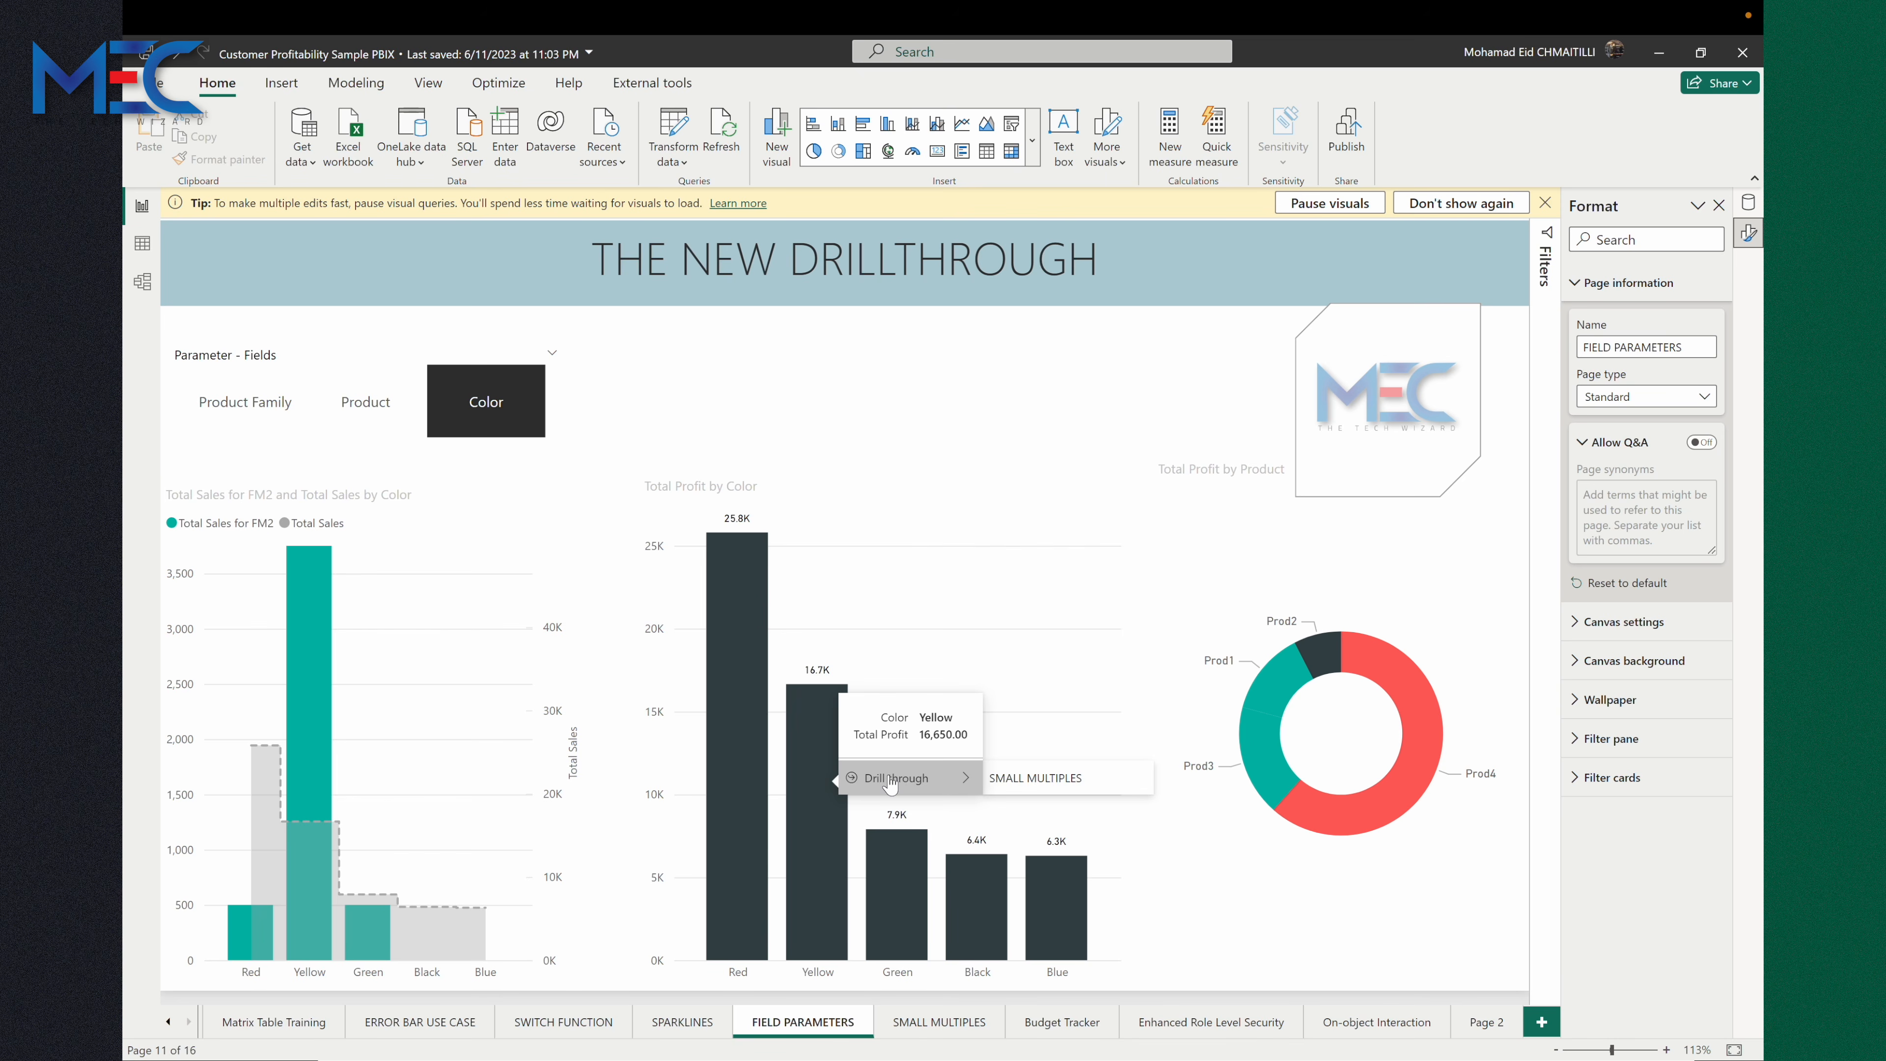
pyautogui.click(1028, 780)
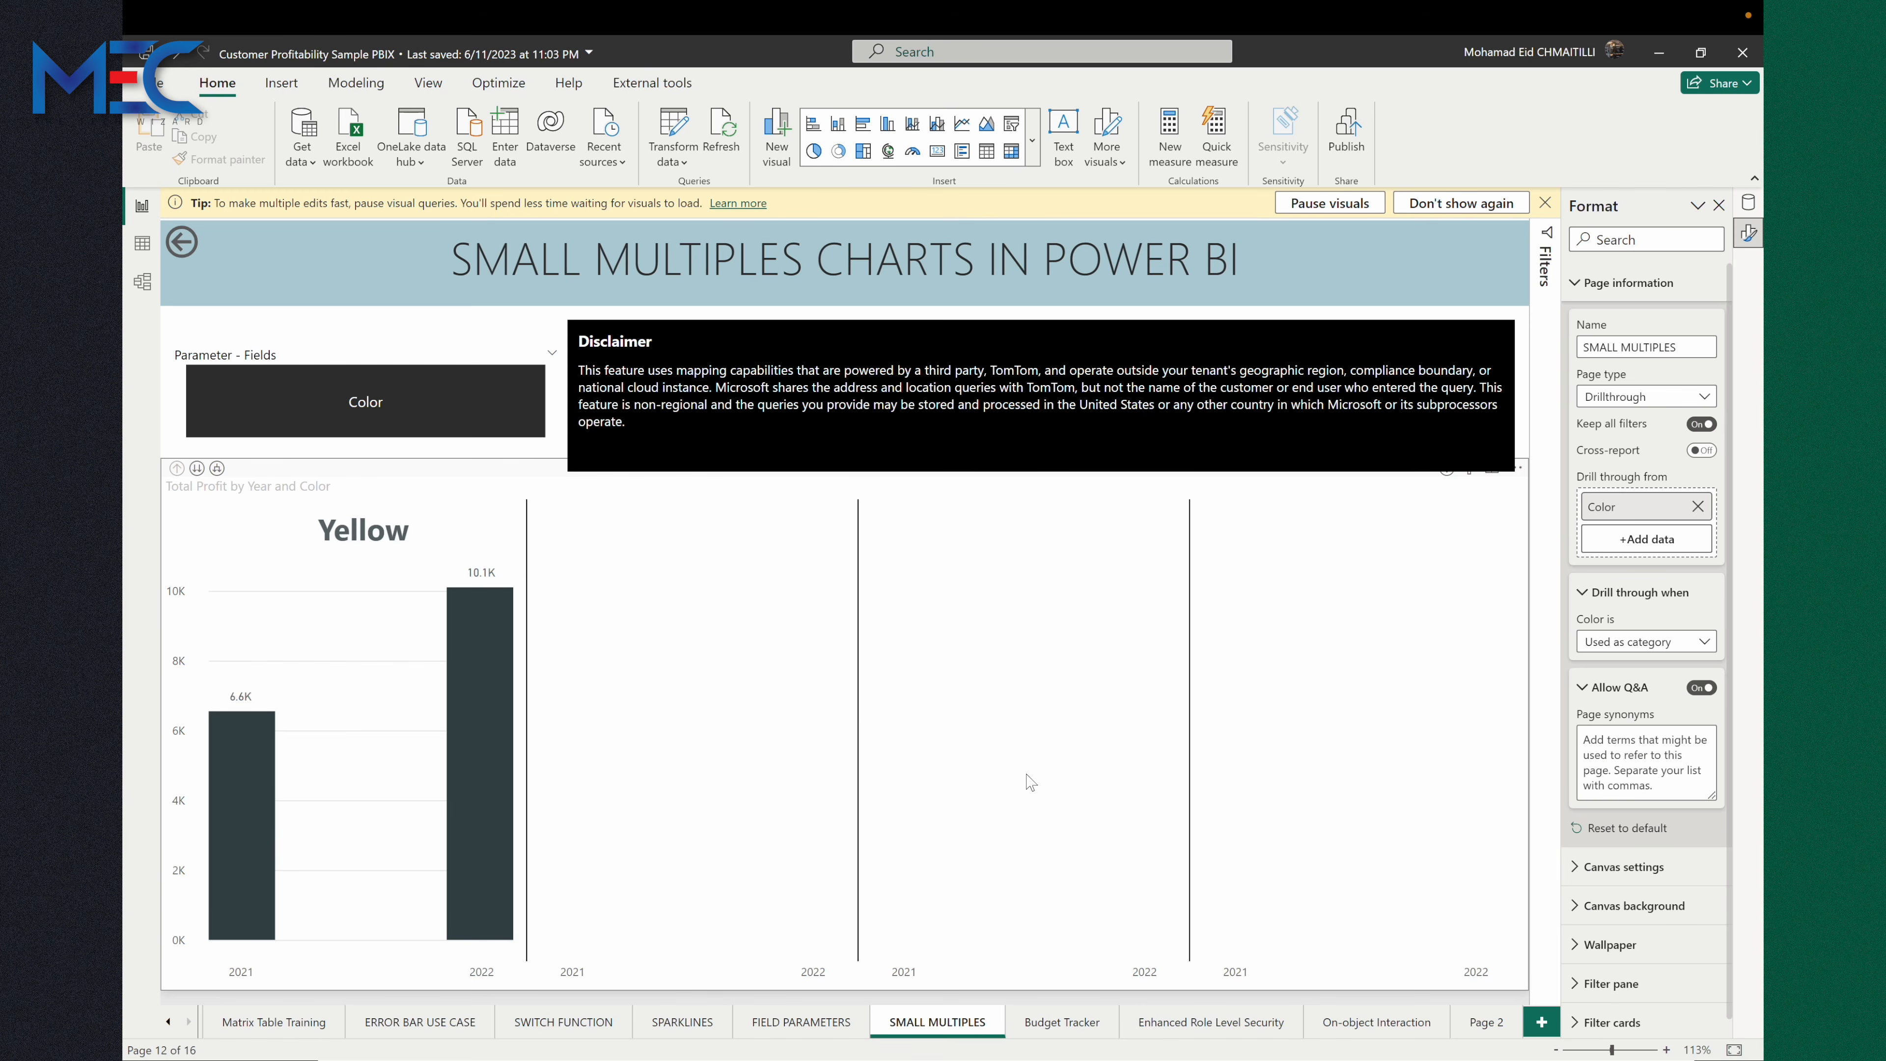
pyautogui.click(205, 244)
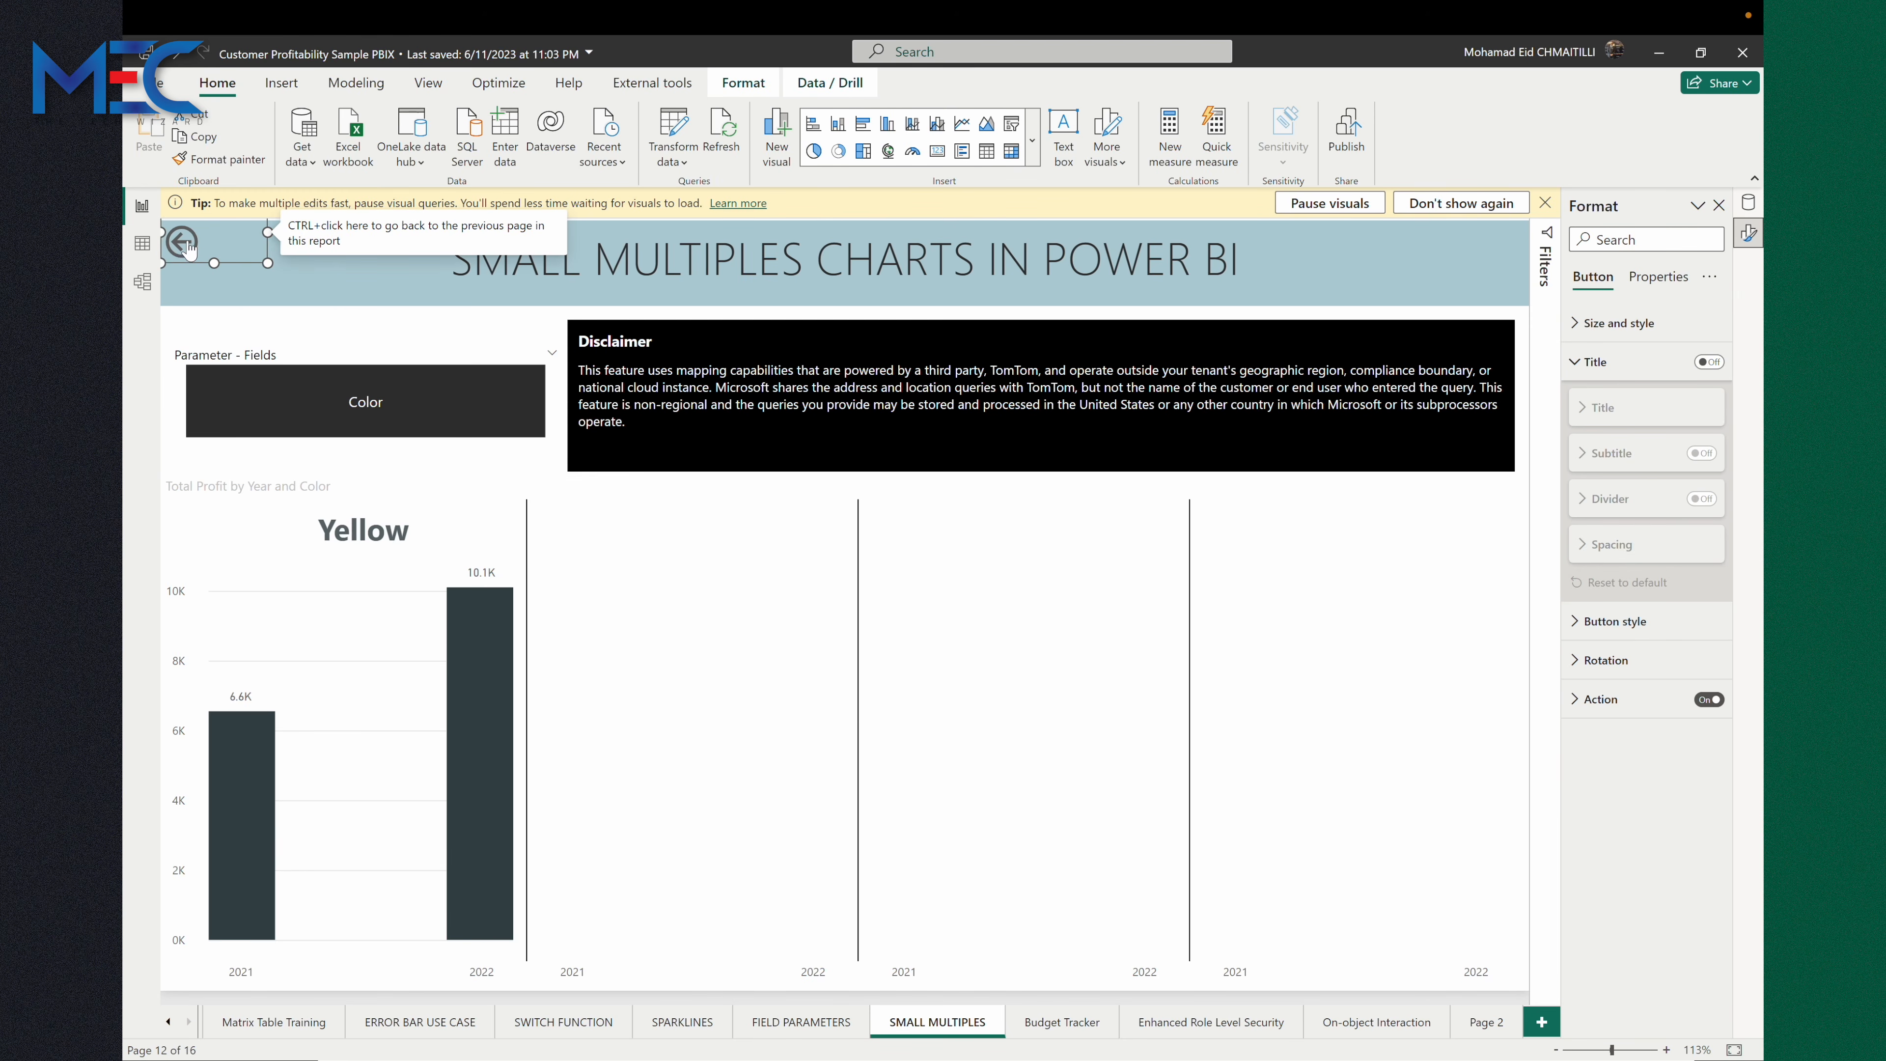
pyautogui.keyDown('ctrl'); pyautogui.click(189, 250); pyautogui.keyUp('ctrl')
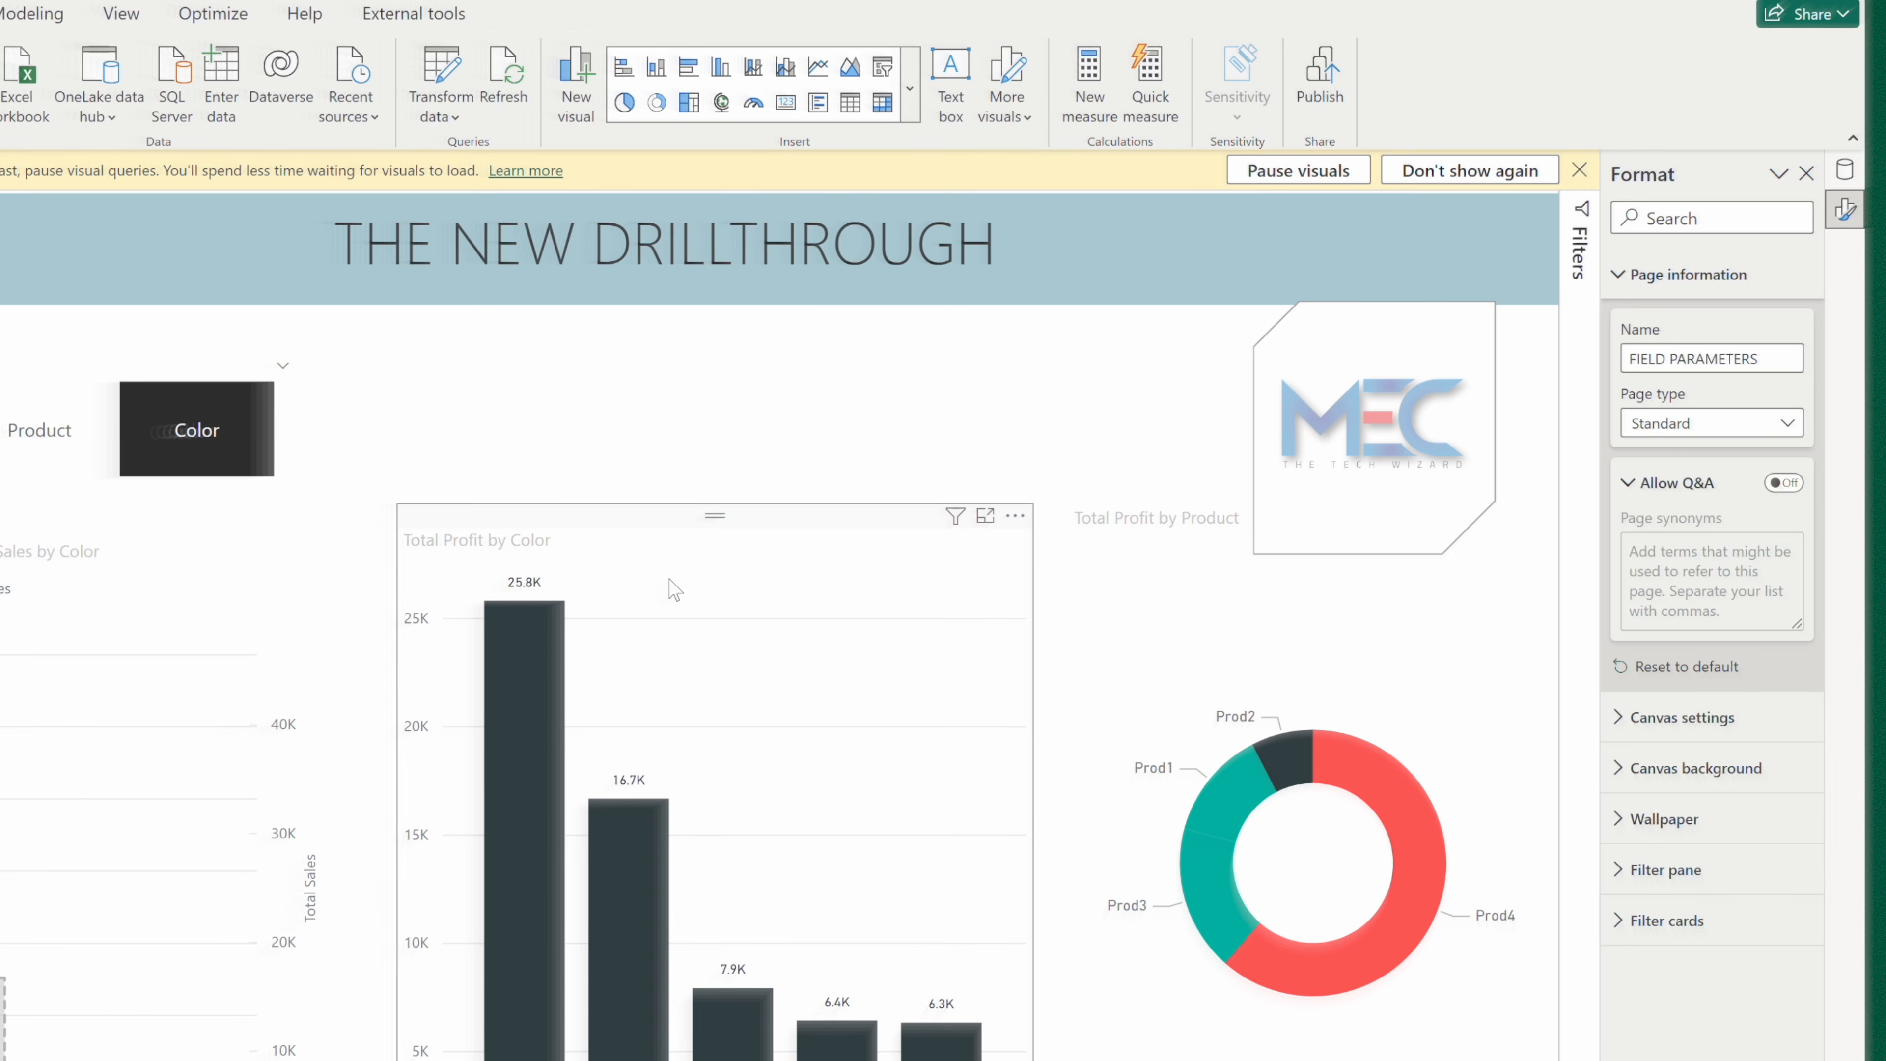
pyautogui.click(672, 589)
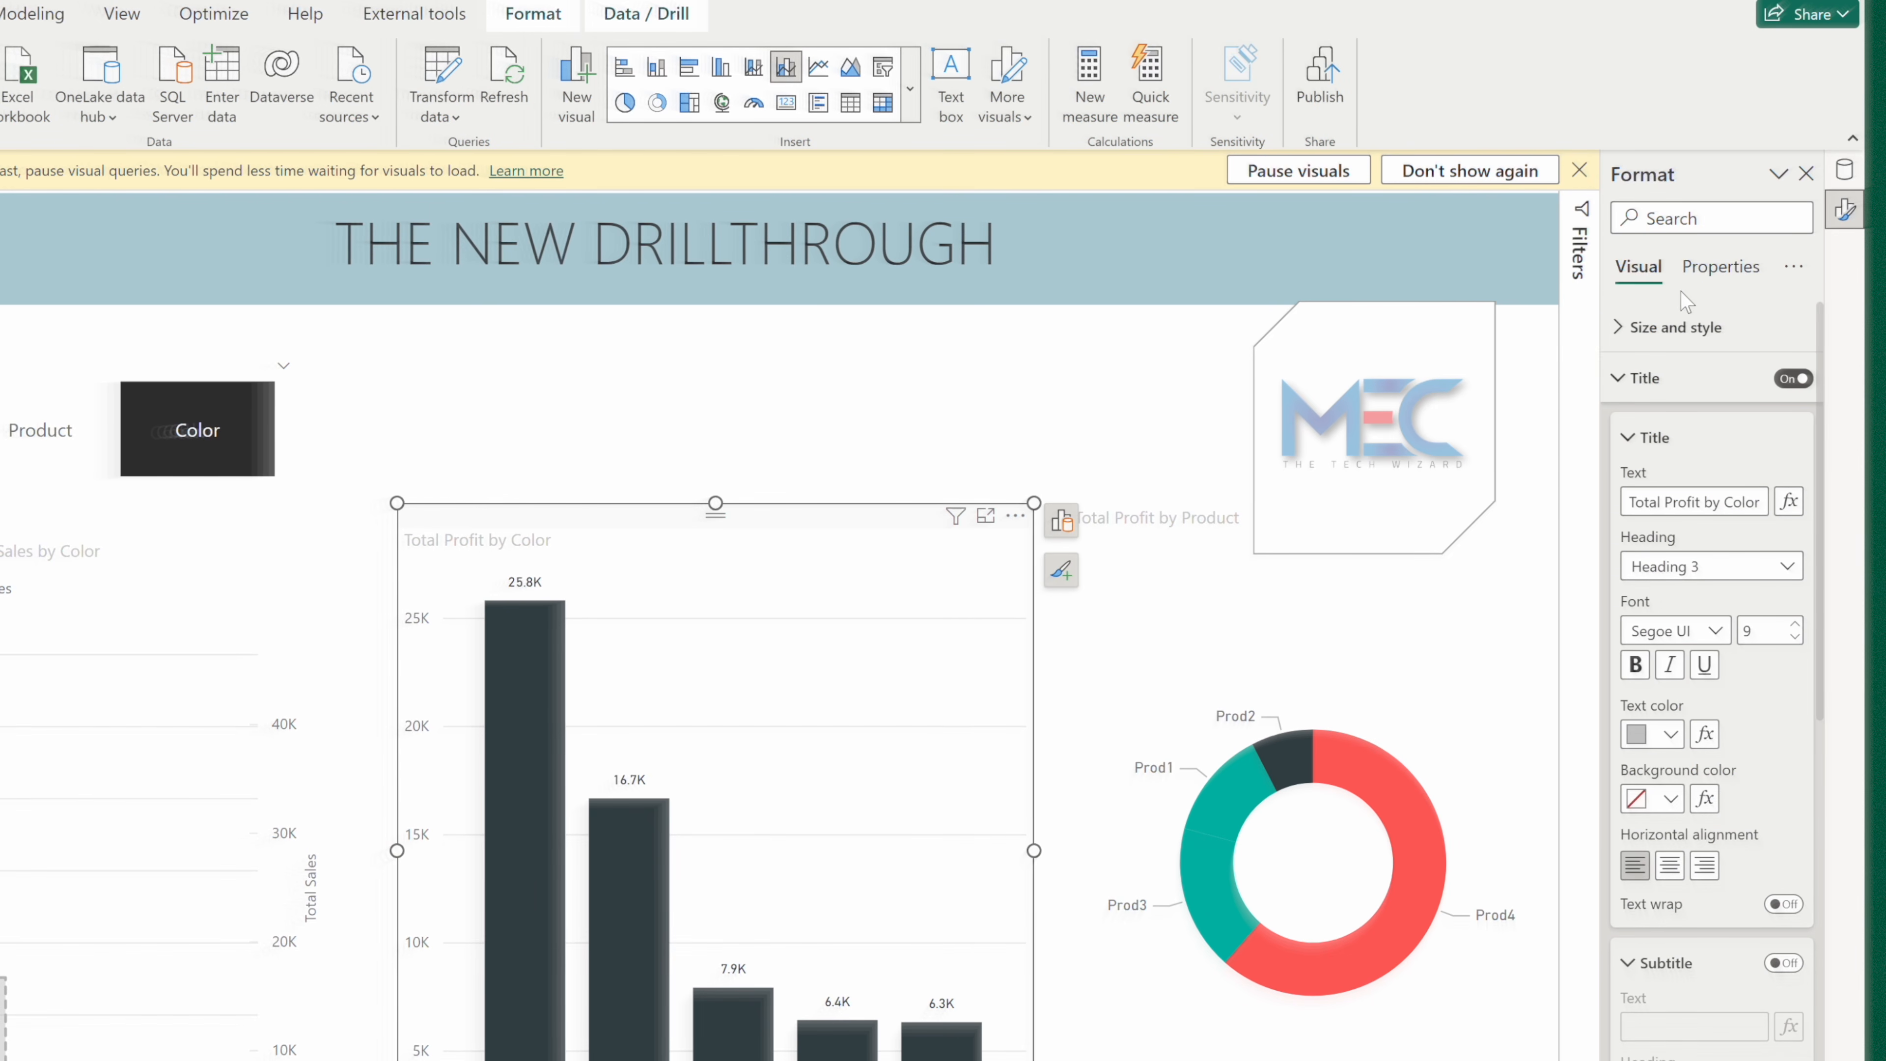
pyautogui.click(824, 459)
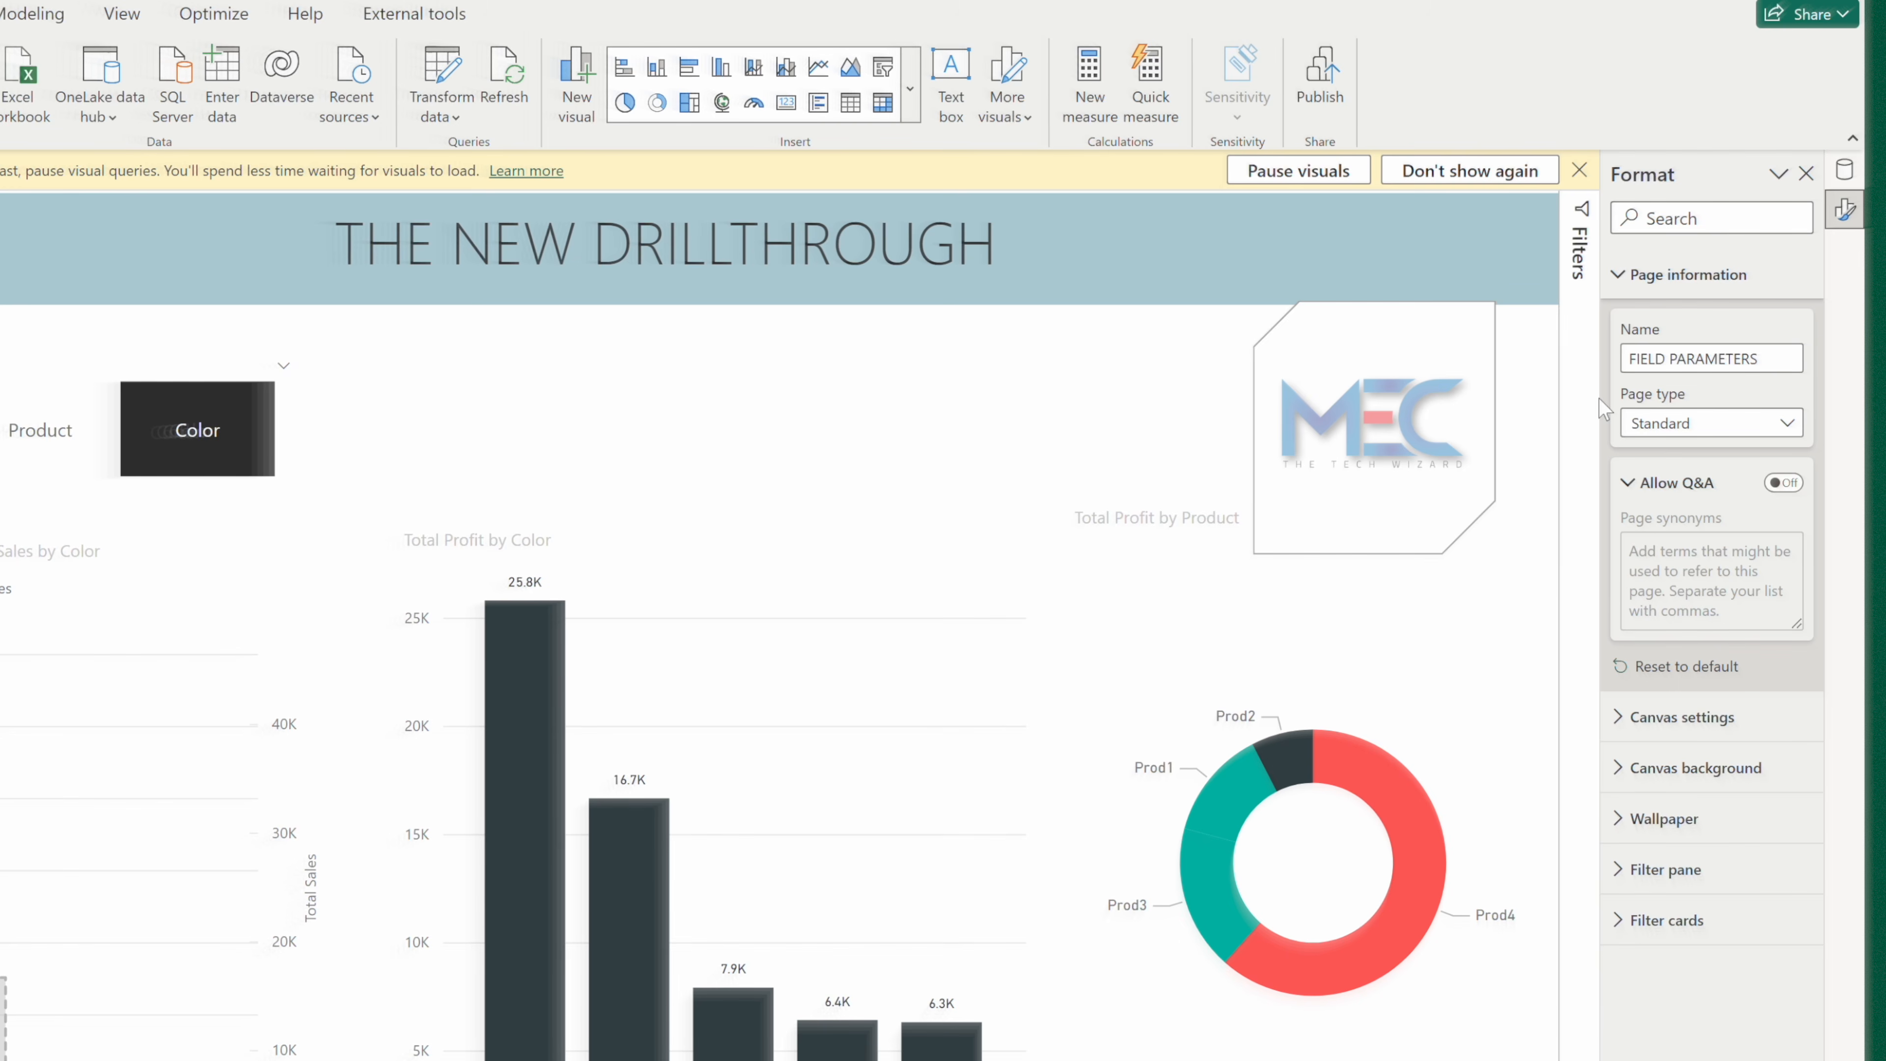
# Set the FIELD PARAMETERS page type to Drillthrough and add Product as its drill-through field.
pyautogui.click(1738, 425)
pyautogui.click(1685, 513)
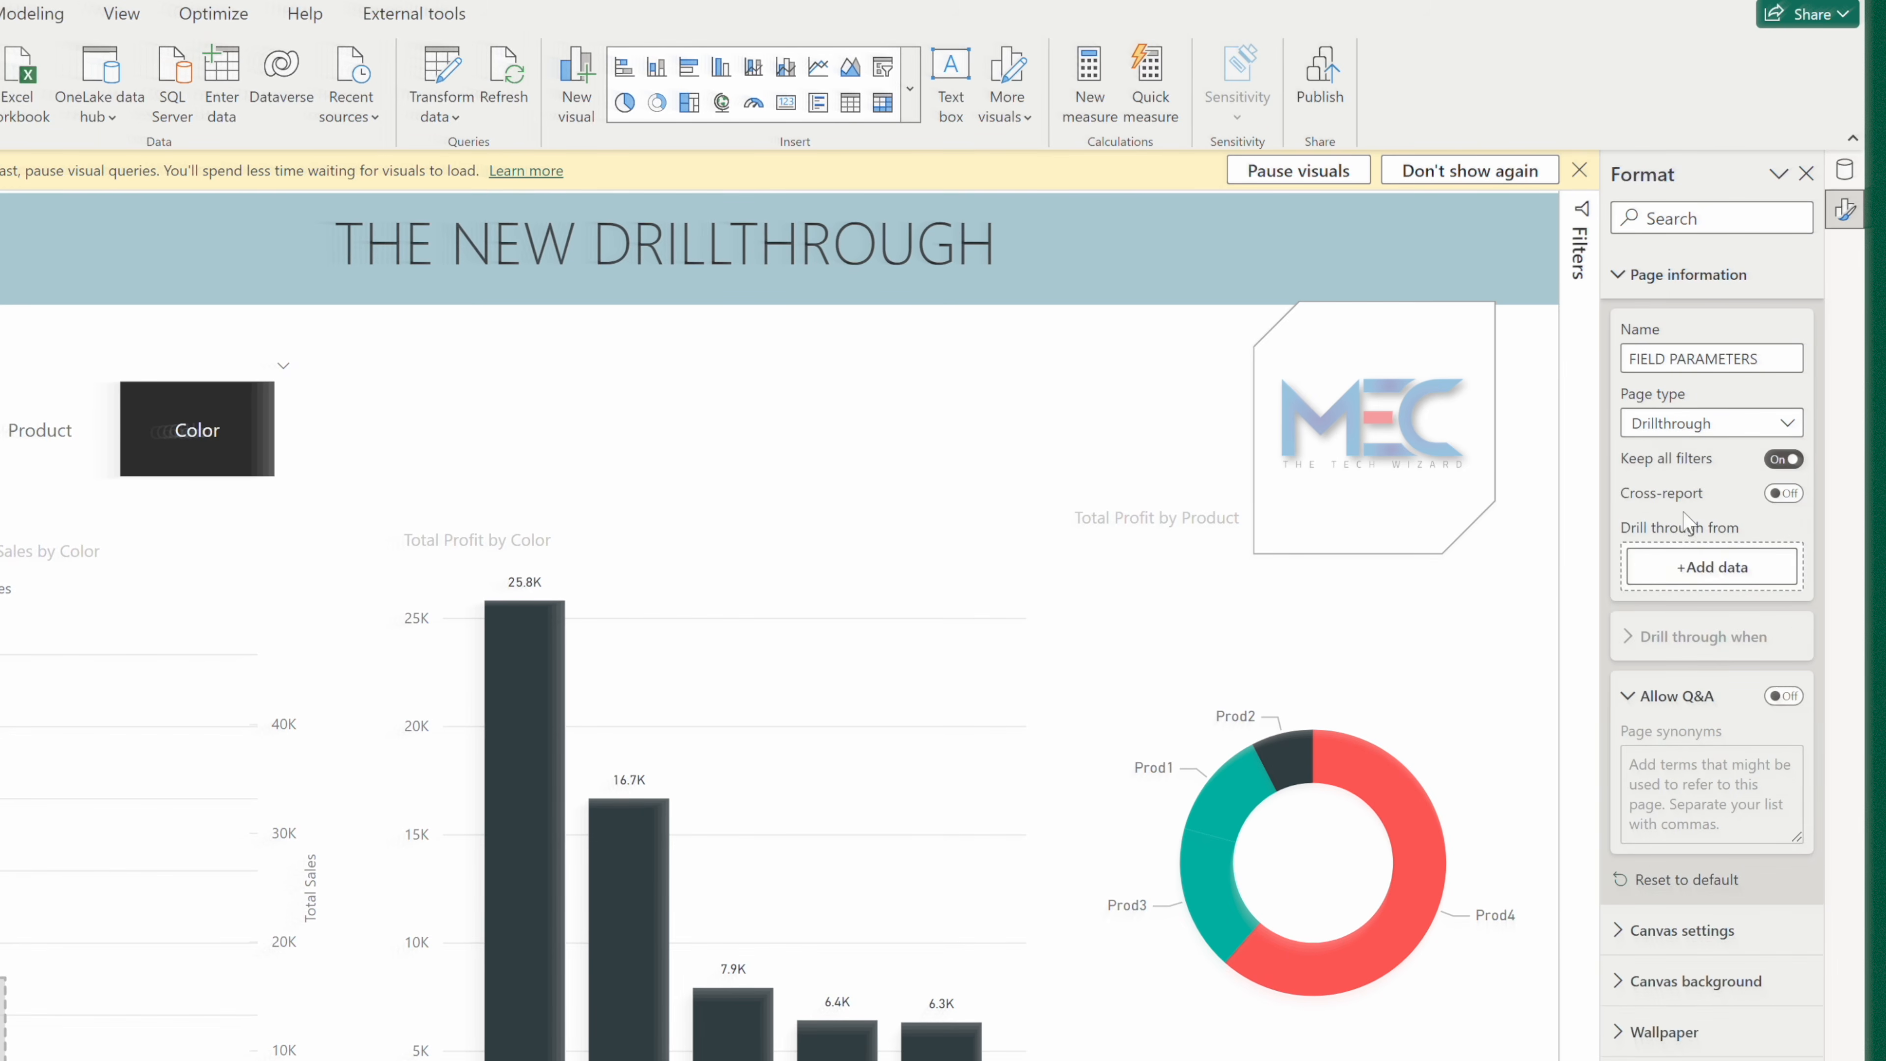
pyautogui.click(1713, 573)
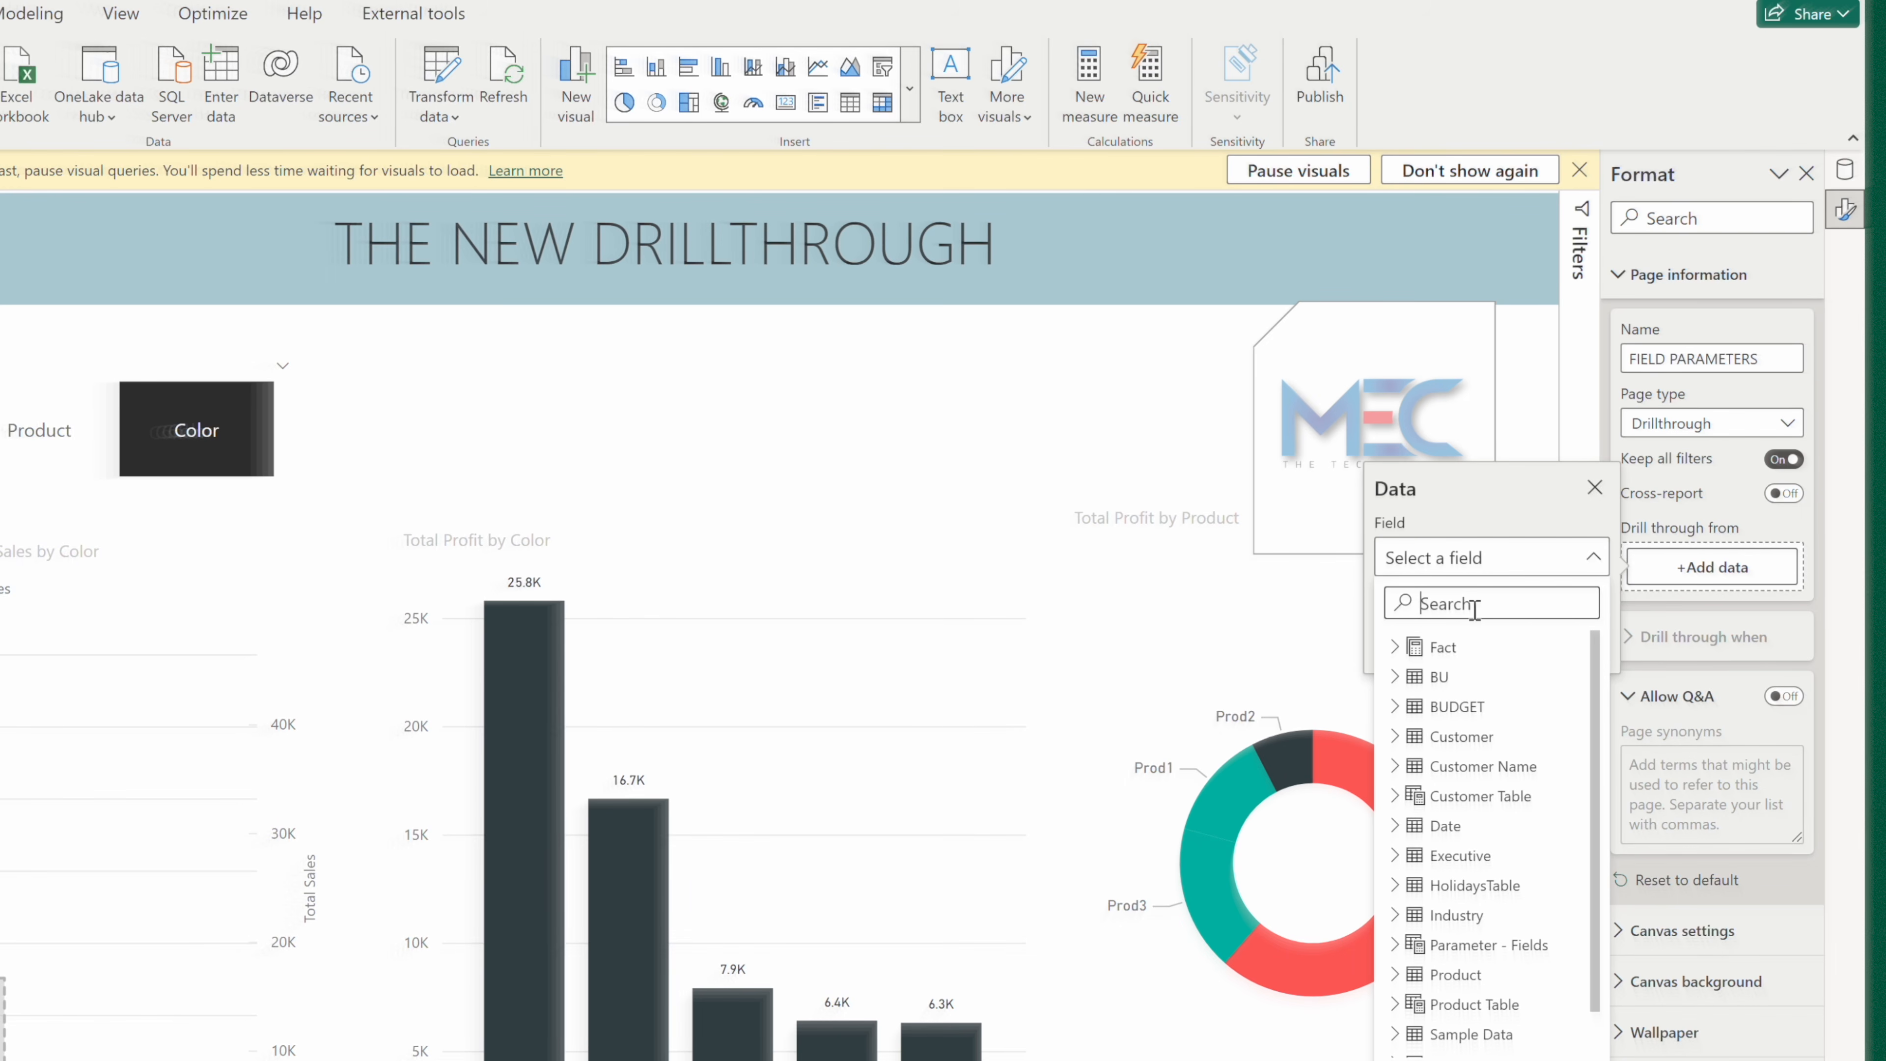
pyautogui.write('produc')
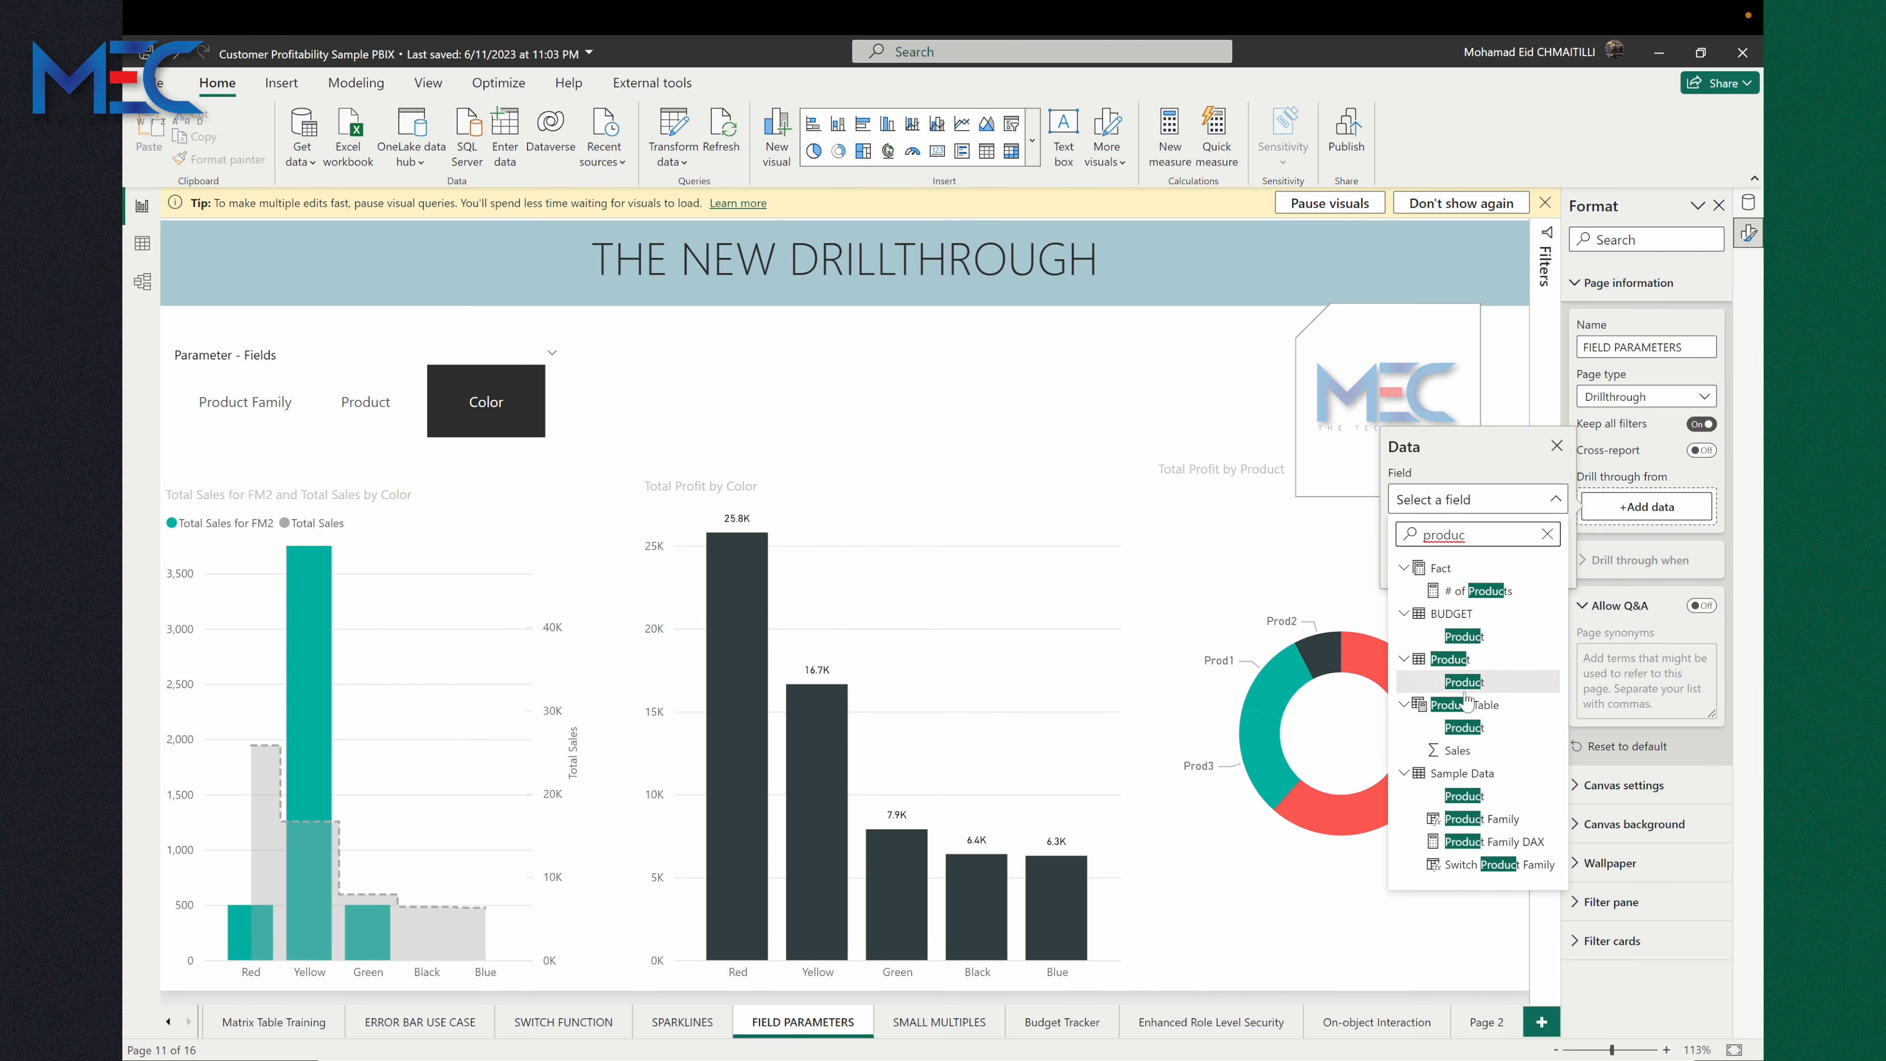
pyautogui.click(1463, 819)
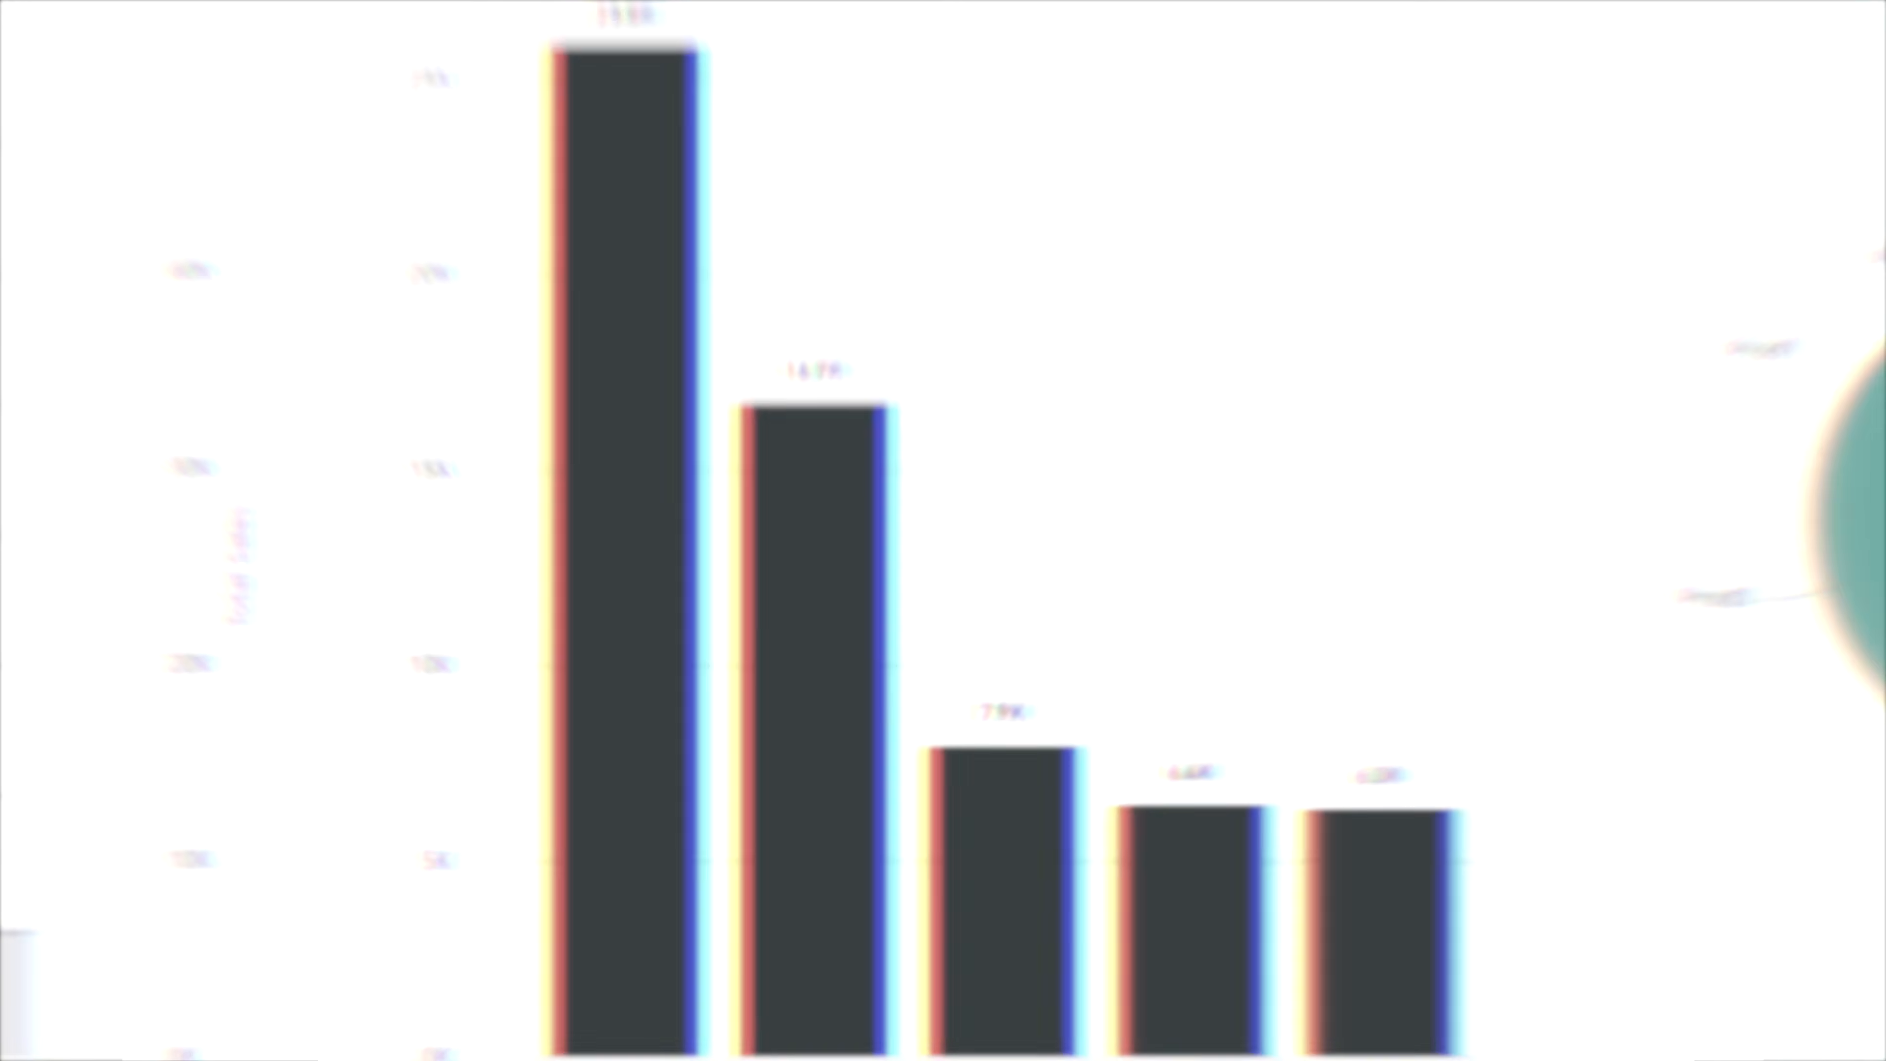
# Drill through from the Yellow column of Total Profit by Color to SMALL MULTIPLES, and check the Red 2021 column's tooltip options.
pyautogui.moveTo(803, 648)
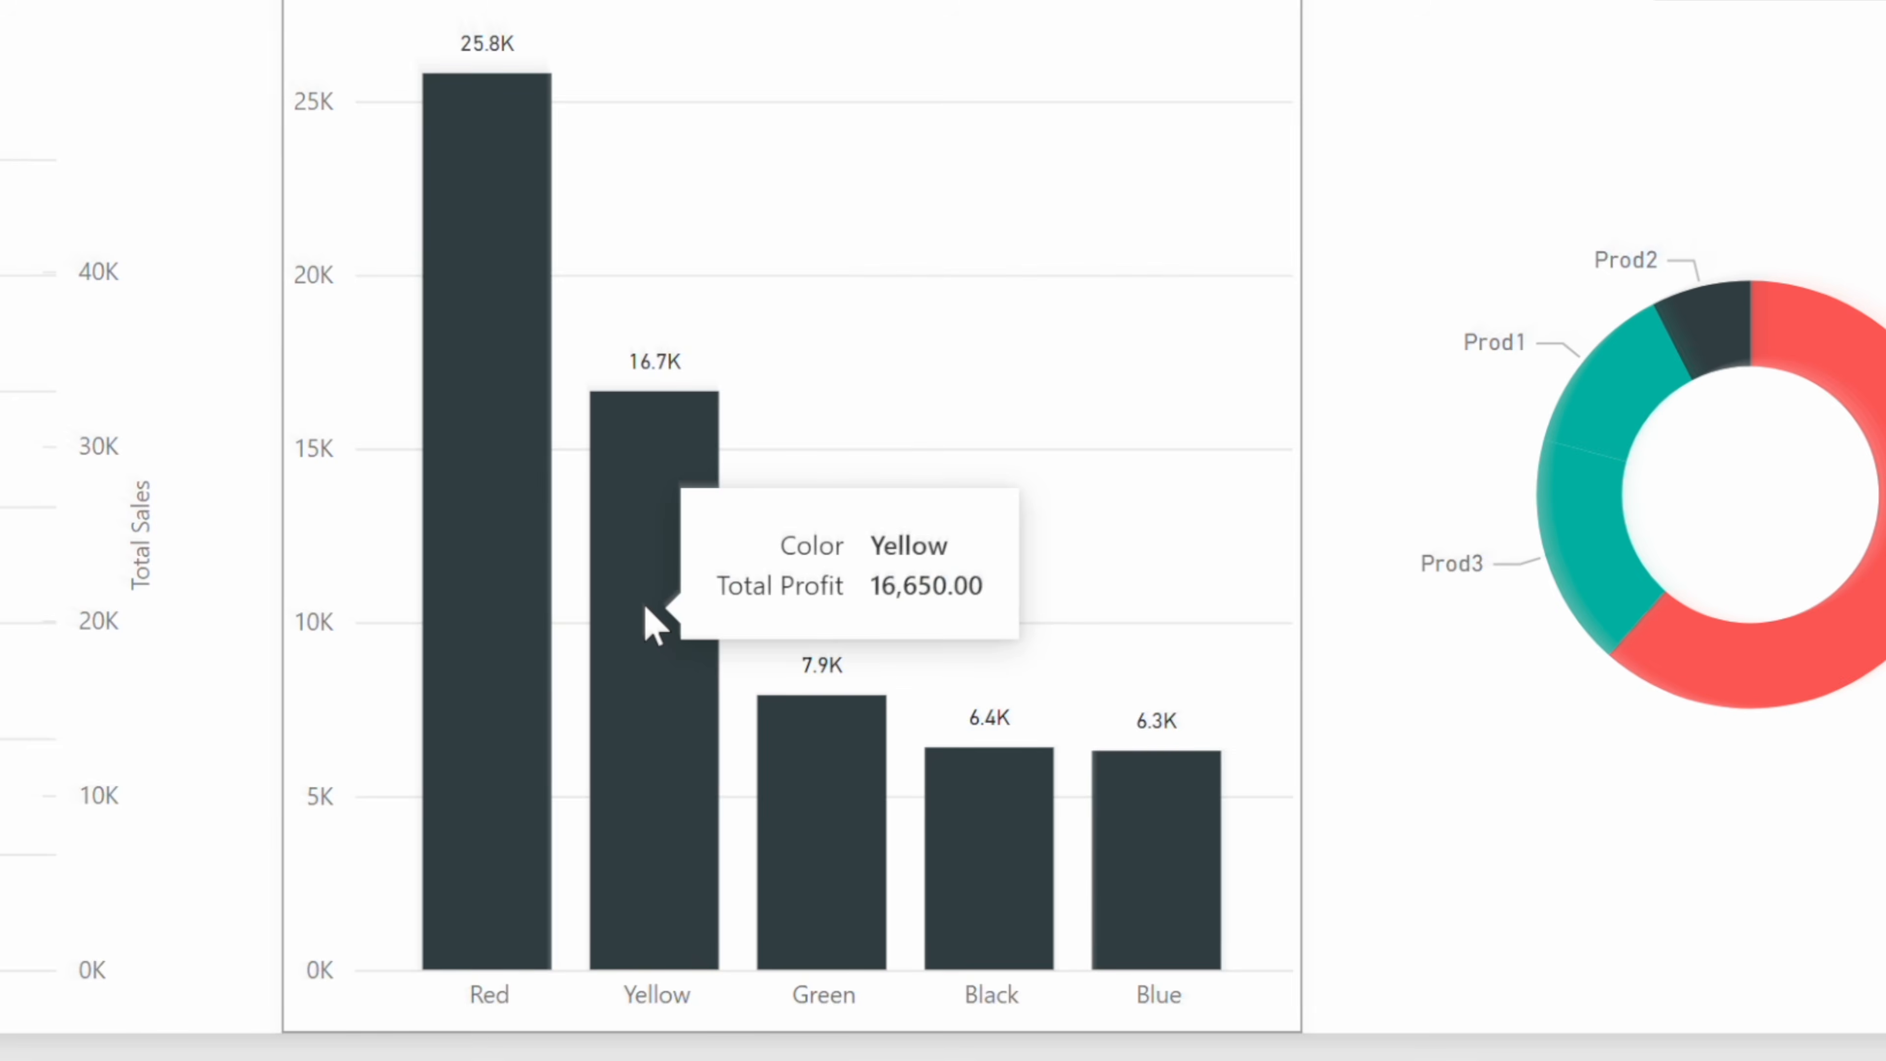
pyautogui.moveTo(817, 605)
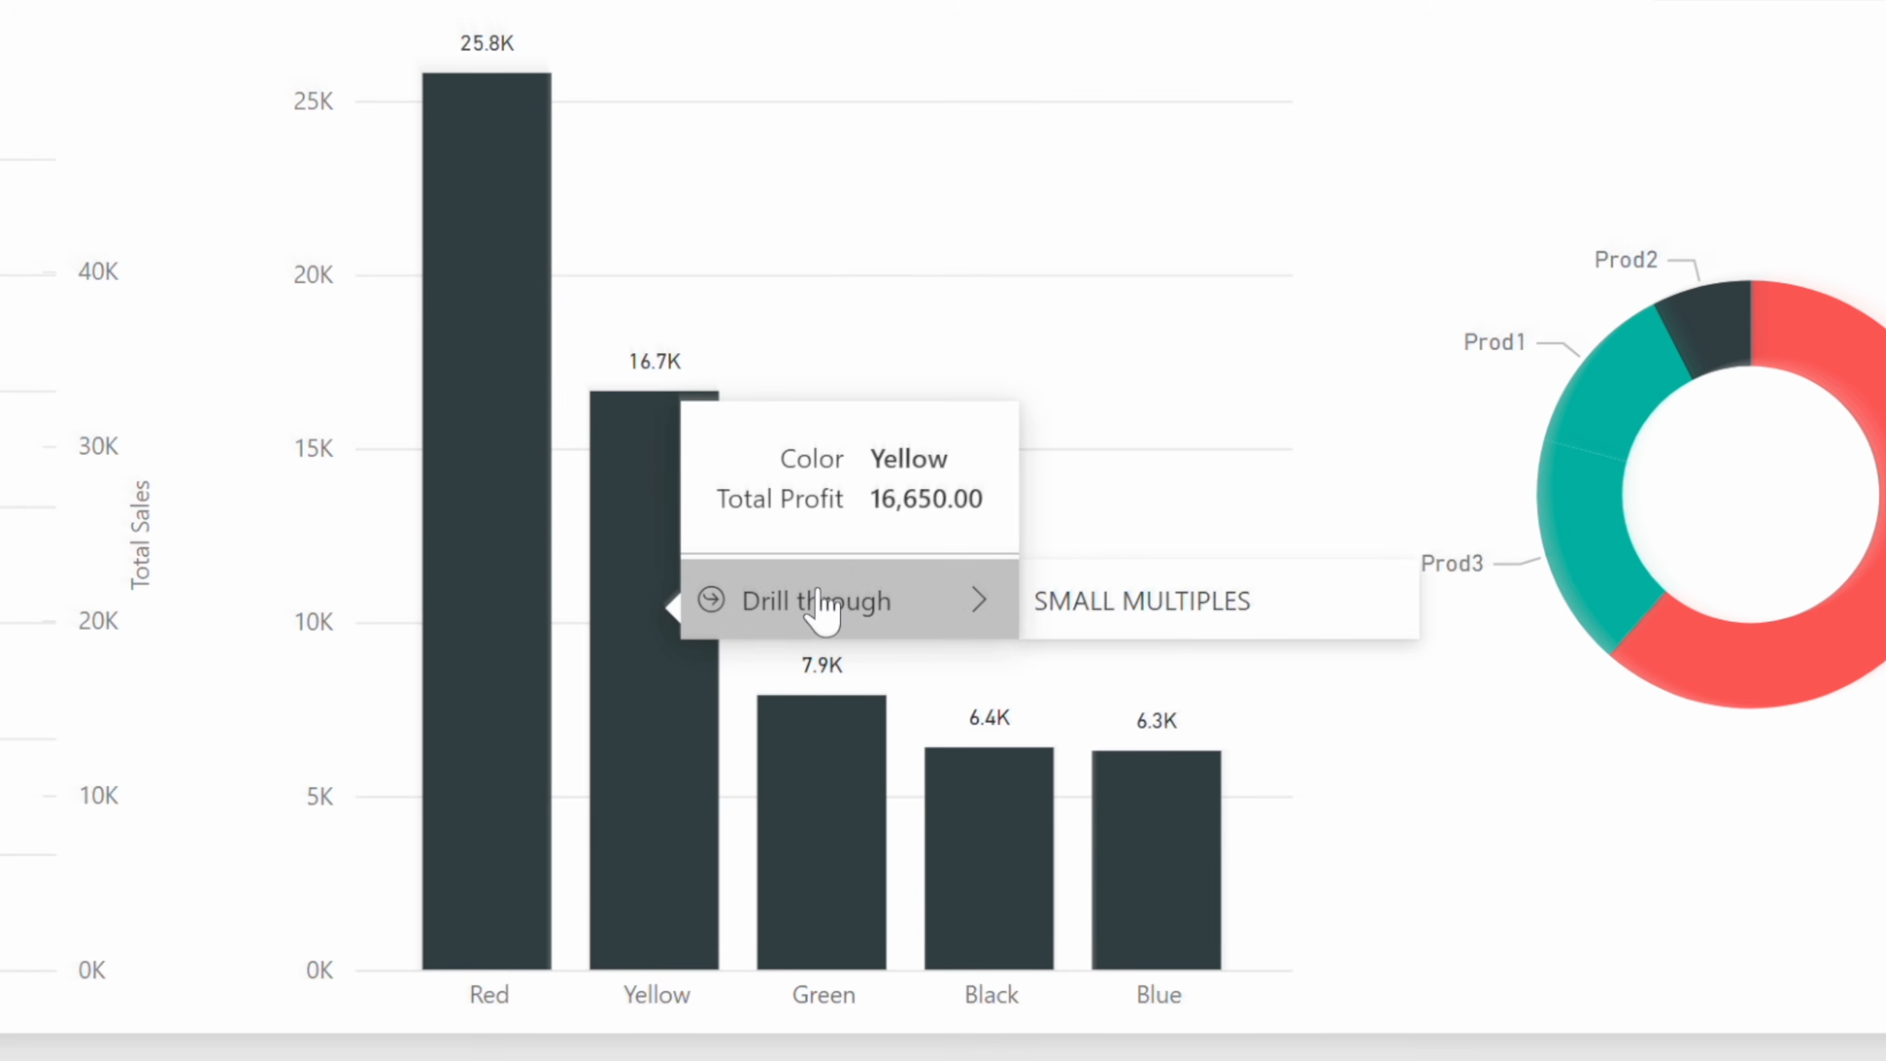
pyautogui.click(1087, 608)
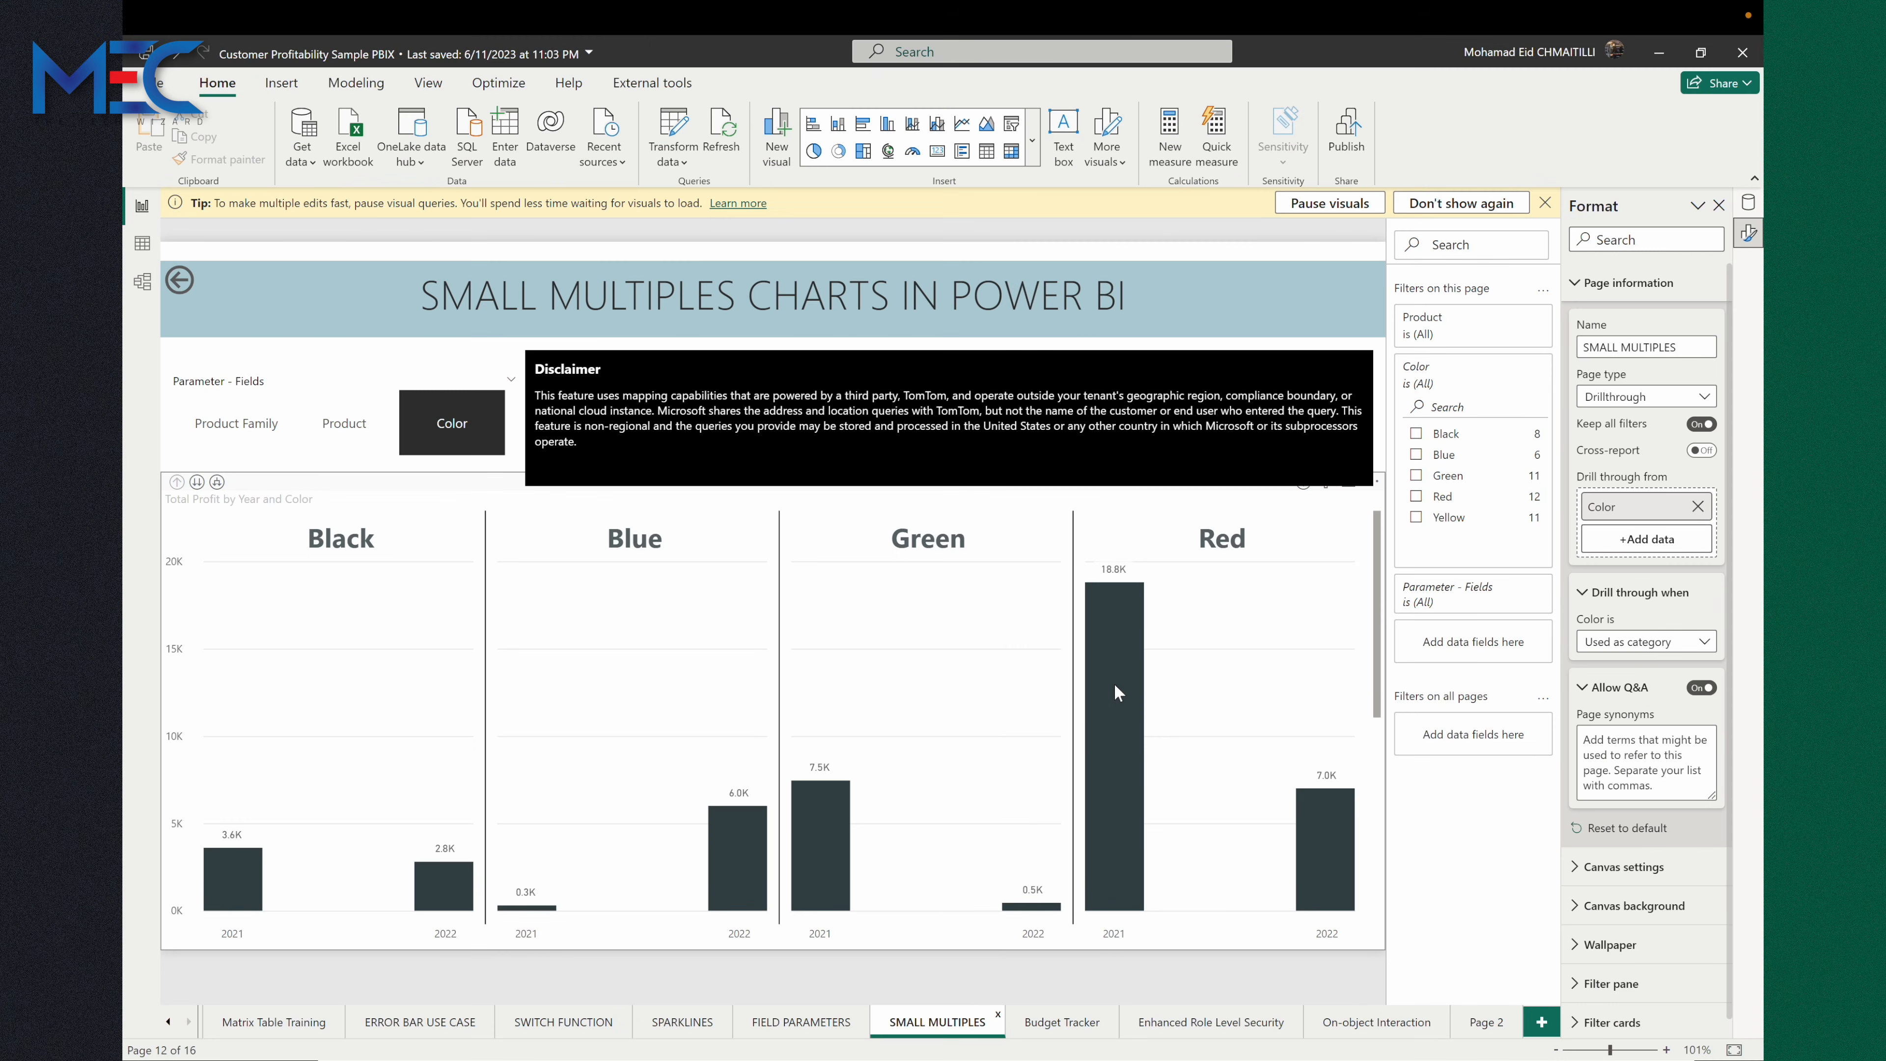
pyautogui.moveTo(1487, 432)
pyautogui.moveTo(1114, 683)
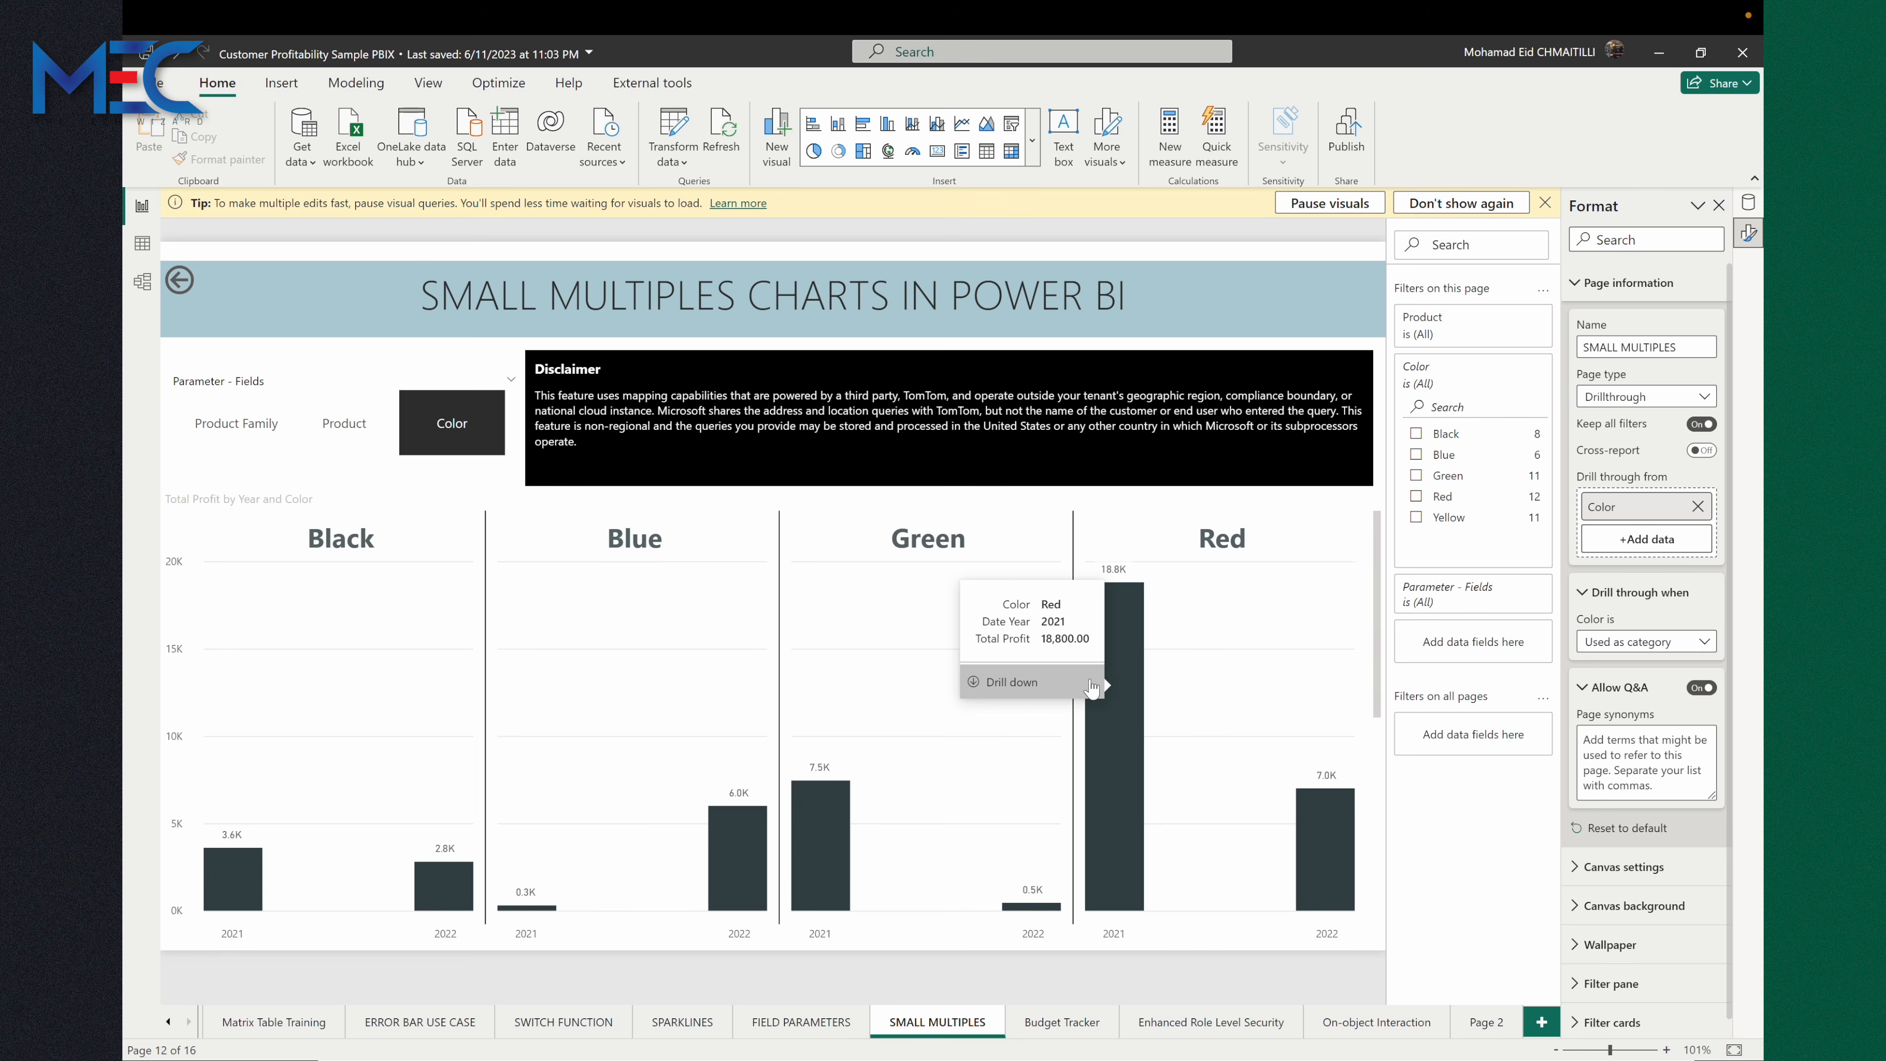
# Switch the Parameter - Fields slicer to Product and drill through from Prod4's 2021 column to the FIELD PARAMETERS page.
pyautogui.click(344, 427)
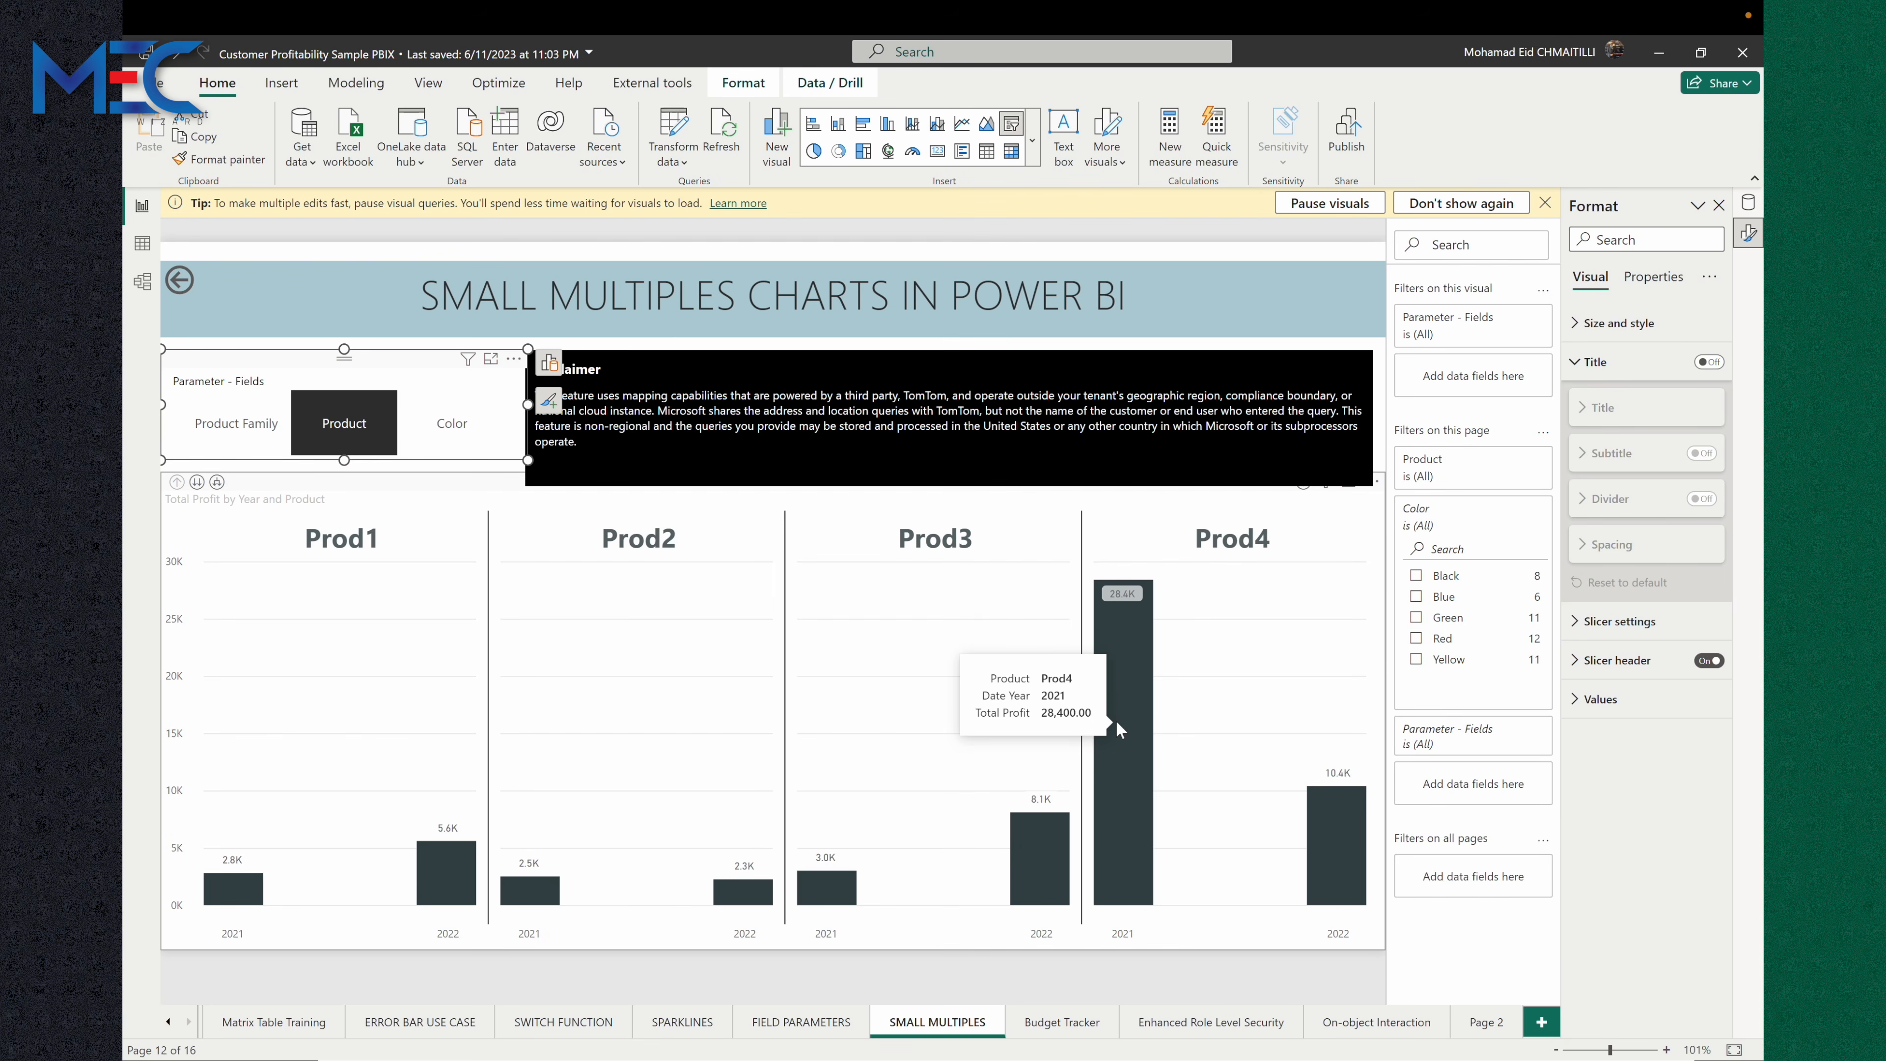
pyautogui.moveTo(1117, 722)
pyautogui.moveTo(1053, 715)
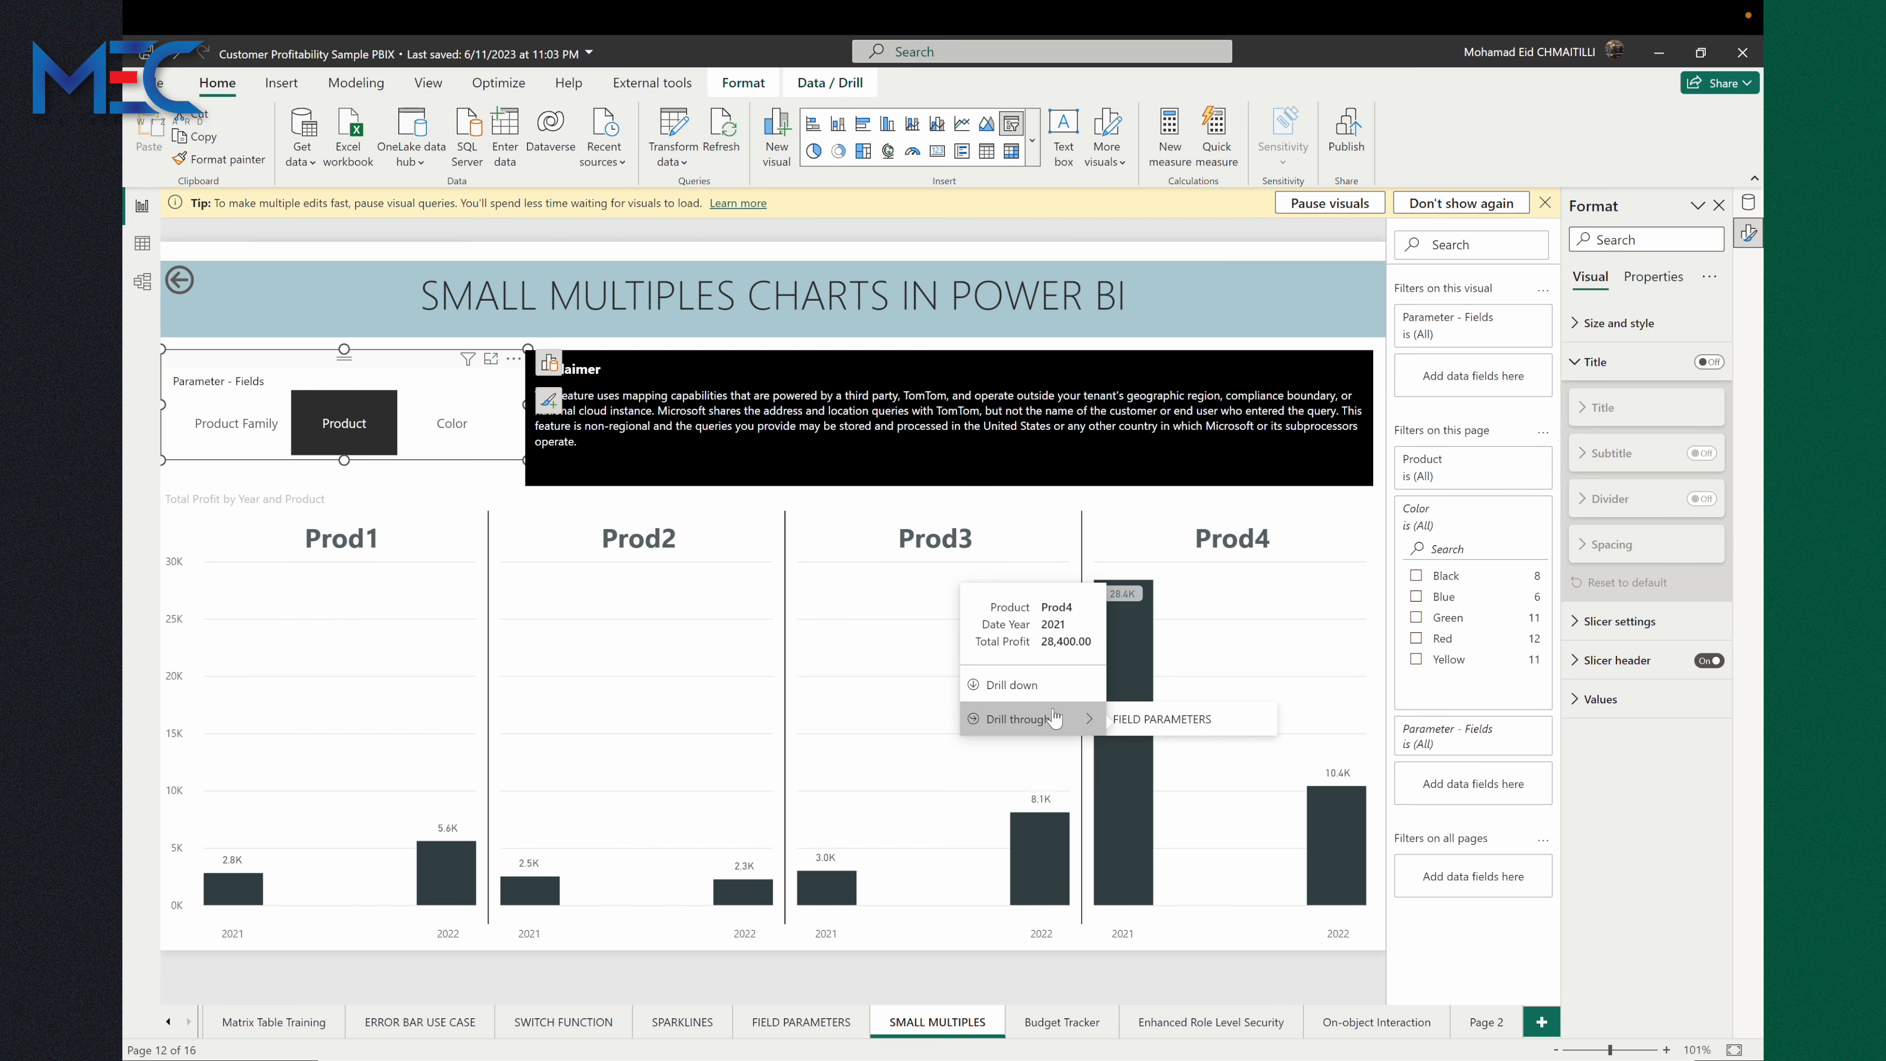
pyautogui.click(1158, 731)
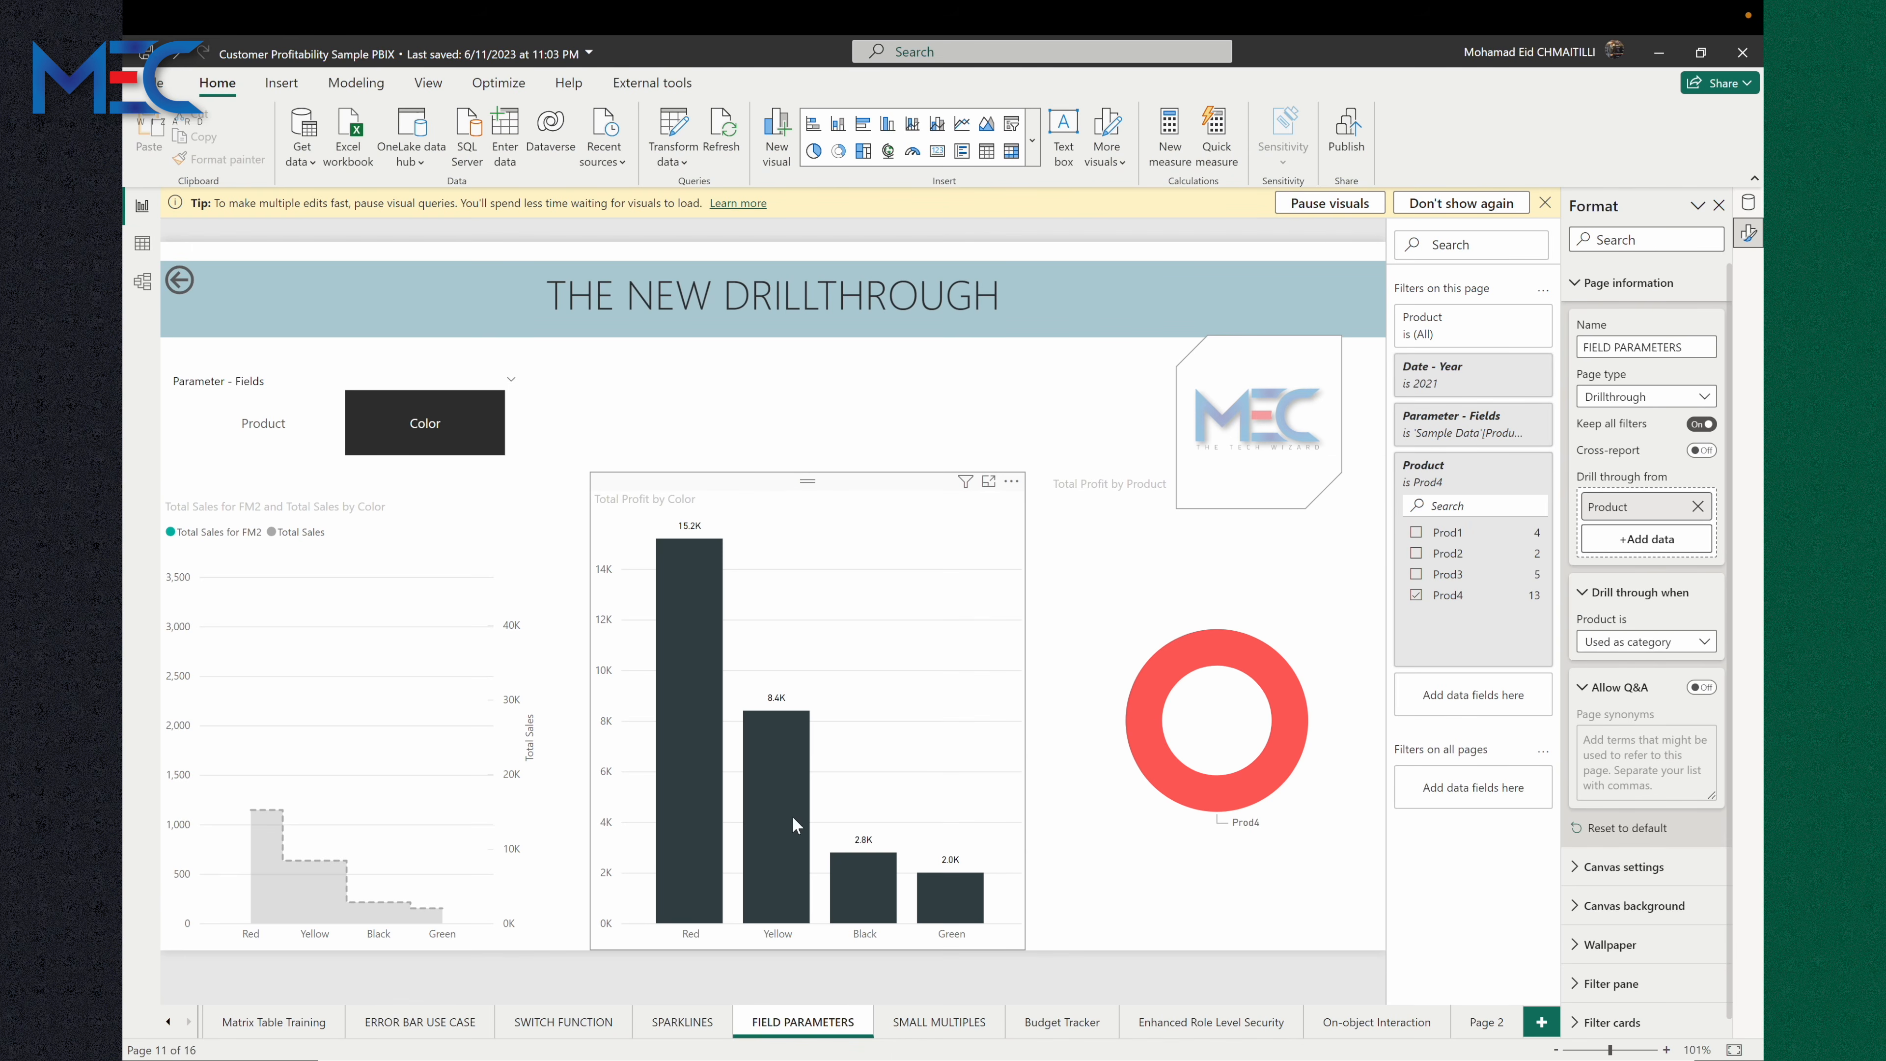